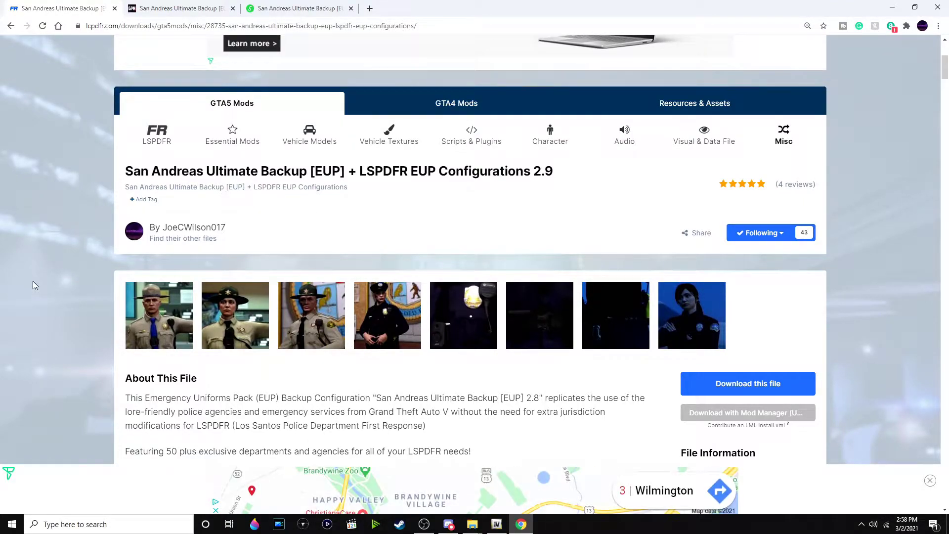
Look through the mod page's description and reveal the hidden Vehicle Slots list.
scroll(32, 286, "down", 5)
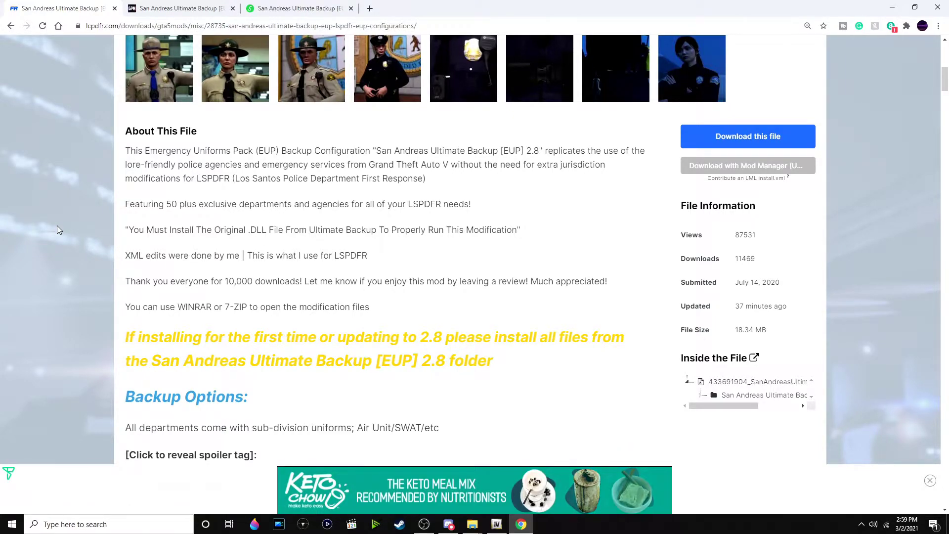
scroll(34, 126, "down", 4)
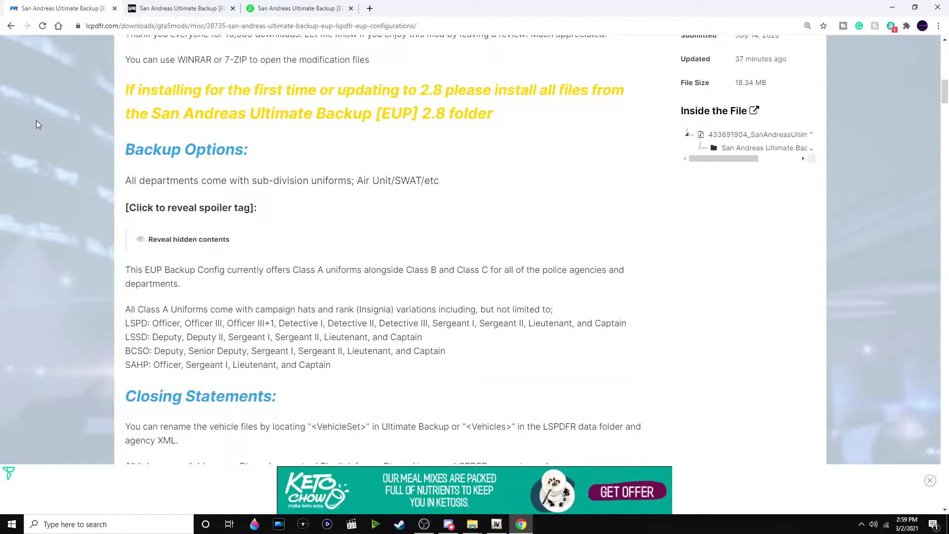
scroll(45, 213, "down", 4)
scroll(46, 216, "down", 5)
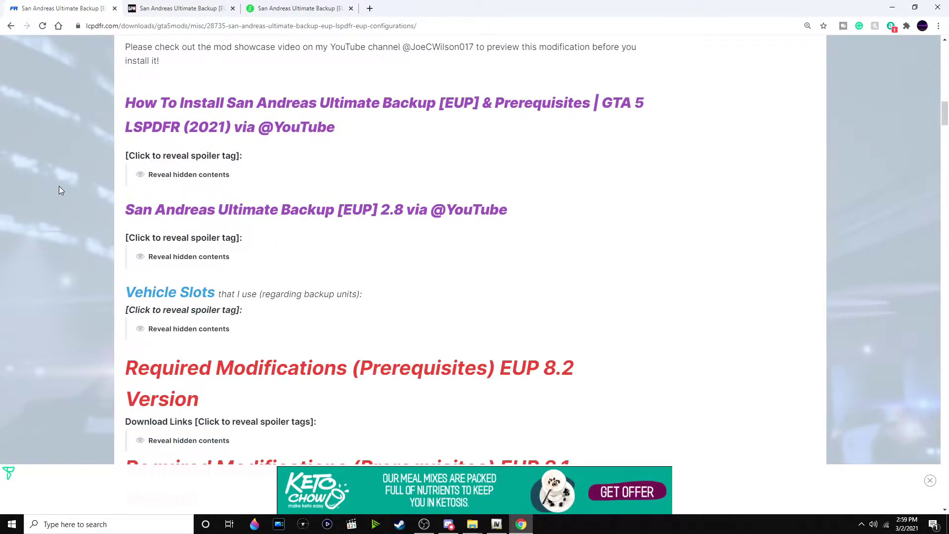
scroll(60, 188, "down", 3)
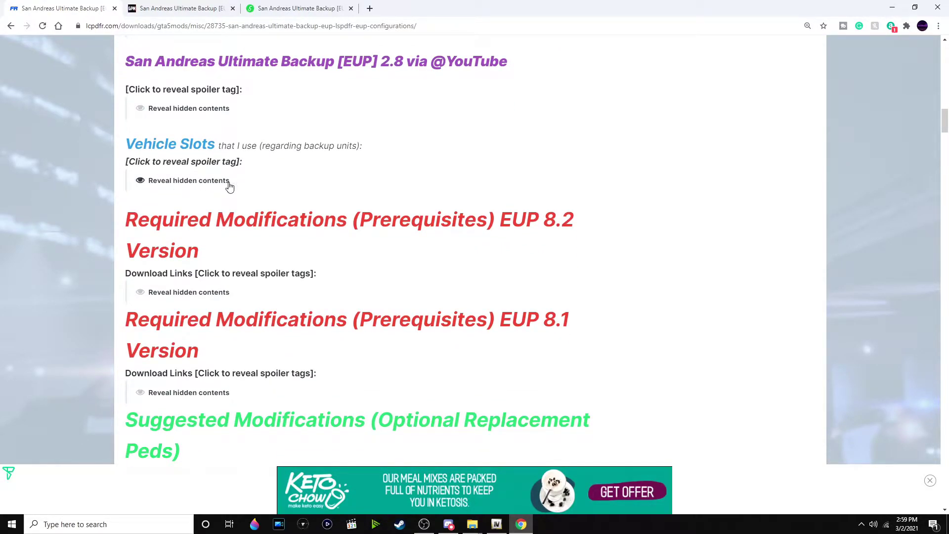
left_click(220, 188)
Examine the vehicle slot assignments for the backup units and hide the list again.
scroll(47, 244, "down", 1)
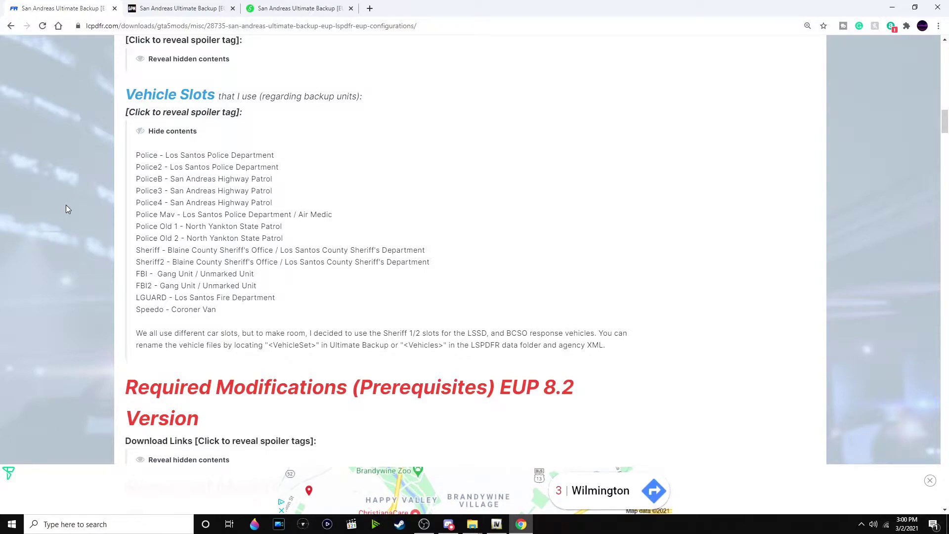
scroll(119, 206, "down", 3)
scroll(285, 188, "up", 1)
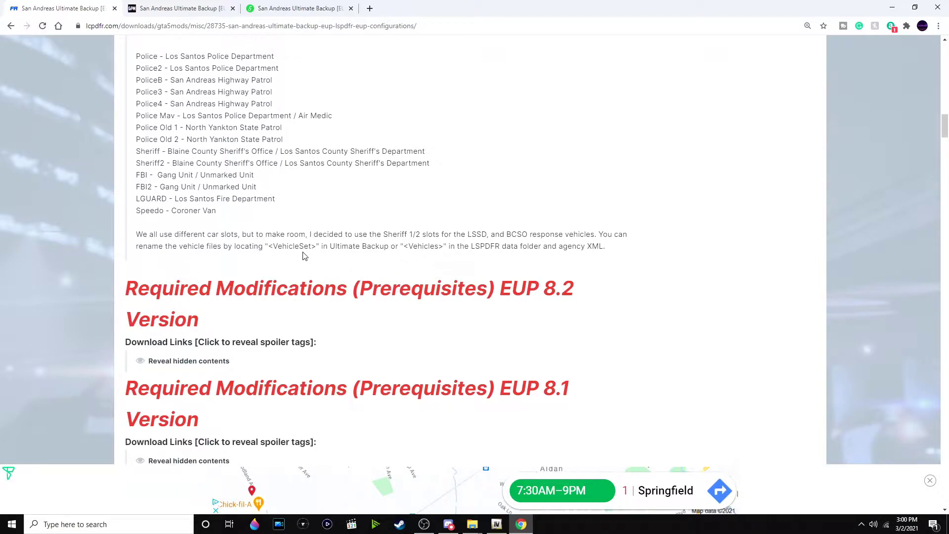
scroll(168, 264, "up", 1)
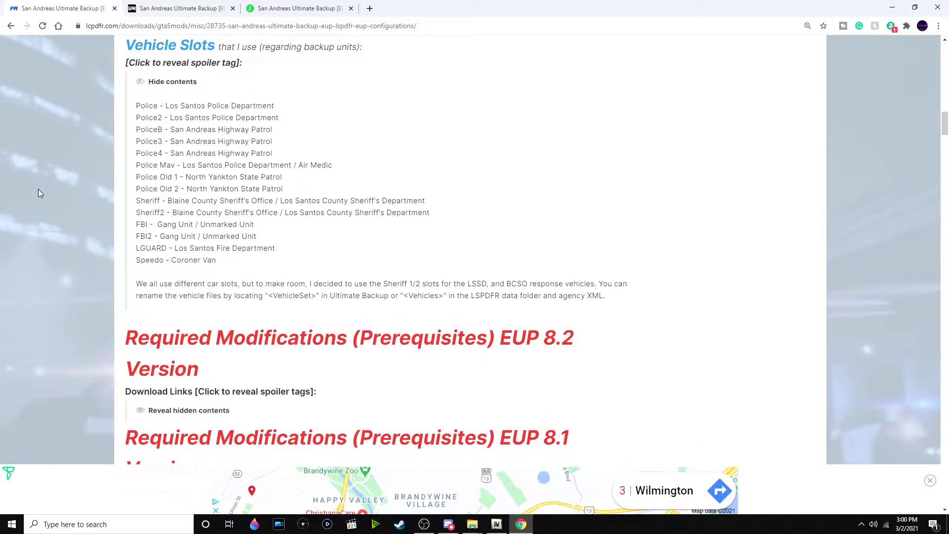
left_click(272, 79)
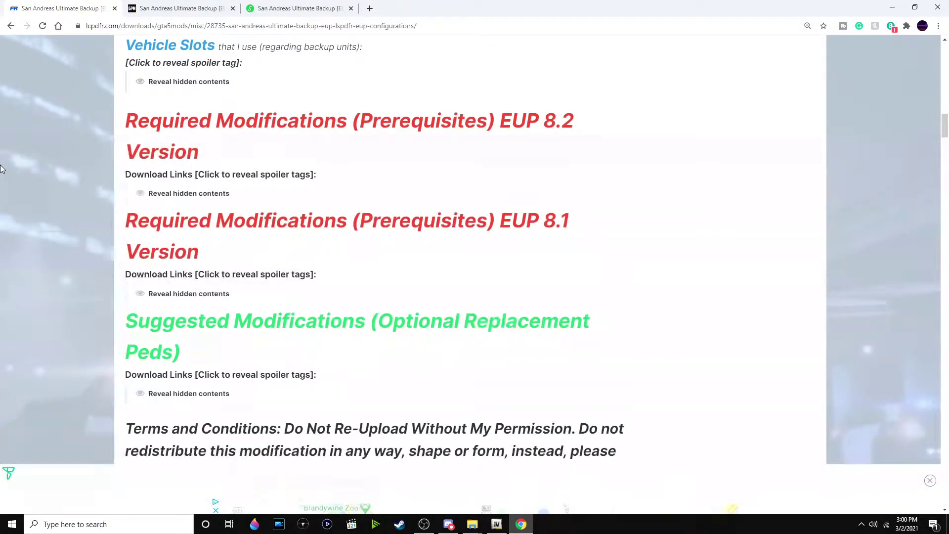
Reveal the hidden download links for the EUP 8.2 version's required modifications.
scroll(2, 169, "down", 1)
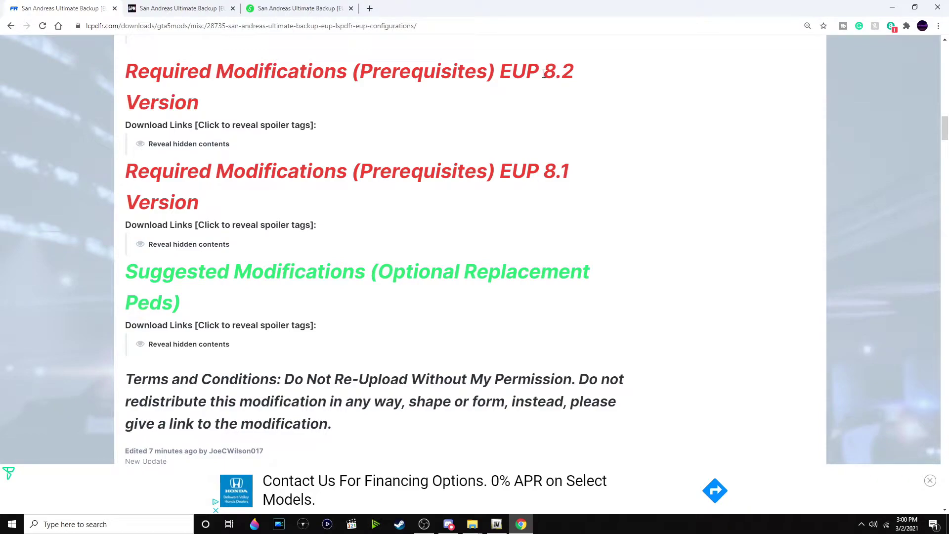
left_click_drag(544, 73, 583, 79)
left_click(389, 131)
left_click(341, 142)
Examine the complete list of EUP 8.2 prerequisite mods and their download links, down to the suggested modifications section.
scroll(42, 202, "down", 2)
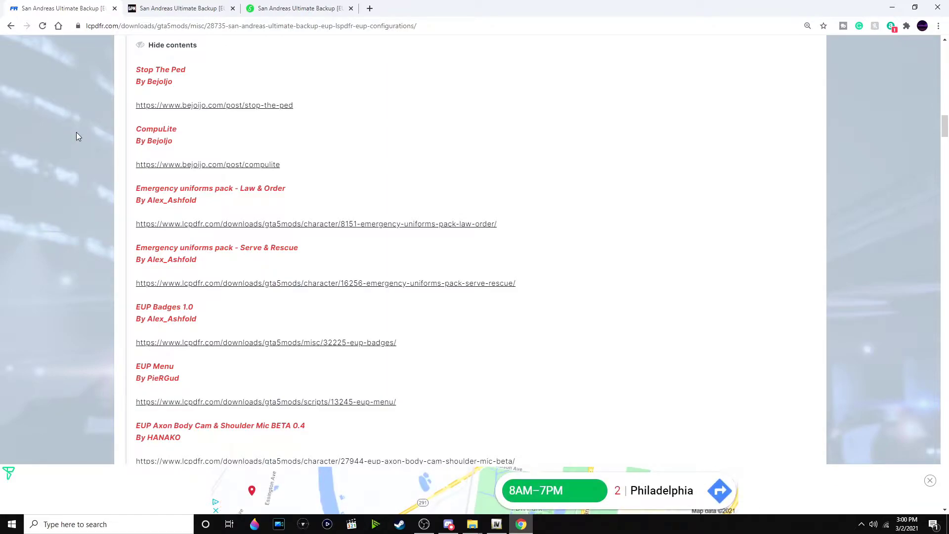
scroll(77, 133, "down", 1)
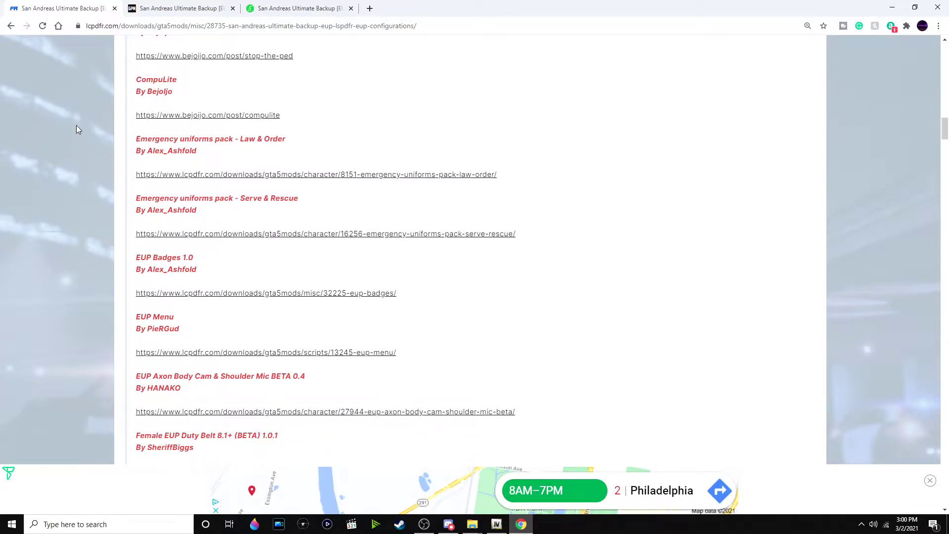
scroll(76, 129, "down", 1)
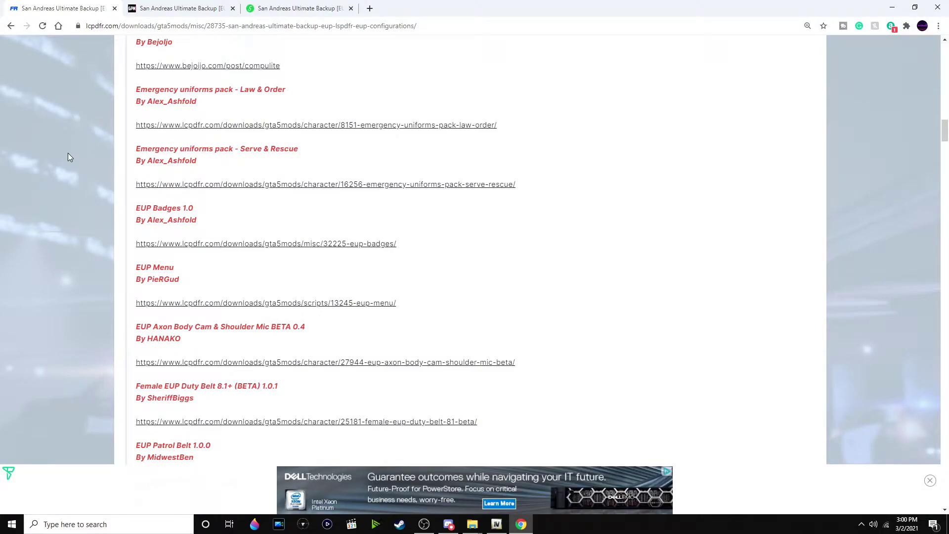
scroll(69, 157, "down", 1)
scroll(68, 164, "down", 1)
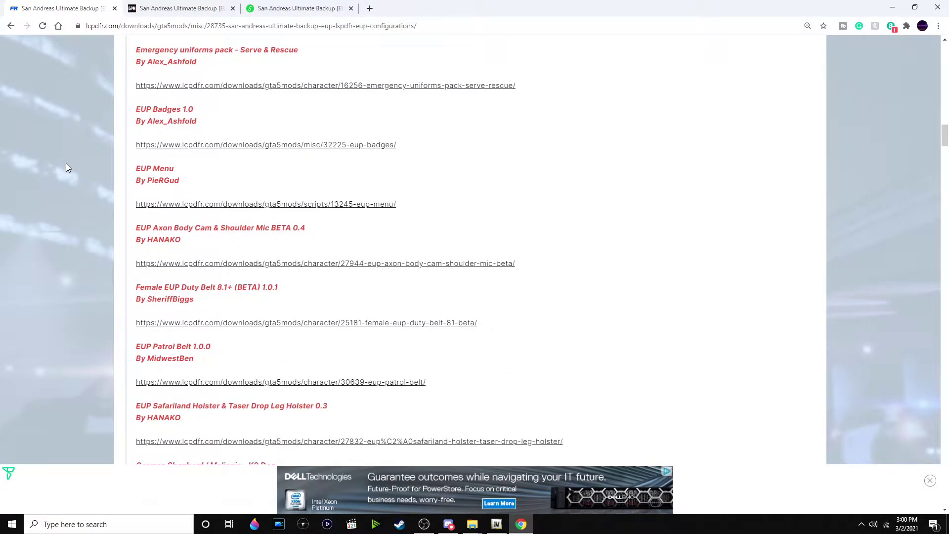
scroll(68, 176, "down", 1)
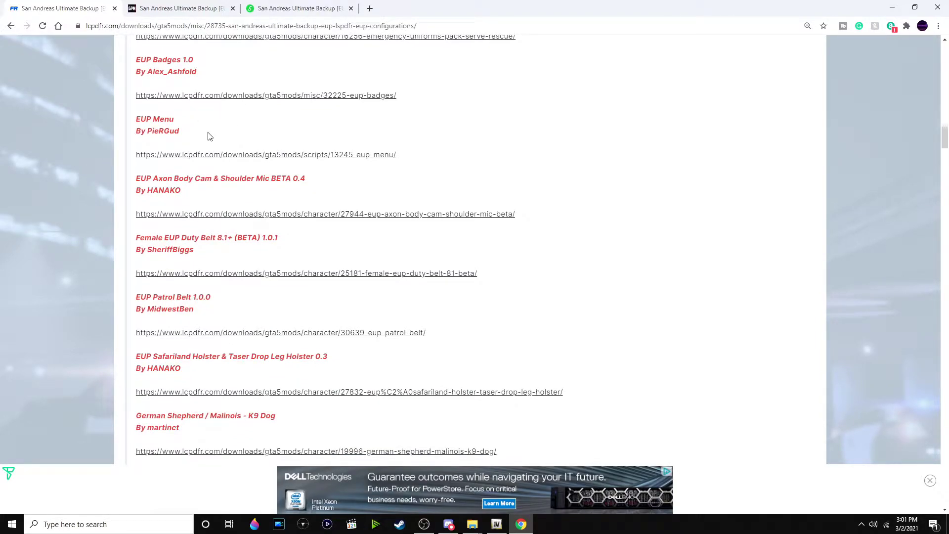
scroll(197, 136, "down", 1)
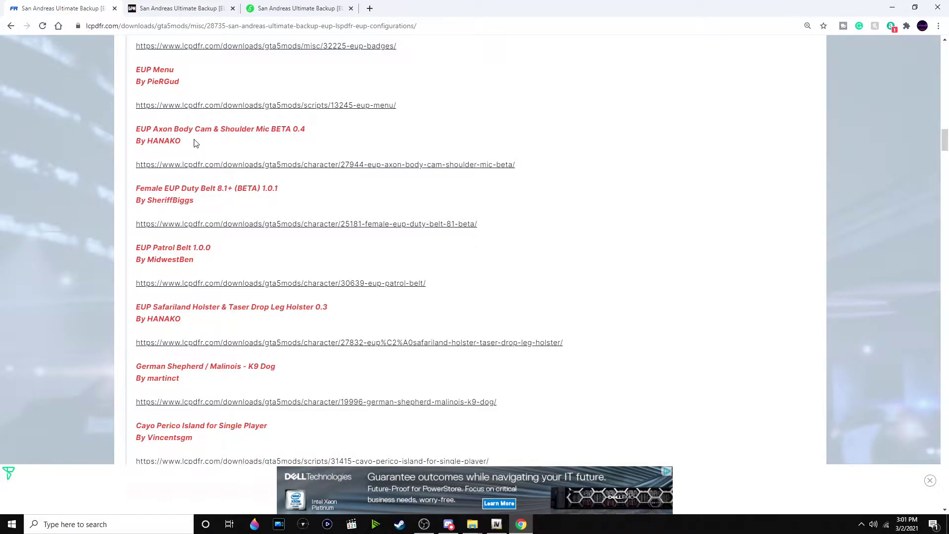
scroll(197, 143, "down", 1)
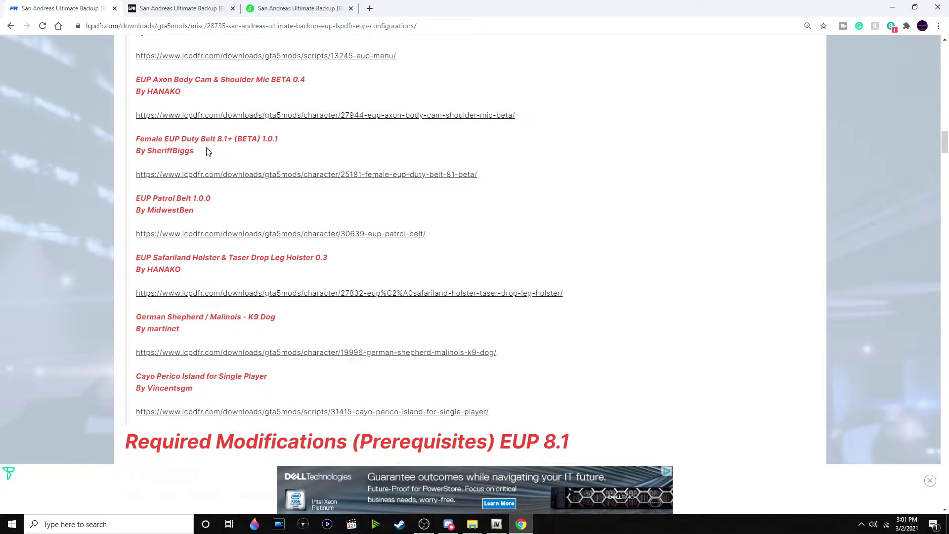
scroll(207, 151, "down", 1)
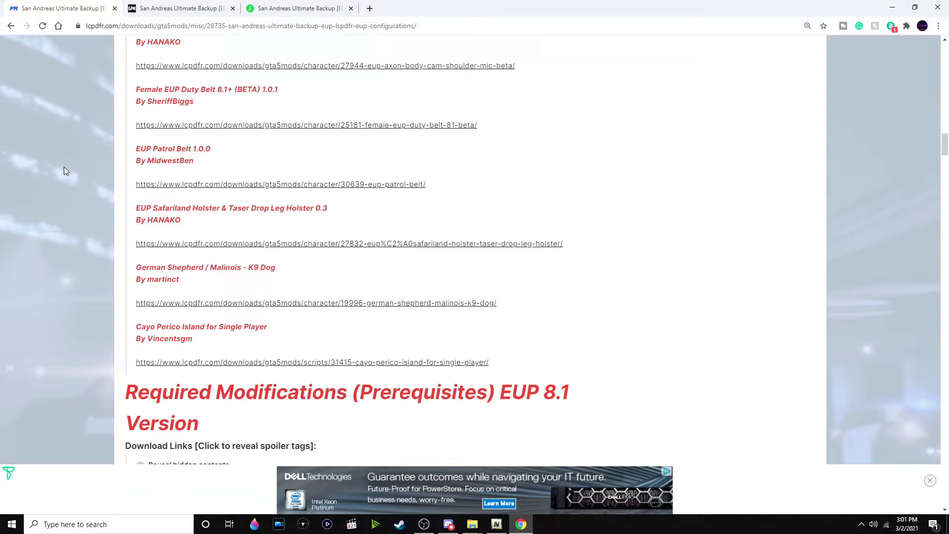
scroll(66, 171, "down", 1)
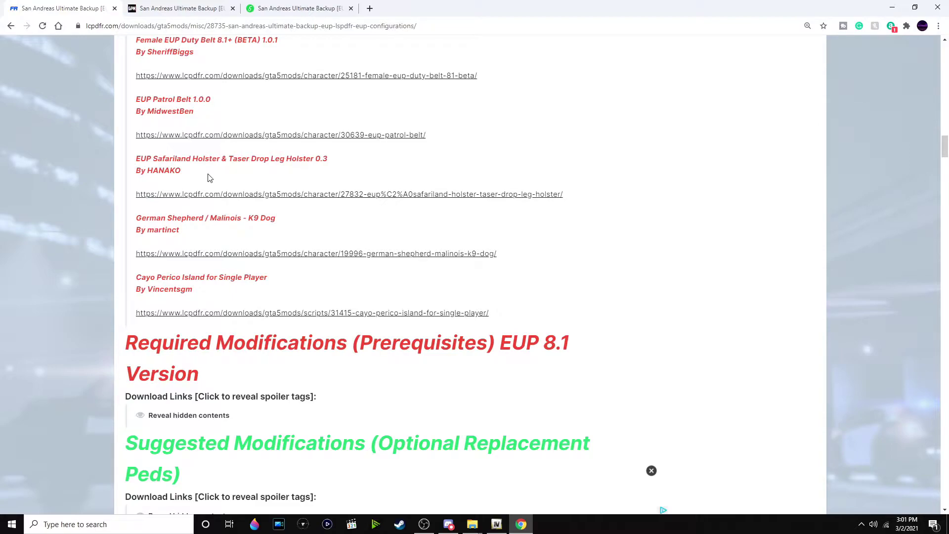
scroll(210, 178, "down", 1)
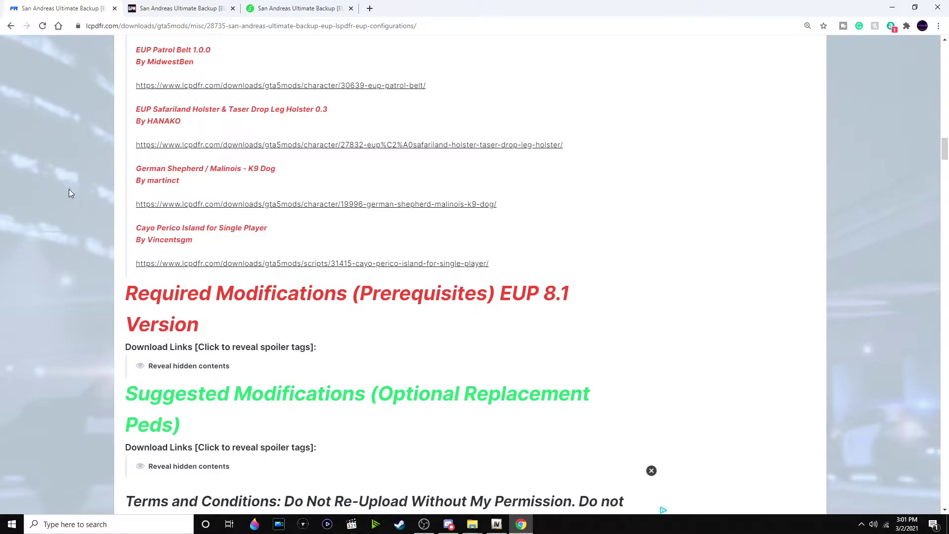
scroll(87, 234, "down", 1)
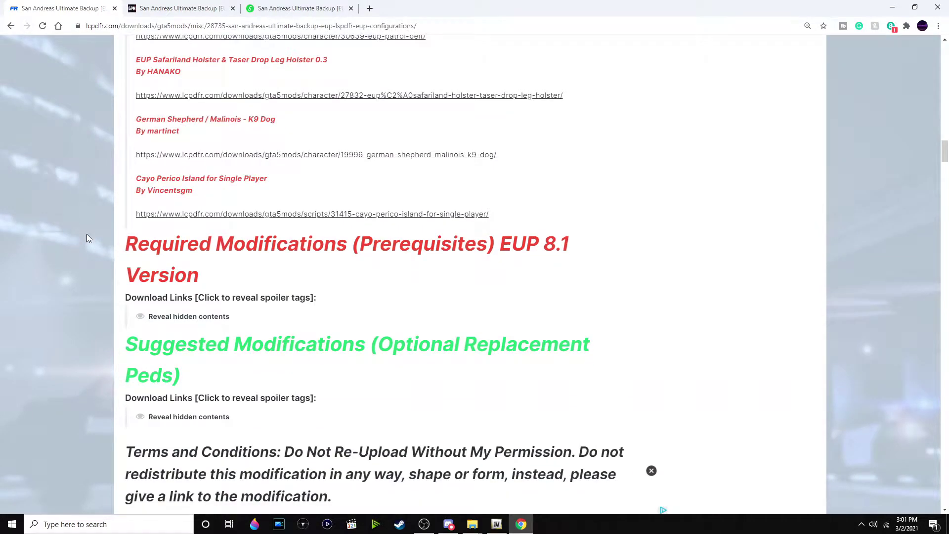
scroll(87, 238, "down", 4)
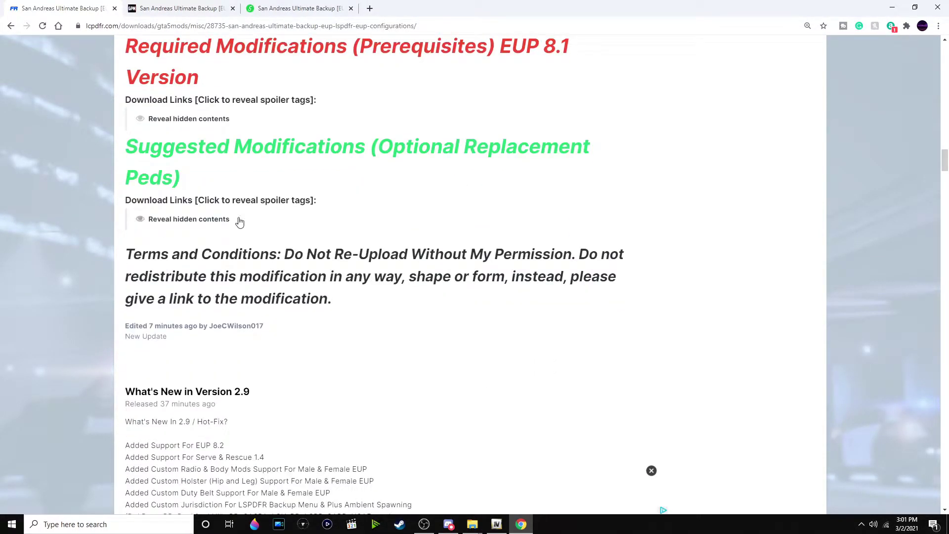
Reveal the download links of the suggested optional replacement peds, look through them and hide them again.
left_click(335, 218)
scroll(30, 223, "down", 1)
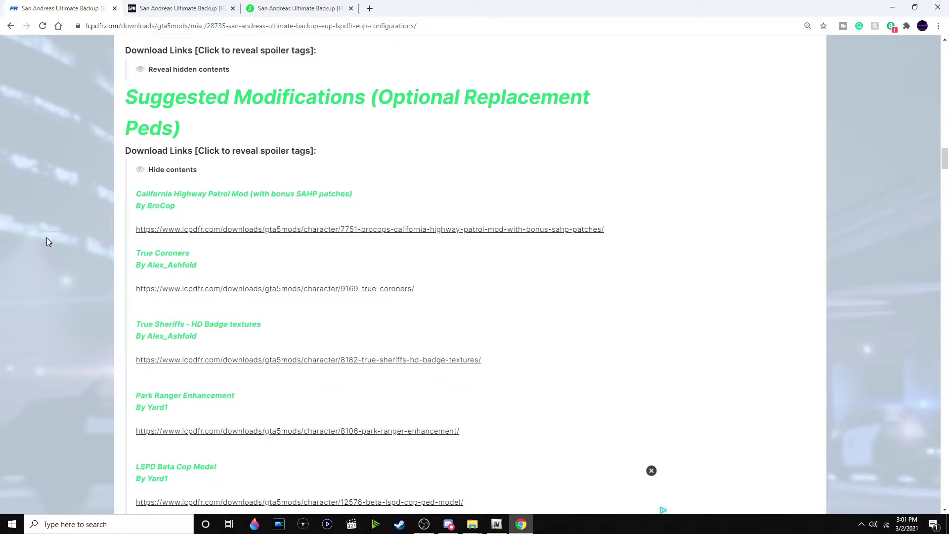
scroll(47, 238, "down", 1)
scroll(7, 159, "down", 1)
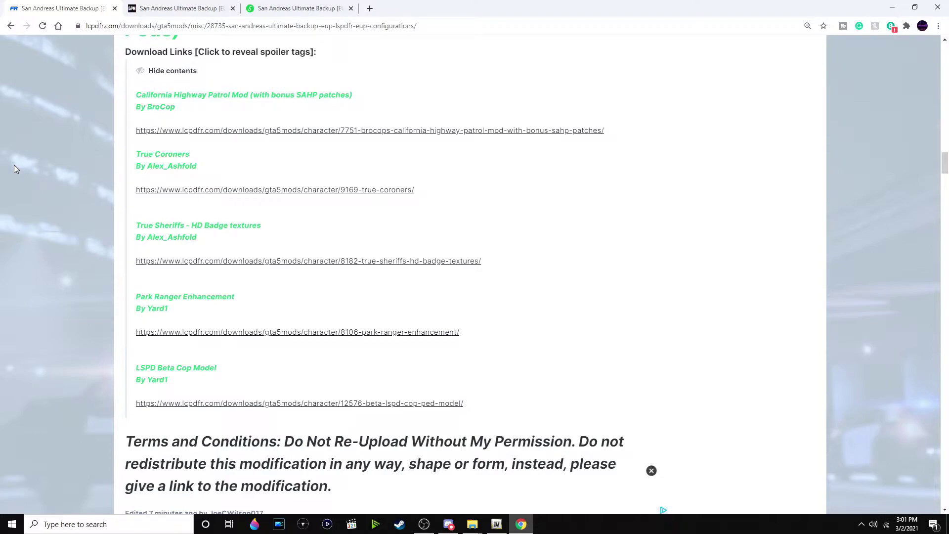
left_click(369, 70)
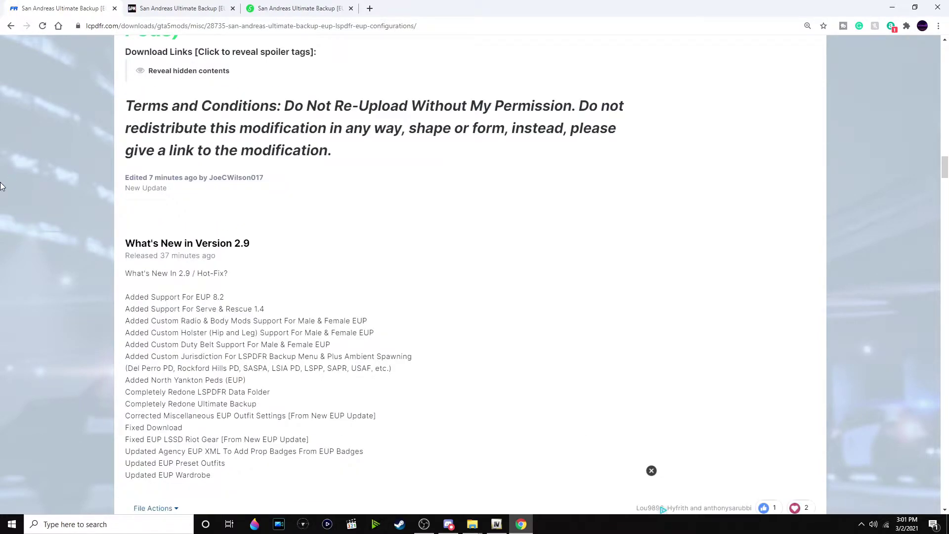
Read the What's New in Version 2.9 changelog, including the EUP LSSD Riot Gear fix.
scroll(13, 186, "down", 1)
scroll(14, 186, "down", 3)
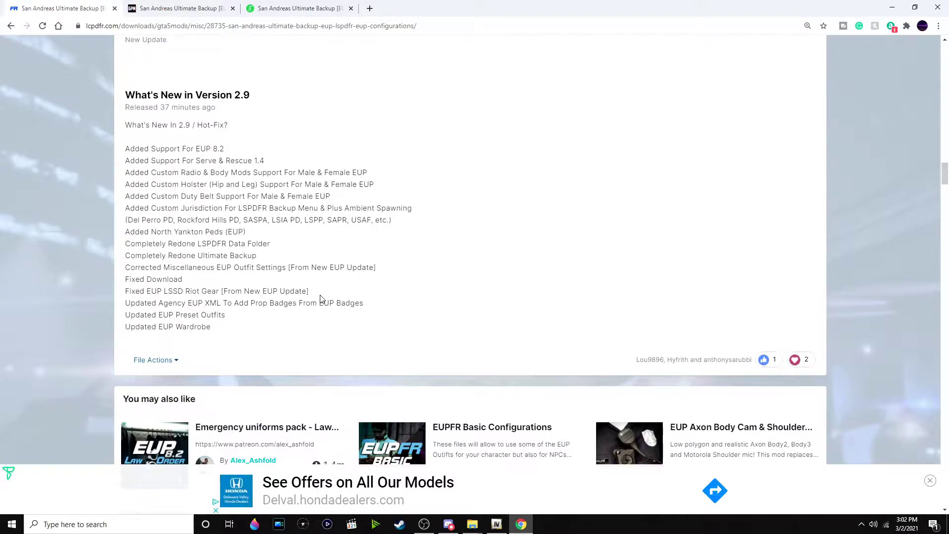
left_click_drag(319, 298, 229, 286)
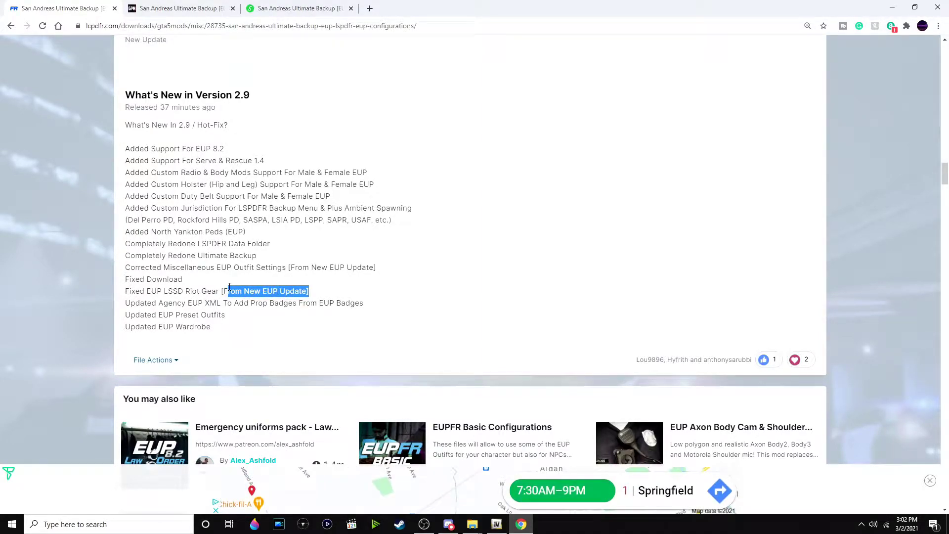
left_click(234, 281)
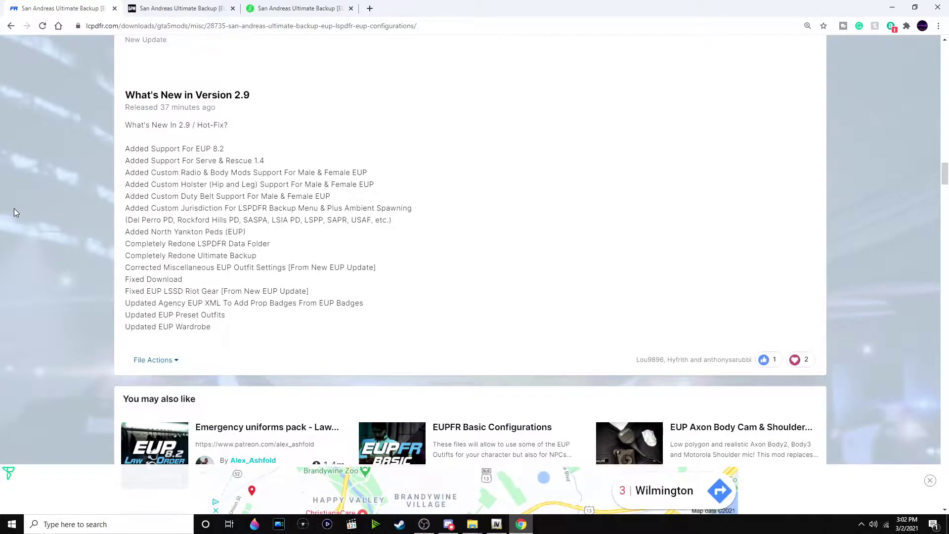
scroll(52, 172, "down", 1)
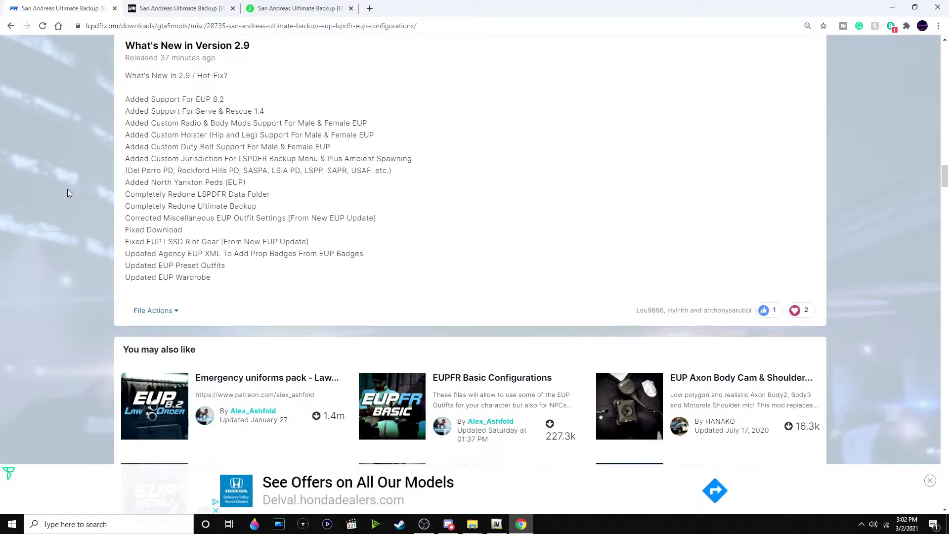
scroll(34, 239, "up", 1)
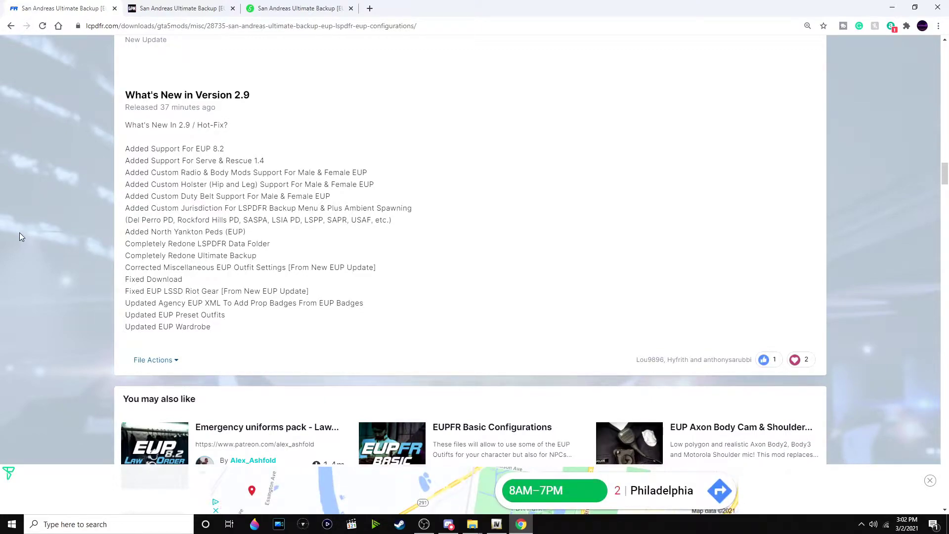
Go back to the EUP 8.2 required modifications and hide their download links.
scroll(20, 232, "up", 10)
scroll(17, 191, "up", 15)
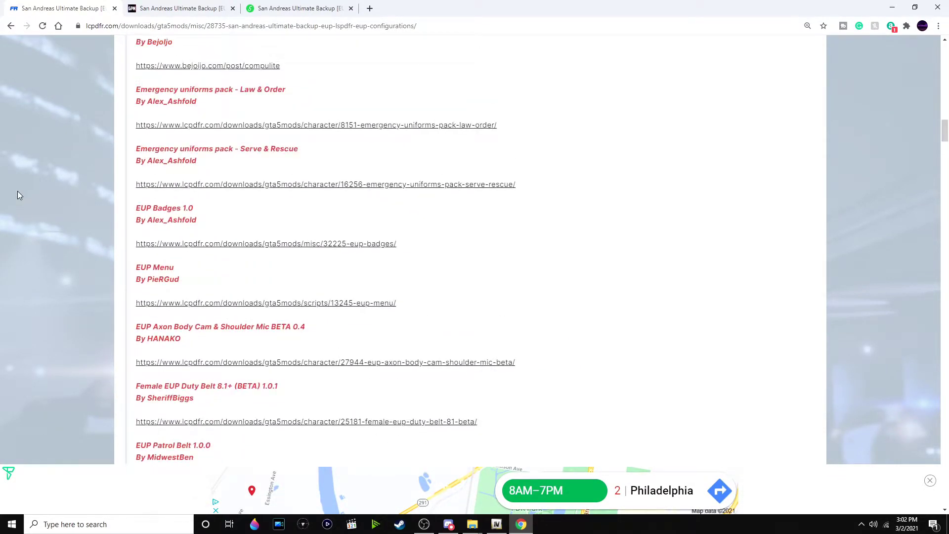
left_click(237, 191)
scroll(7, 186, "up", 3)
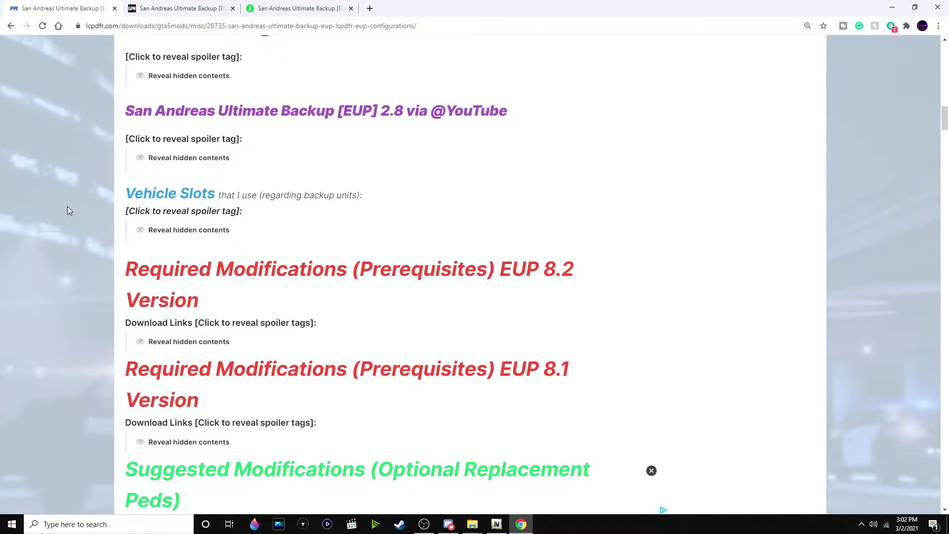
Return to the download section of the mod page and minimize the browser to reach the Downloads folder.
scroll(68, 207, "up", 3)
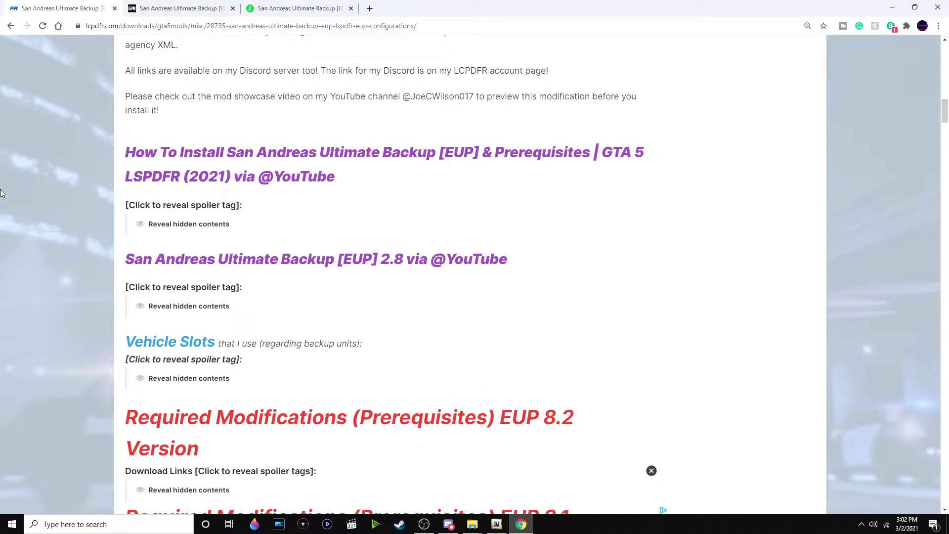
scroll(2, 194, "up", 1)
scroll(5, 198, "down", 2)
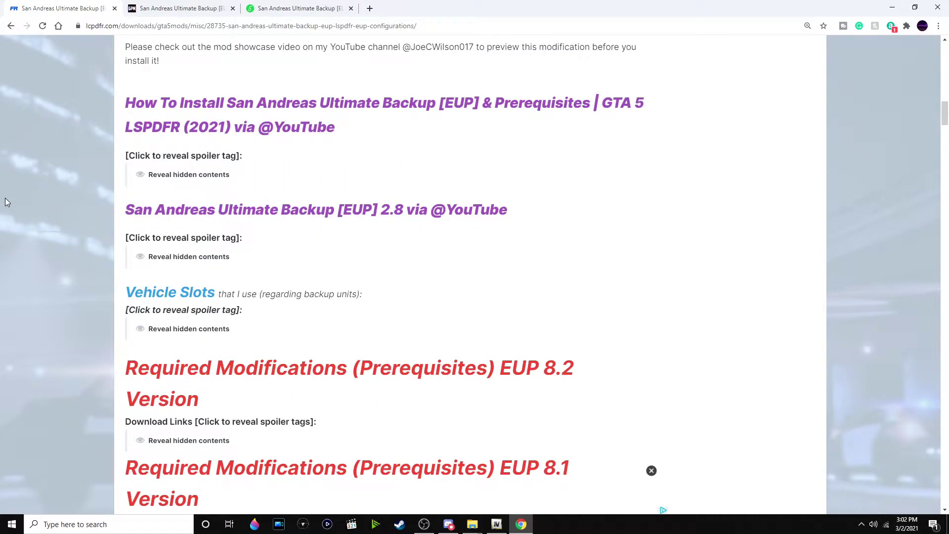
scroll(4, 205, "up", 6)
scroll(2, 233, "up", 4)
scroll(2, 232, "up", 5)
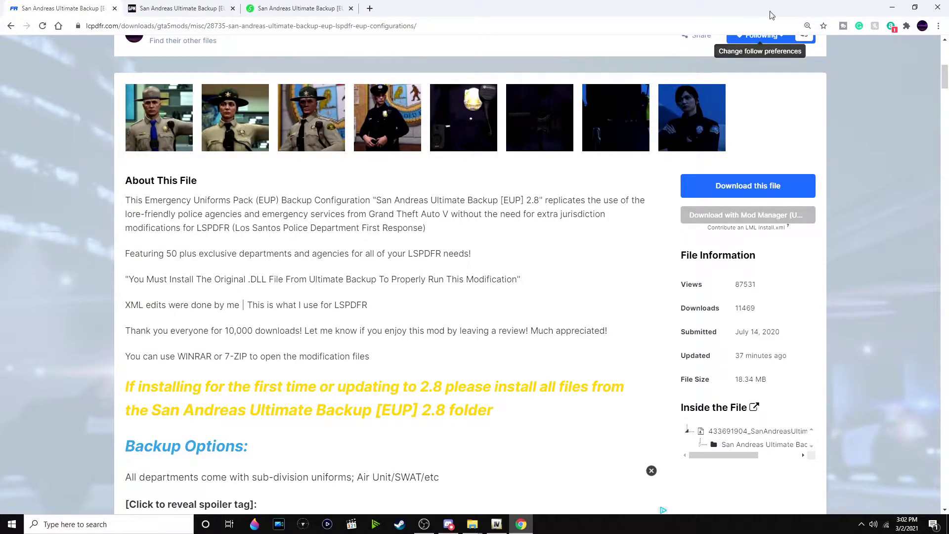
left_click(891, 7)
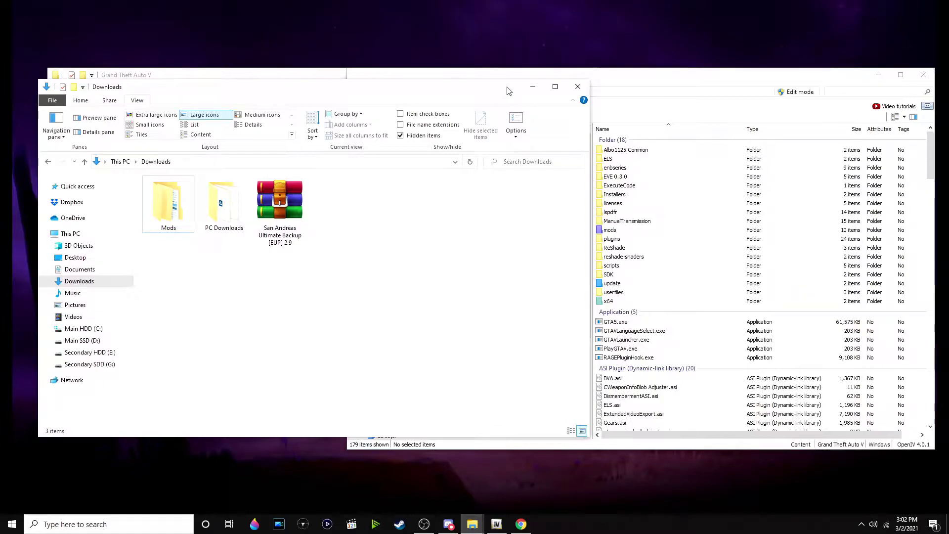
Minimize the Downloads folder, bring up the EUP mods folder and place its window beside OpenIV.
left_click(533, 86)
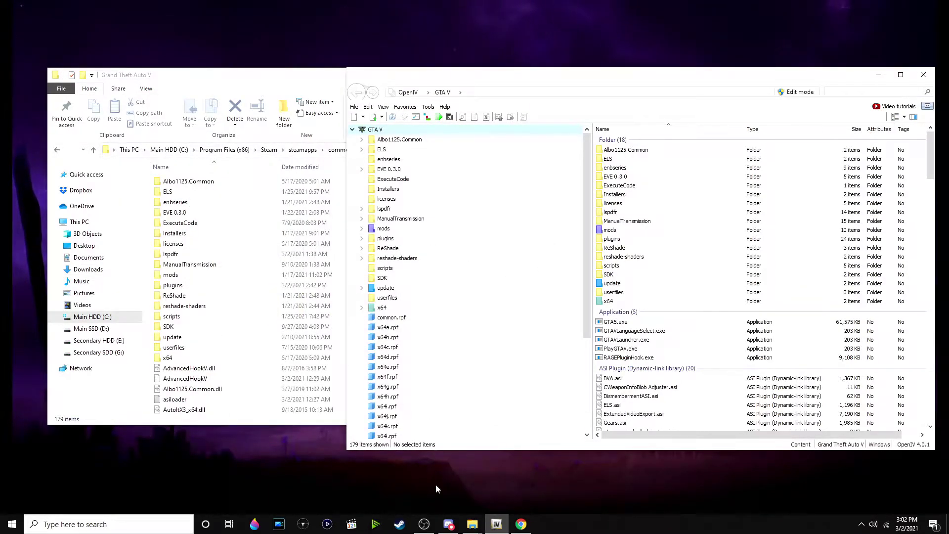
mouse_move(471, 530)
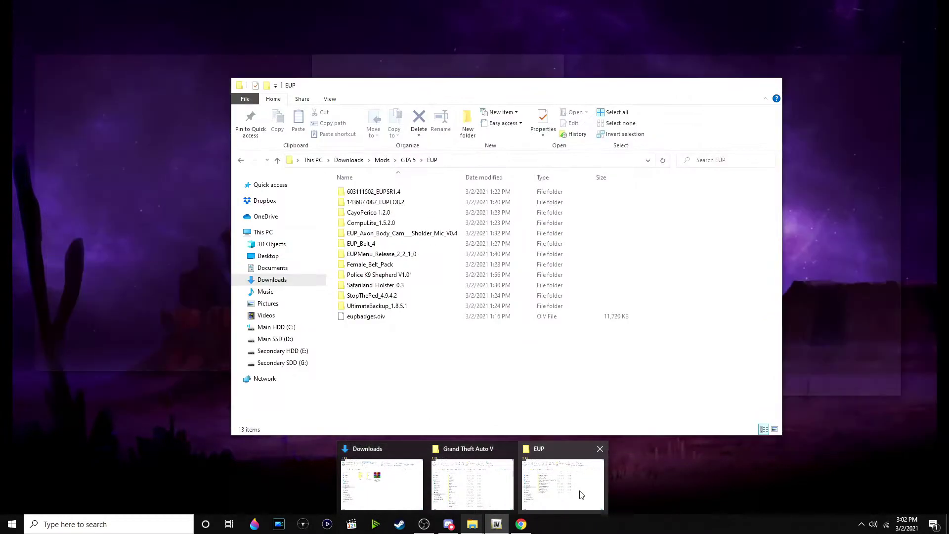
left_click(579, 490)
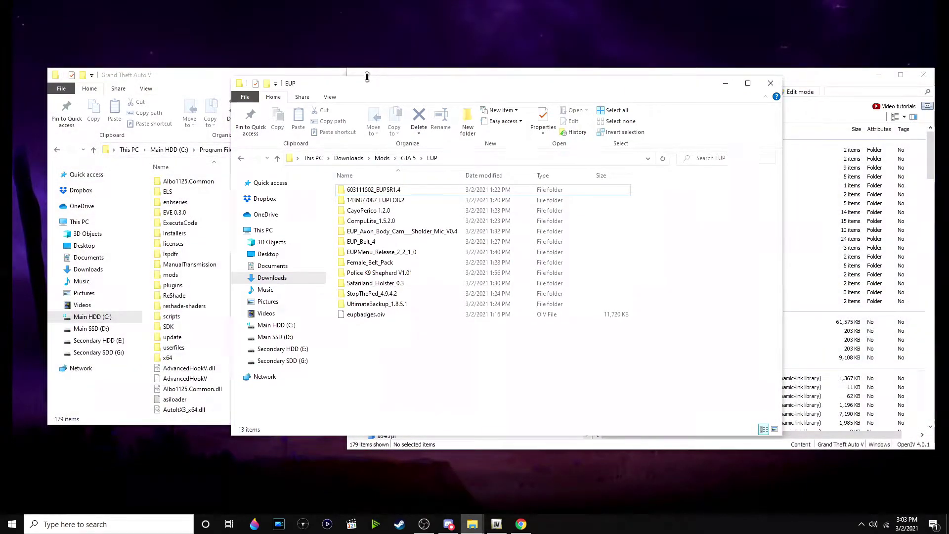
left_click_drag(342, 88, 213, 79)
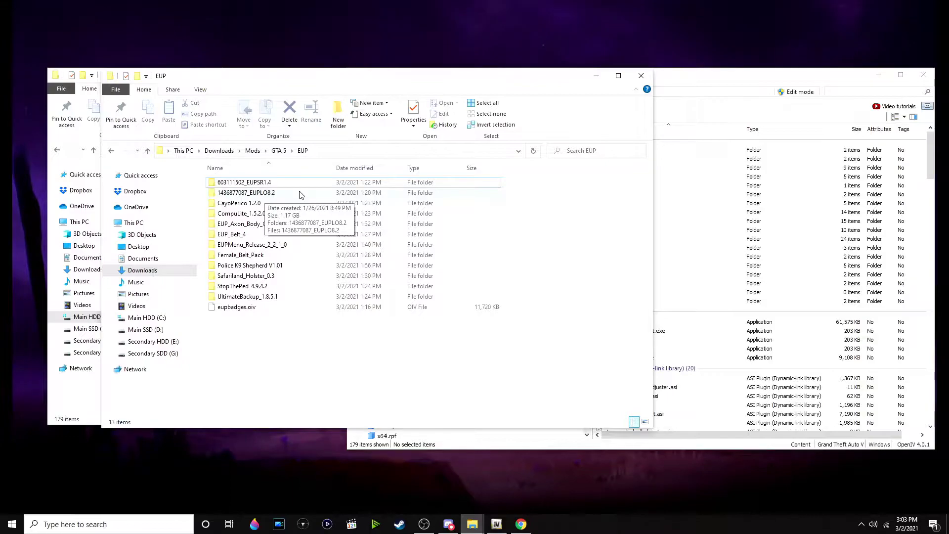
Enable edit mode in OpenIV, install the EUP: Law & Order 8.2 package and close its installer.
left_click(790, 91)
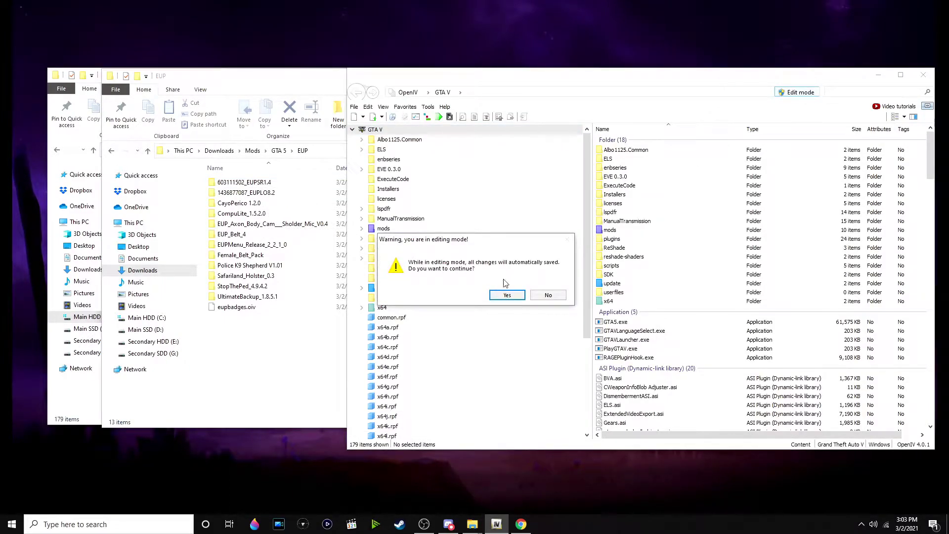
left_click(507, 295)
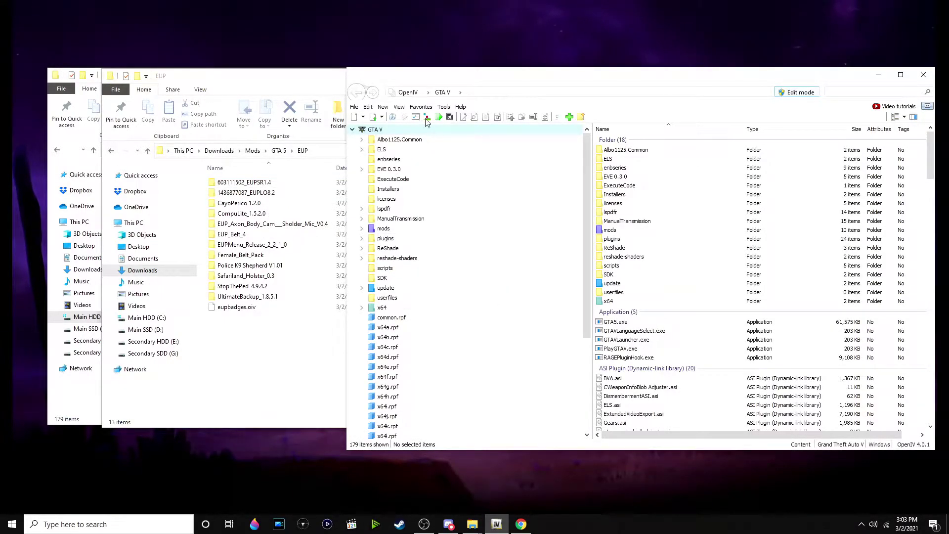
left_click(703, 247)
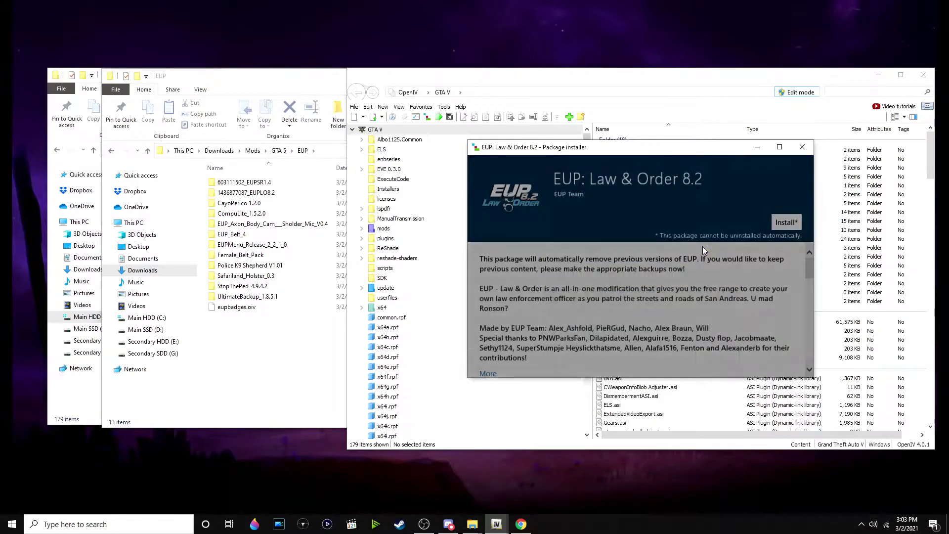
left_click(670, 299)
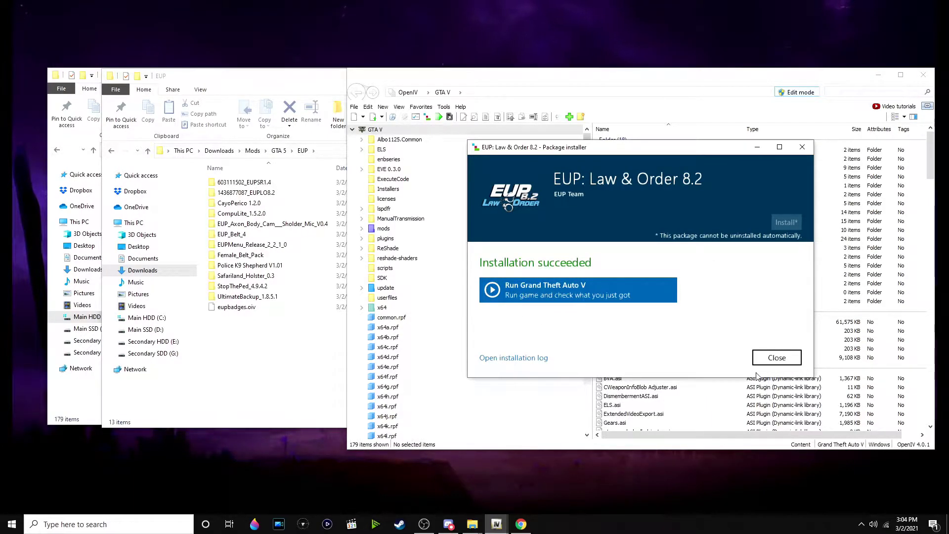
left_click(777, 357)
Check the contents of the 603111502_EUPSR1.4 folder and return to the EUP folder.
double_click(291, 194)
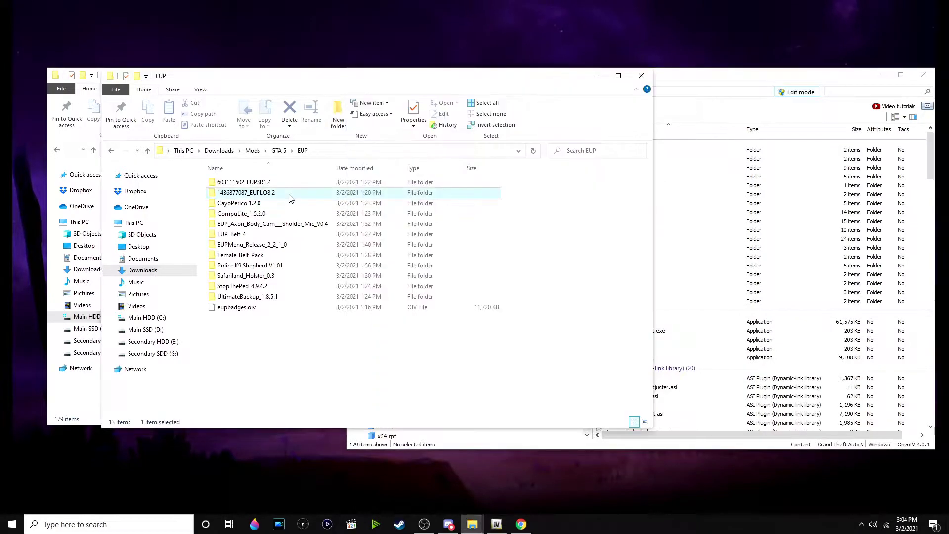
left_click(303, 150)
double_click(286, 192)
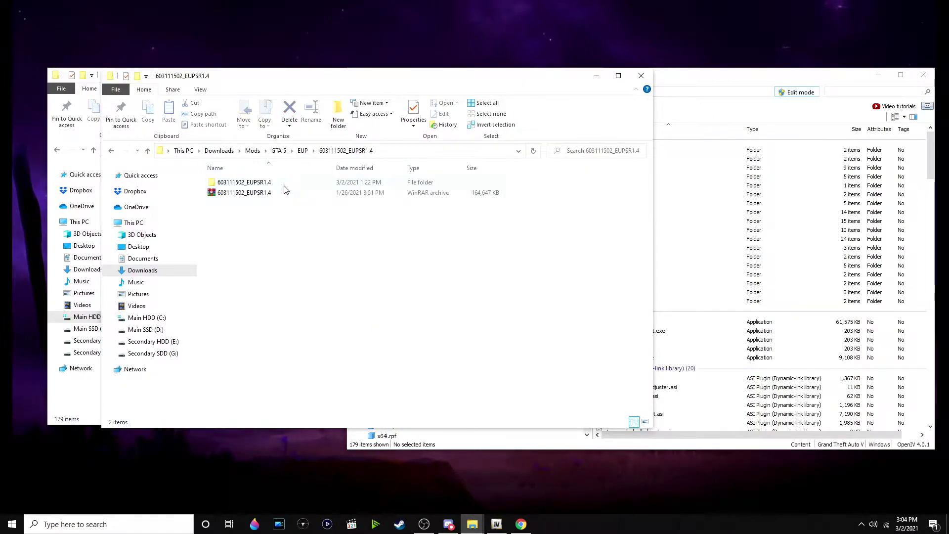
left_click(303, 151)
Load the EUP Serve & Rescue 1.4 package in OpenIV's package installer and start installing it.
left_click(712, 96)
left_click(427, 117)
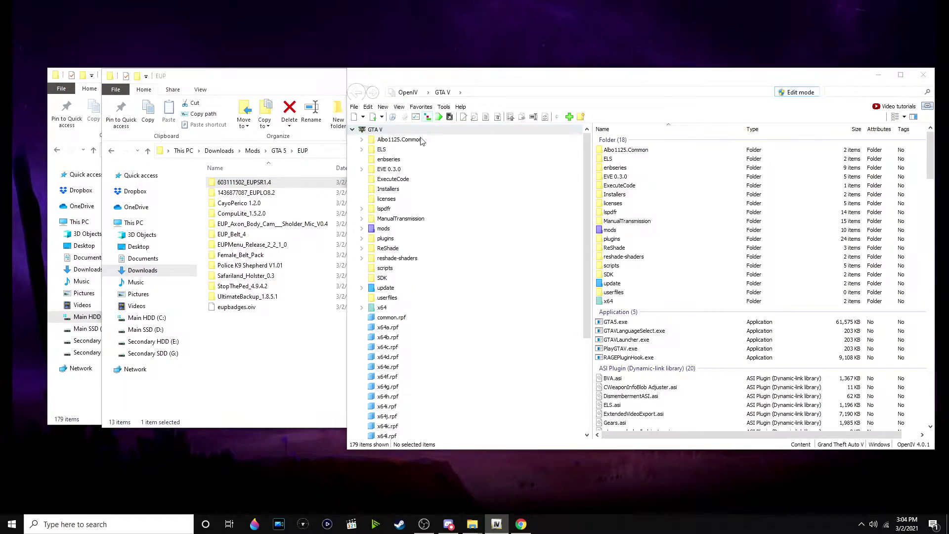
left_click(460, 108)
double_click(455, 155)
double_click(459, 156)
double_click(460, 156)
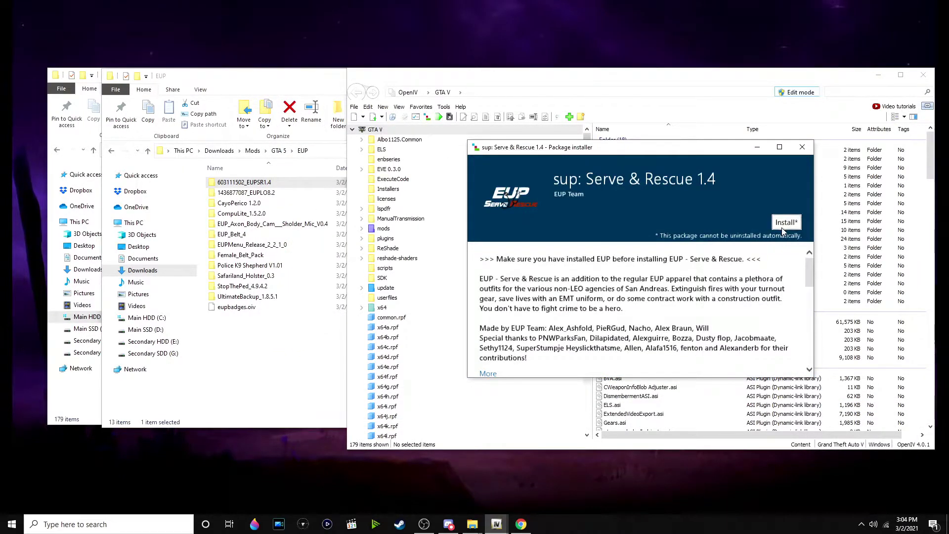
left_click(787, 222)
left_click(712, 237)
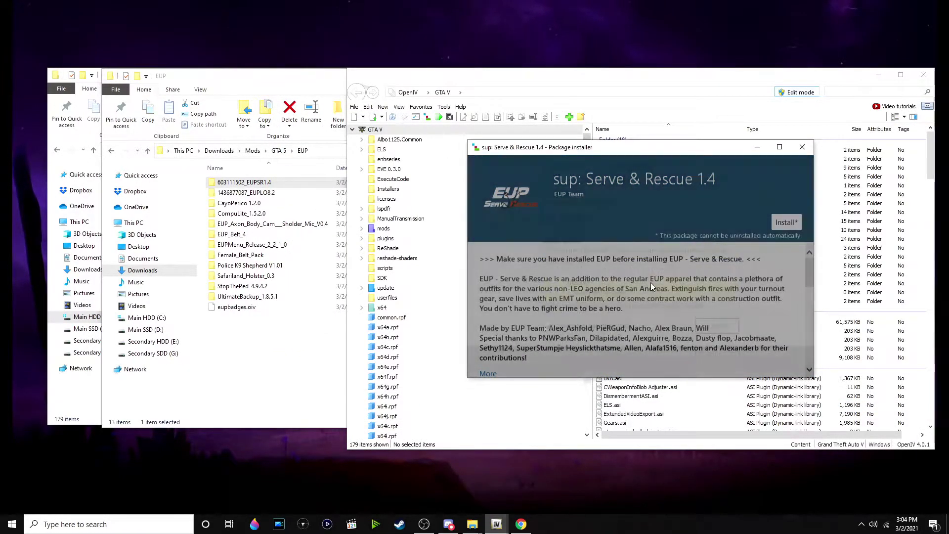
left_click(652, 330)
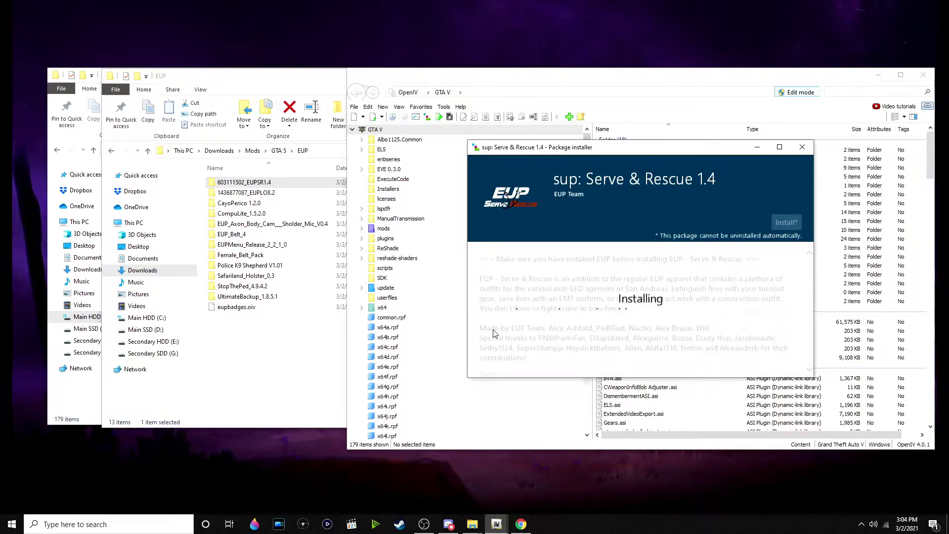
Open the plugins folder inside the CayoPerico 1.2.0 download and close the Serve & Rescue installer.
double_click(267, 203)
double_click(271, 182)
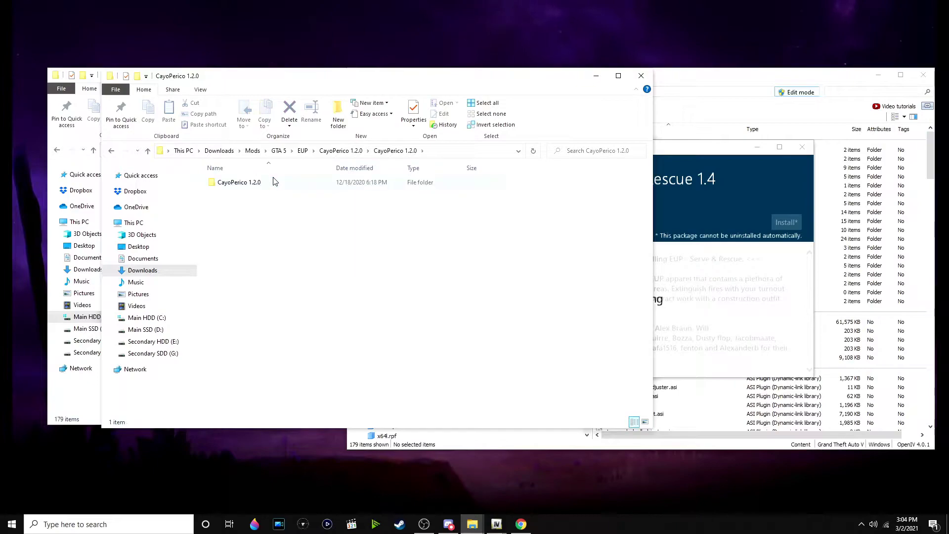
double_click(276, 183)
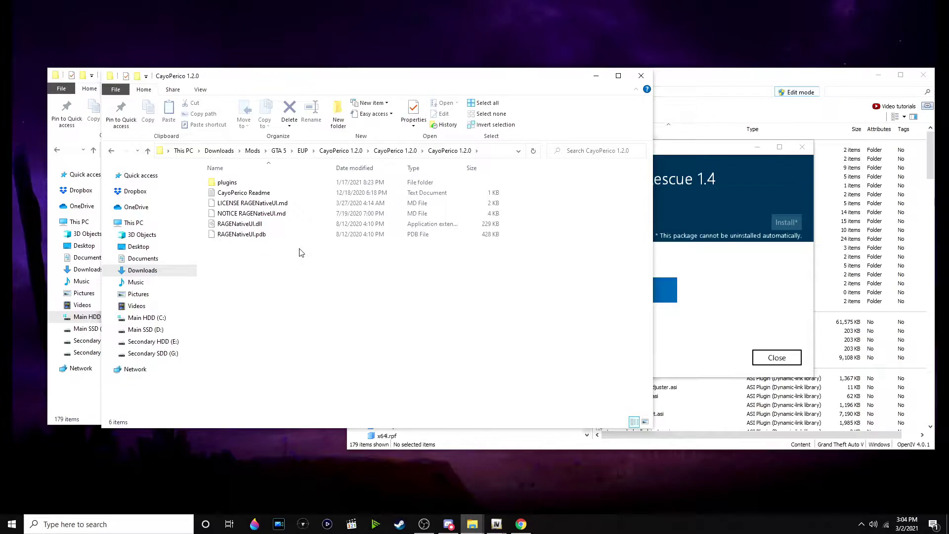
double_click(275, 183)
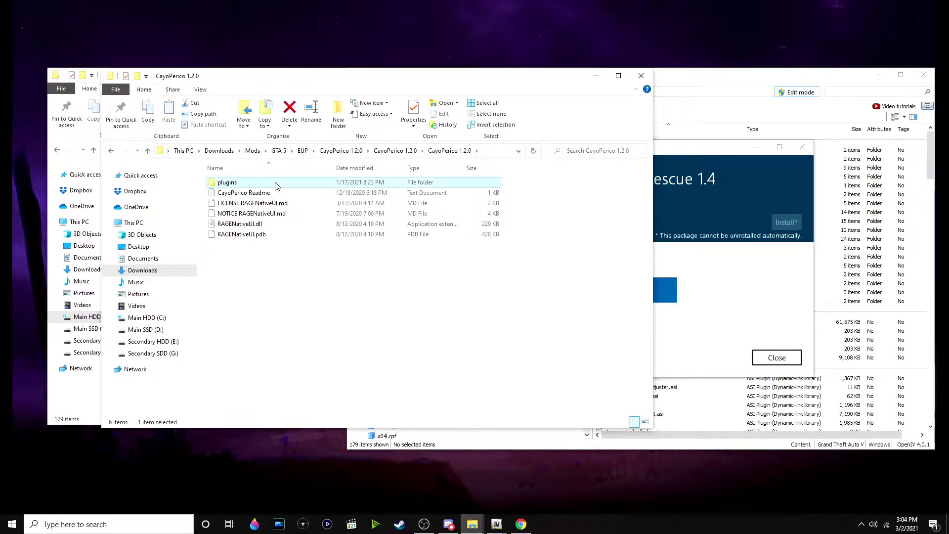
left_click(782, 360)
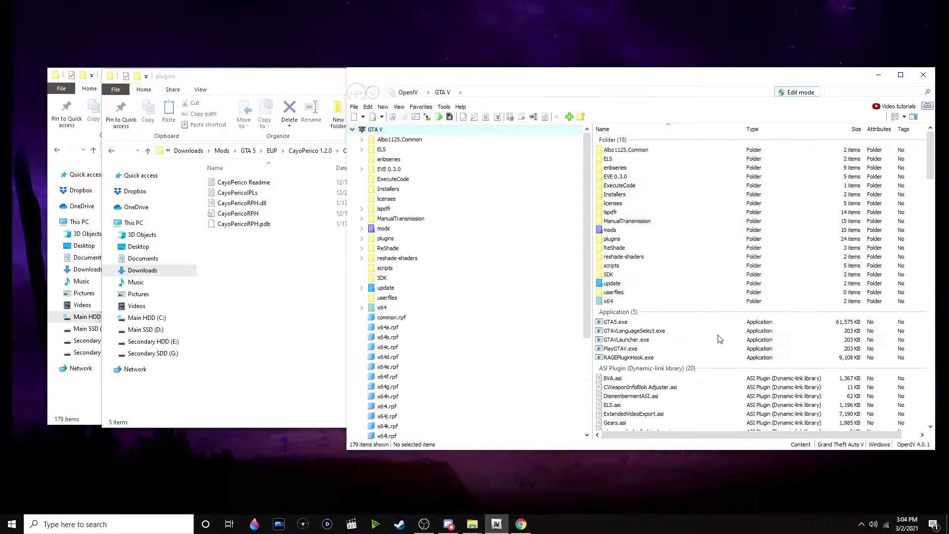
Bring up the Grand Theft Auto V folder, open its plugins folder and place it beside the CayoPerico files.
key("alt+Tab")
key("alt+Tab")
key("alt+Tab")
key("alt+Tab")
key("alt+Tab")
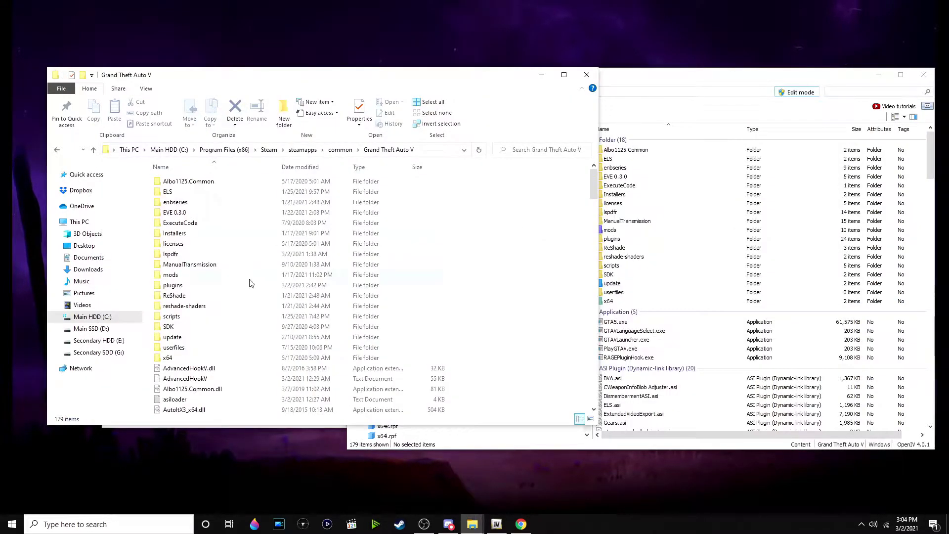
double_click(229, 290)
left_click_drag(201, 82, 530, 96)
Copy the CayoPericoIPLs text file and the three CayoPericoRPH files into the game's plugins folder.
left_click_drag(291, 297, 281, 191)
right_click(307, 203)
left_click(367, 319)
left_click(843, 295)
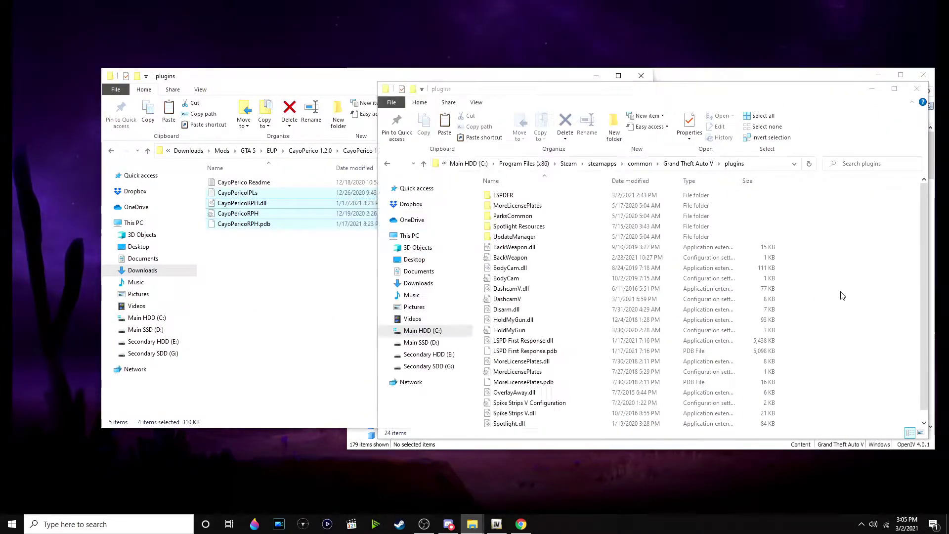
key("ctrl+v")
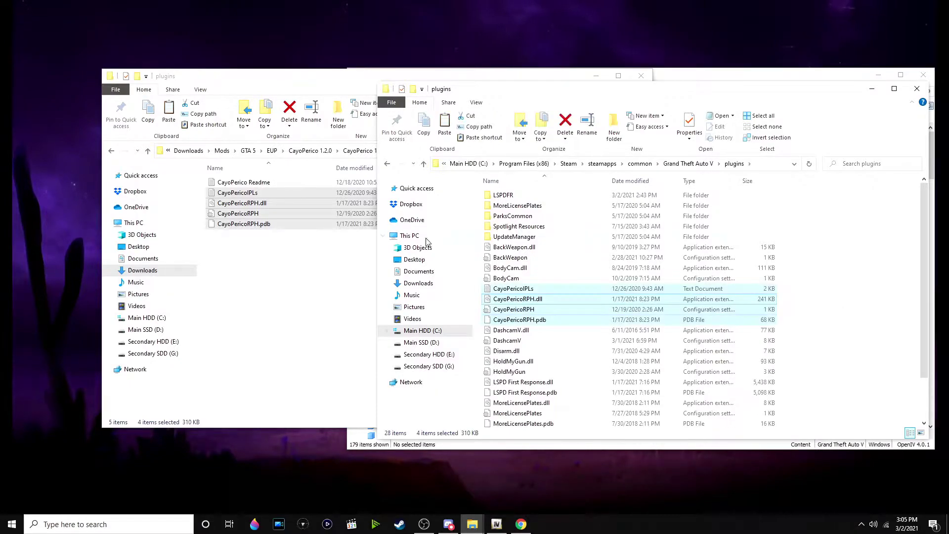
Return to the EUP folder and open the Plugins\LSPDFR folder inside the CompuLite_1.5.2.0 download.
left_click(303, 262)
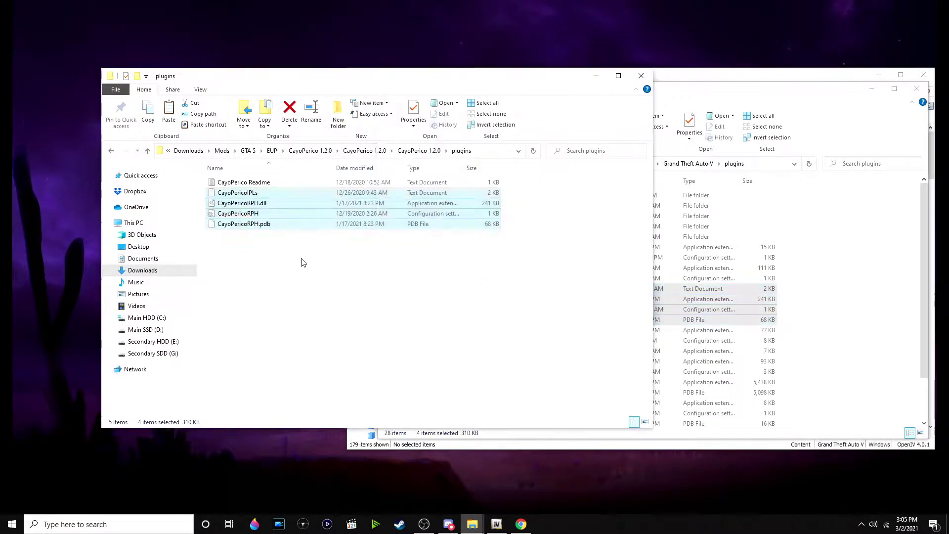
left_click(272, 151)
double_click(285, 218)
double_click(259, 184)
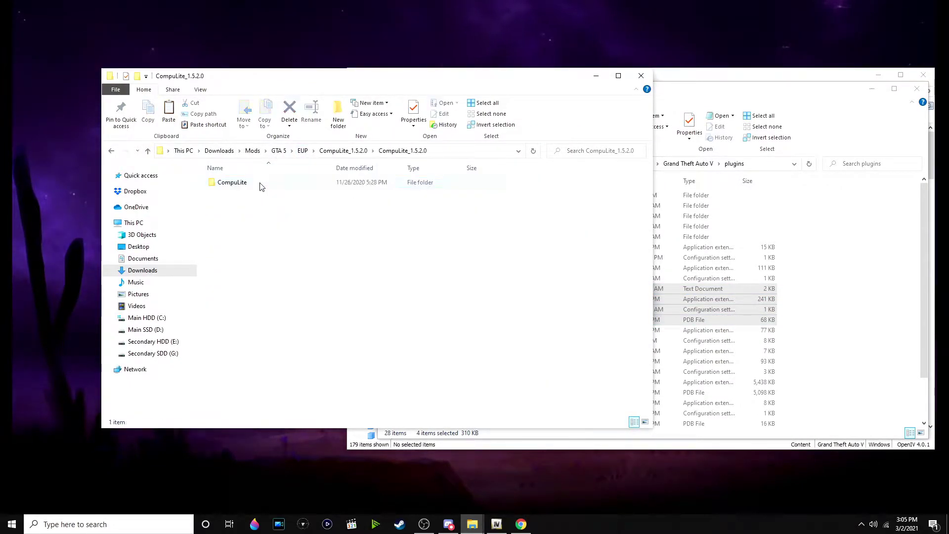
double_click(259, 184)
left_click(260, 184)
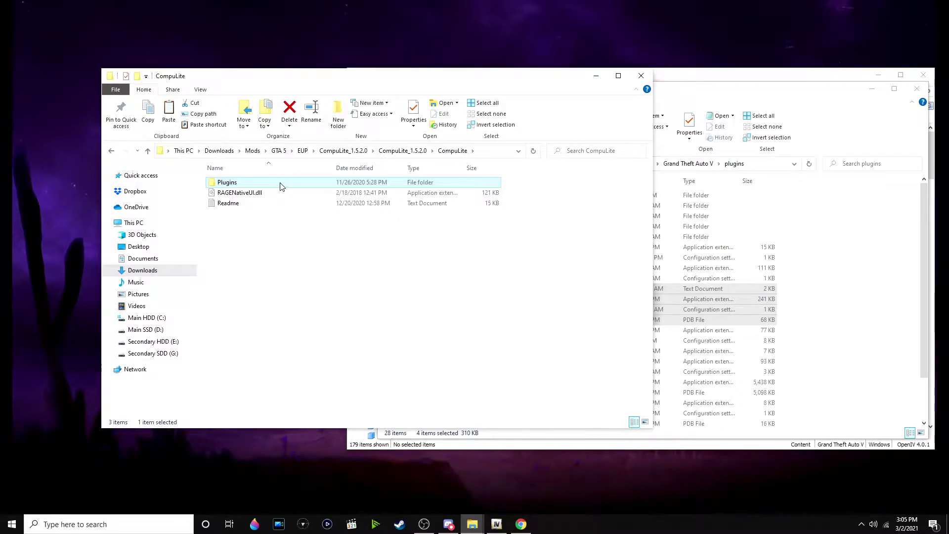
double_click(280, 184)
left_click(280, 184)
double_click(280, 184)
Copy the CompuLite folder, CompuLite.dll and the CompuLite configuration file into the game's plugins\LSPDFR folder.
left_click(732, 251)
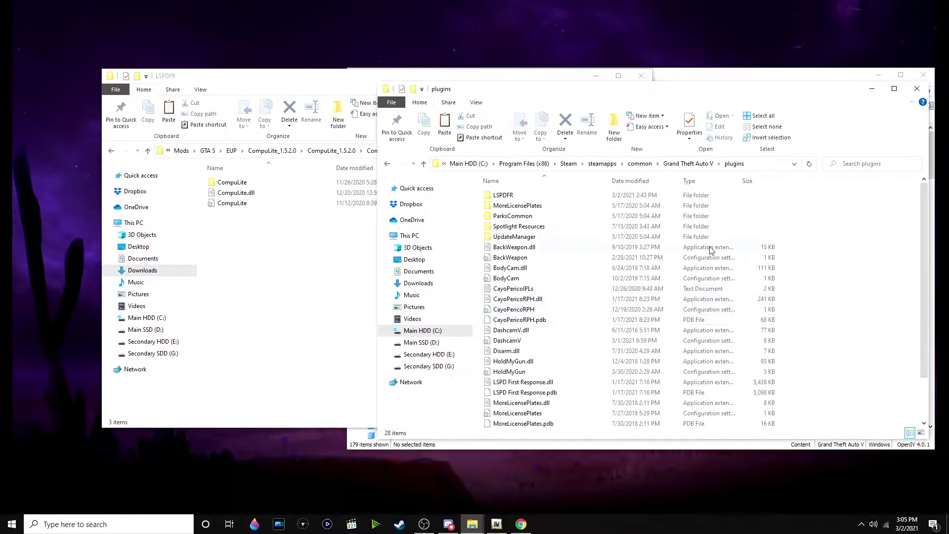
double_click(499, 196)
left_click(261, 305)
left_click_drag(260, 305, 285, 193)
left_click(340, 305)
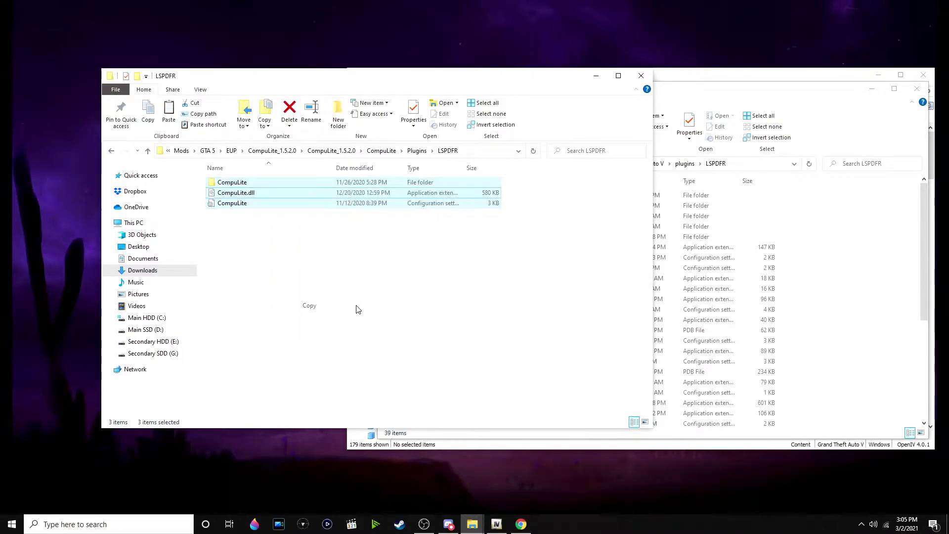
left_click(845, 303)
key("ctrl+v")
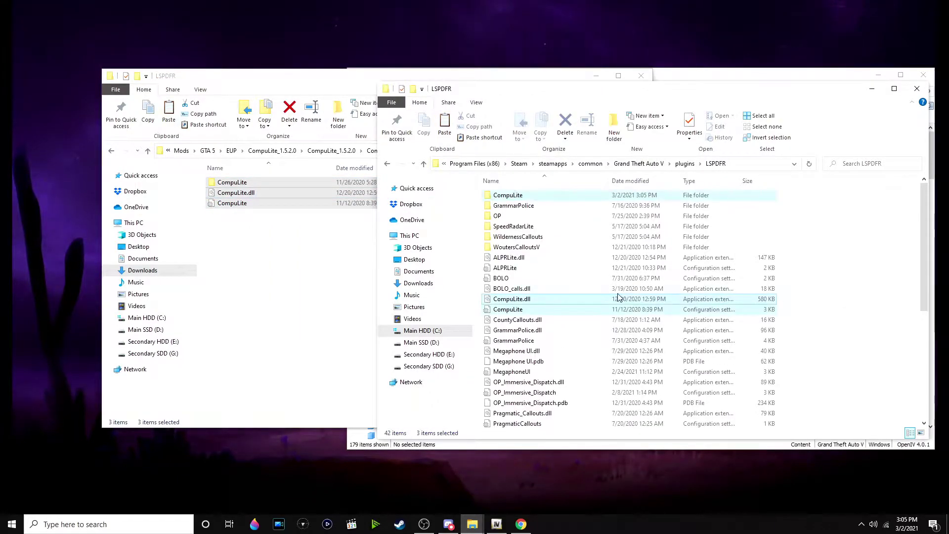
Return to the EUP folder and open the Plugins\LSPDFR folder inside the StopThePed_4.9.4.2 download.
left_click(371, 283)
left_click(231, 151)
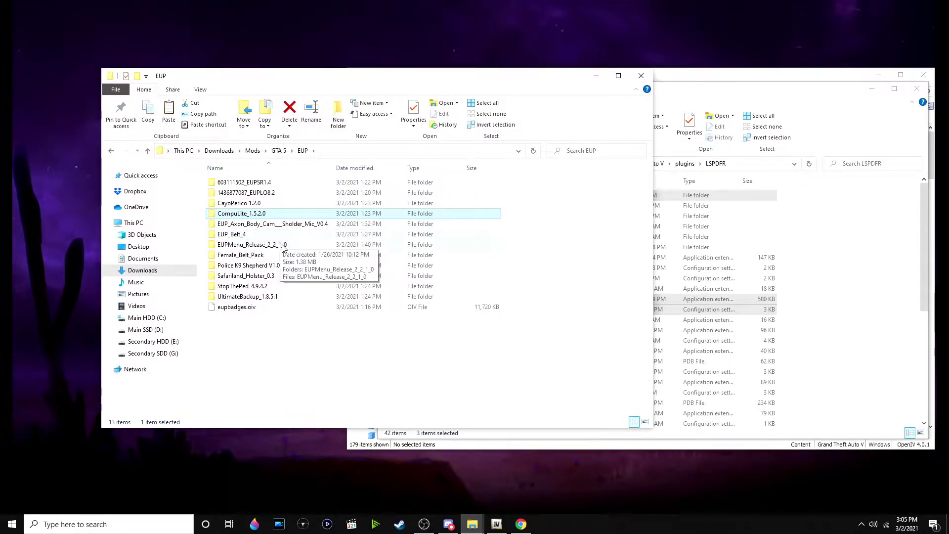
double_click(298, 287)
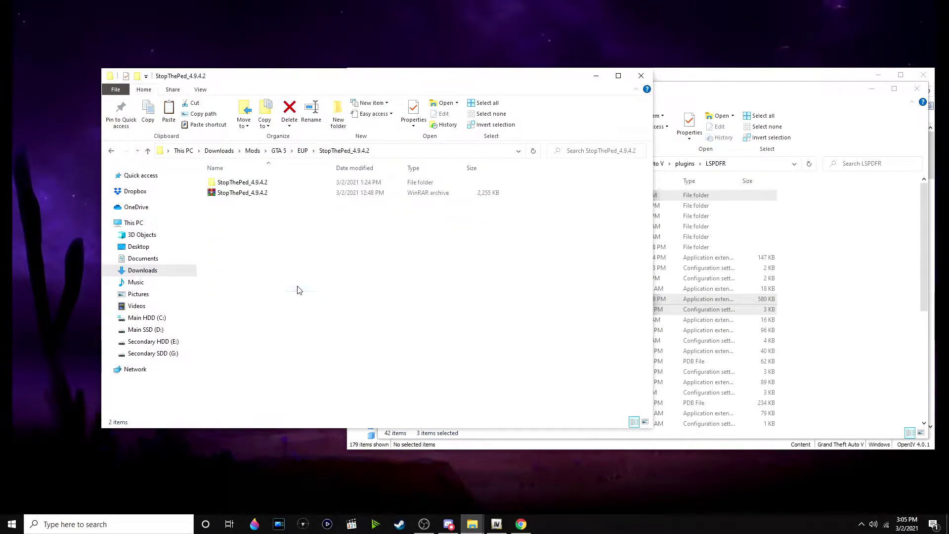
double_click(290, 184)
double_click(290, 186)
double_click(290, 187)
double_click(290, 190)
Copy the PoliceSmartRadio, StopThePed and VocalDispatch folders, StopThePed.dll and the StopThePed configuration file into the game's plugins\LSPDFR folder.
left_click_drag(310, 310, 242, 179)
right_click(296, 192)
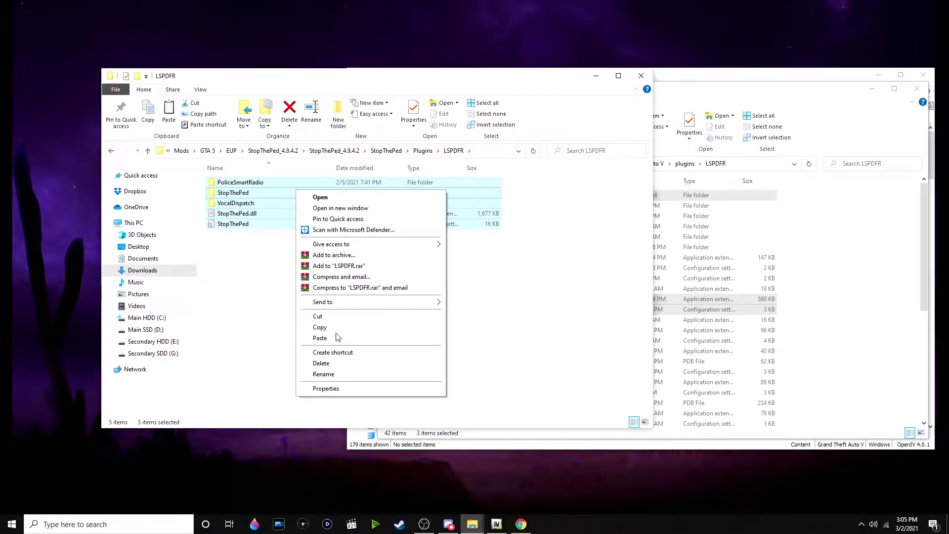
left_click(323, 327)
left_click(861, 253)
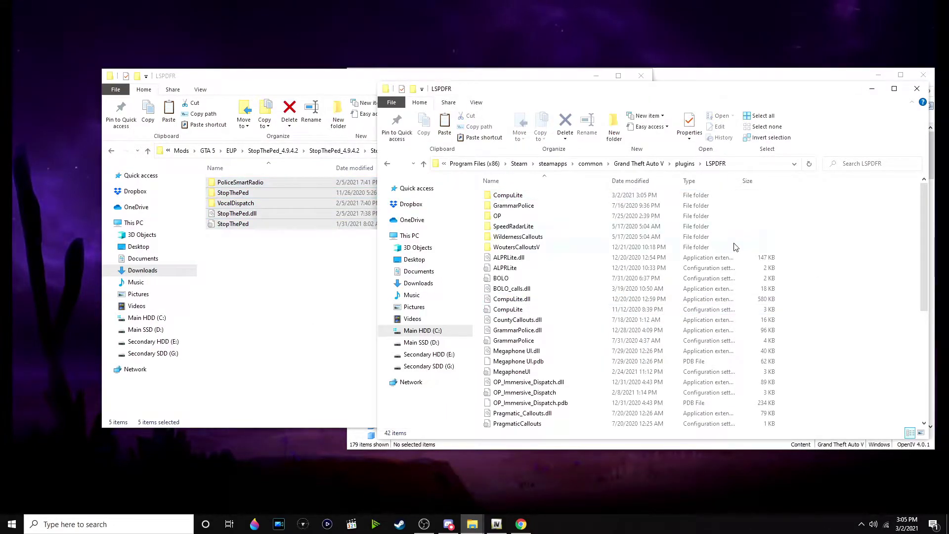
key("ctrl+v")
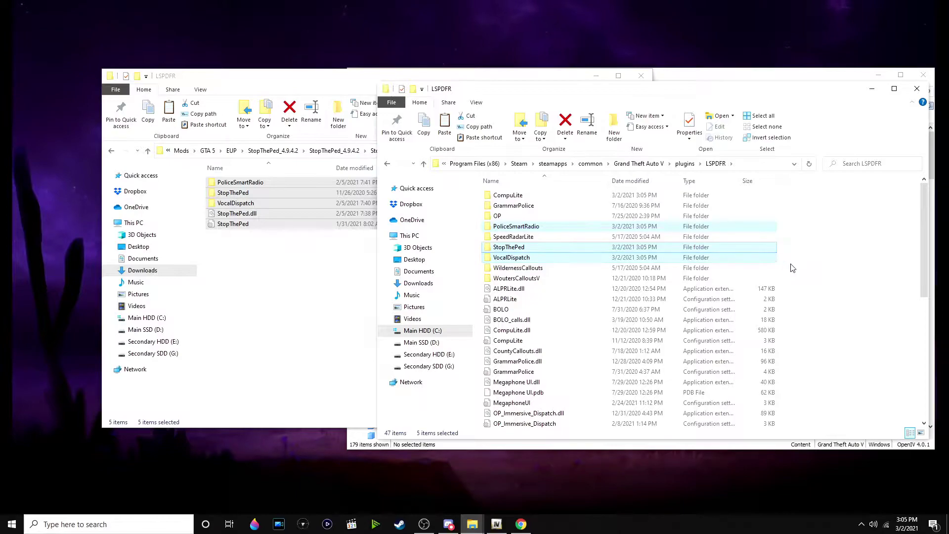
left_click(804, 272)
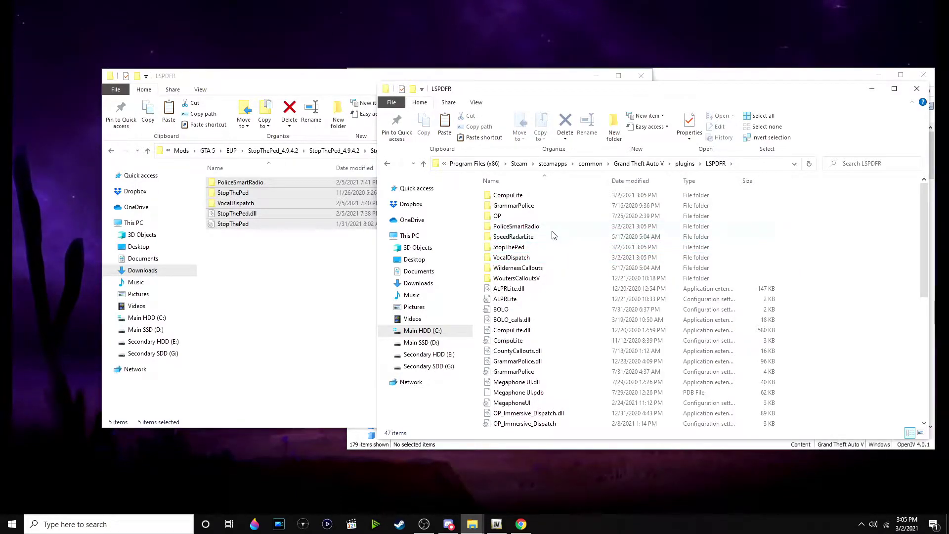
left_click(569, 230)
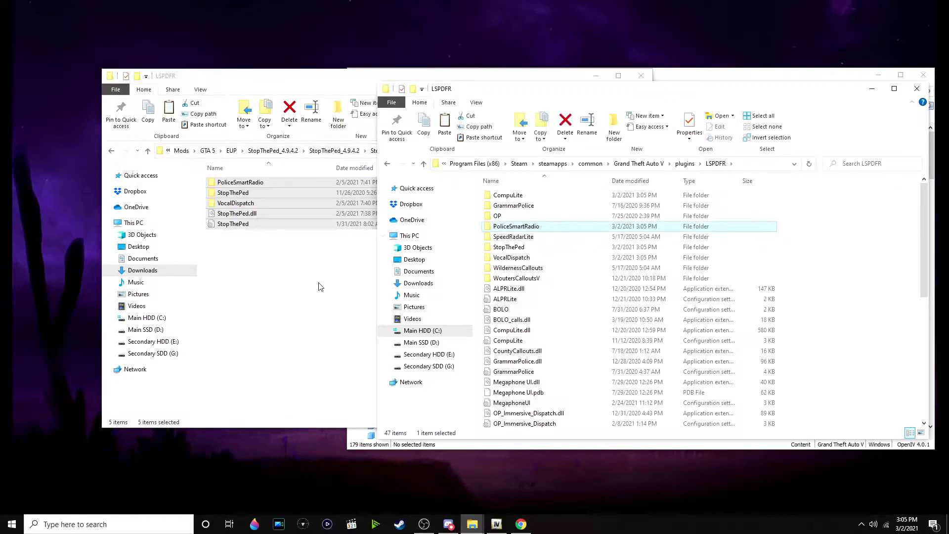
Return to the EUP folder and open the Plugins\LSPDFR folder inside the UltimateBackup_1.8.5.1 download.
left_click(318, 286)
left_click(422, 154)
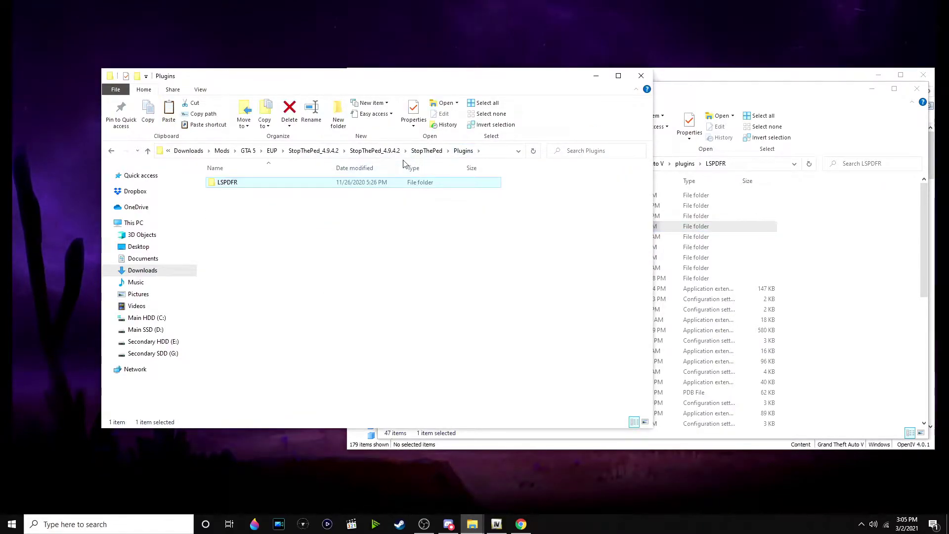
left_click(420, 152)
left_click(393, 152)
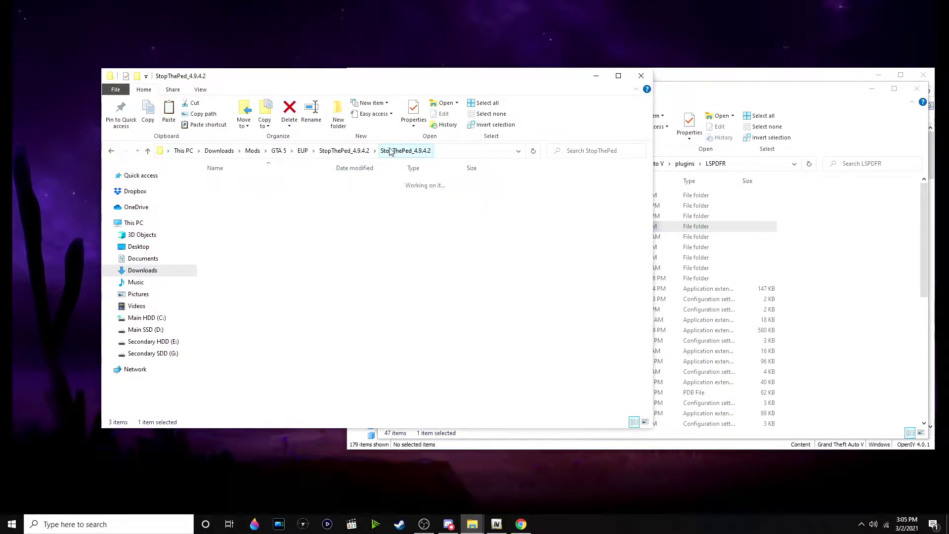
left_click(304, 155)
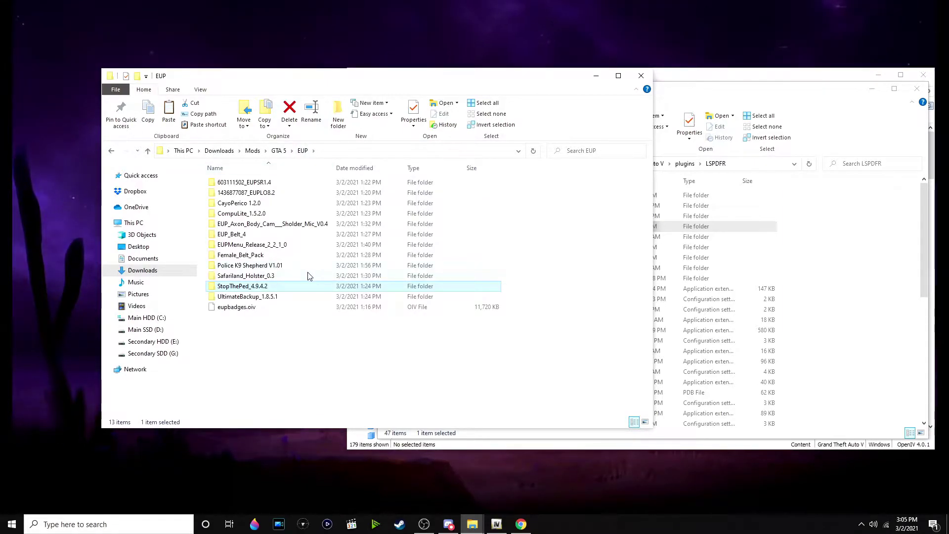
double_click(299, 297)
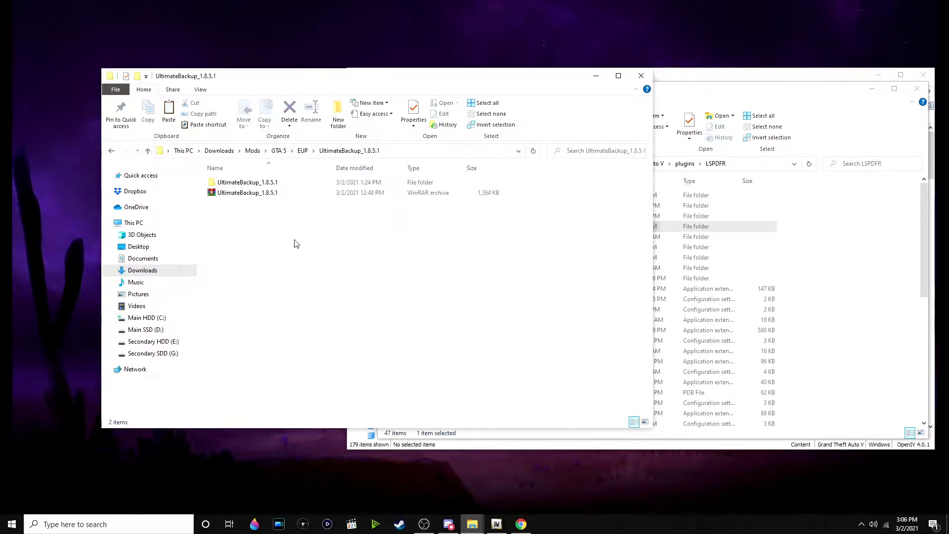
double_click(298, 183)
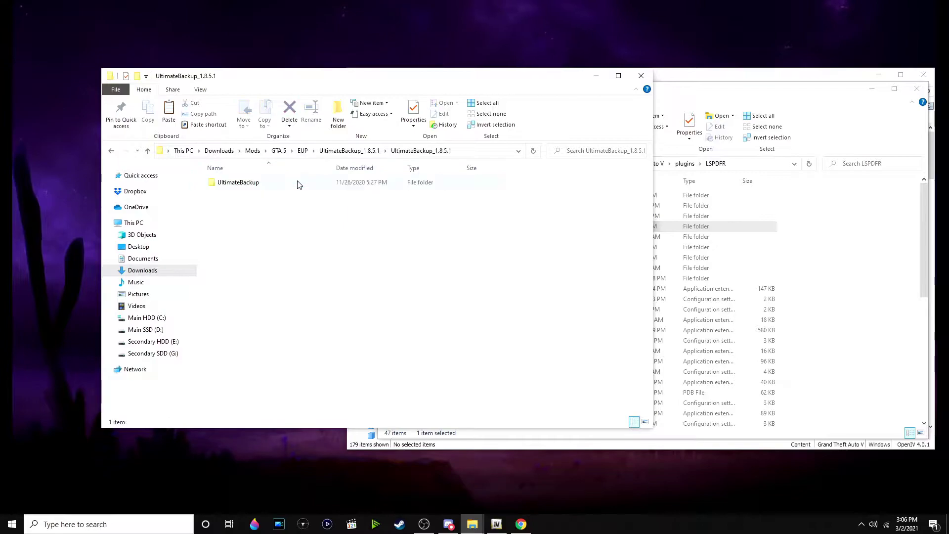
double_click(299, 183)
double_click(298, 183)
left_click(298, 184)
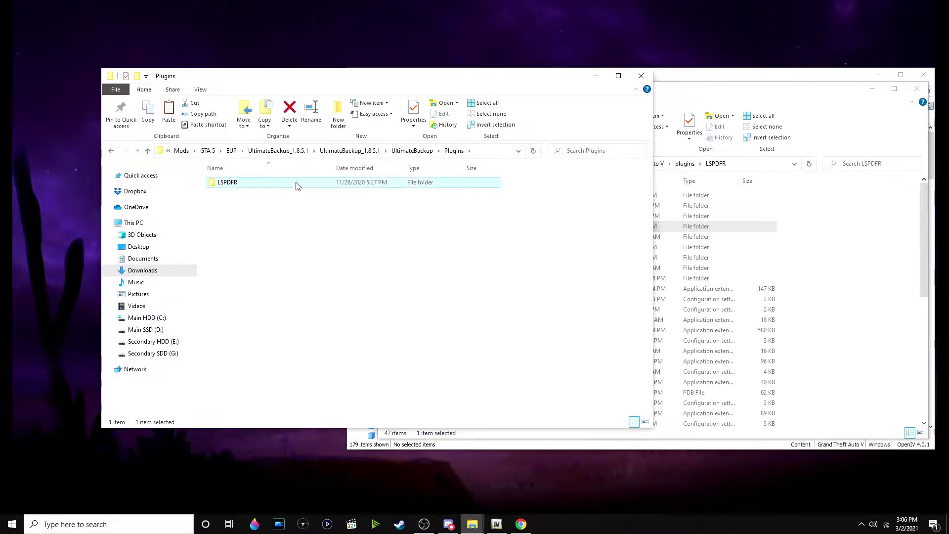
double_click(298, 184)
Copy the PoliceSmartRadio, UltimateBackup and VocalDispatch folders, UltimateBackup.dll and its configuration file into the game's plugins\LSPDFR folder, replacing files with the same names.
left_click_drag(297, 350, 266, 174)
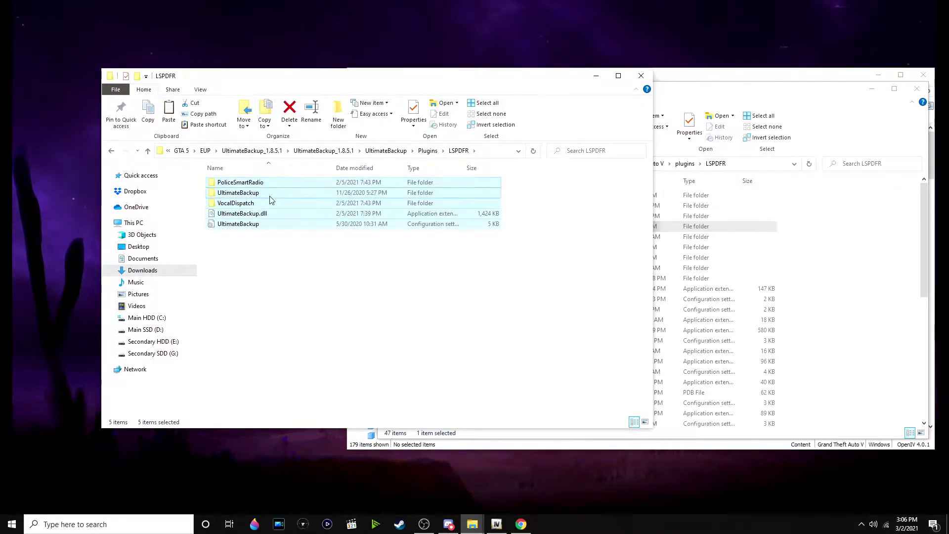
right_click(270, 199)
left_click(313, 337)
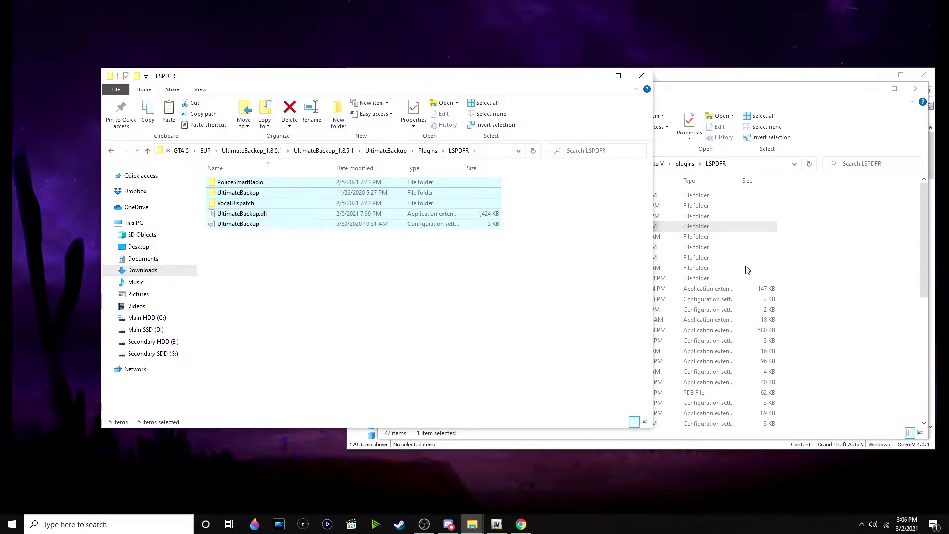
left_click(831, 262)
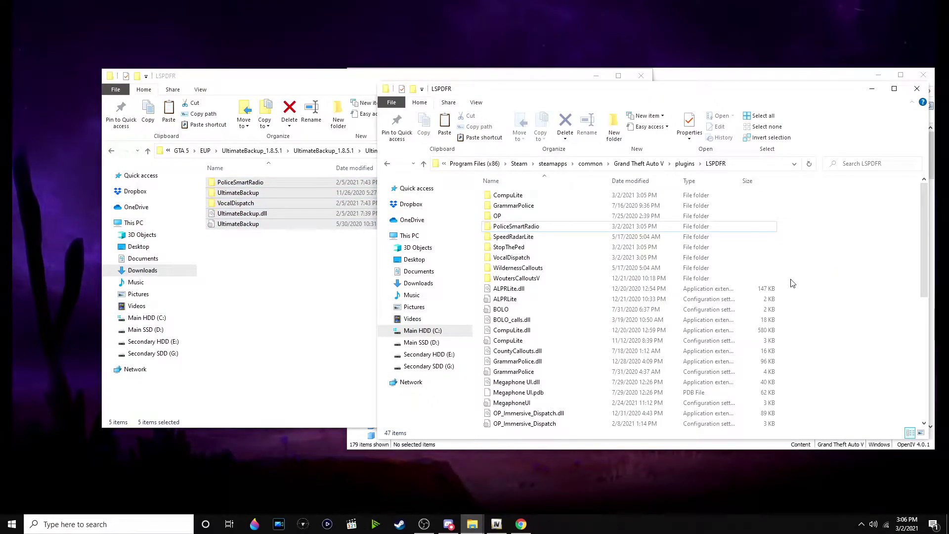
key("ctrl+v")
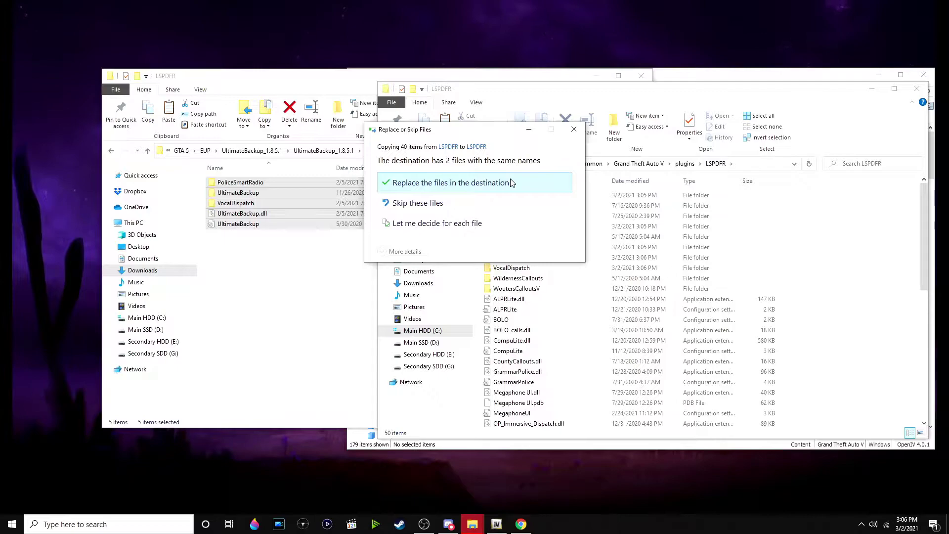
left_click(512, 183)
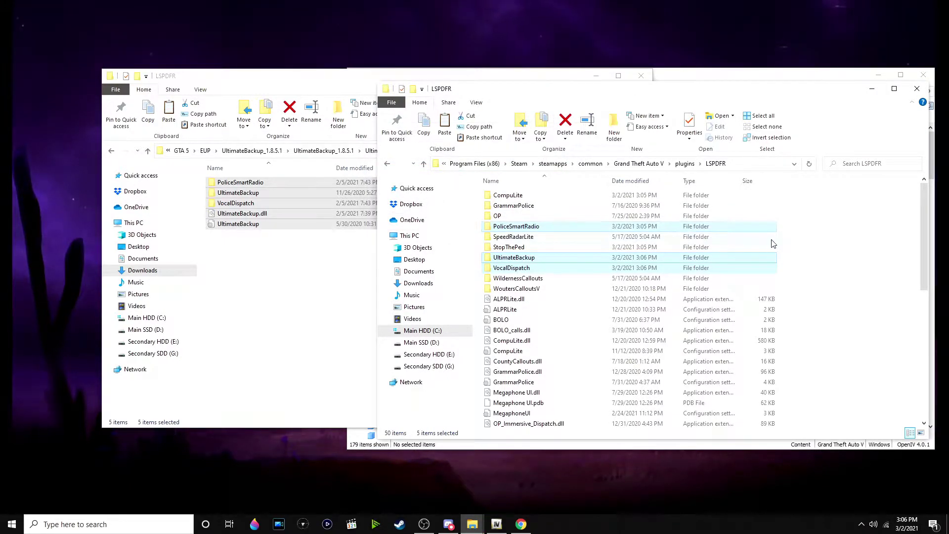
left_click(806, 257)
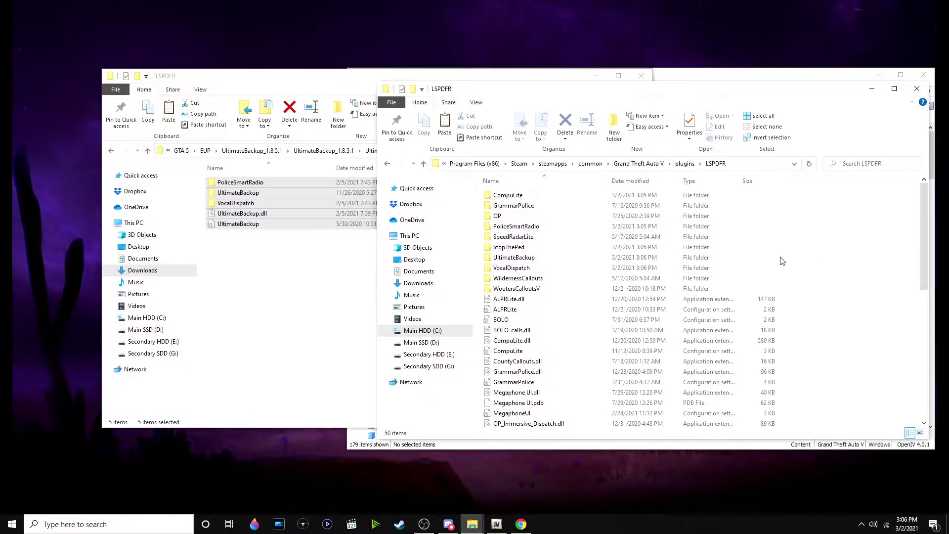
Return to the EUP downloads folder and select eupbadges.oiv.
left_click(314, 269)
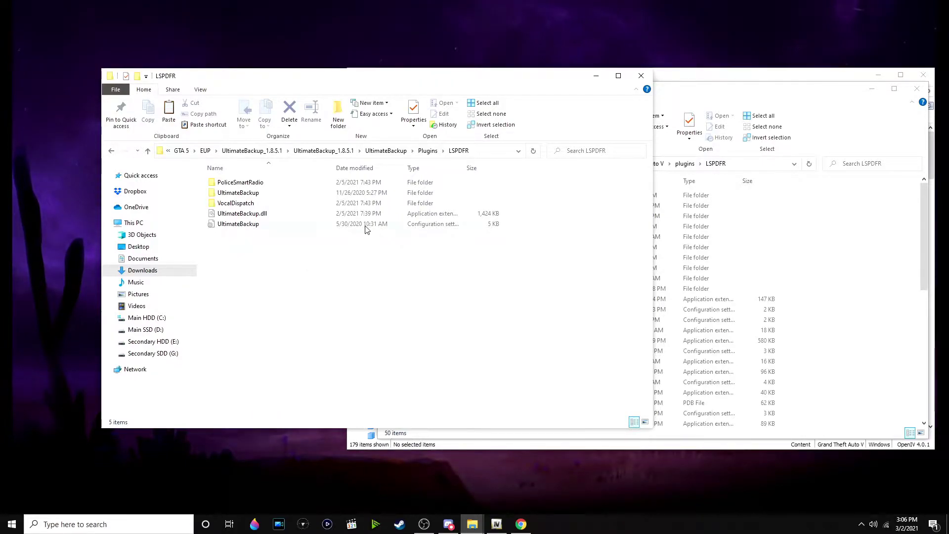
left_click(208, 153)
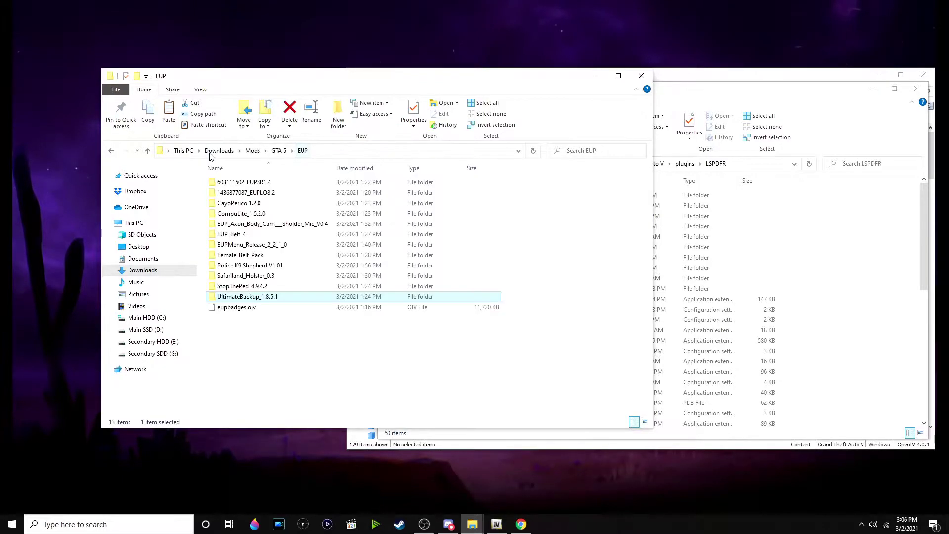
left_click(294, 307)
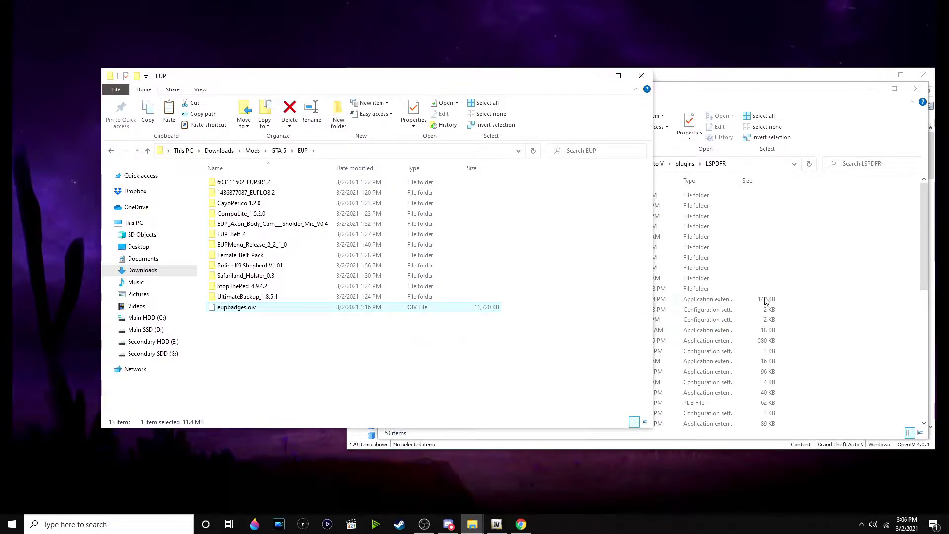
Switch to OpenIV and load eupbadges.oiv from the EUP folder in the package installer.
left_click(498, 526)
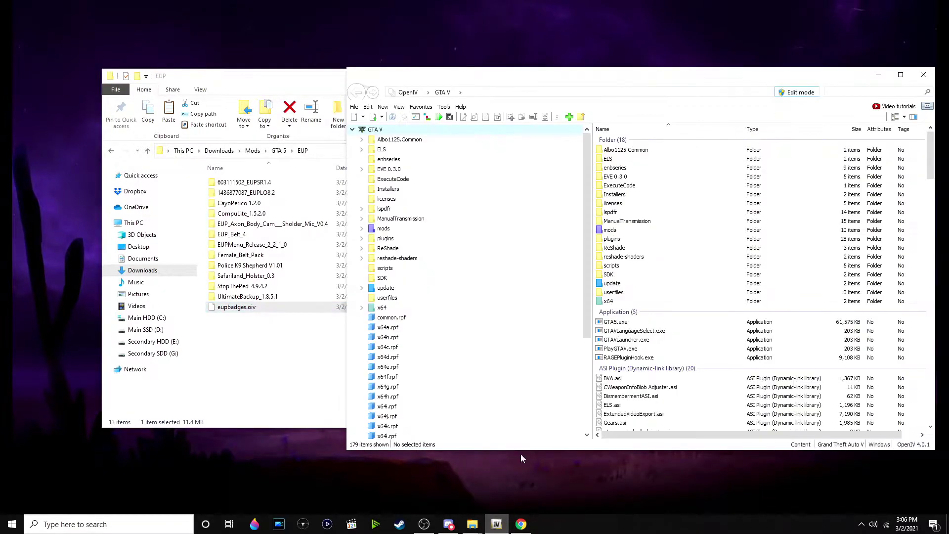
left_click(426, 117)
left_click_drag(459, 92, 484, 87)
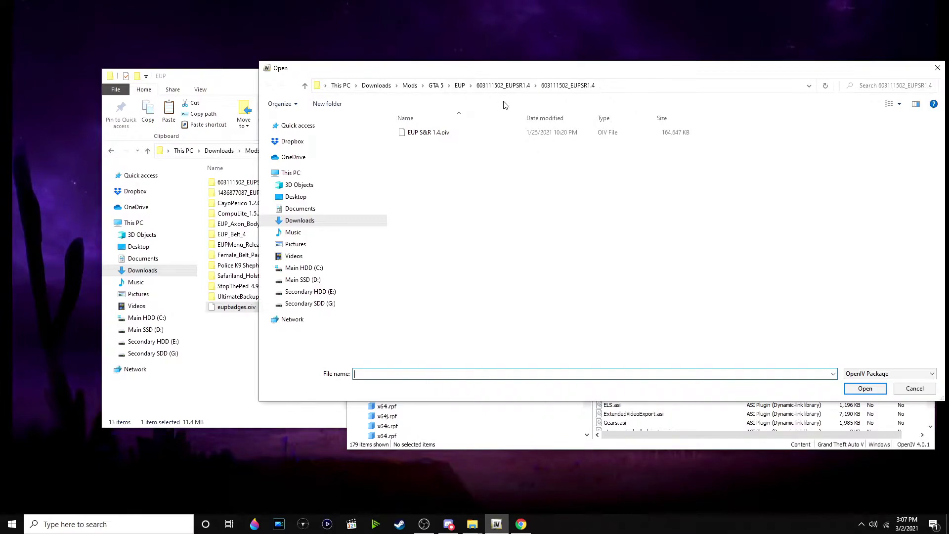
left_click(459, 86)
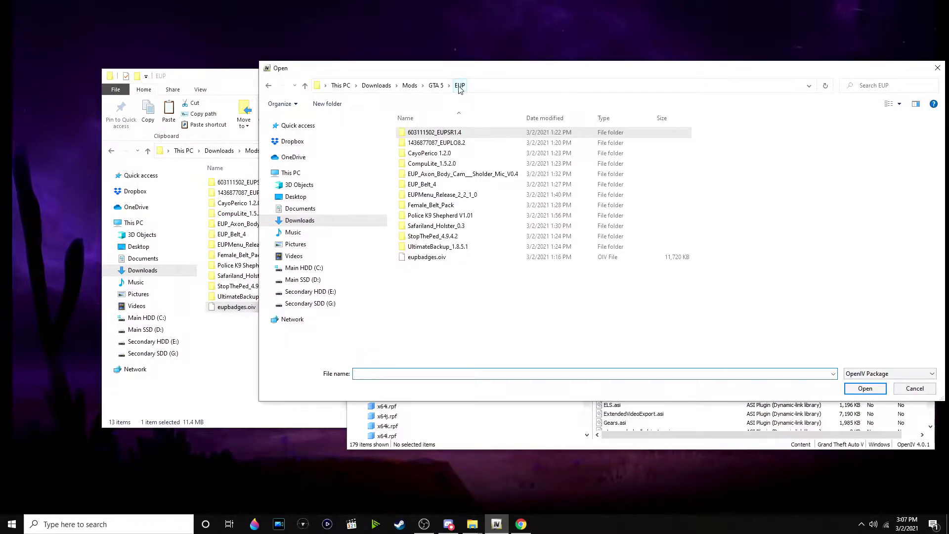
double_click(502, 258)
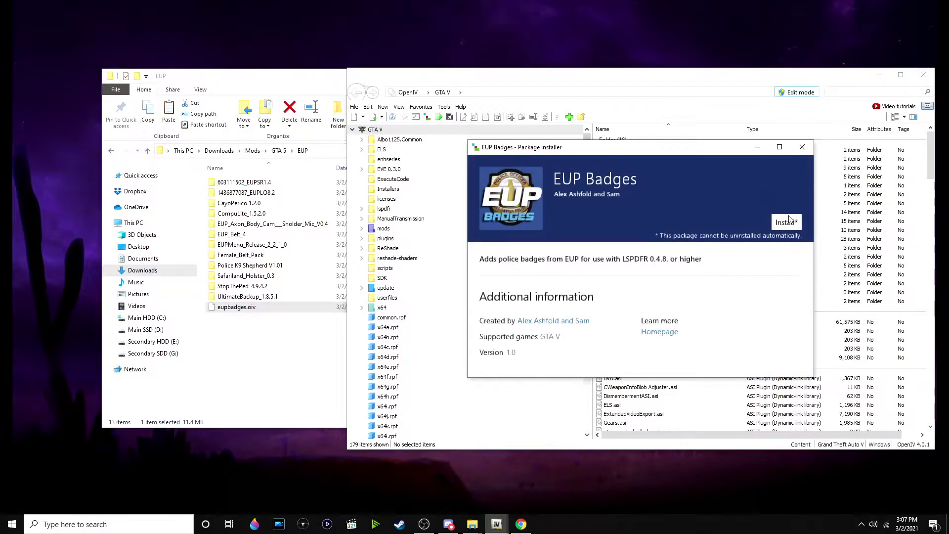
Install the EUP Badges package into the "mods" folder and close the package installer.
left_click(785, 218)
left_click(699, 242)
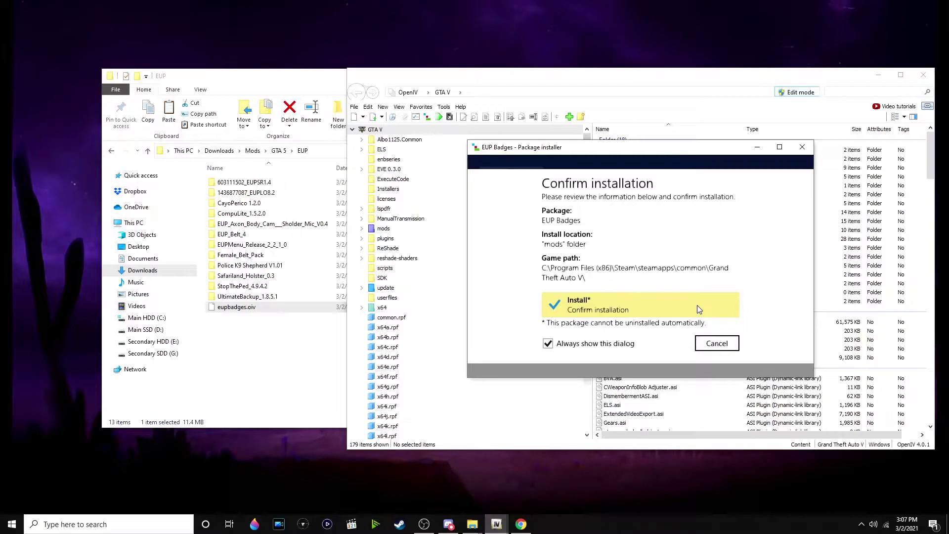
left_click(698, 306)
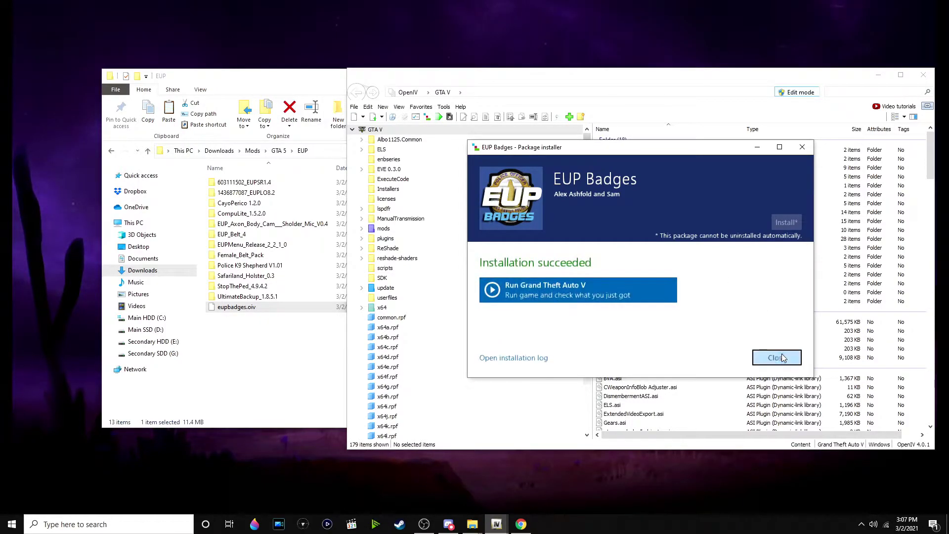
left_click(776, 357)
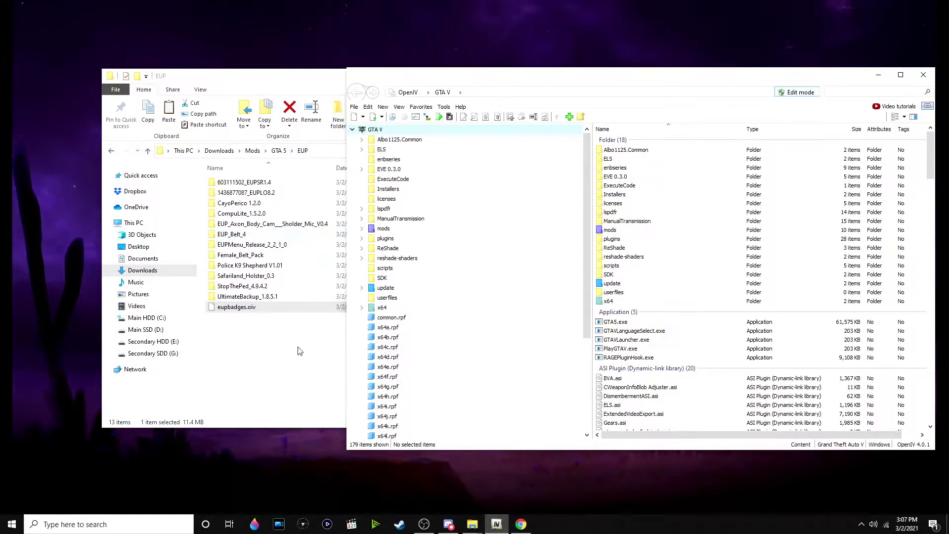
Open the Police K9 Shepherd V1.01 download folder, and open mods\x64e.rpf\models\cdimages\streamedpeds_a_c.rpf in OpenIV.
double_click(267, 266)
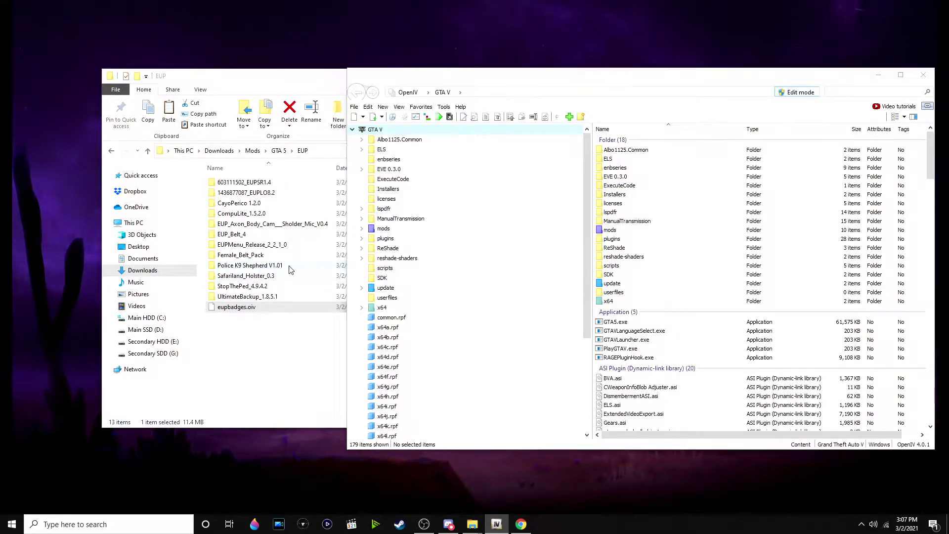
left_click(684, 84)
double_click(442, 228)
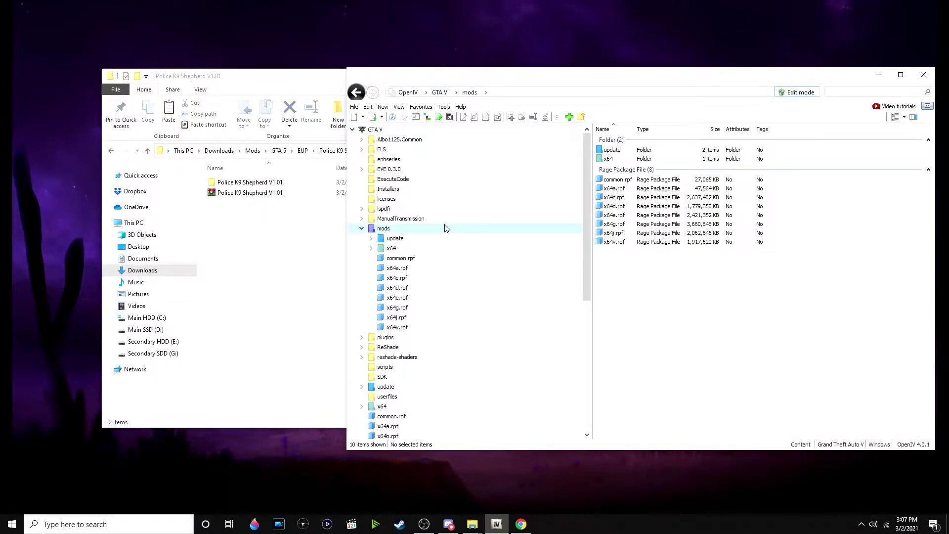
double_click(644, 218)
double_click(643, 159)
double_click(641, 150)
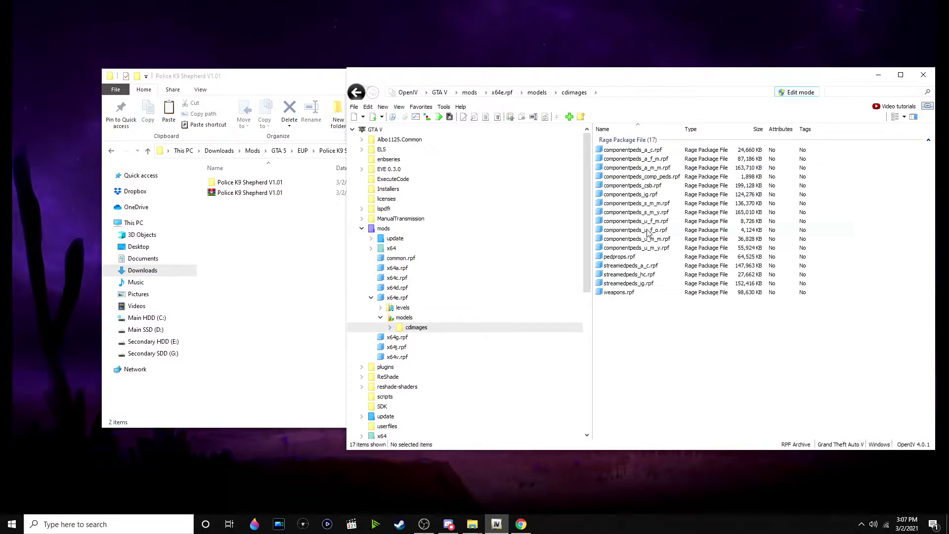
double_click(672, 267)
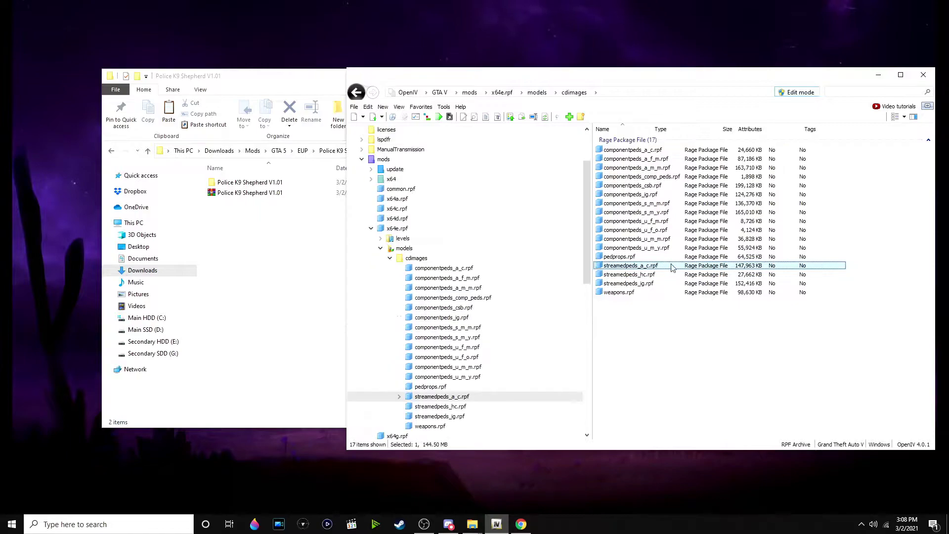
Add the a_c_shepherd folder, a_c_shepherd.yft and a_c_shepherd.ymt from the download to streamedpeds_a_c.rpf, and return to the EUP folder.
double_click(288, 186)
left_click(212, 202)
left_click_drag(211, 203, 699, 377)
left_click(711, 382)
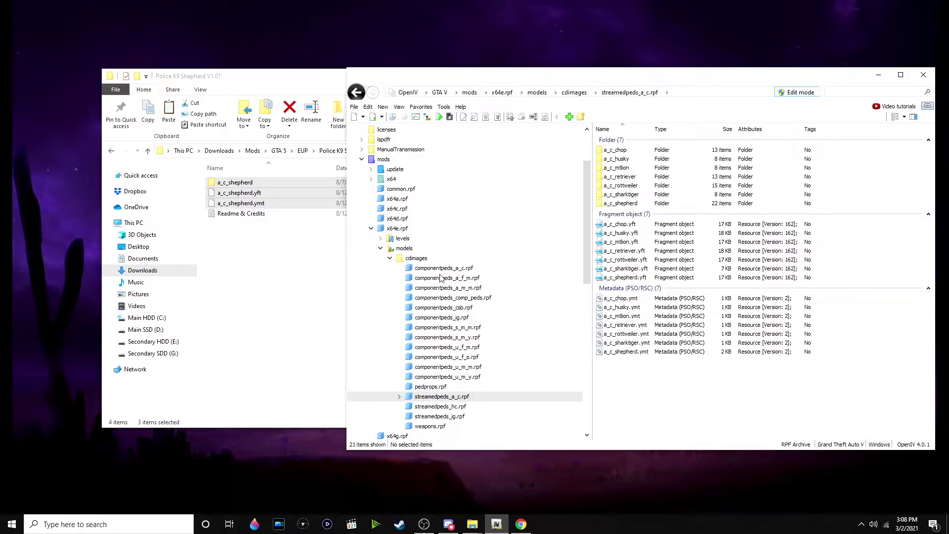
left_click(267, 270)
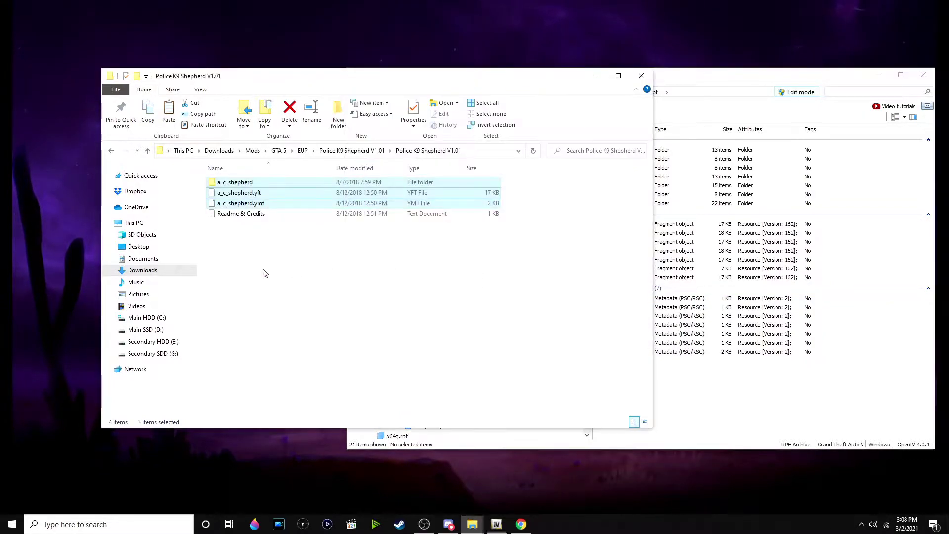
left_click(303, 151)
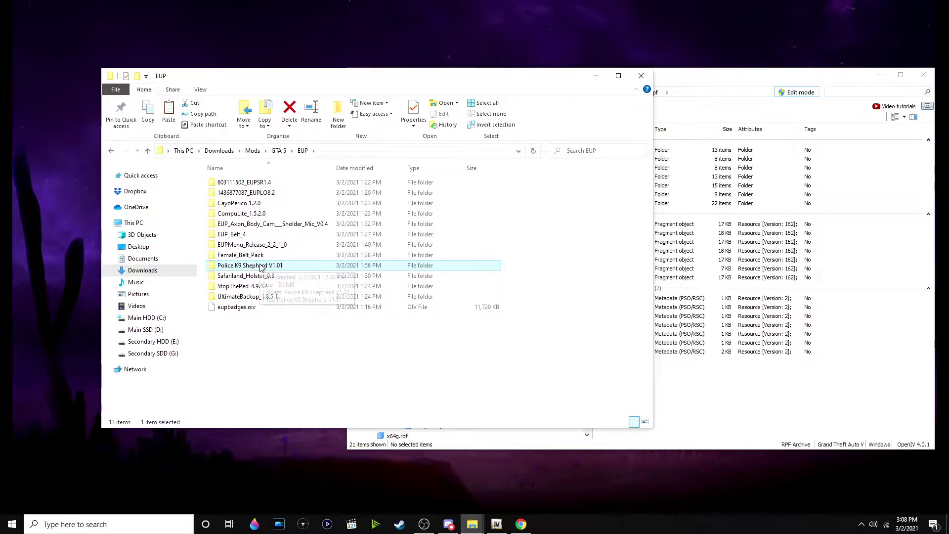
Examine the a_c_rottweiler.yft and a_c_shepherd.yft models in streamedpeds_a_c.rpf, and try to open a_c_shepherd.ymt.
left_click(833, 379)
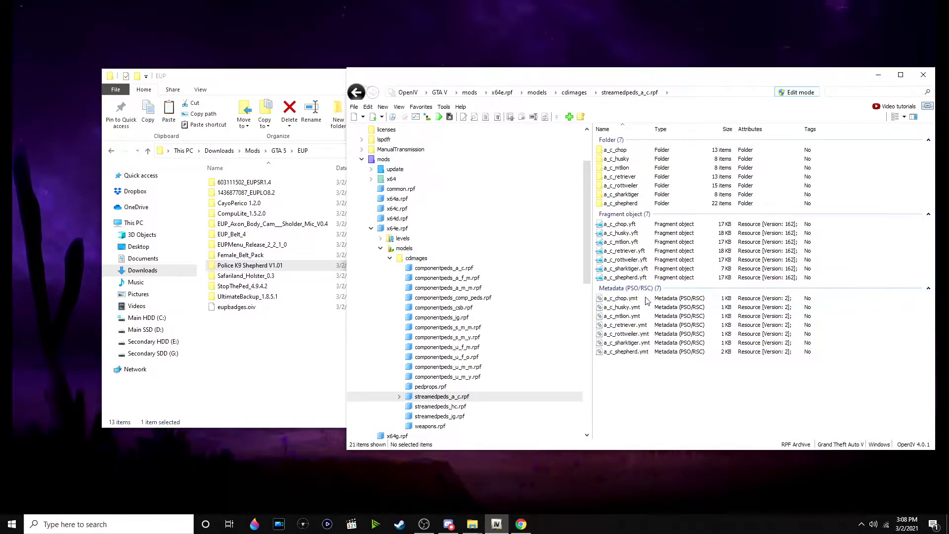
double_click(663, 260)
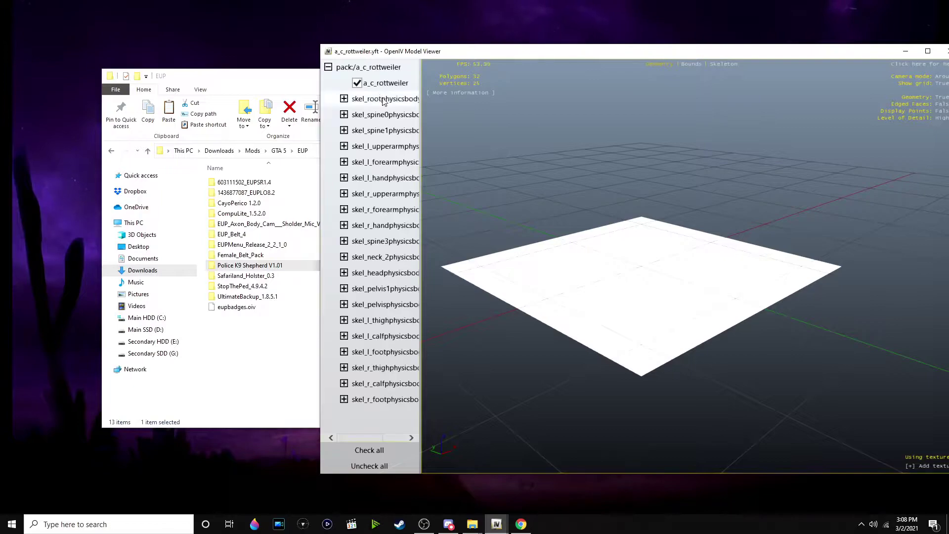
left_click(944, 51)
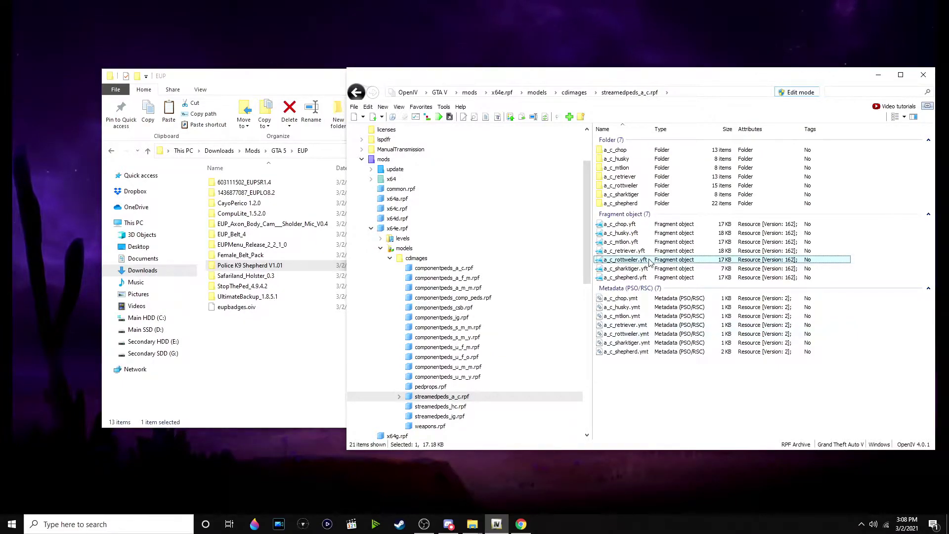
left_click(641, 242)
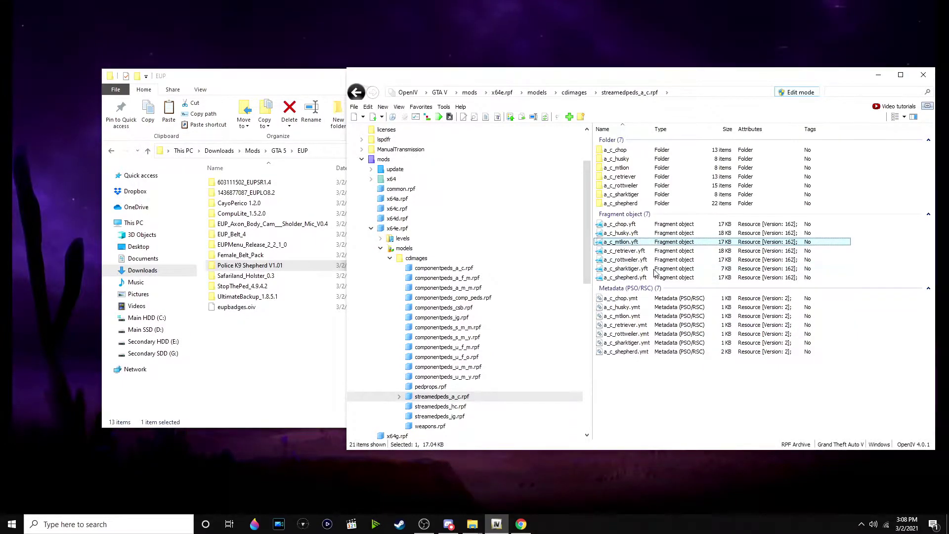
double_click(661, 352)
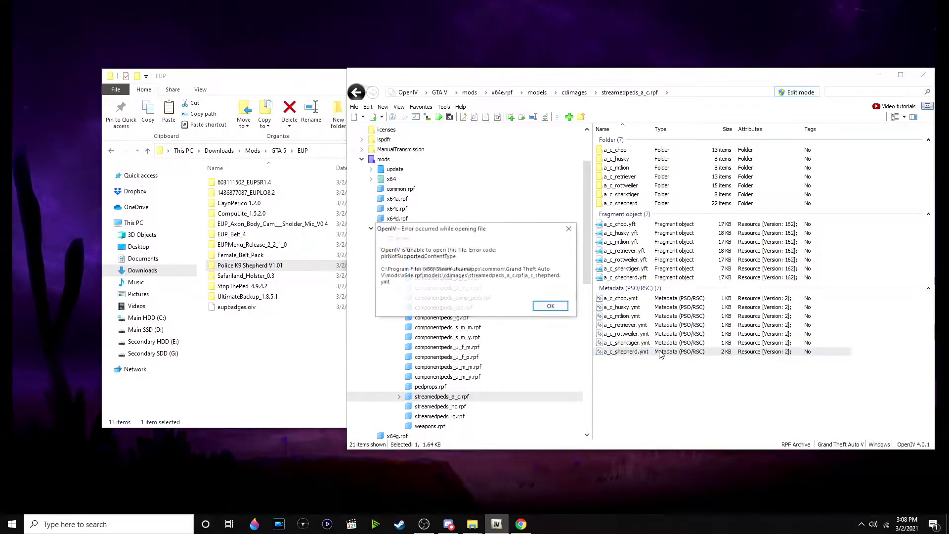
left_click(549, 305)
double_click(642, 277)
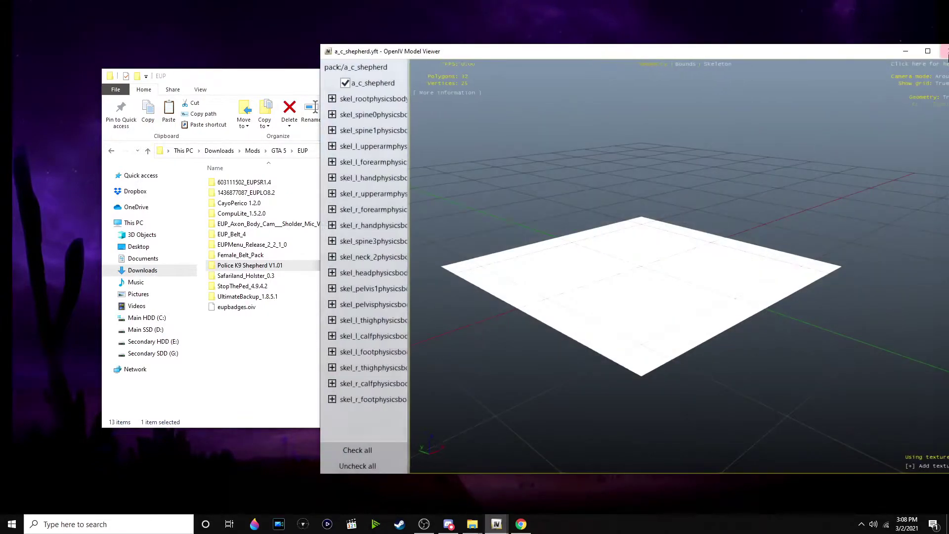
Close the model viewer, open the a_c_shepherd folder, and examine the textures accs_diff_000_a_uni.ytd through accs_diff_000_e_uni.ytd.
left_click(945, 54)
double_click(677, 204)
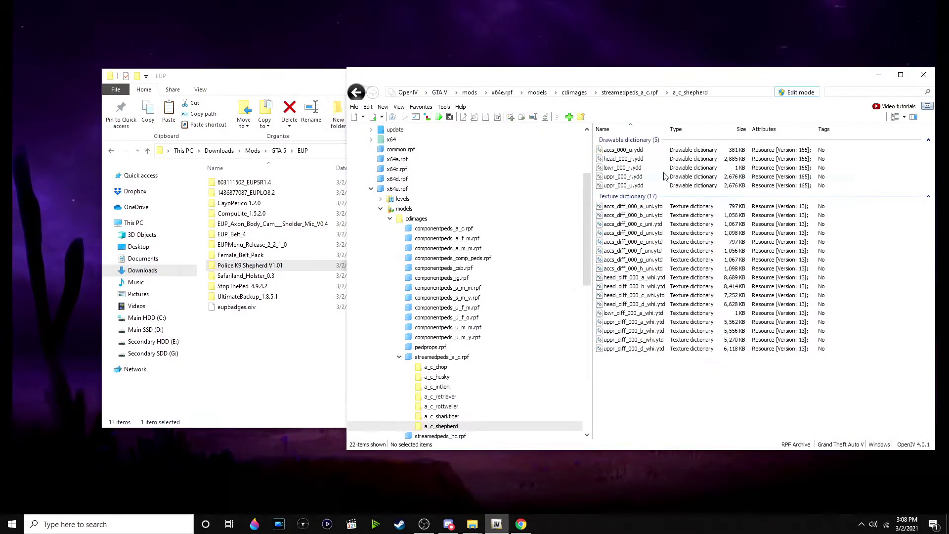
double_click(670, 210)
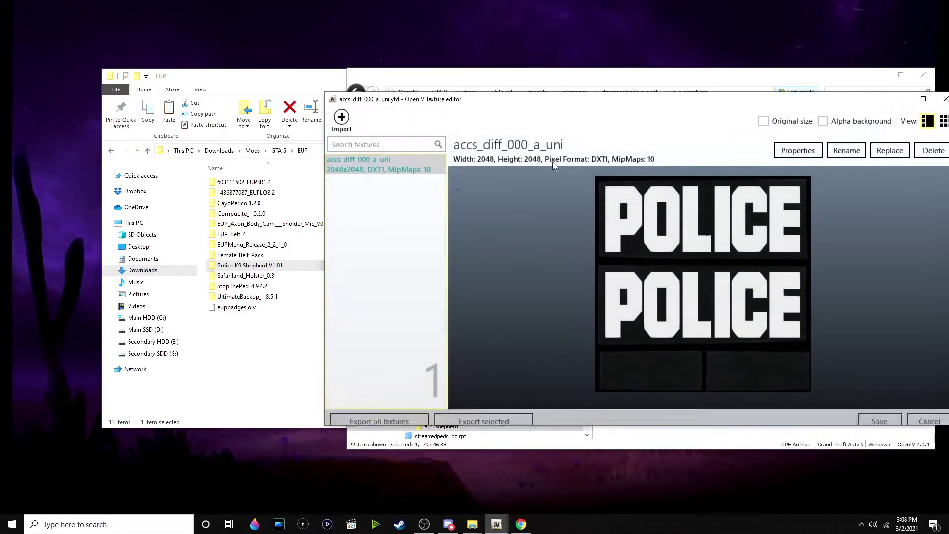
left_click(946, 99)
double_click(662, 215)
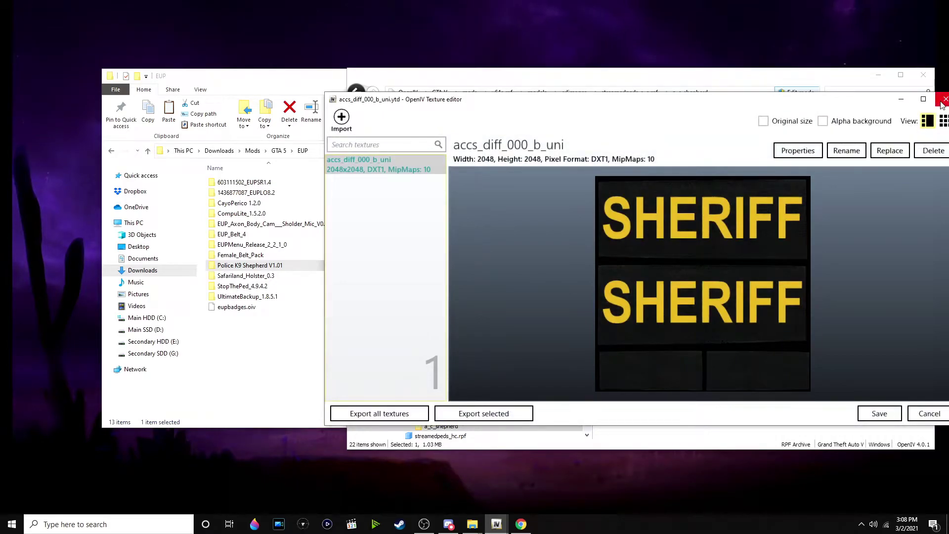
left_click(943, 100)
double_click(687, 222)
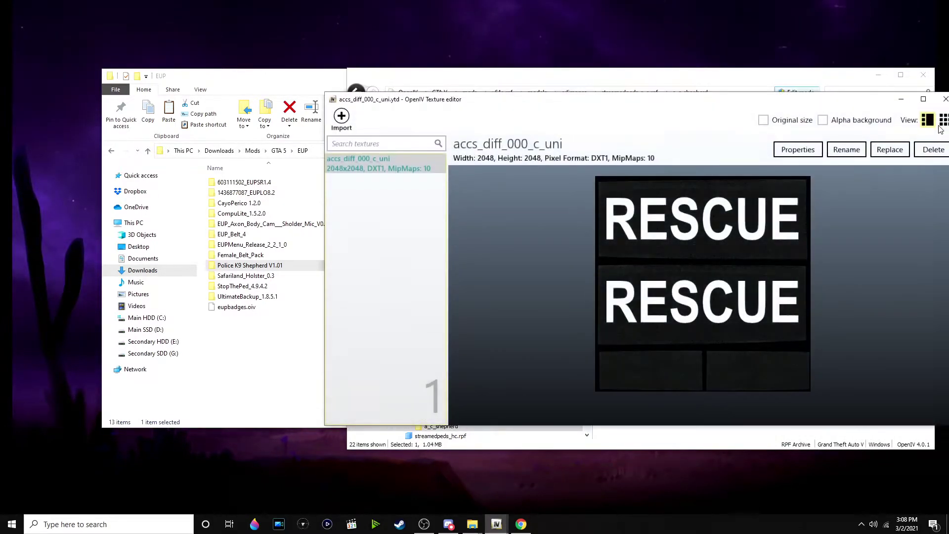
left_click(945, 99)
double_click(636, 234)
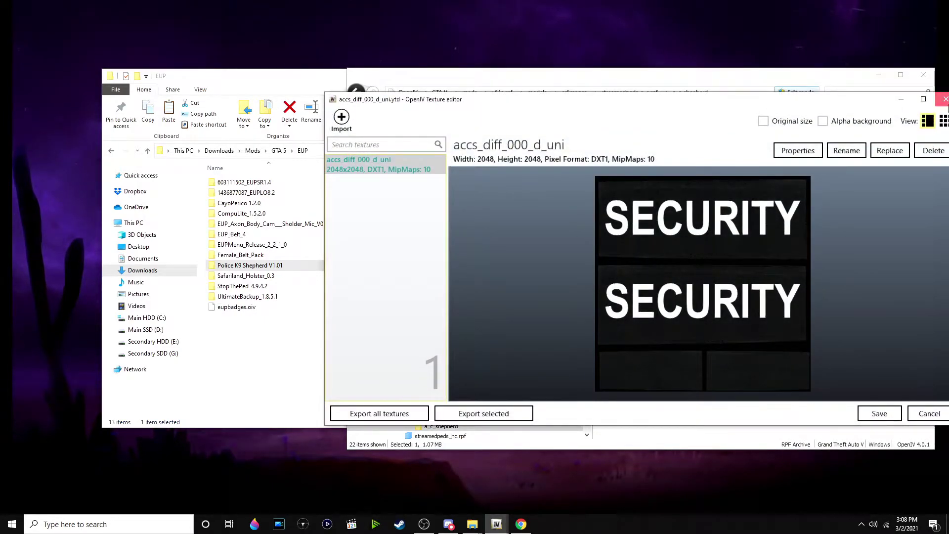
left_click(945, 99)
double_click(657, 242)
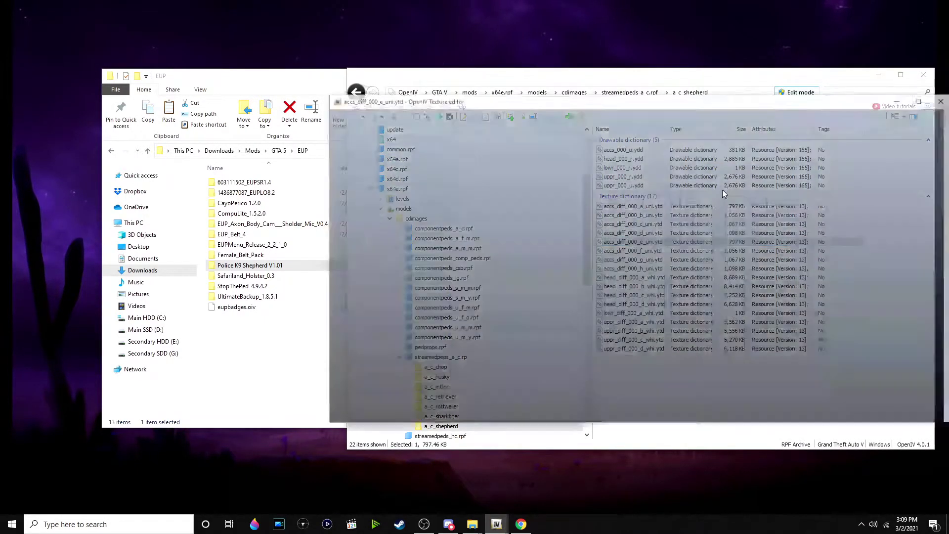
left_click(945, 99)
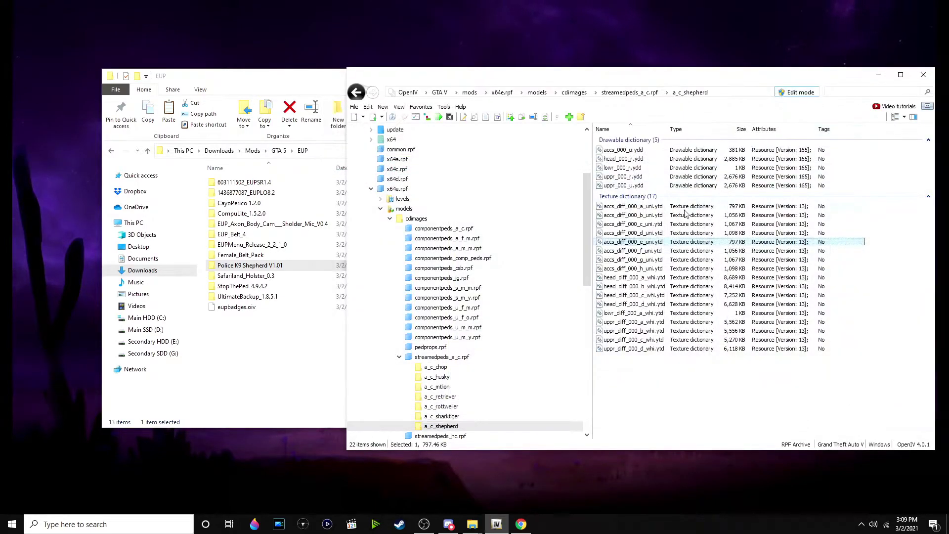
Review the vest lettering again in accs_diff_000_a_uni.ytd, accs_diff_000_b_uni.ytd, accs_diff_000_c_uni.ytd and accs_diff_000_d_uni.ytd, one texture at a time.
left_click(663, 206)
double_click(663, 207)
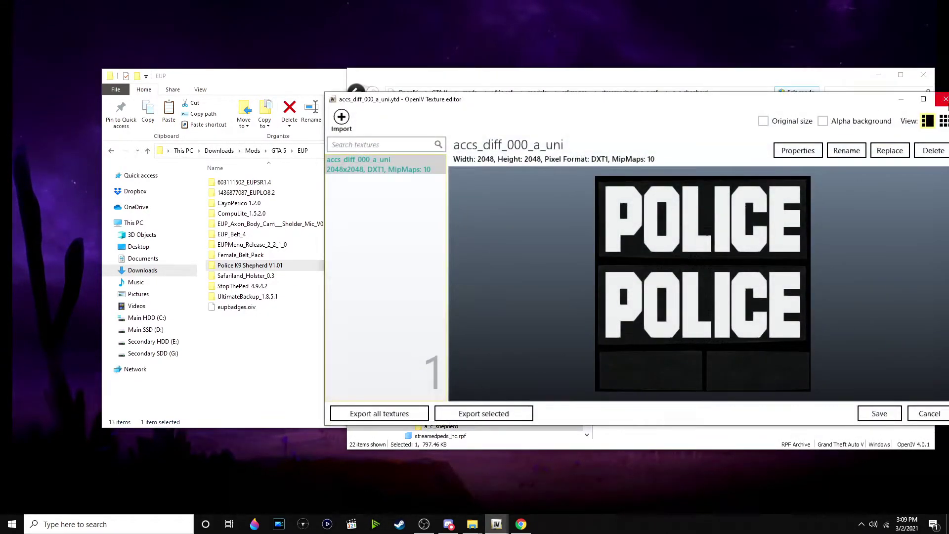
left_click(945, 98)
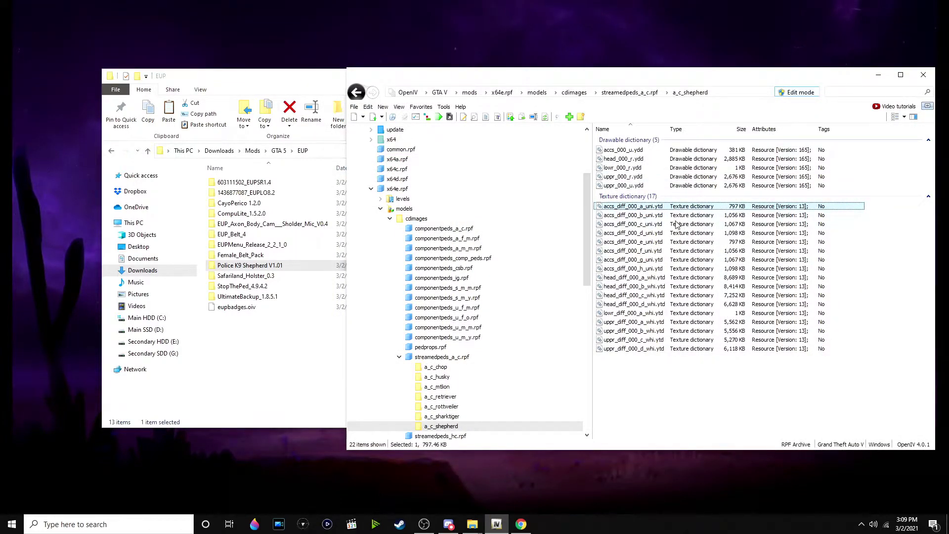
double_click(675, 219)
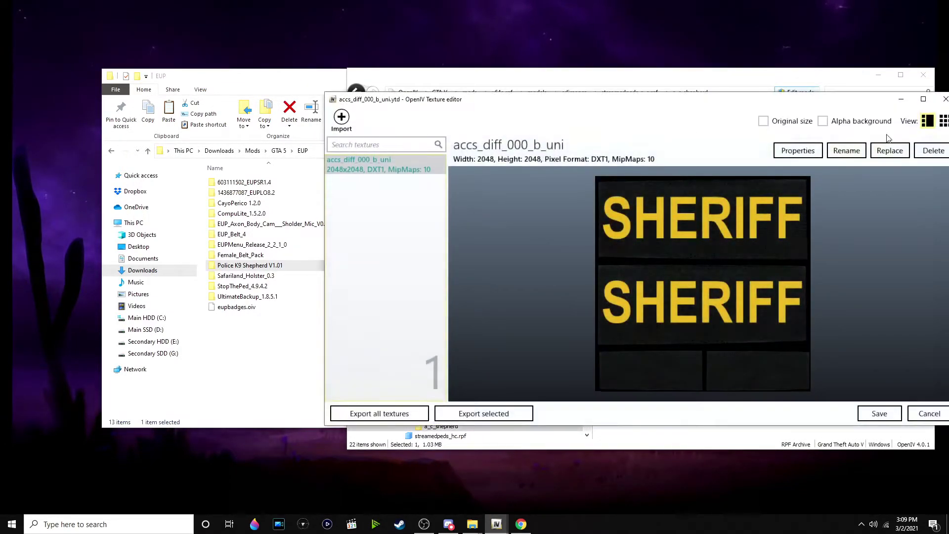
left_click(946, 99)
double_click(679, 222)
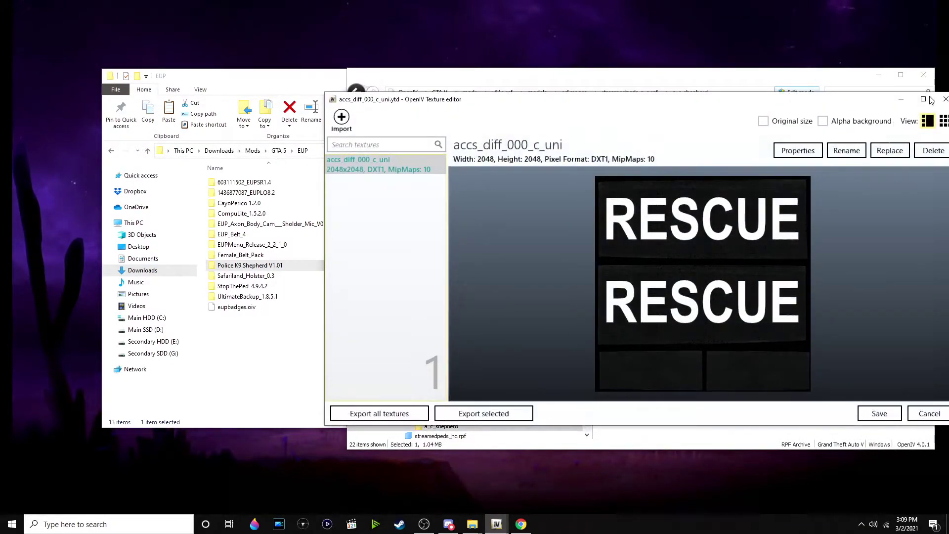
left_click(946, 98)
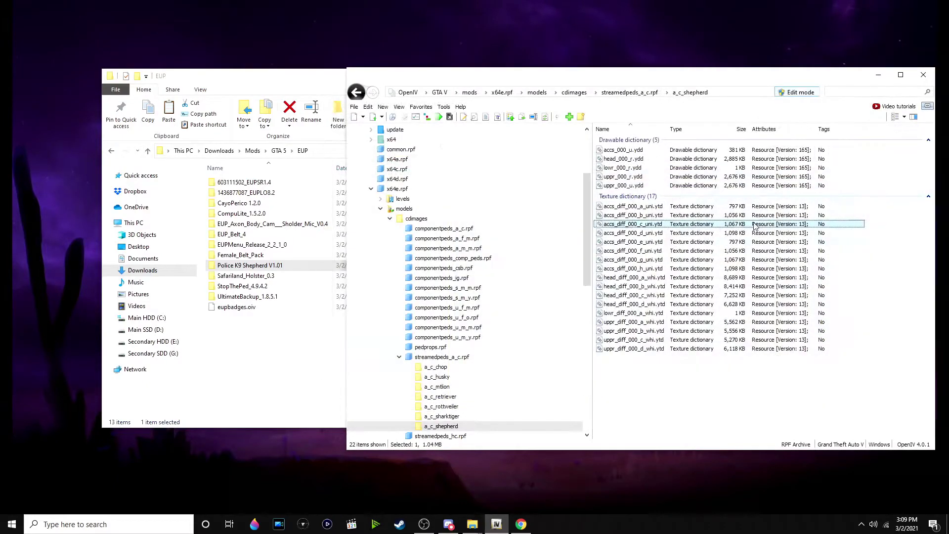
double_click(671, 233)
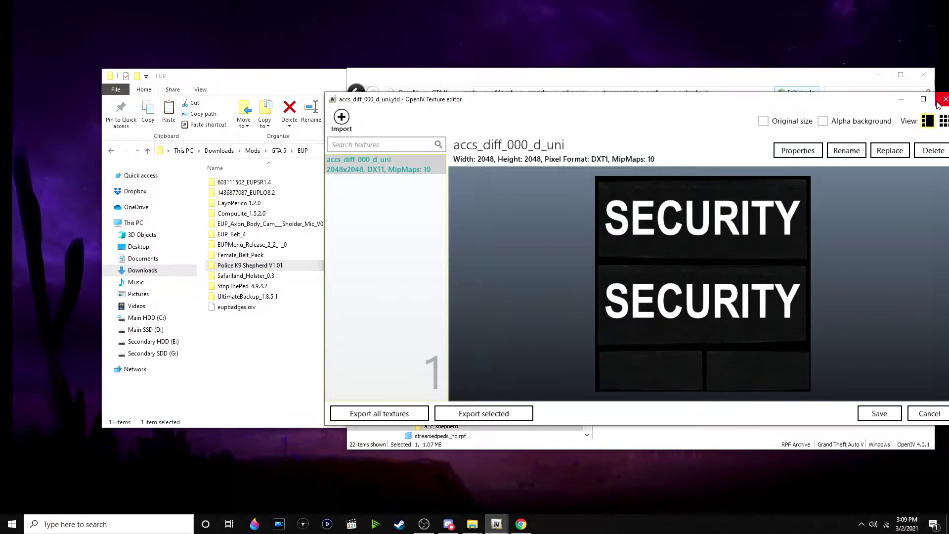
left_click(939, 101)
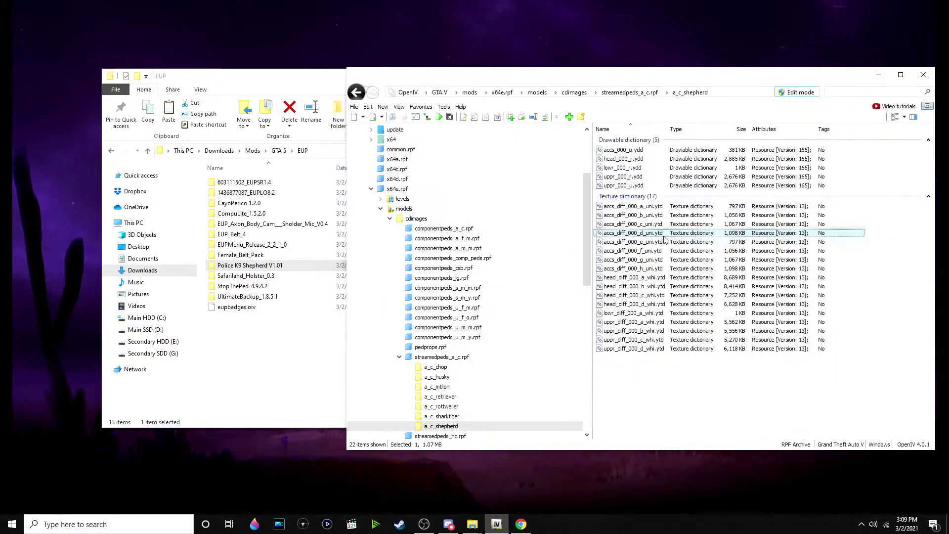
Reopen accs_diff_000_a_uni.ytd in the a_c_shepherd folder for another look at its texture, and close the texture editor.
left_click_drag(869, 235, 880, 215)
left_click(275, 348)
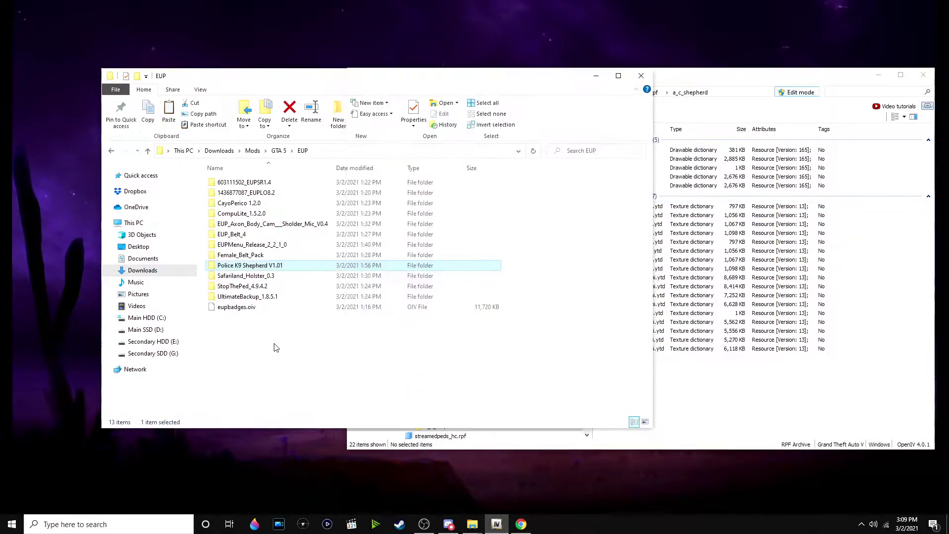
left_click(744, 235)
left_click(672, 208)
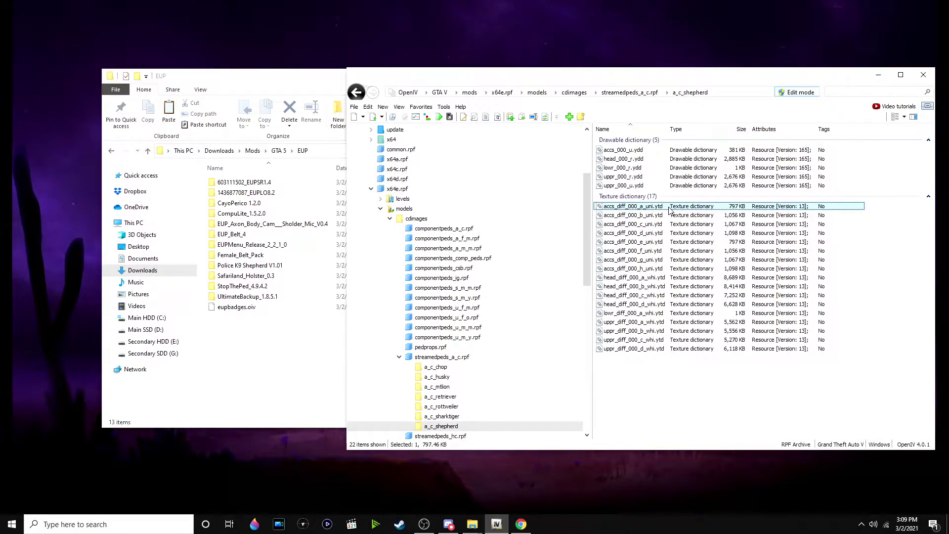
double_click(669, 206)
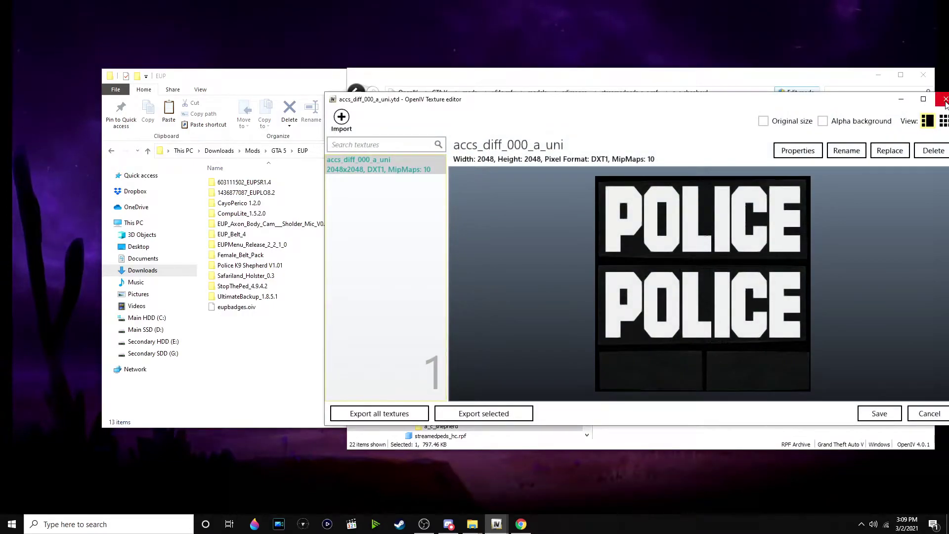
left_click(946, 98)
left_click(685, 216)
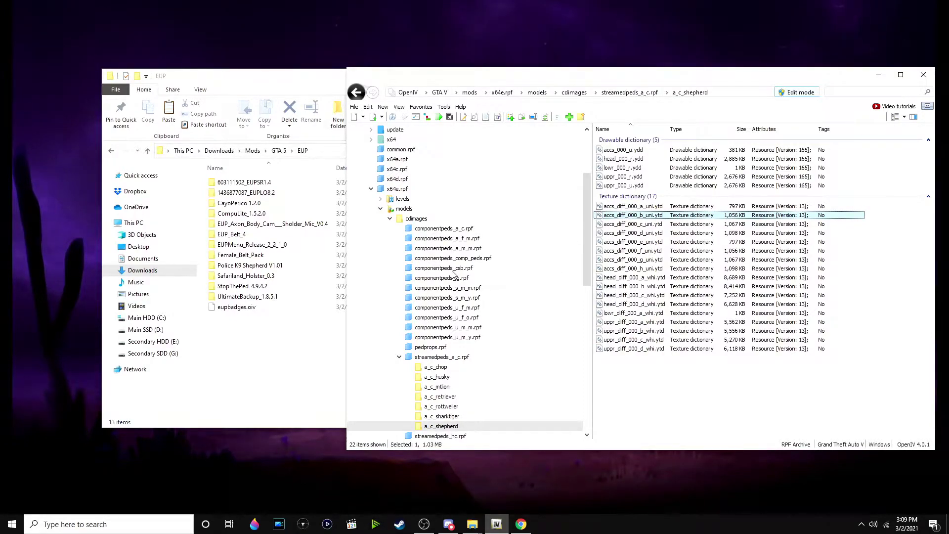
left_click(285, 337)
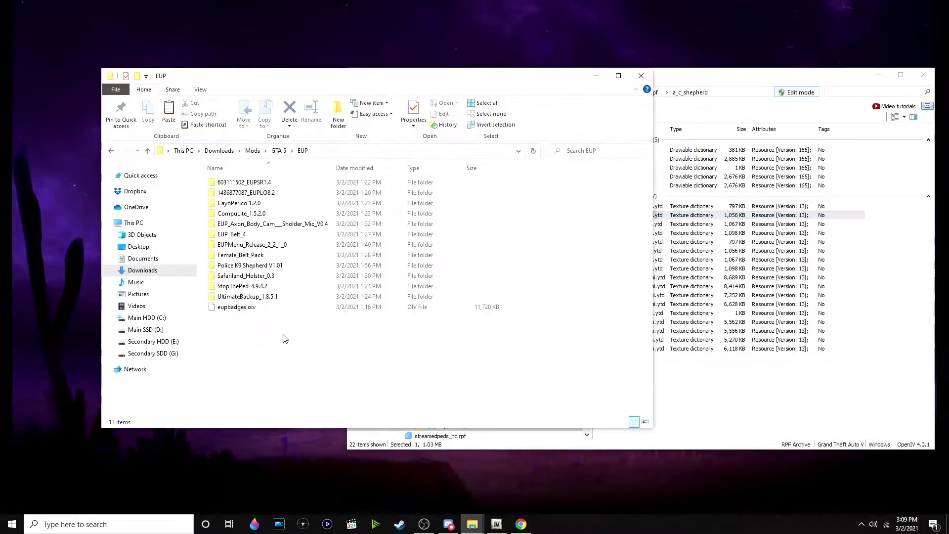
left_click(277, 226)
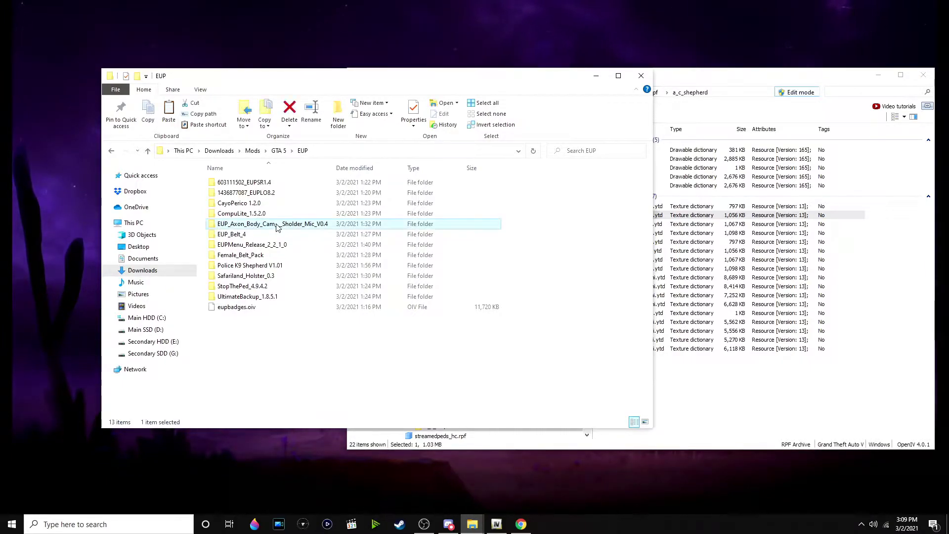
left_click(728, 400)
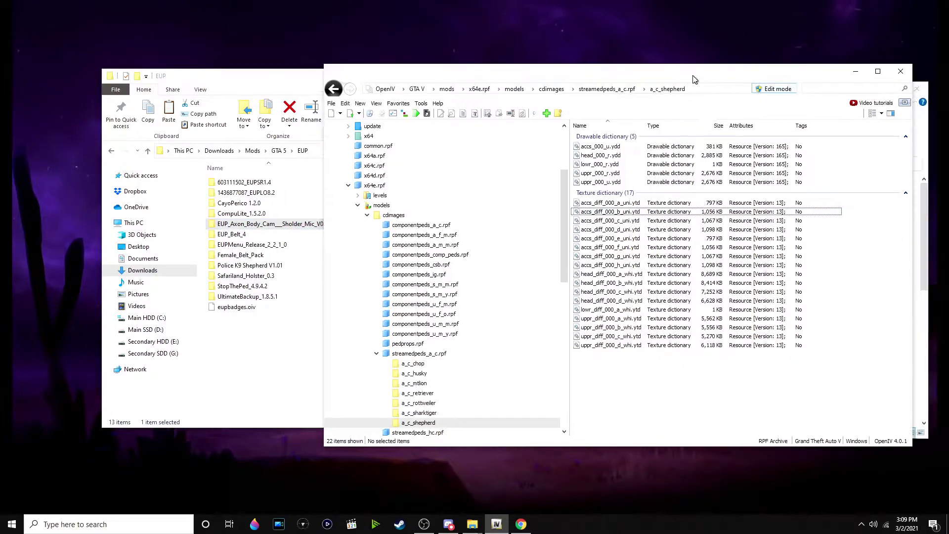
Go to the Downloads folder and extract the San Andreas Ultimate Backup [EUP] 2.9 archive into a folder of the same name.
mouse_move(470, 532)
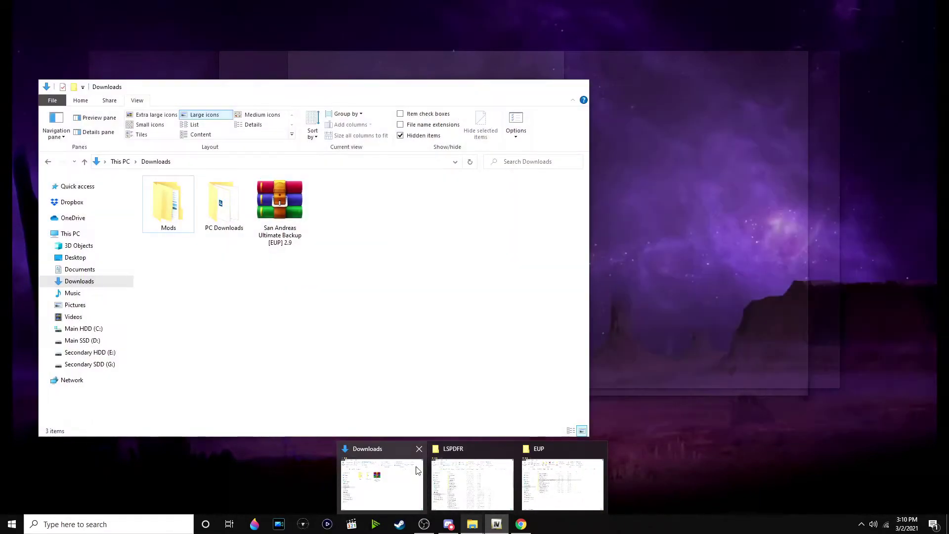
left_click(381, 484)
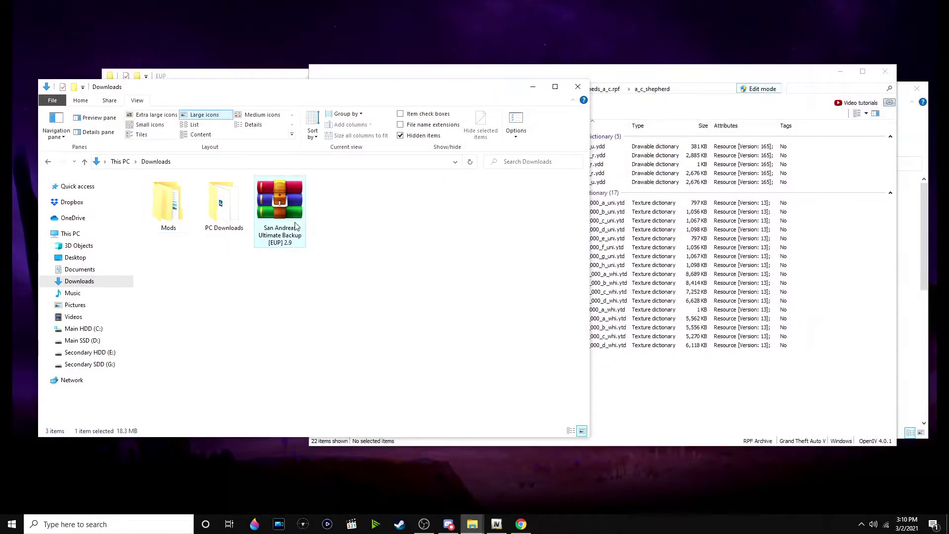
right_click(296, 226)
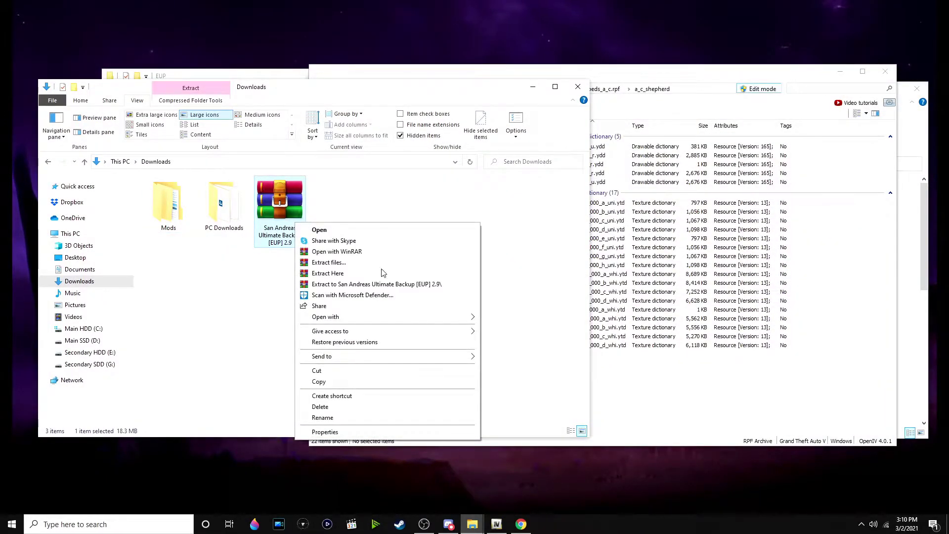
left_click(409, 285)
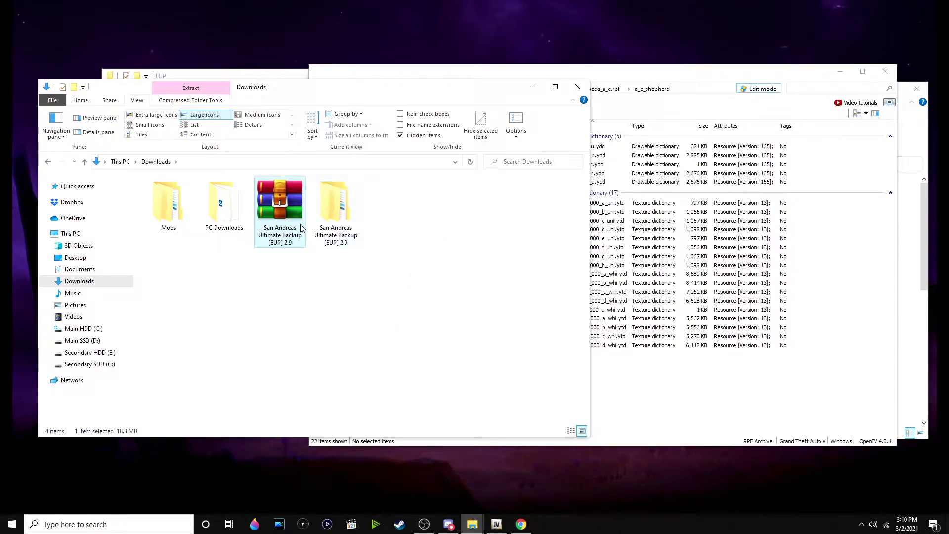
Open the "EUP 8.2 Version - New" folder inside the extracted San Andreas Ultimate Backup [EUP] 2.9 folder.
left_click(331, 219)
double_click(331, 220)
double_click(244, 193)
left_click_drag(233, 91, 507, 94)
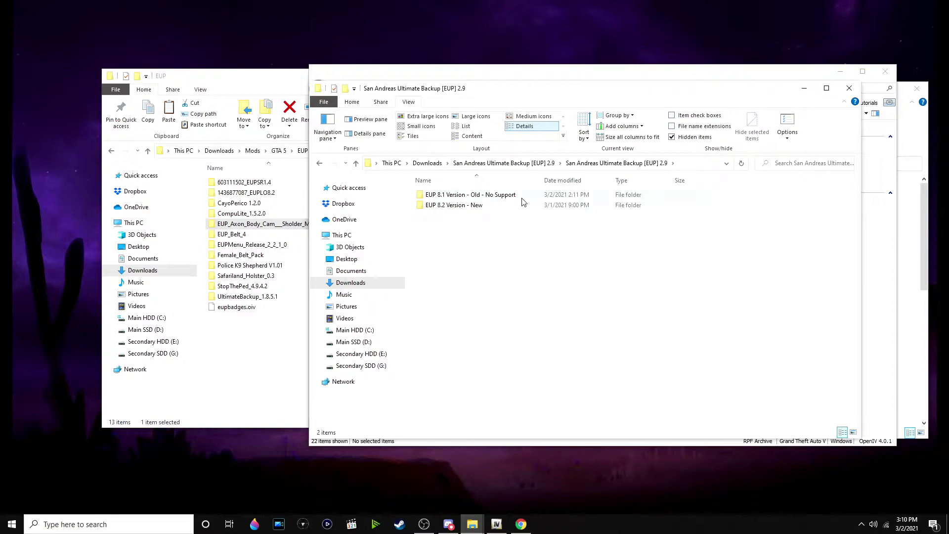
double_click(513, 208)
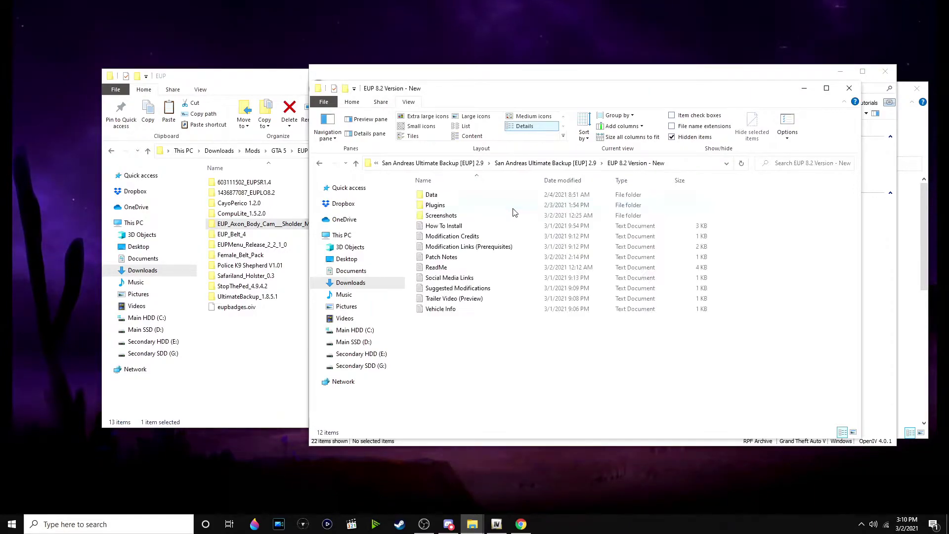
left_click_drag(489, 89, 255, 97)
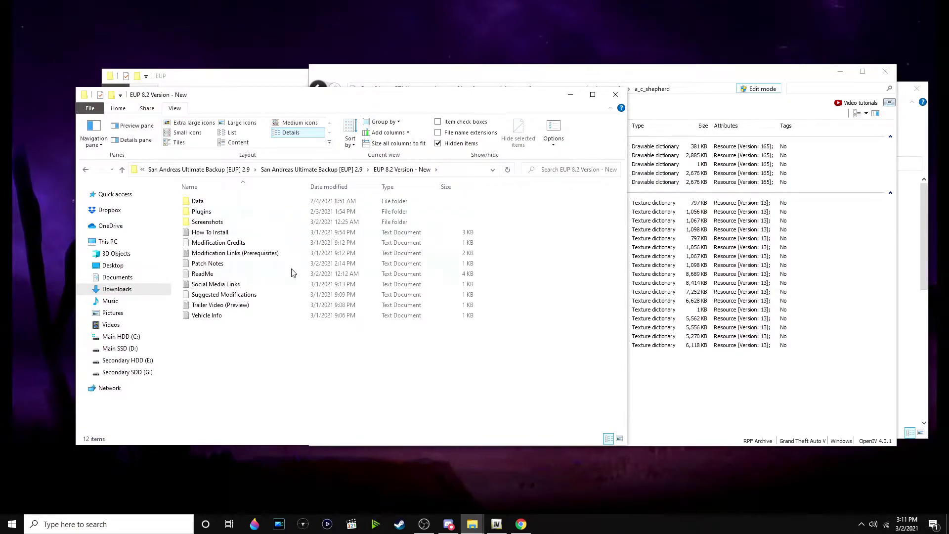
Open the How To Install text file and read the first installation instructions, with the file window placed beside the folders.
double_click(278, 232)
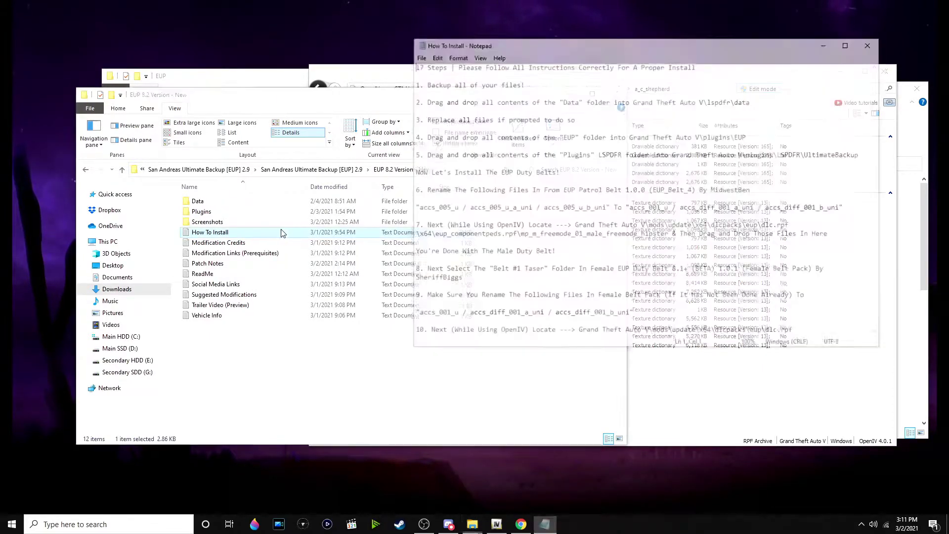
left_click_drag(727, 45, 759, 52)
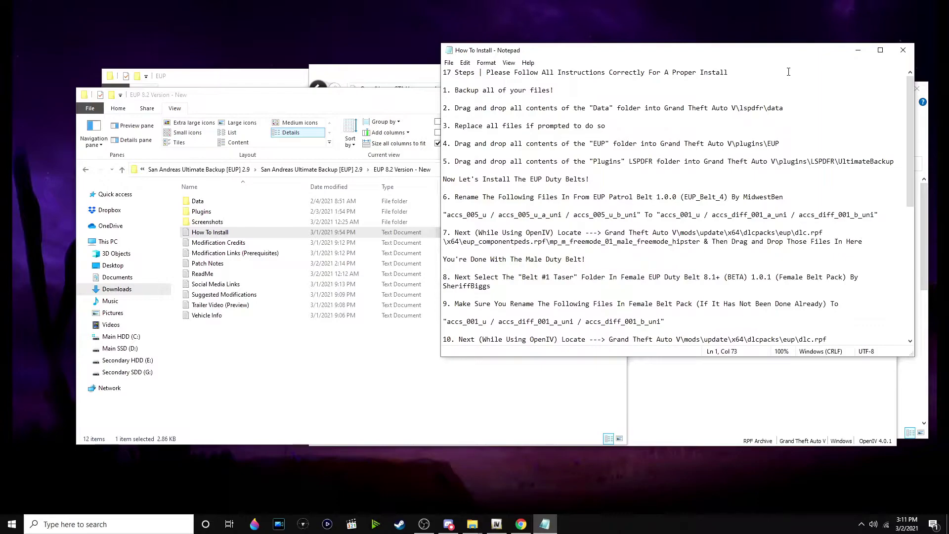
left_click(782, 89)
left_click(367, 395)
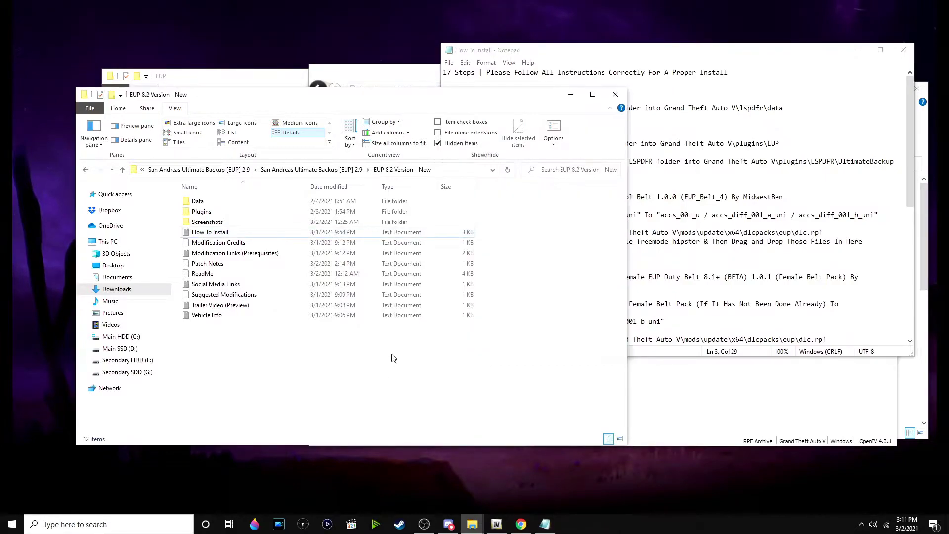
left_click(572, 100)
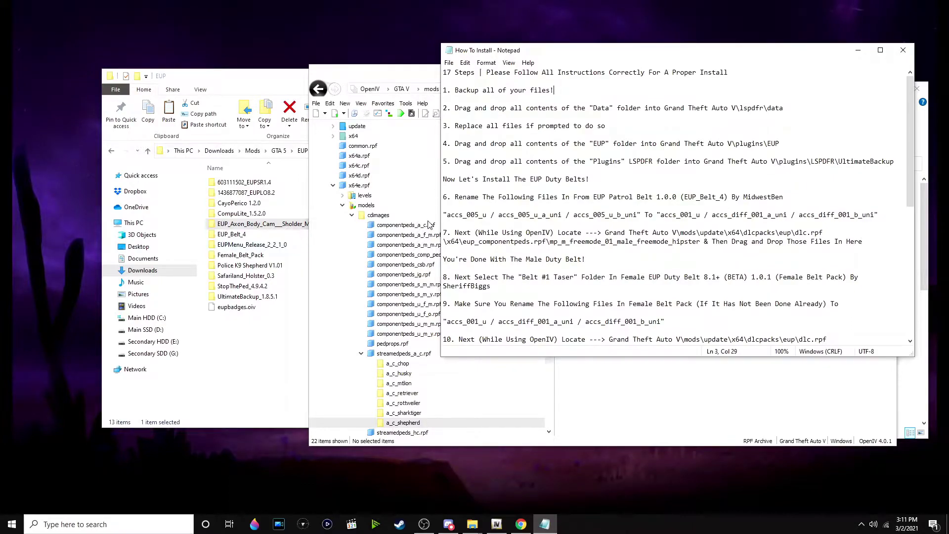
left_click(629, 172)
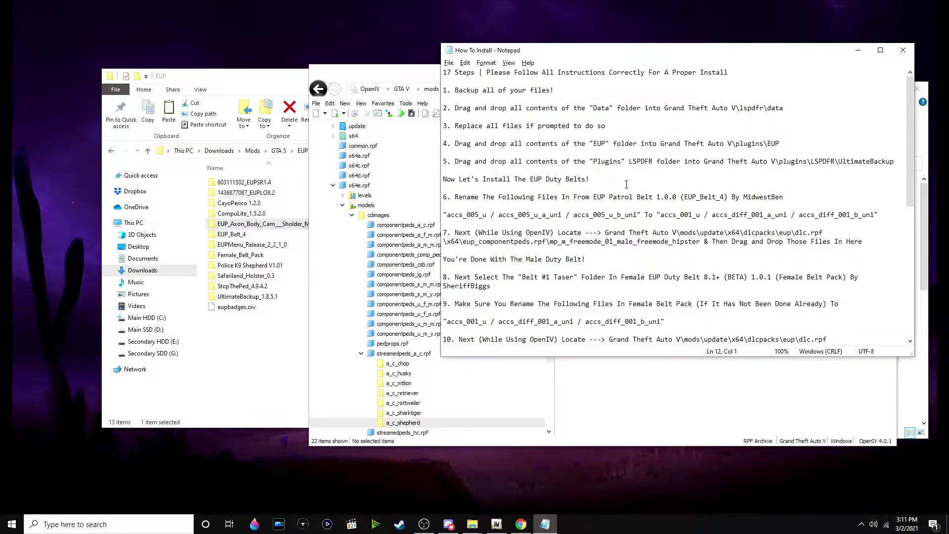
Copy all contents of the Data folder in the "EUP 8.2 Version - New" folder.
key("alt+Tab")
double_click(244, 205)
left_click_drag(294, 340, 222, 125)
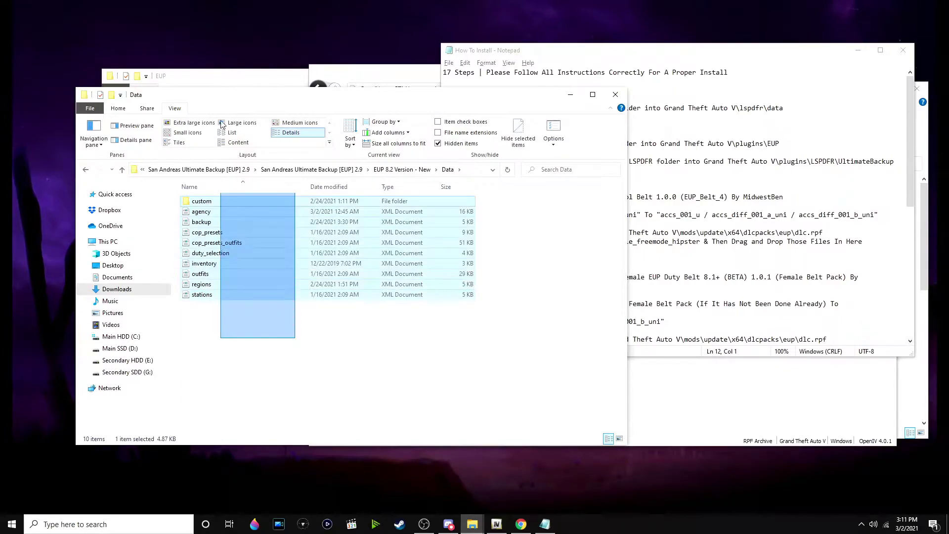
right_click(303, 243)
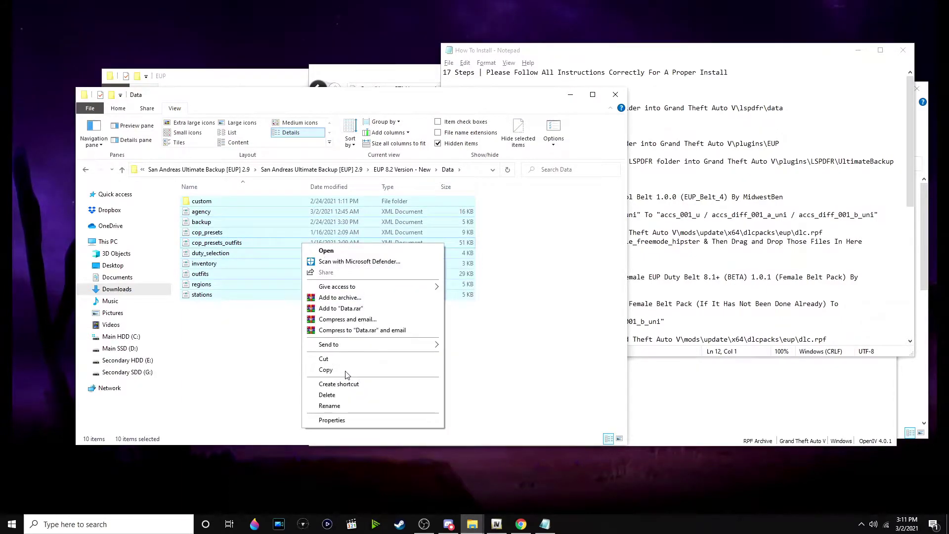
left_click(346, 372)
Paste the copied Data contents into Grand Theft Auto V\lspdfr\data, replacing the files that have the same names.
key("alt+Tab")
key("alt+Tab")
key("alt+Tab")
key("alt+Tab")
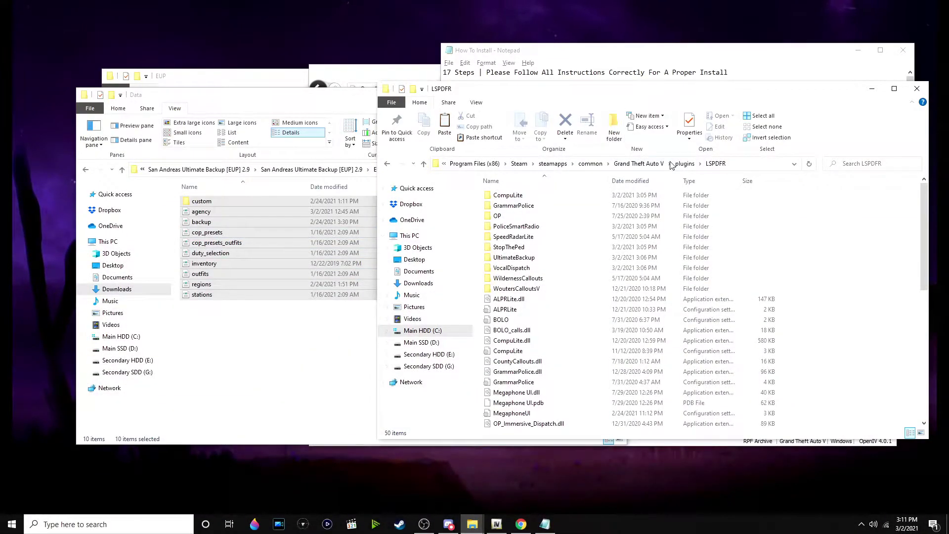
left_click(639, 163)
left_click_drag(519, 89, 625, 90)
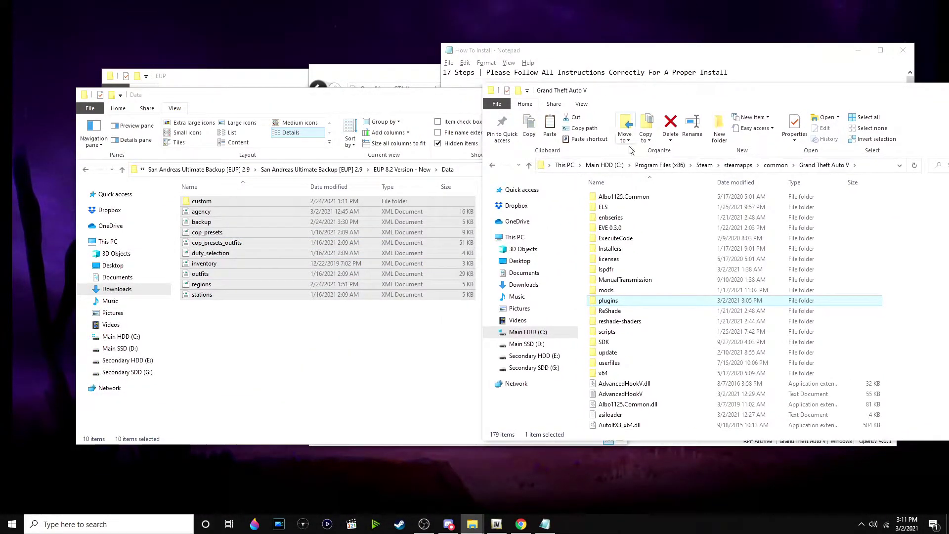
double_click(656, 270)
double_click(648, 217)
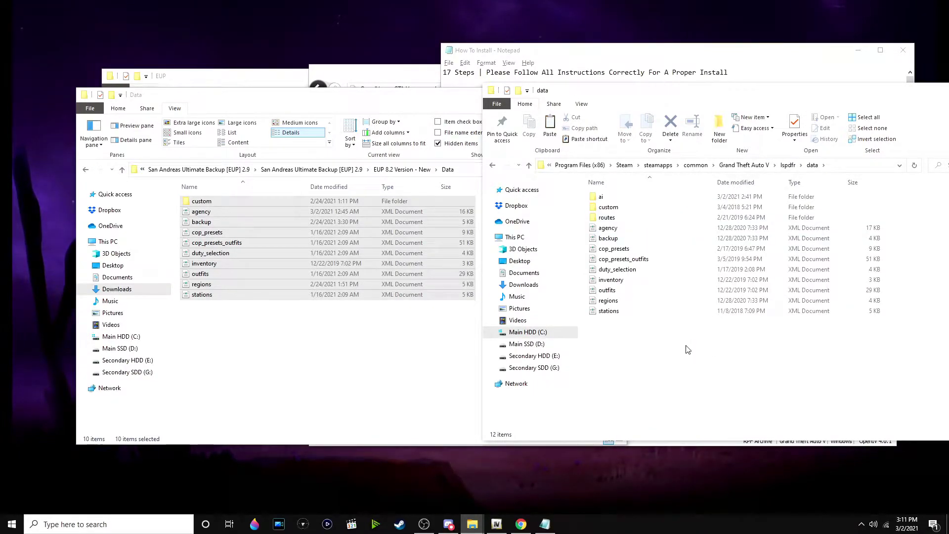
key("ctrl+v")
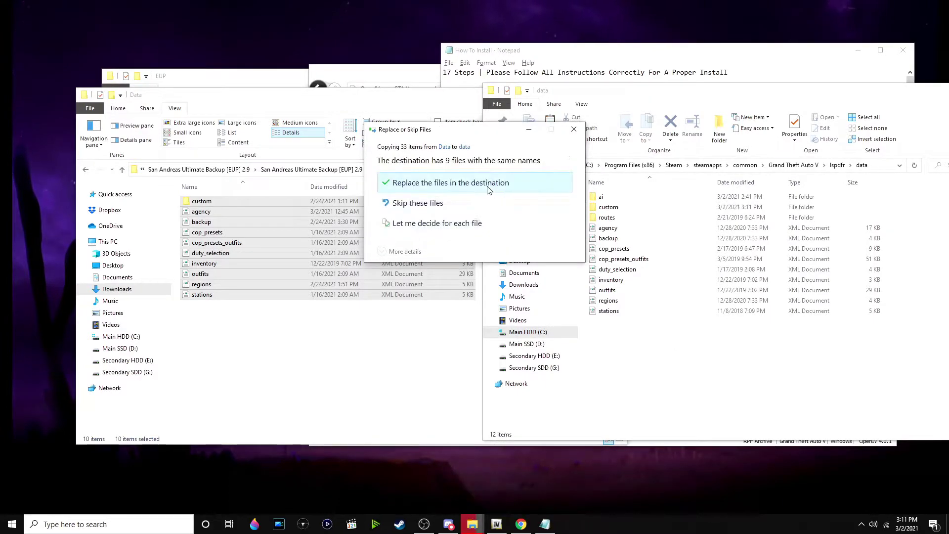
left_click(482, 183)
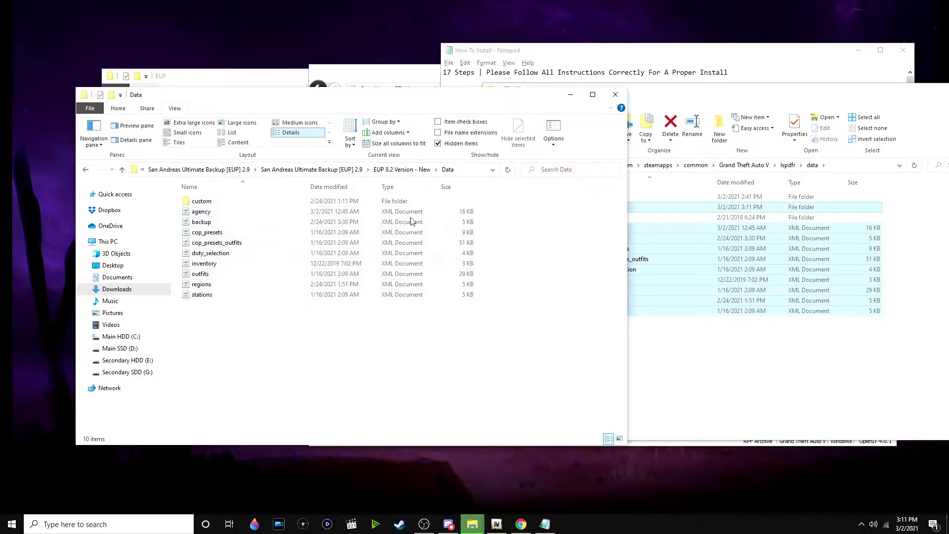
Open the Plugins folder in "EUP 8.2 Version - New" and the plugins folder of Grand Theft Auto V.
left_click(421, 173)
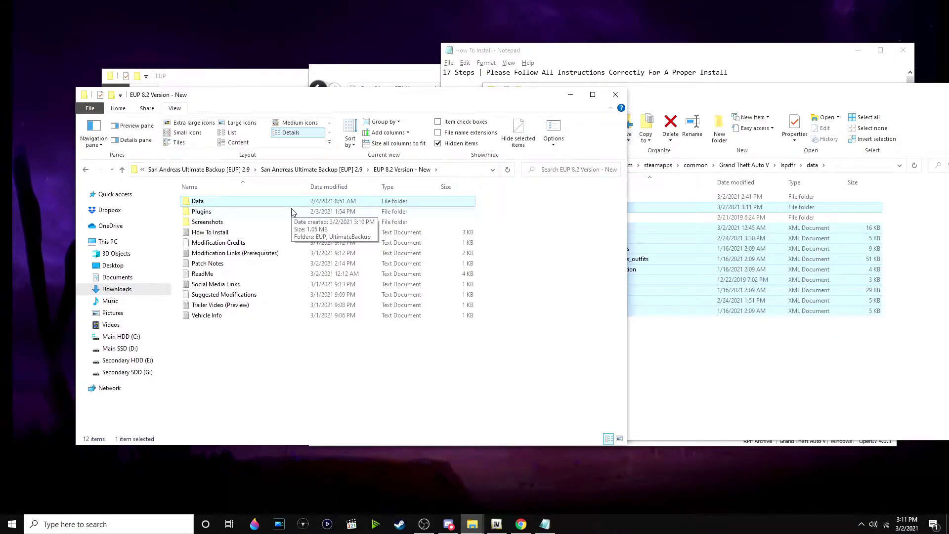
double_click(292, 212)
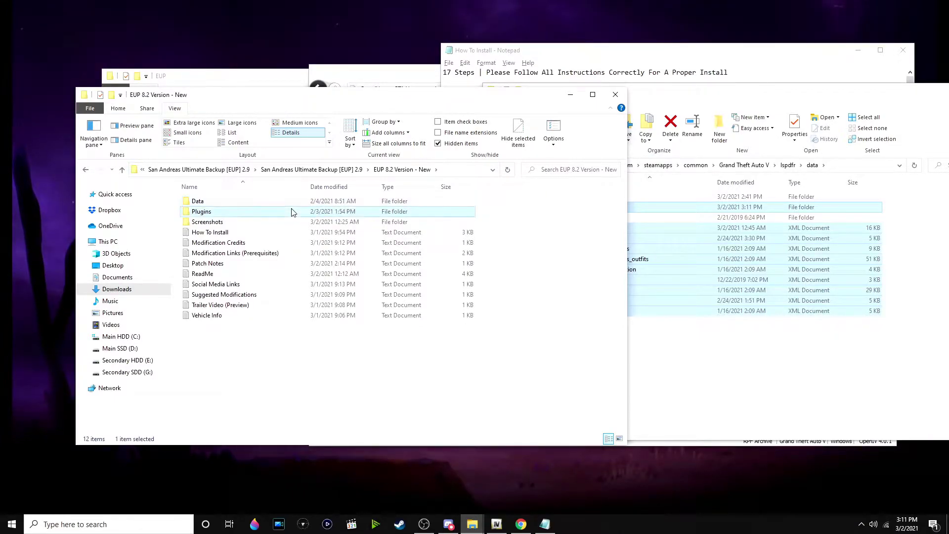
left_click(291, 212)
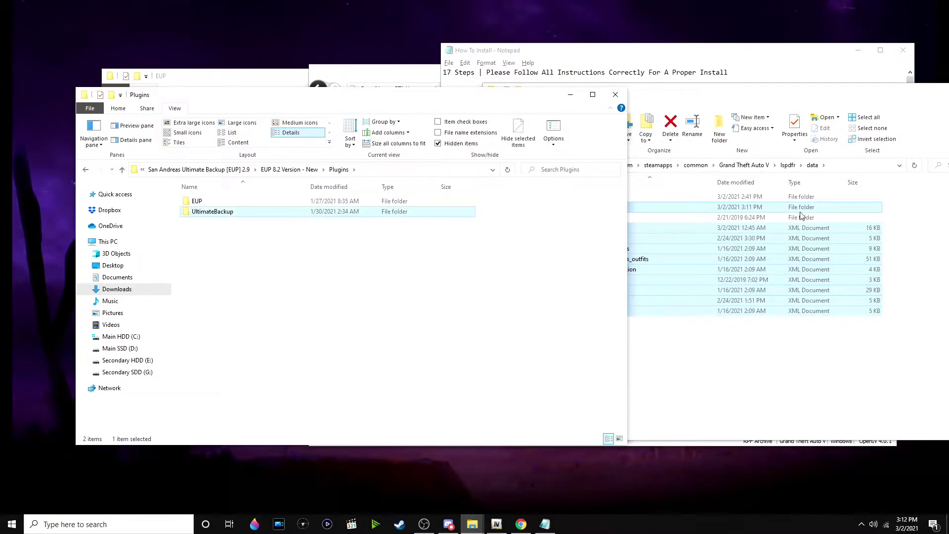
left_click(696, 165)
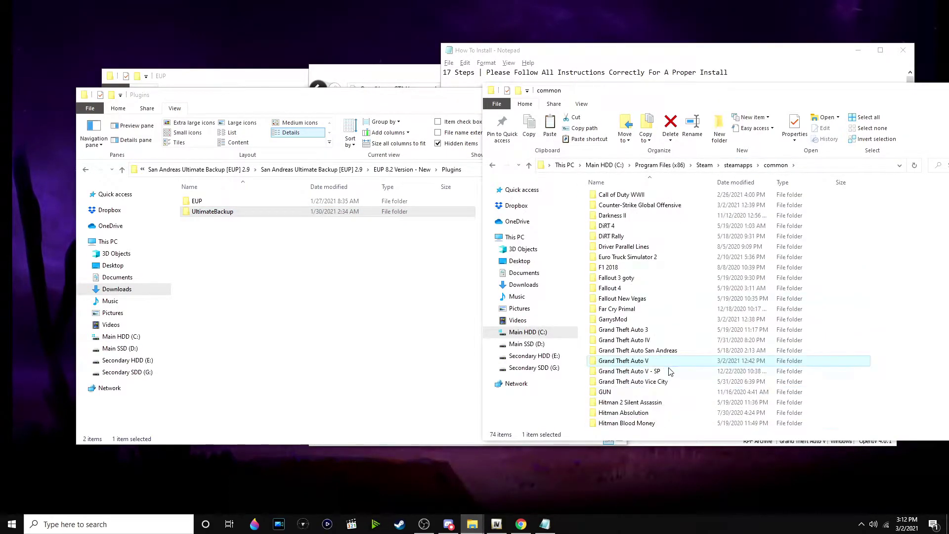
double_click(672, 363)
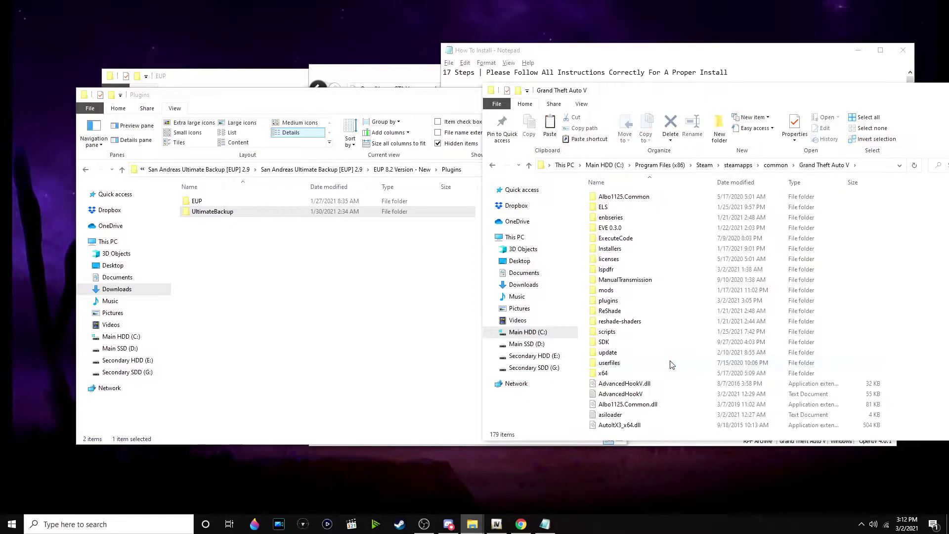
double_click(654, 301)
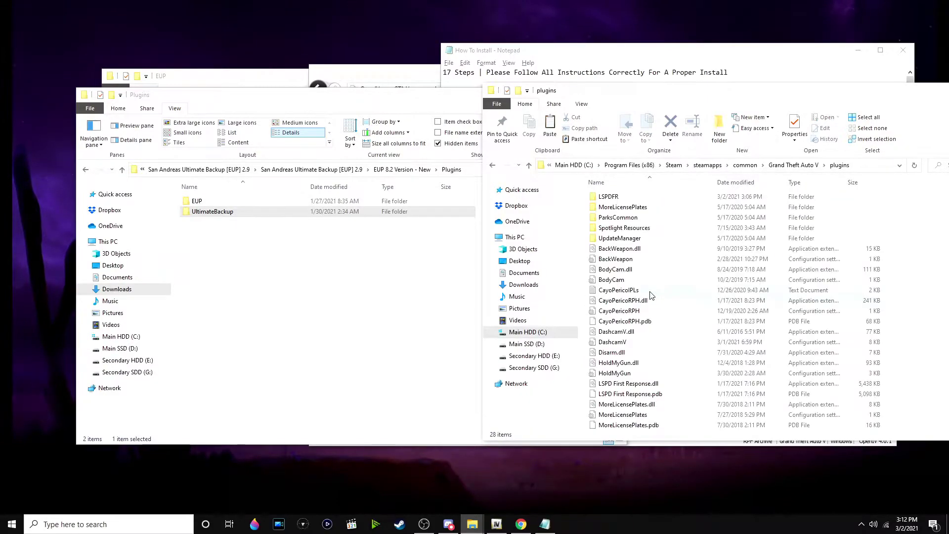
Copy the UltimateBackup folder from the extracted Plugins folder into Grand Theft Auto V\plugins.
right_click(229, 218)
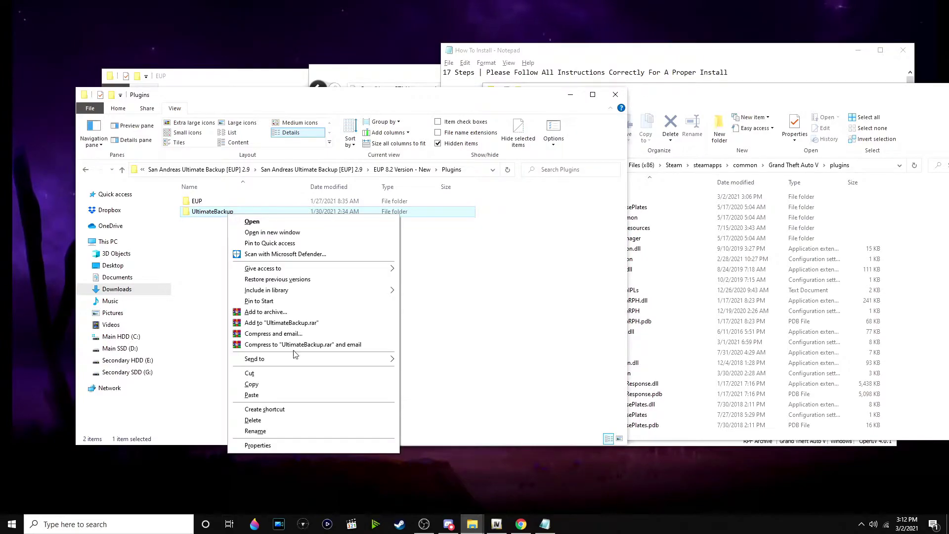
left_click(292, 385)
left_click(913, 242)
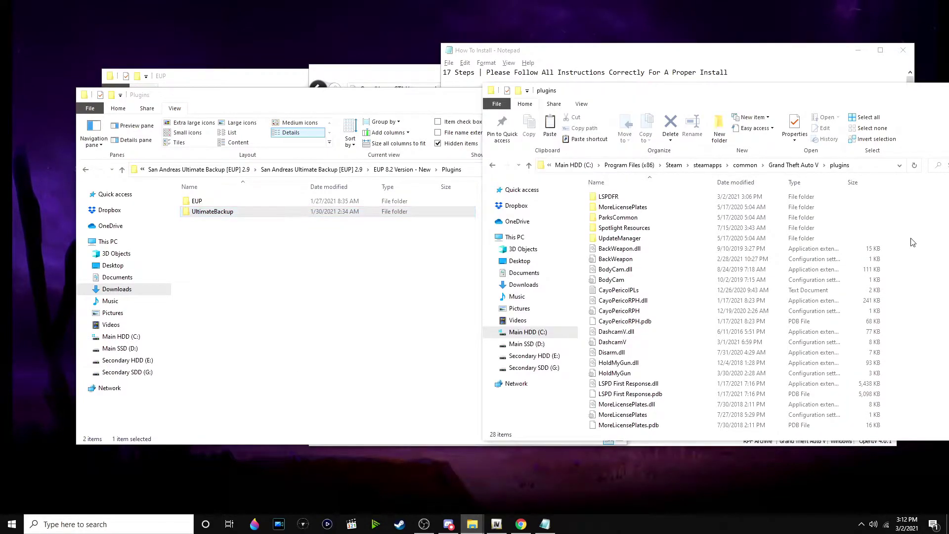
key("ctrl+v")
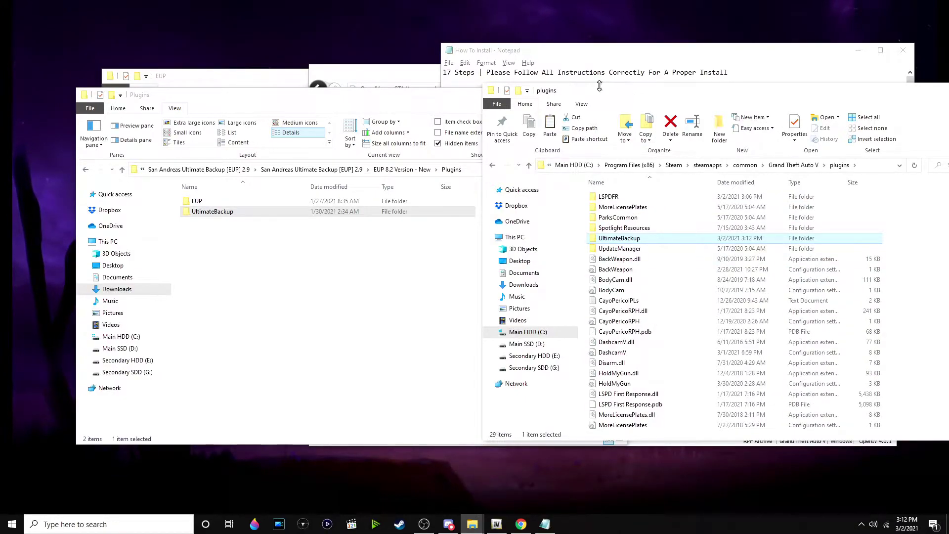
left_click_drag(601, 96, 582, 101)
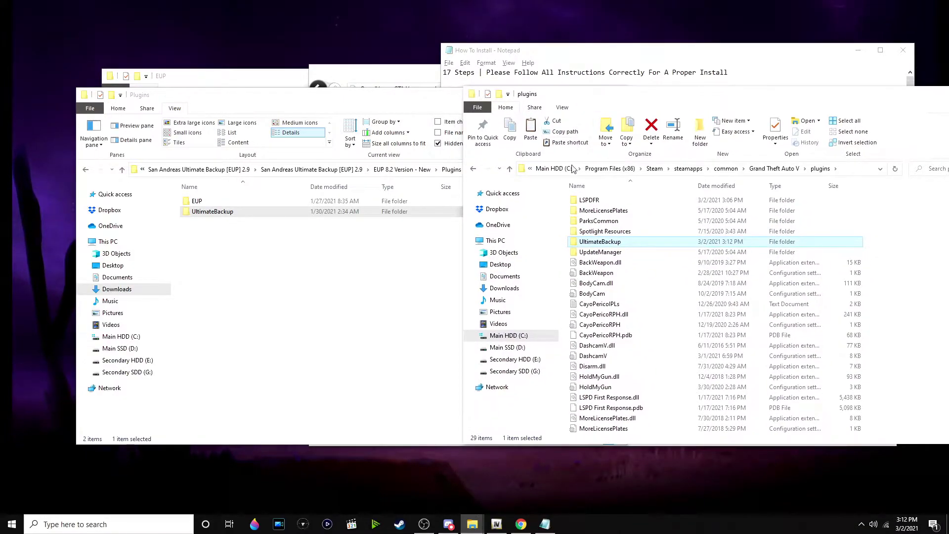
Open the EUP folder inside the extracted Plugins folder and move its window out of the way.
left_click(372, 313)
left_click(398, 170)
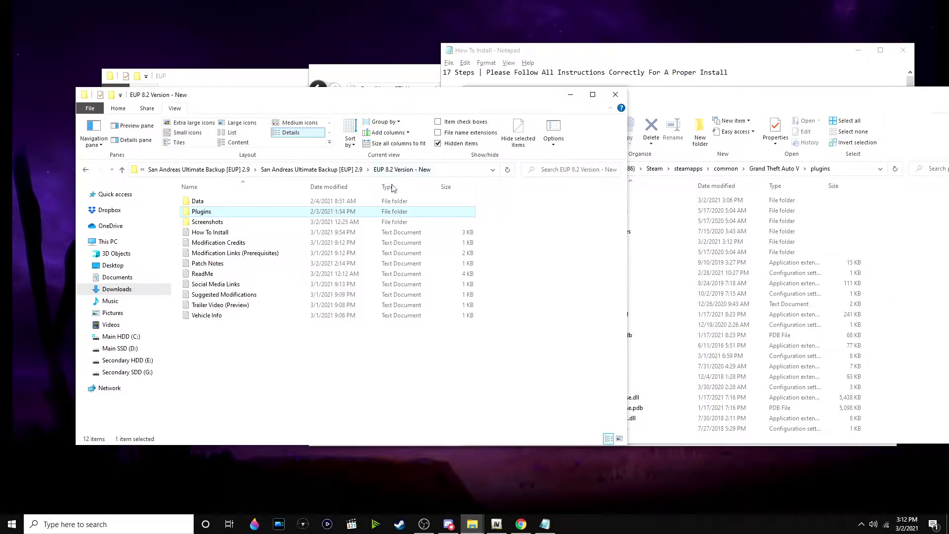
double_click(243, 214)
double_click(285, 201)
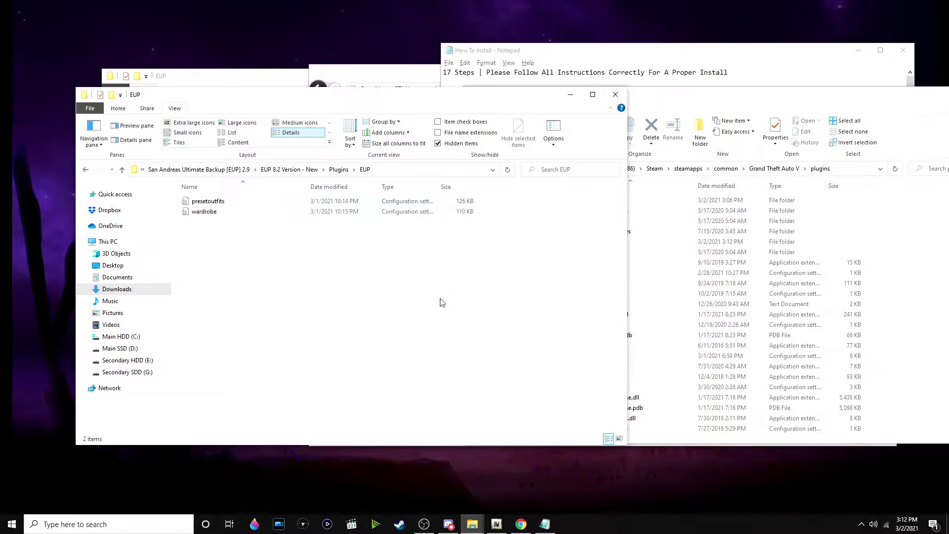
left_click_drag(259, 91, 269, 167)
Open the downloaded UltimateBackup_1.8.5.1 folder down to its inner UltimateBackup folder to check the mod's original layout.
left_click(241, 94)
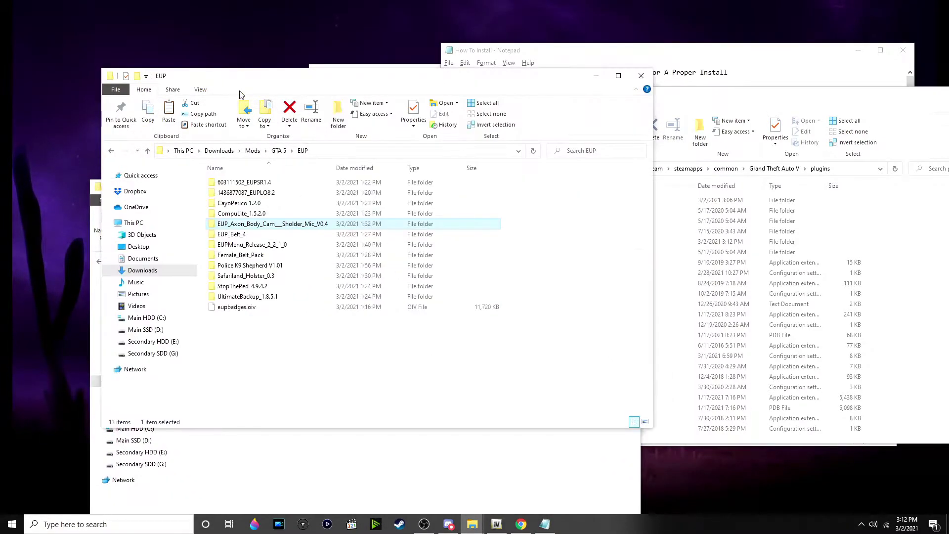
double_click(292, 295)
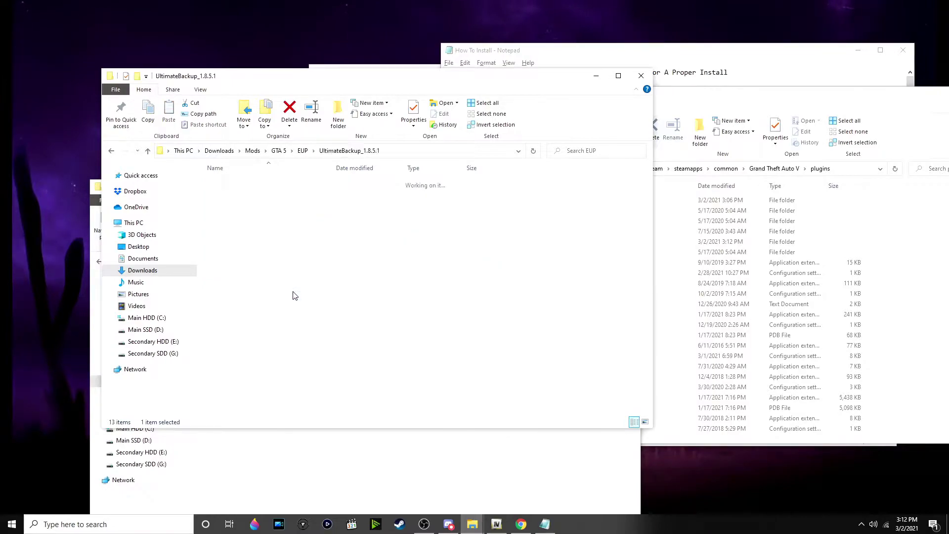
left_click(302, 151)
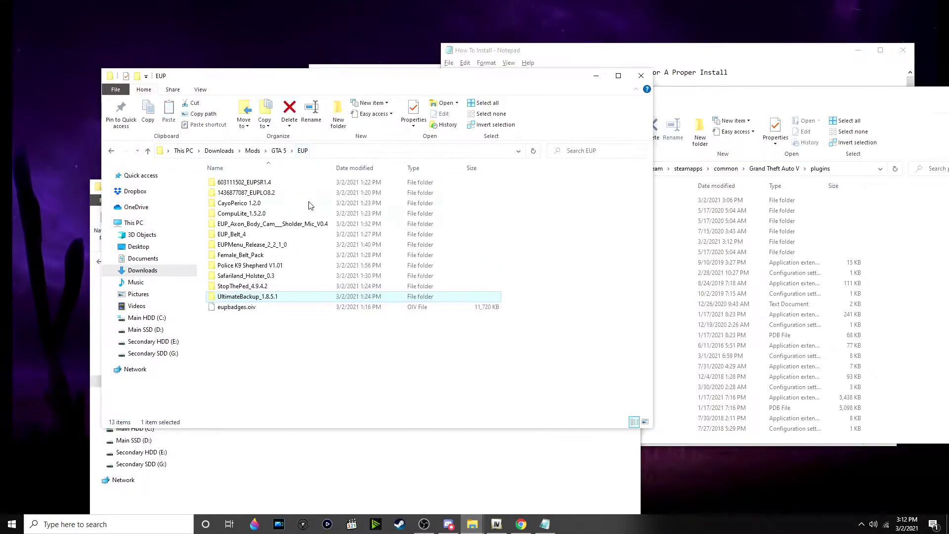
double_click(303, 296)
double_click(286, 184)
double_click(285, 184)
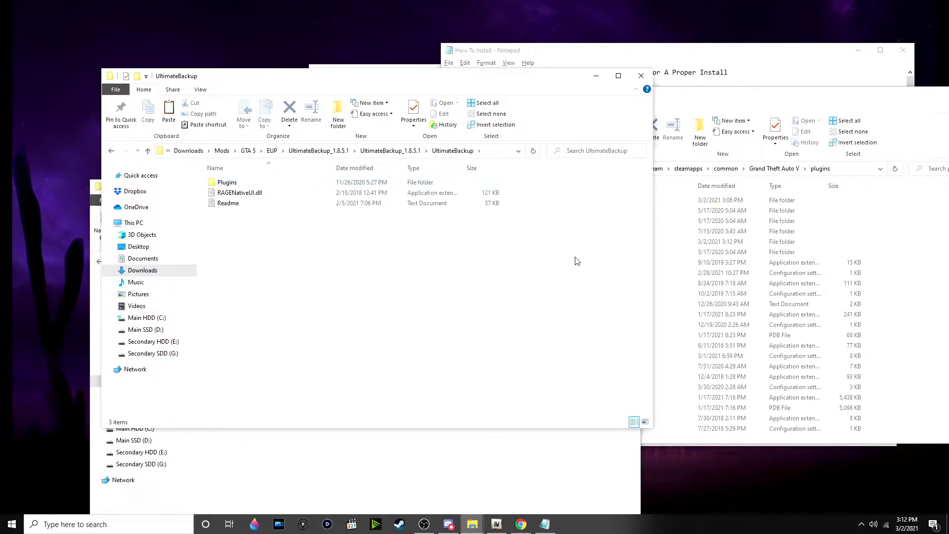
Move the UltimateBackup folder from Grand Theft Auto V\plugins into its LSPDFR subfolder, replacing the files that have the same names.
left_click(870, 304)
scroll(668, 261, "up", 2)
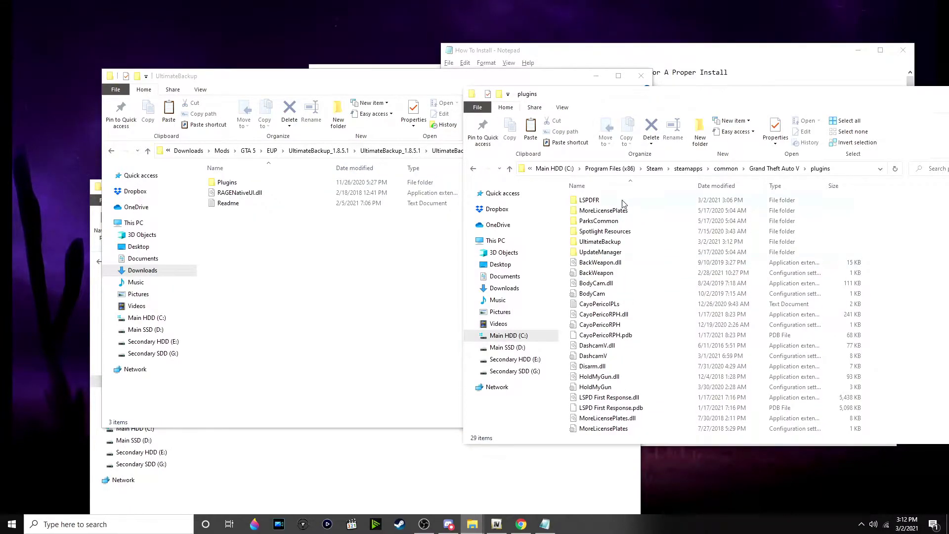
double_click(589, 200)
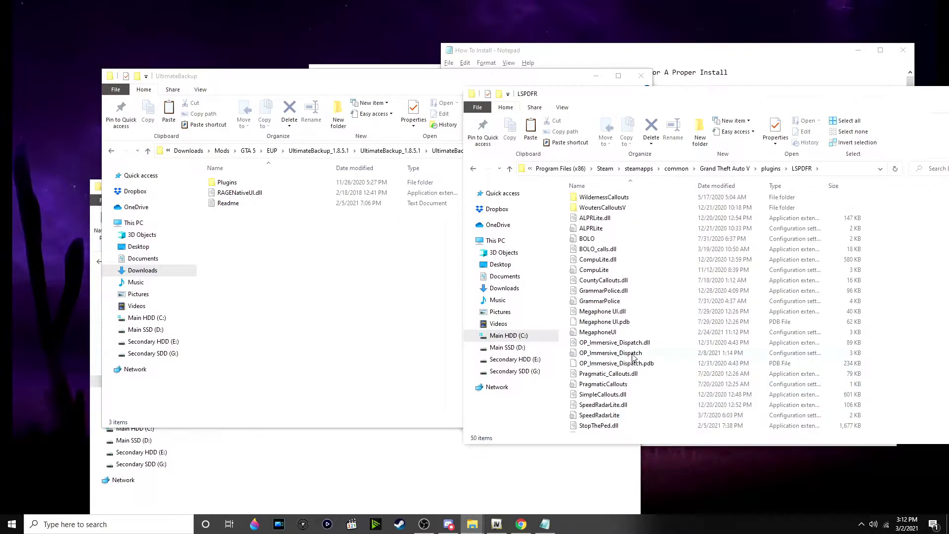
scroll(647, 252, "up", 3)
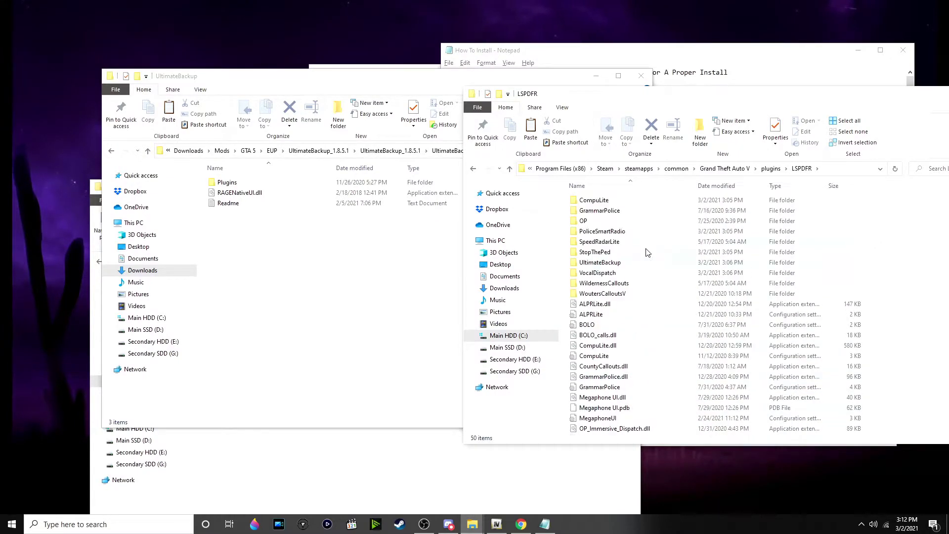
left_click(771, 169)
scroll(677, 324, "up", 2)
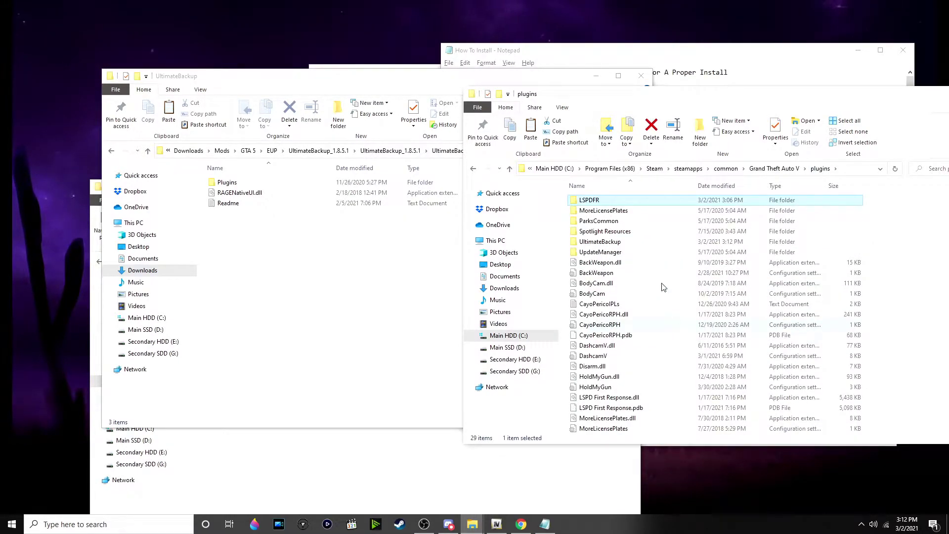
left_click_drag(600, 245, 625, 201)
left_click(500, 184)
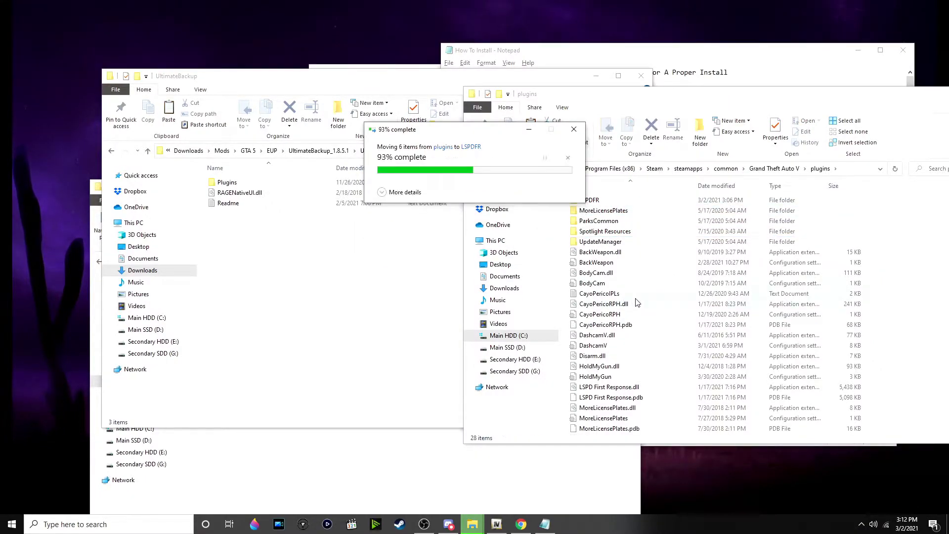
Look through the Grand Theft Auto V plugins folder and its LSPDFR subfolder to check where UltimateBackup is located.
scroll(736, 292, "down", 2)
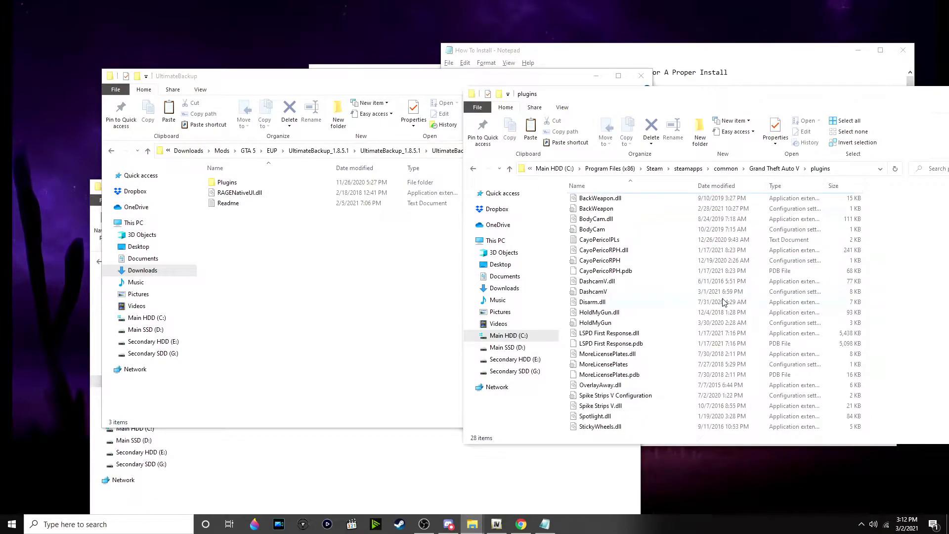
scroll(643, 396, "up", 2)
scroll(652, 322, "down", 1)
scroll(656, 217, "up", 1)
double_click(635, 201)
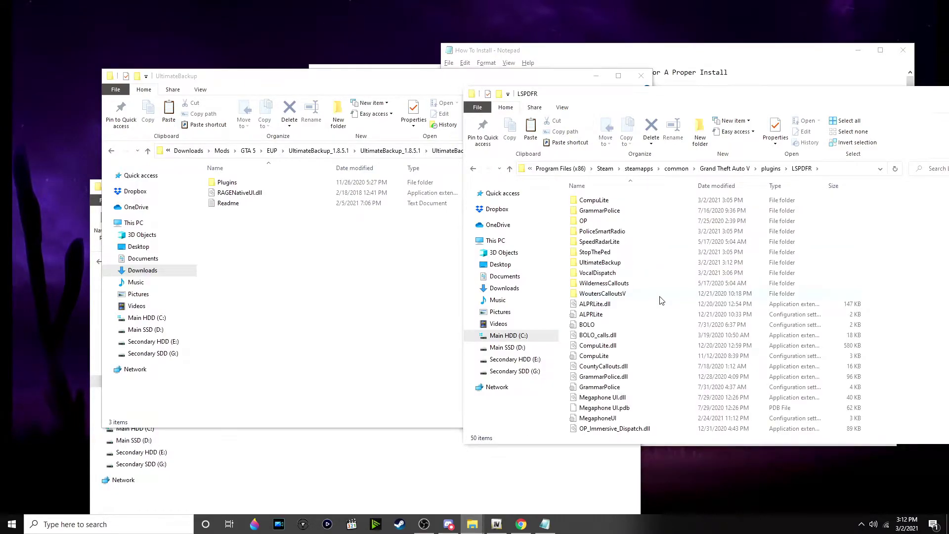
scroll(660, 299, "down", 1)
Open the extracted Plugins\UltimateBackup folder and the game's plugins\LSPDFR\UltimateBackup folder to compare their files.
left_click(430, 301)
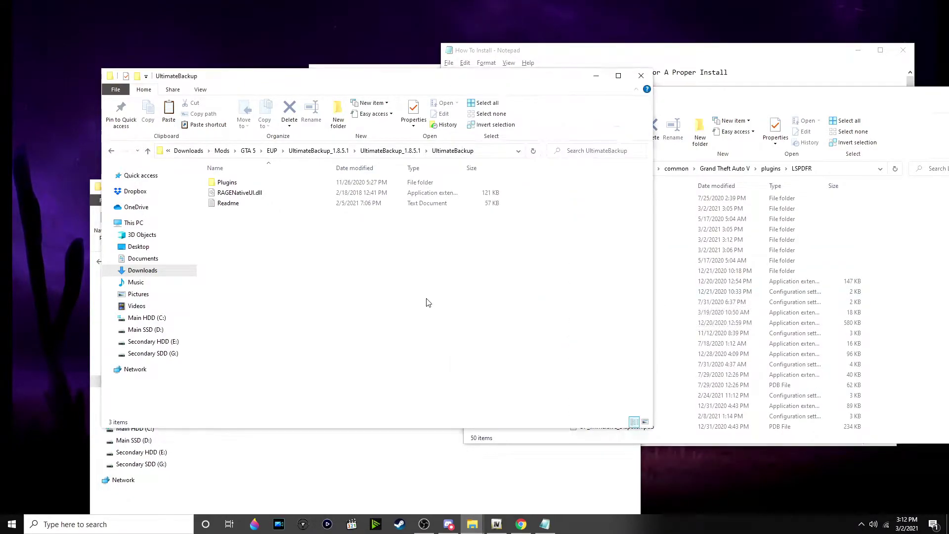
left_click(439, 459)
left_click(352, 262)
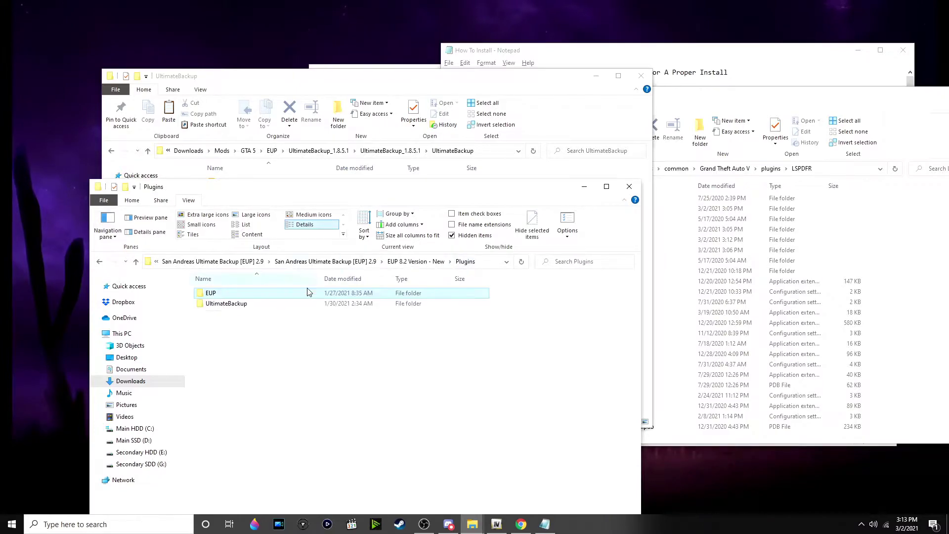
double_click(285, 303)
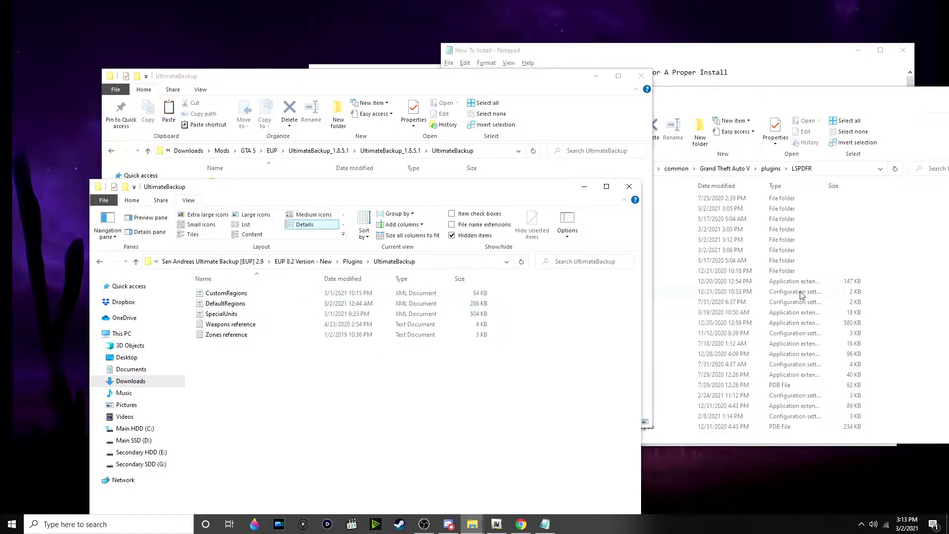
left_click(929, 286)
double_click(652, 241)
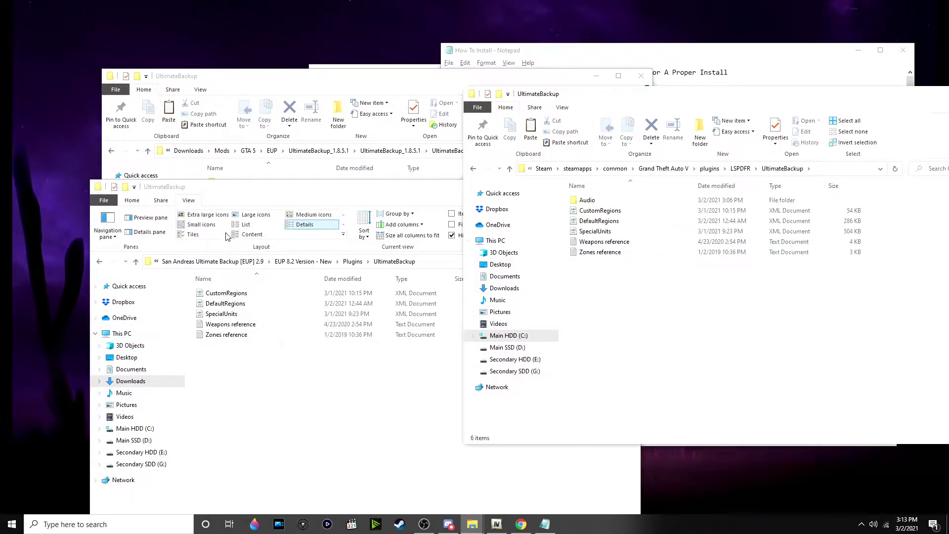
Copy all five files from the extracted Plugins\UltimateBackup folder into the game's plugins\LSPDFR\UltimateBackup folder, replacing the files with the same names.
left_click_drag(220, 363, 223, 291)
right_click(276, 327)
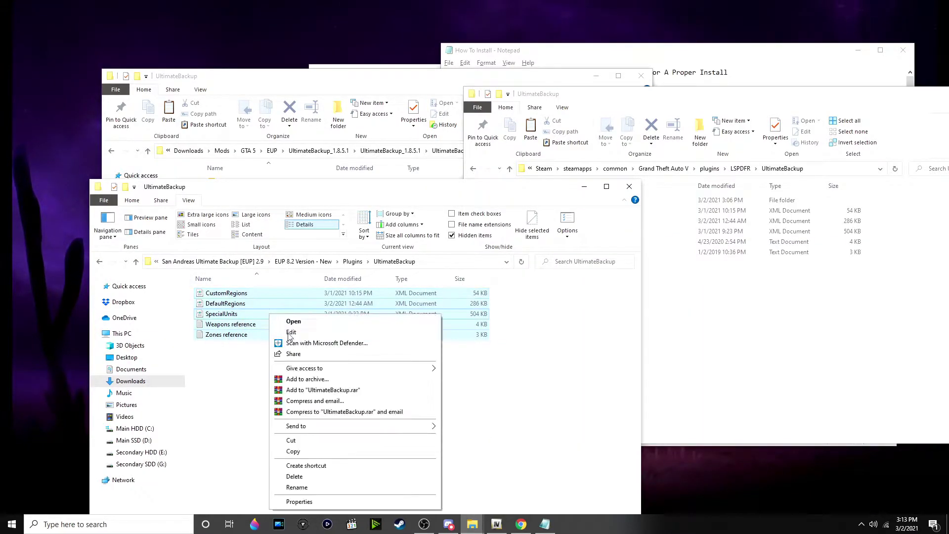
left_click(318, 455)
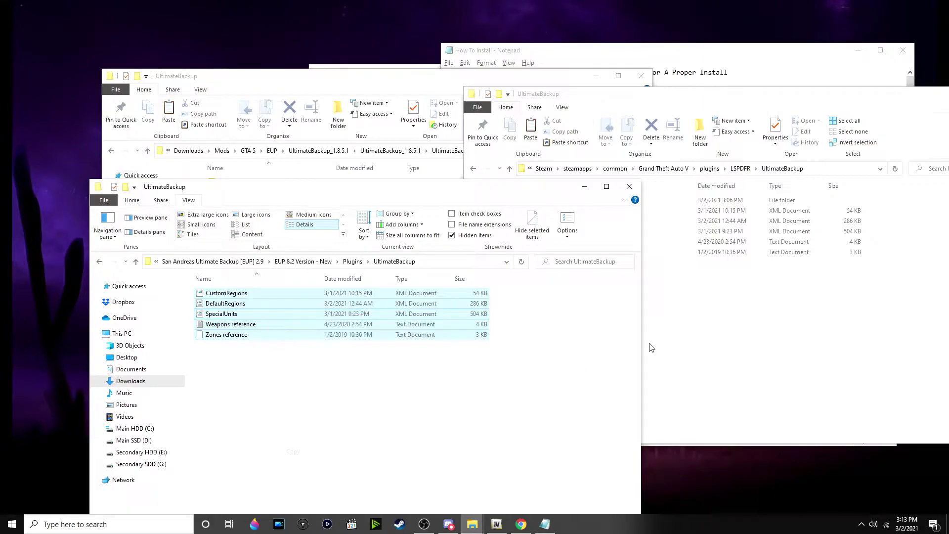
left_click(656, 343)
right_click(655, 340)
left_click(708, 413)
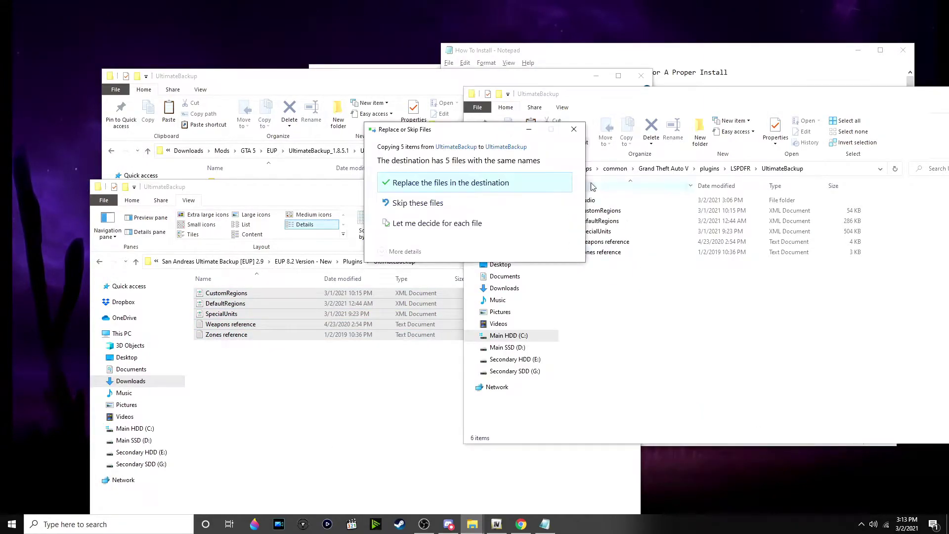
left_click(553, 180)
left_click(393, 377)
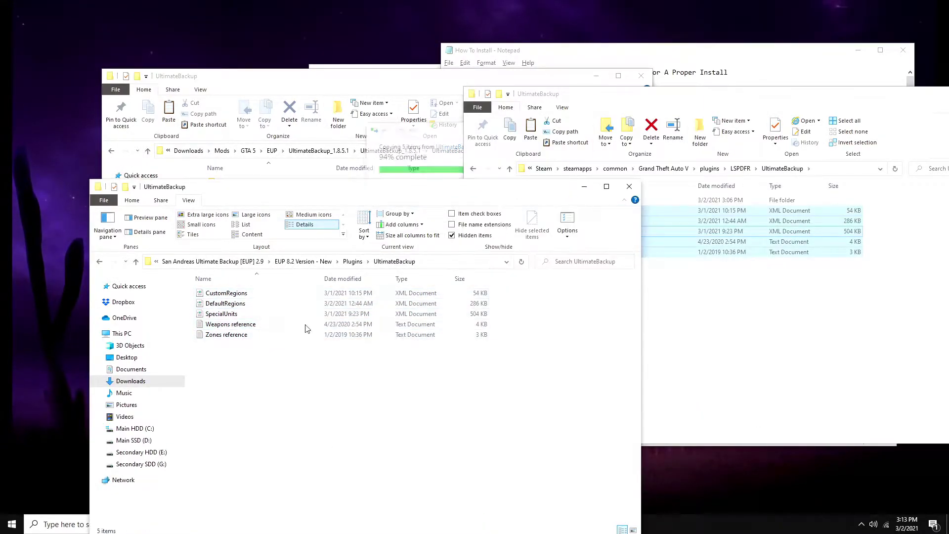
Open the extracted Plugins\EUP folder and the game's plugins\LSPDFR folder side by side to check their contents.
left_click_drag(235, 197, 186, 149)
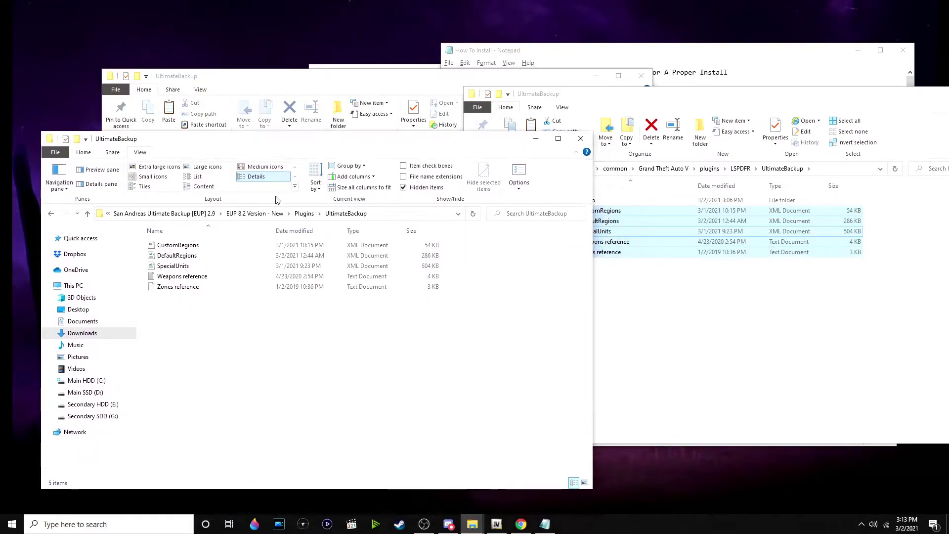
left_click(305, 212)
left_click(234, 243)
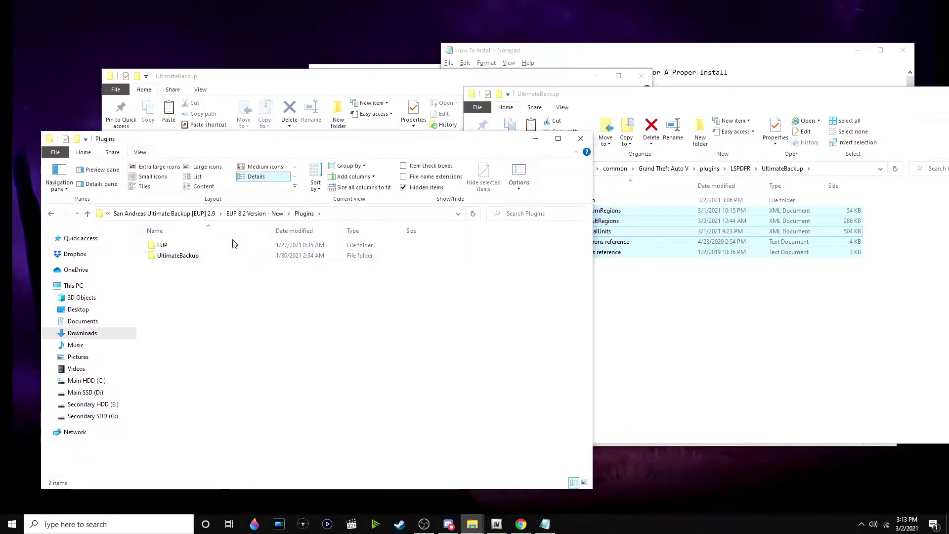
double_click(225, 246)
left_click(727, 307)
left_click(744, 169)
left_click(905, 230)
left_click_drag(669, 98, 607, 85)
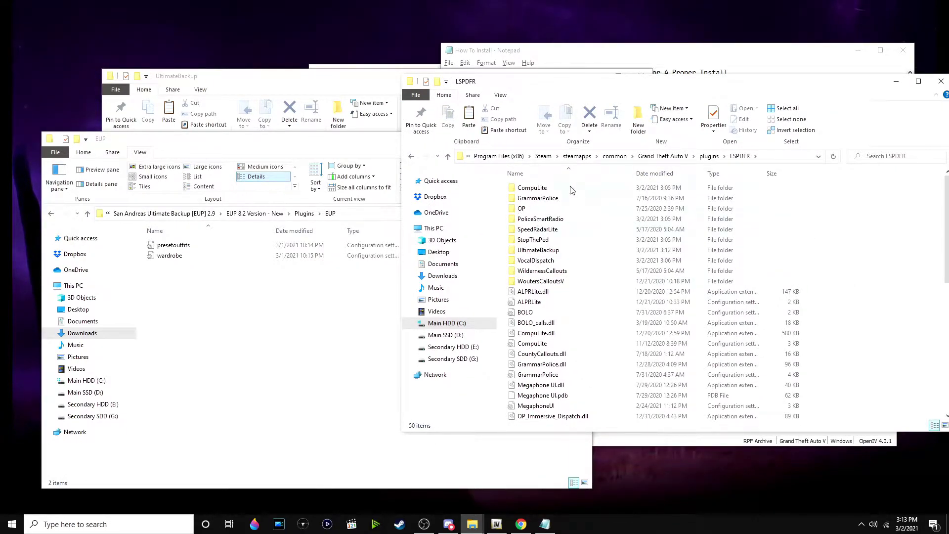
Return to the extracted Plugins folder and the downloaded GTA 5\EUP folder, and look through the game's LSPDFR plugins.
left_click(310, 214)
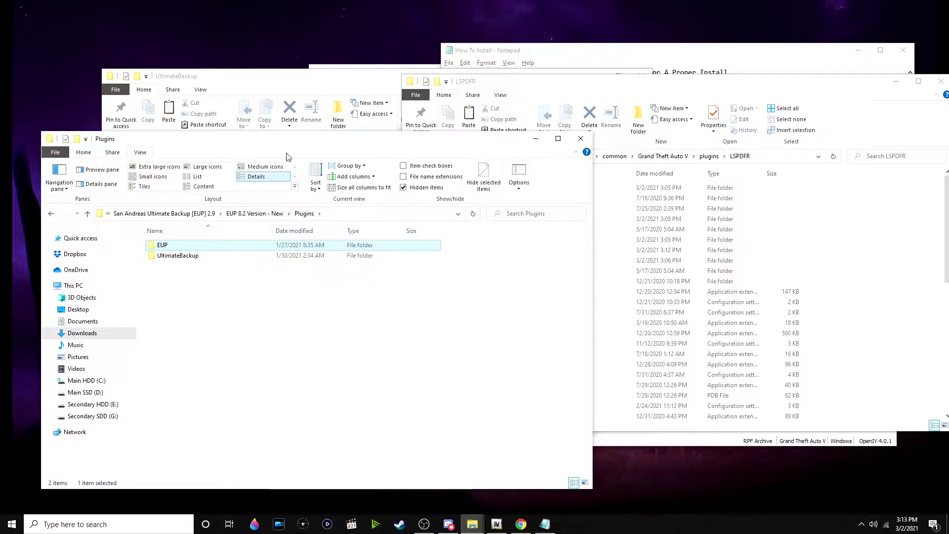
left_click(290, 91)
left_click(272, 151)
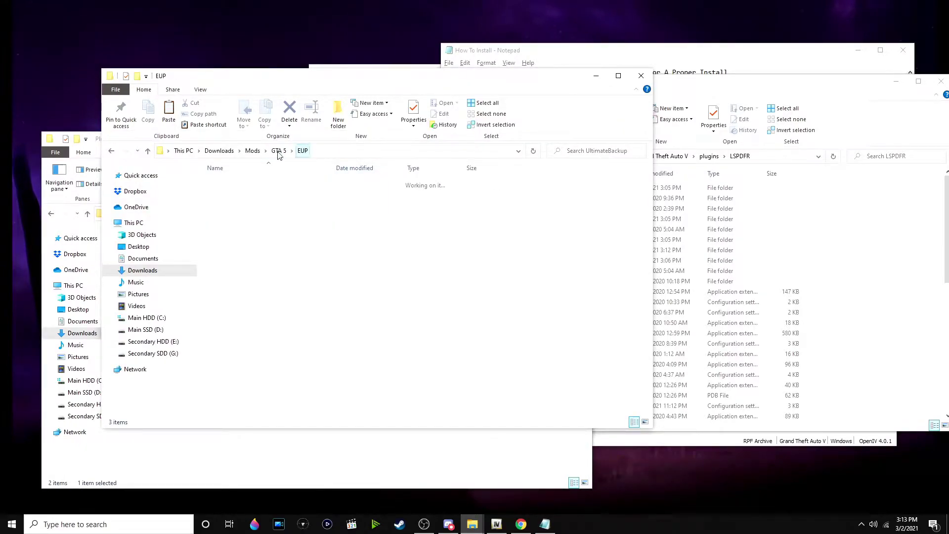
left_click(862, 246)
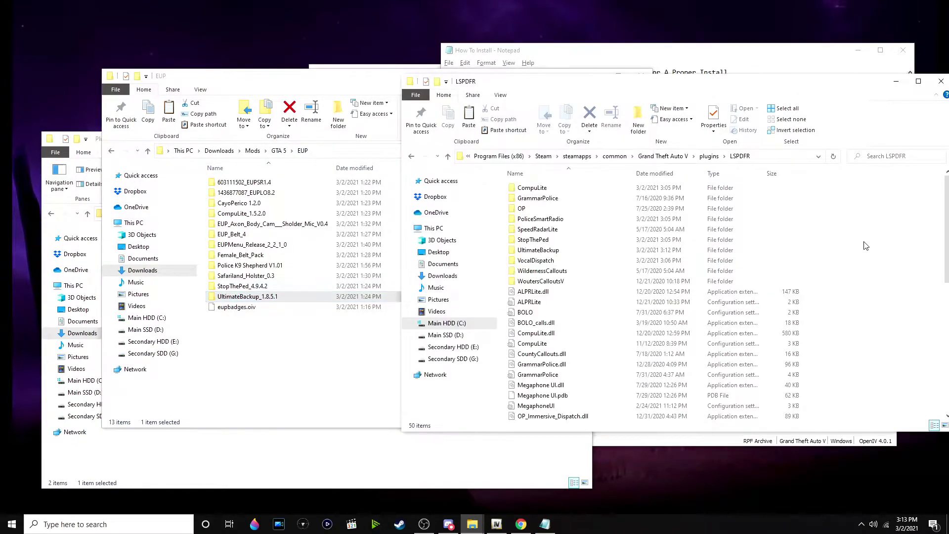
scroll(784, 256, "down", 5)
scroll(600, 356, "up", 5)
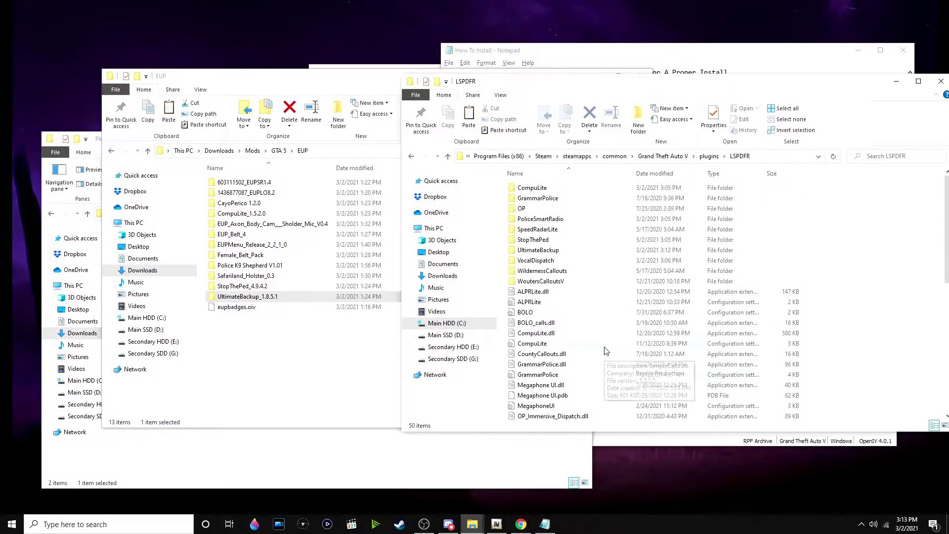
Copy EUPMenu.dll from the Files\Plugins folder of the EUPMenu_Release_2_2_1_0 download into Grand Theft Auto V\plugins.
left_click(272, 345)
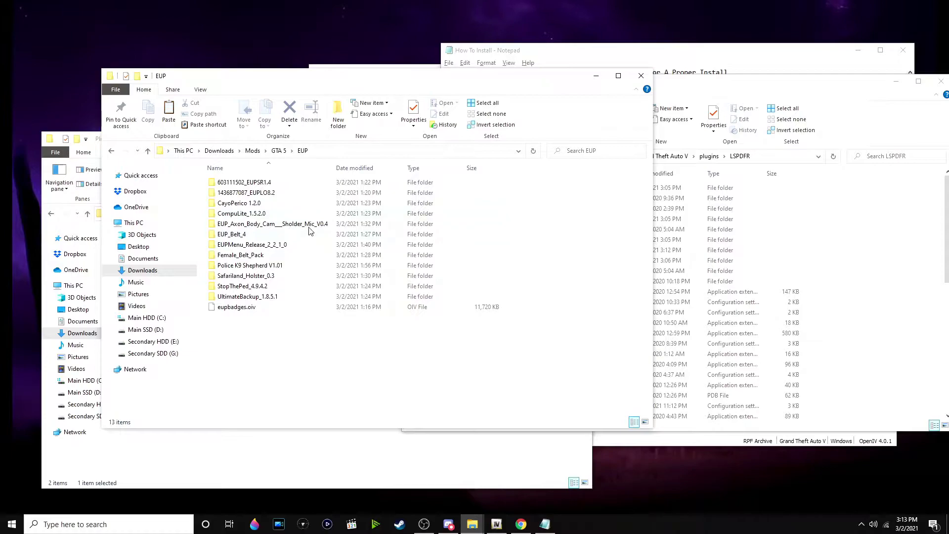
double_click(307, 246)
double_click(279, 183)
double_click(289, 194)
double_click(271, 184)
left_click(275, 185)
right_click(273, 186)
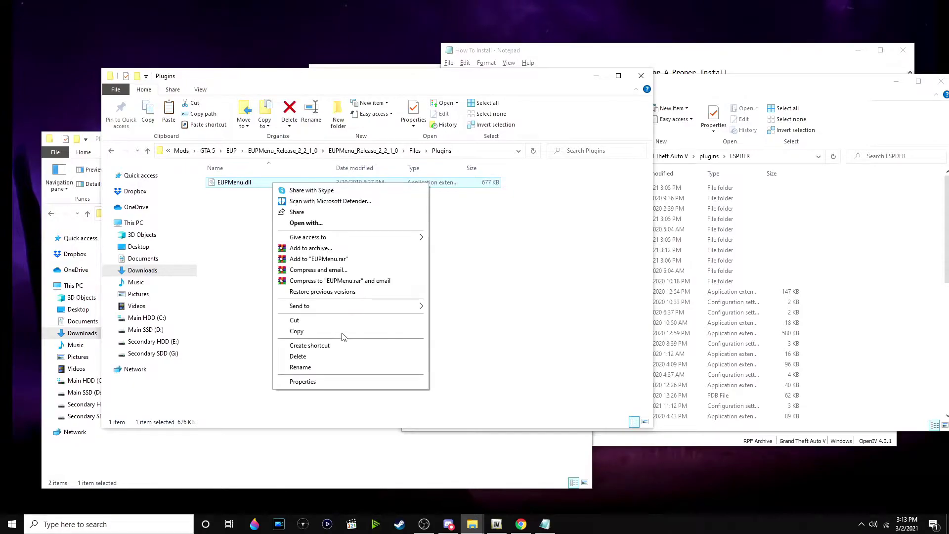
left_click(310, 331)
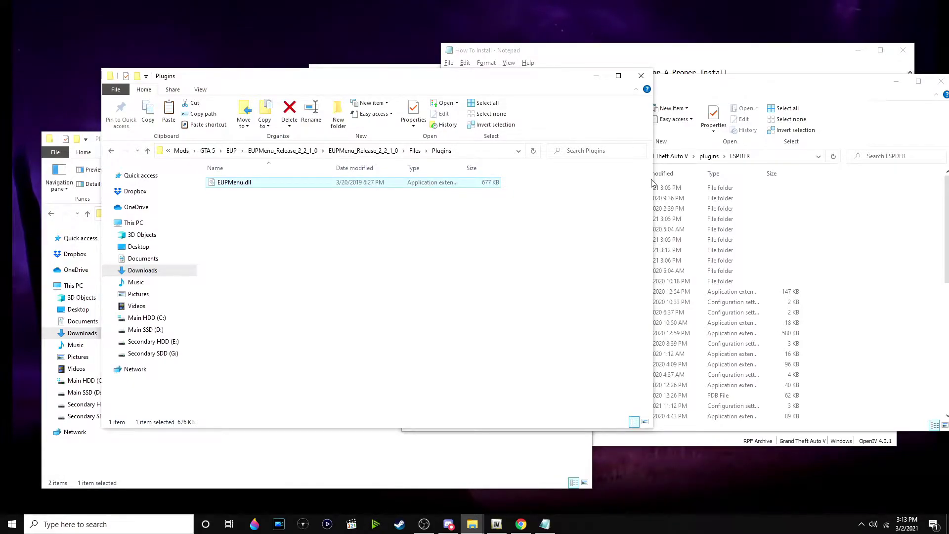
left_click(708, 157)
right_click(850, 313)
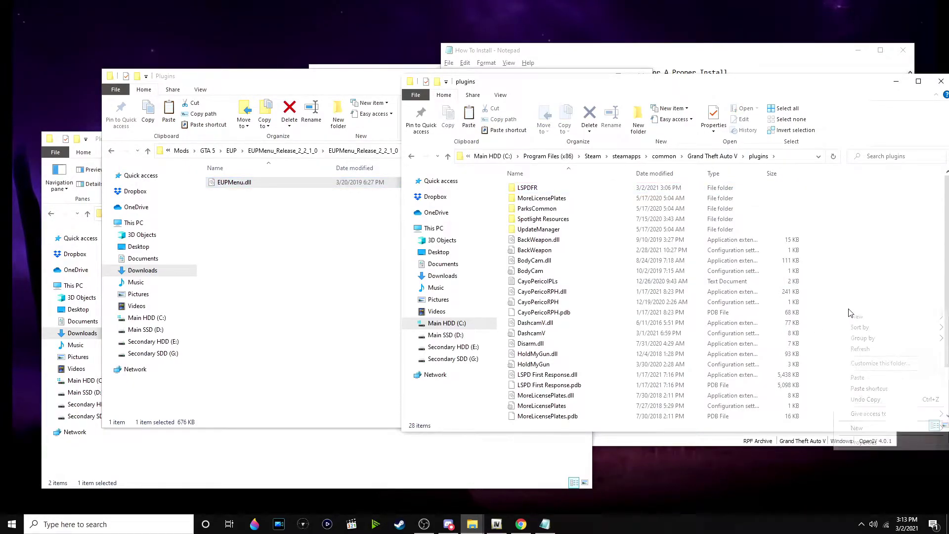
left_click(869, 382)
left_click(326, 291)
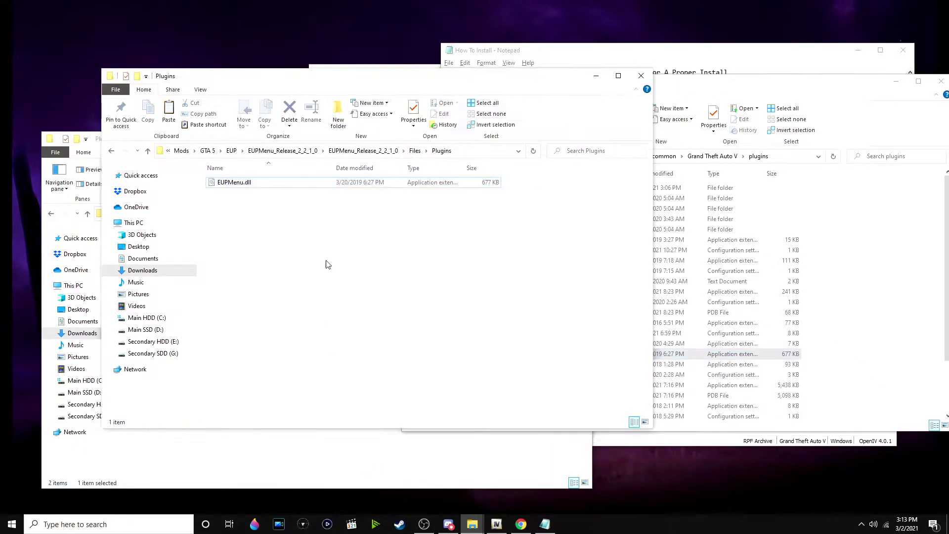
Copy the EUP folder from the extracted Plugins folder into Grand Theft Auto V\plugins and open the copy to check its files.
left_click(355, 477)
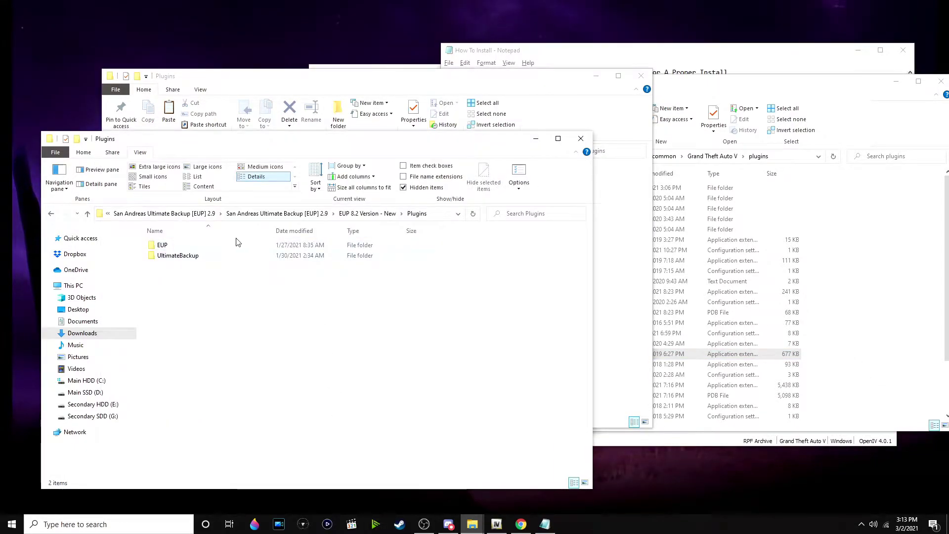
right_click(209, 246)
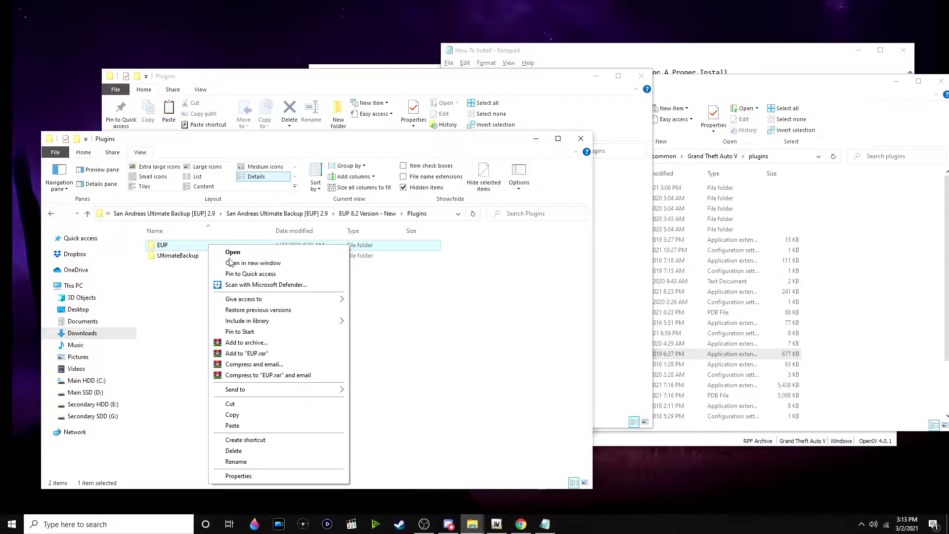
left_click(238, 414)
left_click(440, 319)
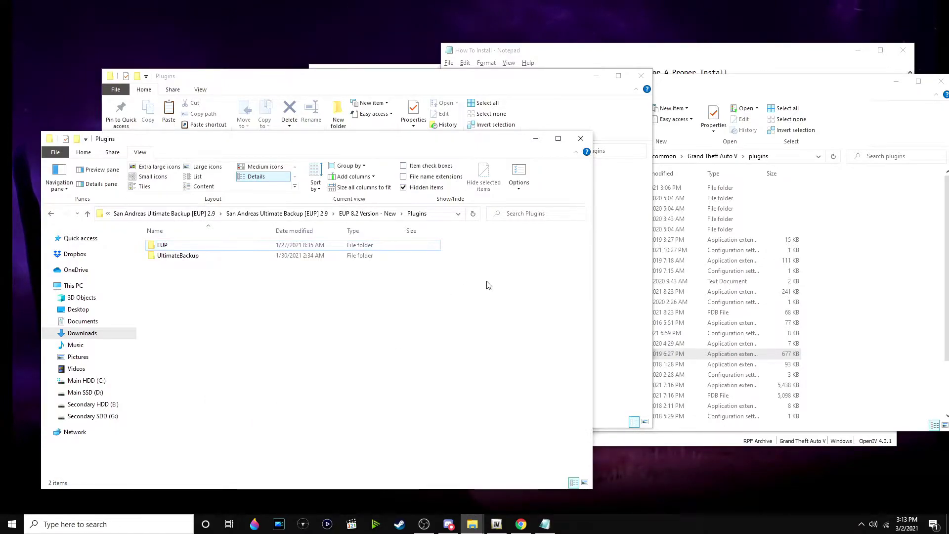
left_click(859, 246)
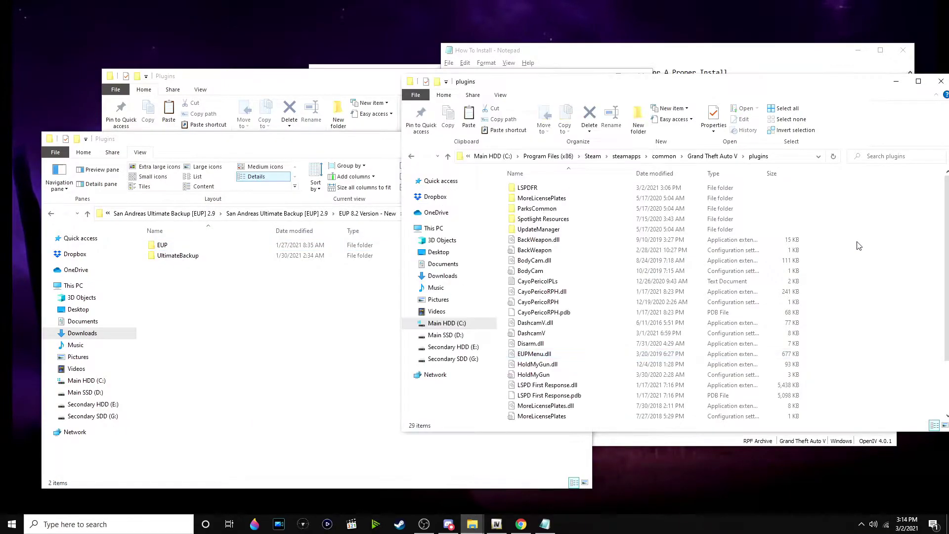
right_click(844, 216)
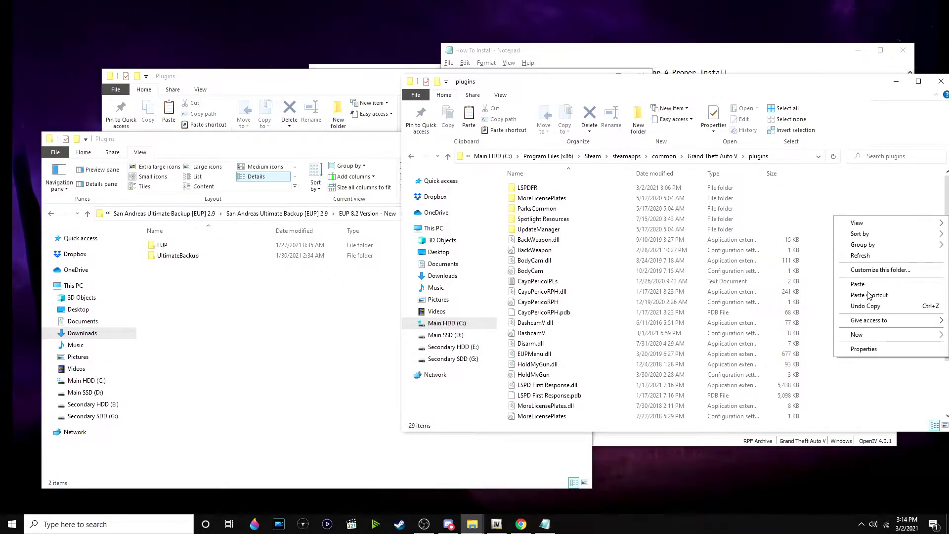
left_click(863, 283)
double_click(616, 190)
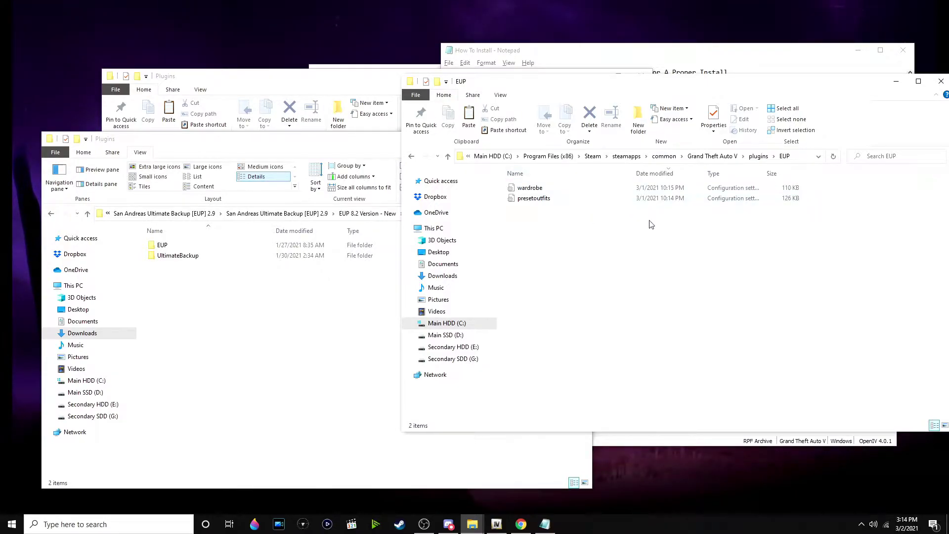
Go back to the EUP 8.2 Version - New folder in the extracted mod and minimize its window.
left_click(299, 314)
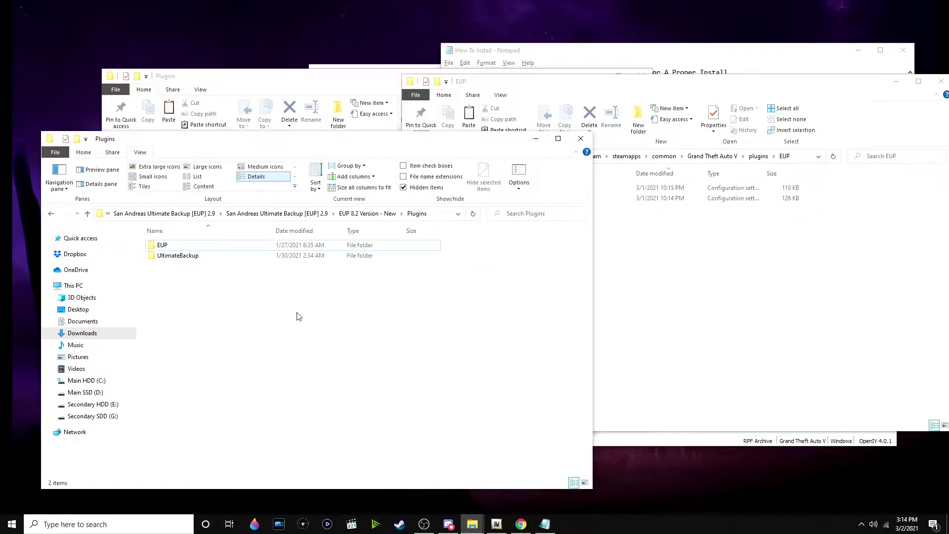
left_click(368, 213)
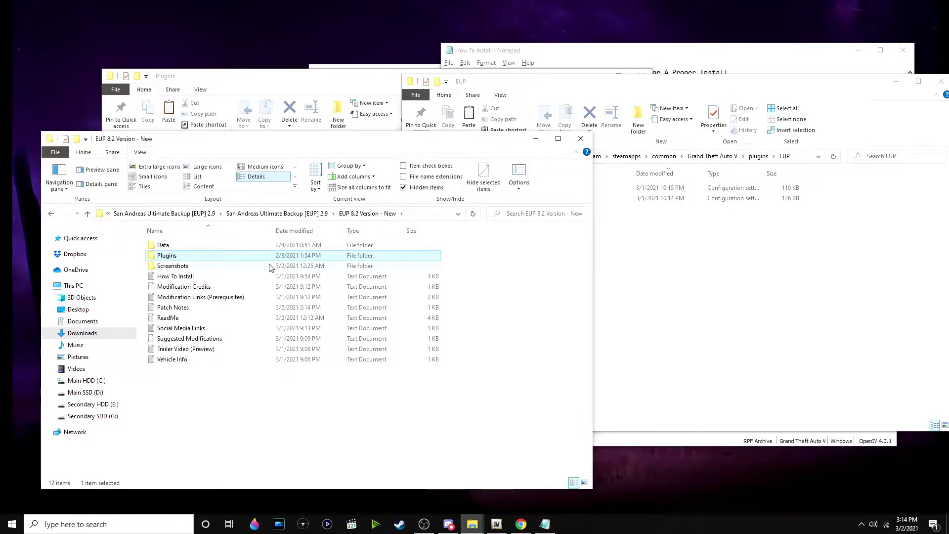
left_click_drag(229, 143, 214, 111)
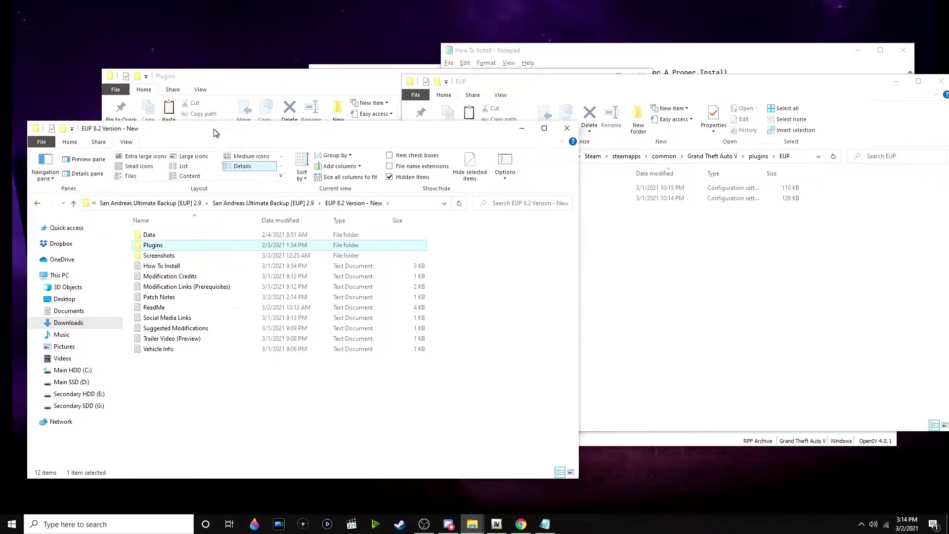
left_click(461, 232)
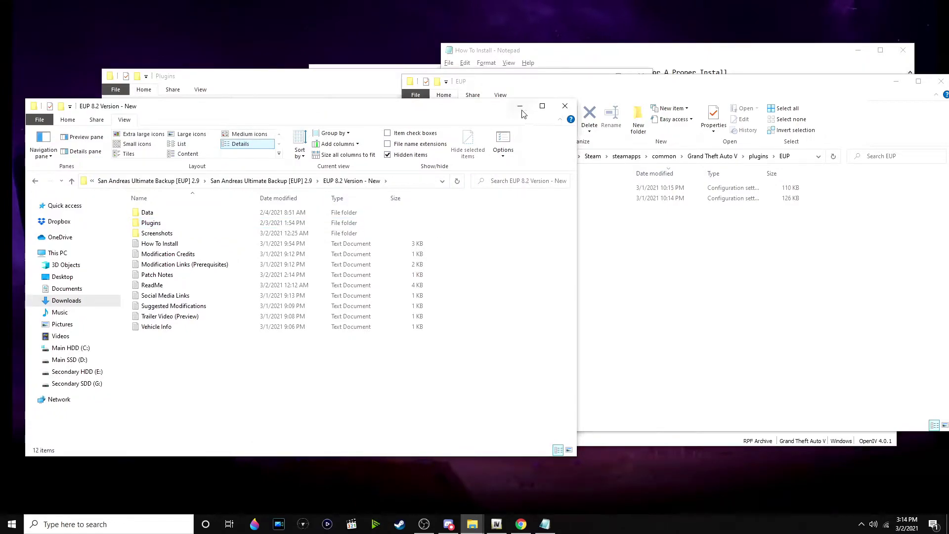
left_click(526, 112)
Look through the game's plugins and LSPDFR folders, and return to the main Grand Theft Auto V folder.
left_click(758, 157)
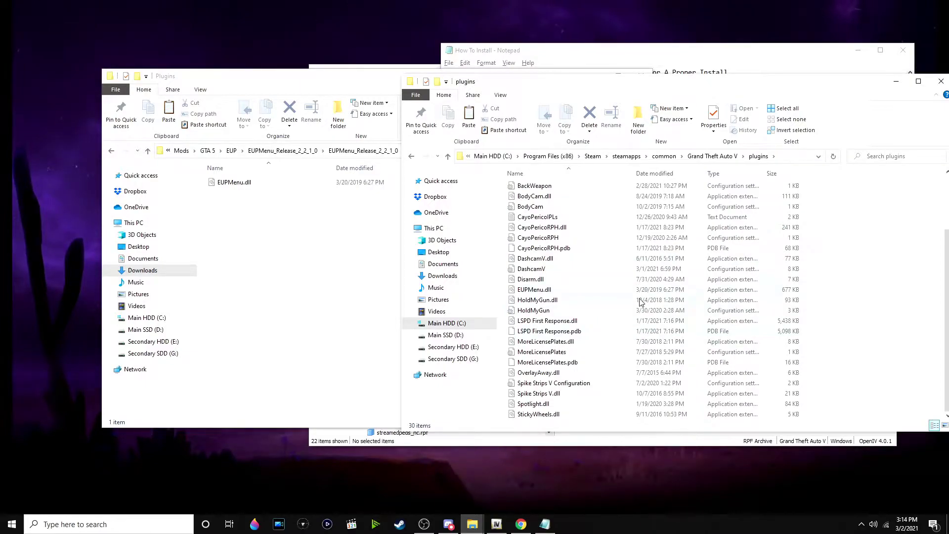
scroll(639, 302, "up", 3)
double_click(575, 200)
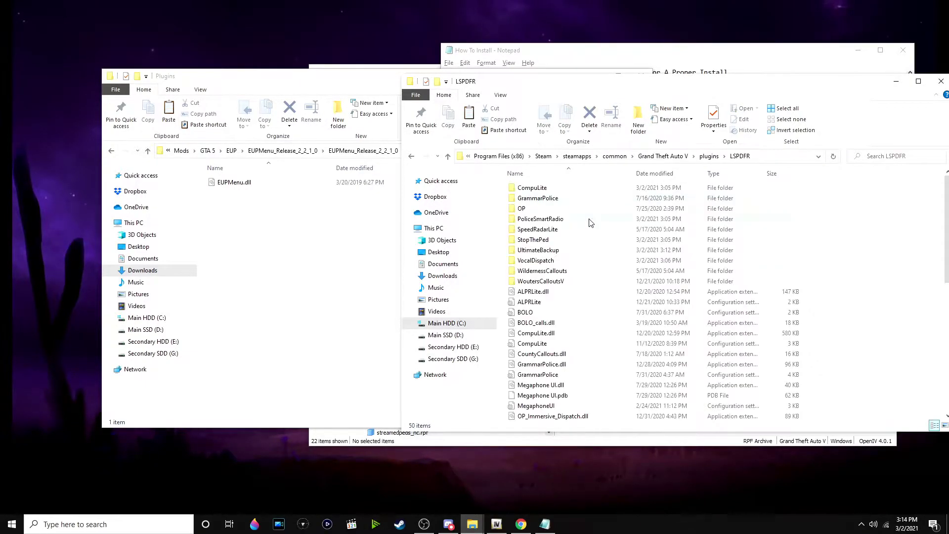
scroll(618, 254, "down", 3)
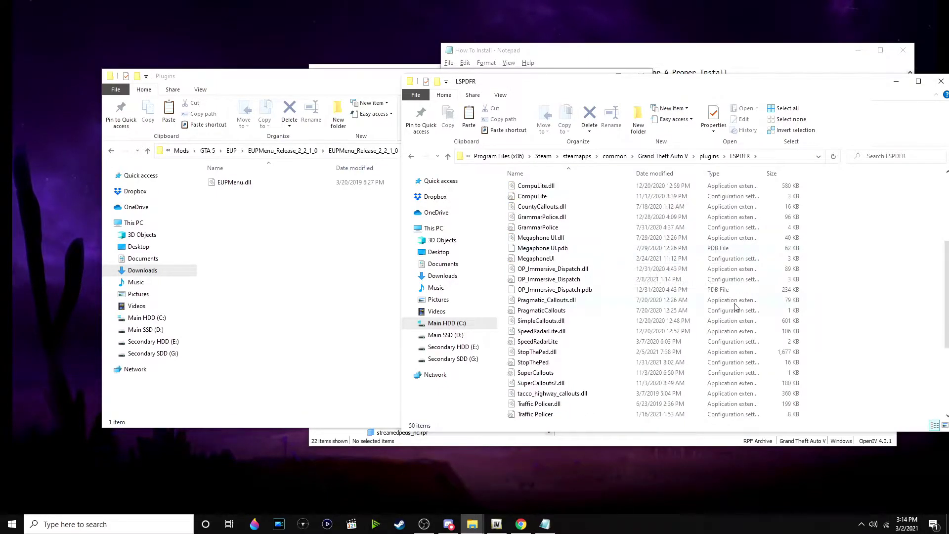
scroll(737, 304, "up", 3)
left_click(663, 156)
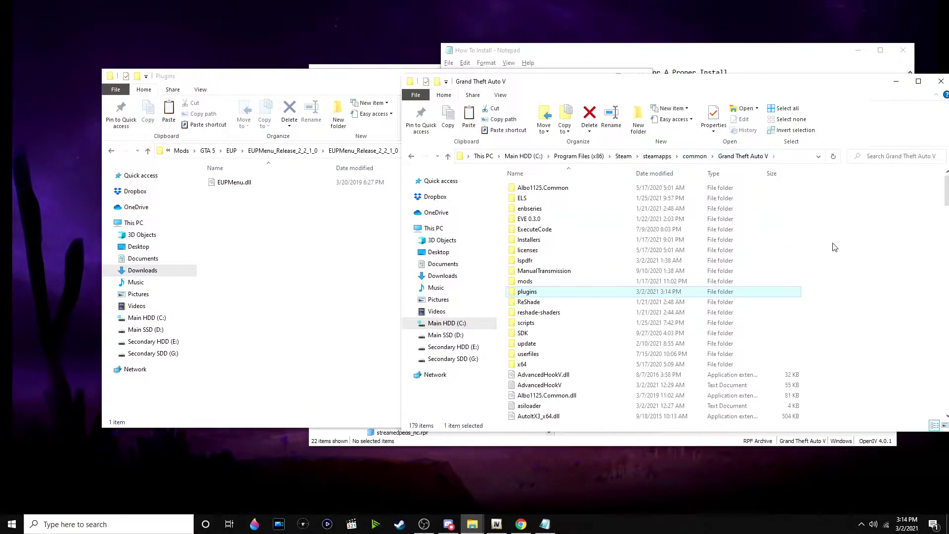
Return to the downloaded GTA 5\EUP folder and minimize the Grand Theft Auto V folder window to uncover the installation notes.
left_click_drag(544, 81, 449, 86)
left_click(247, 188)
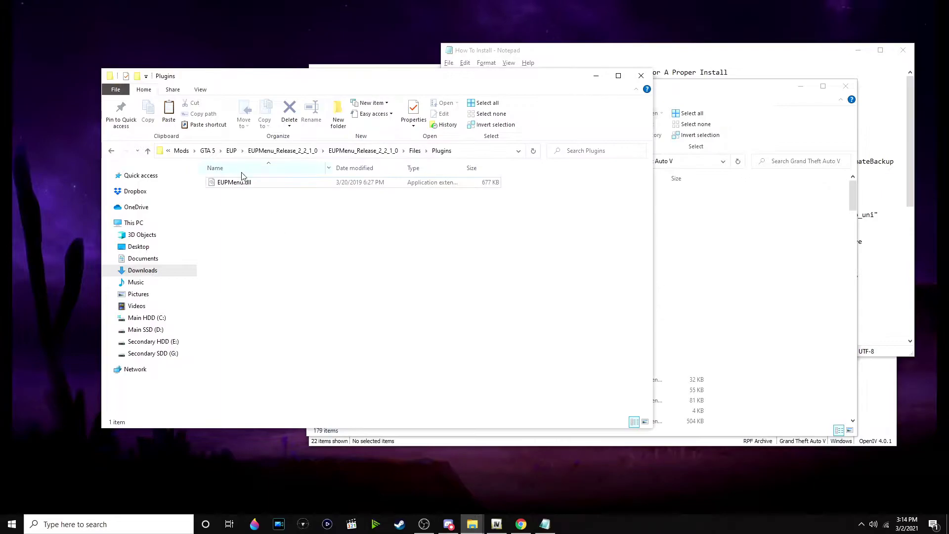
left_click(231, 151)
left_click(366, 225)
left_click(794, 269)
left_click(796, 91)
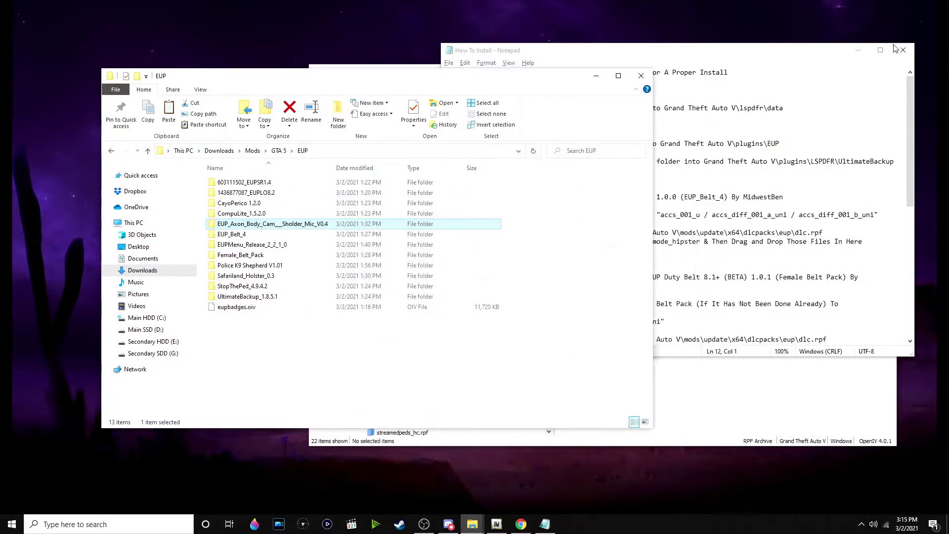
Bring up the How To Install notes and open the EUP_Belt_4 download down to its inner EUP Belt 4 folder.
left_click(841, 50)
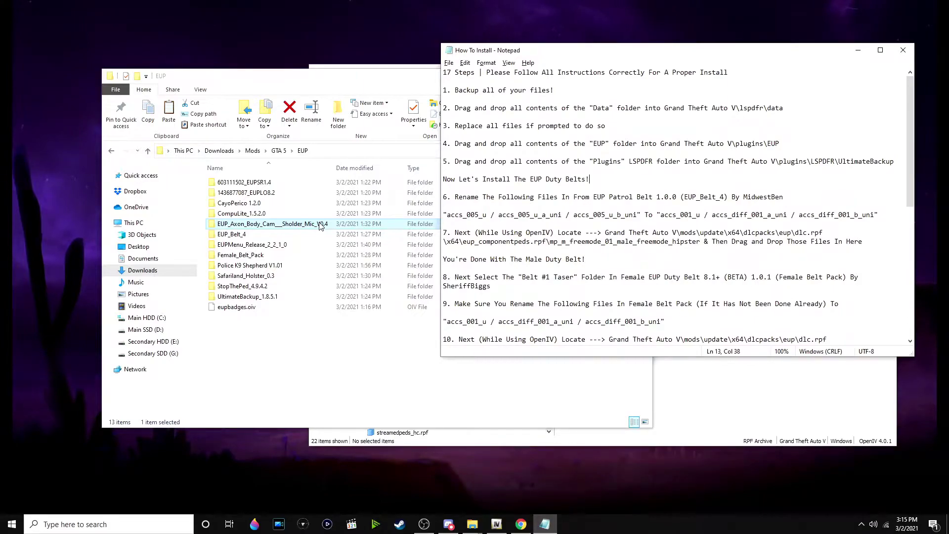
double_click(292, 236)
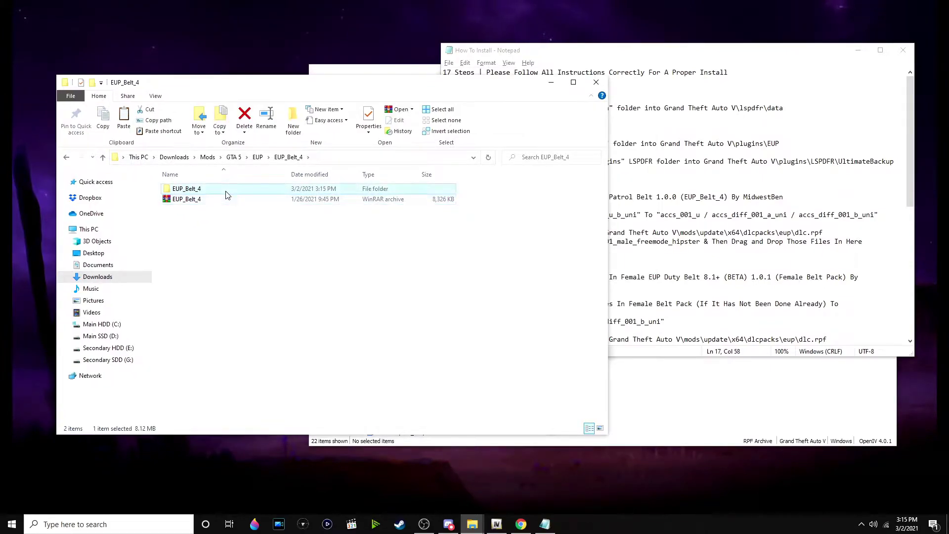
double_click(226, 191)
double_click(226, 191)
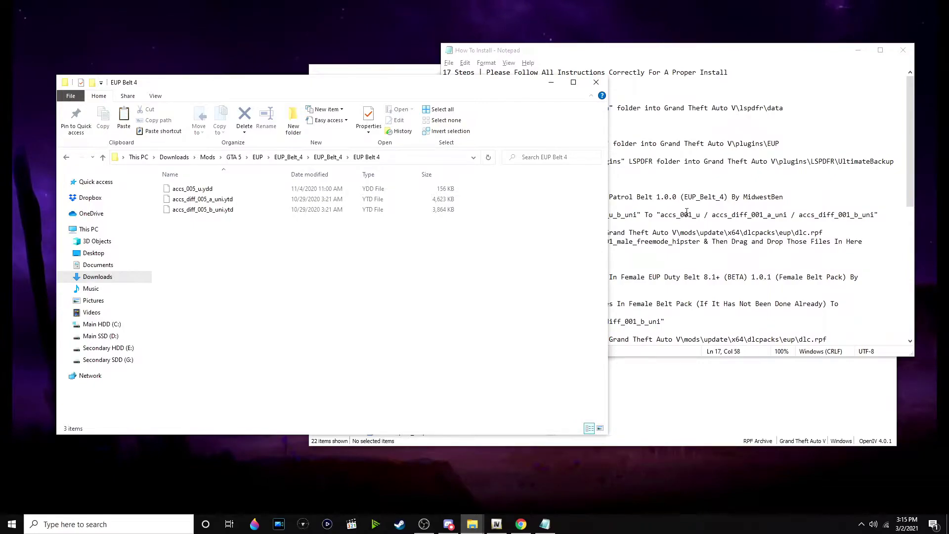
Copy the name accs_001_u from instruction 6 in the notes and rename accs_005_u.ydd in the EUP Belt 4 folder to accs_001_u.ydd.
left_click(687, 213)
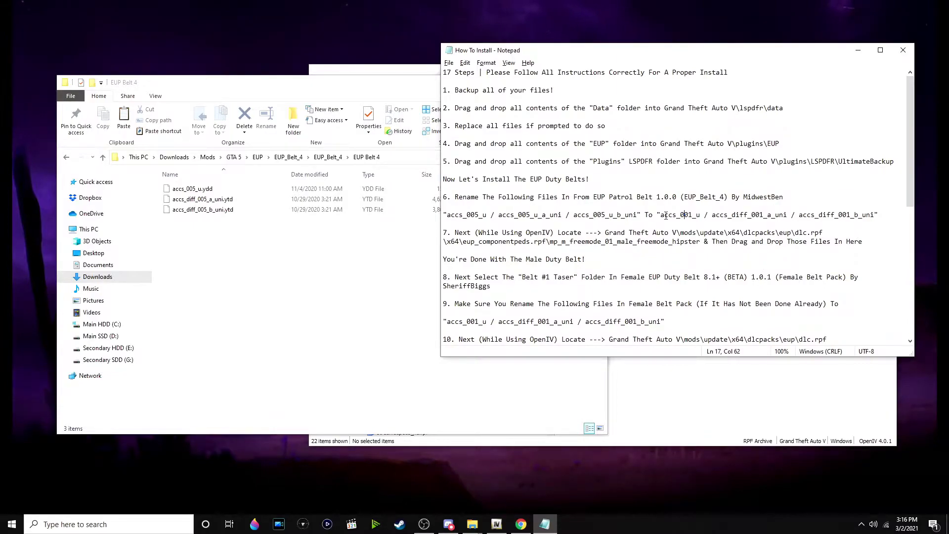
left_click_drag(662, 213, 701, 214)
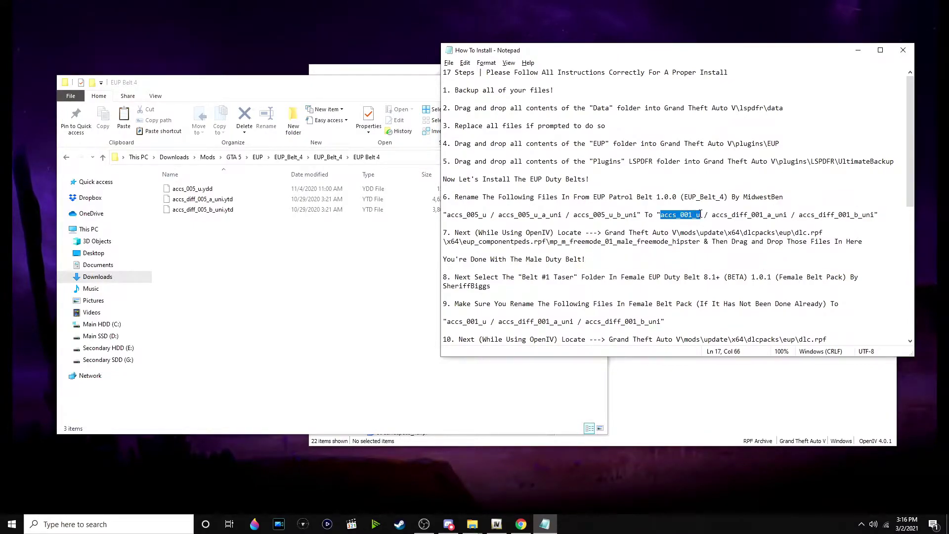
right_click(187, 189)
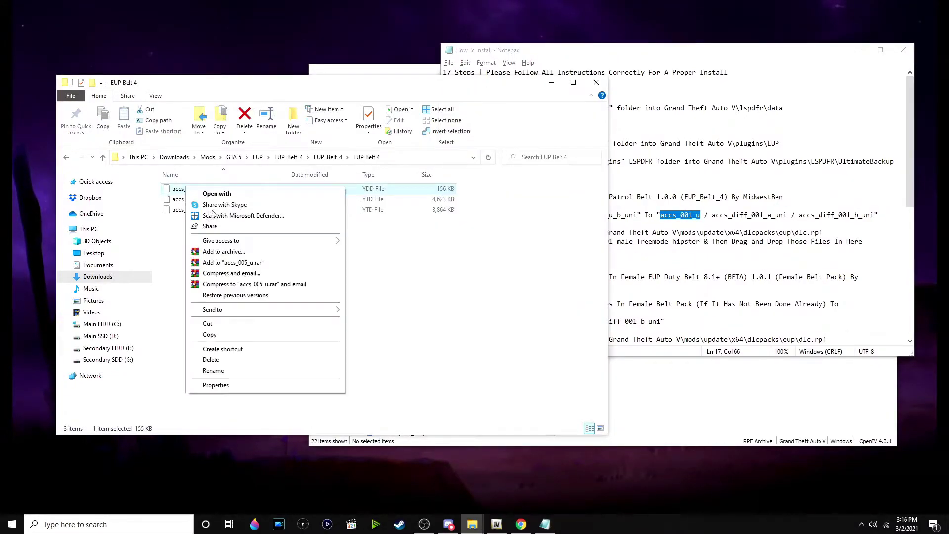
left_click(261, 370)
key("ctrl+v")
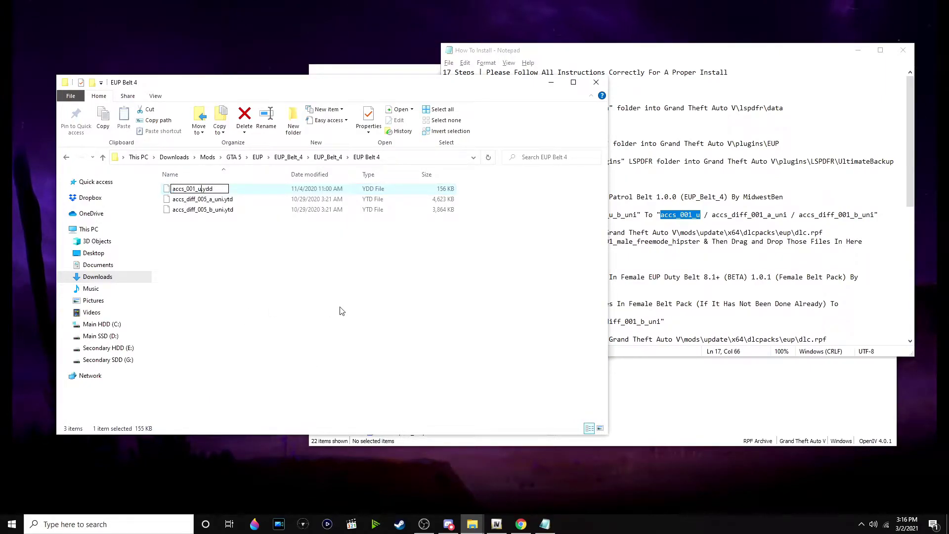
left_click(339, 311)
Copy the name accs_diff_001_a_uni from the notes and rename accs_diff_005_a_uni.ytd to accs_diff_001_a_uni.ytd.
left_click(766, 241)
triple_click(717, 209)
left_click_drag(712, 215, 781, 218)
key("ctrl+c")
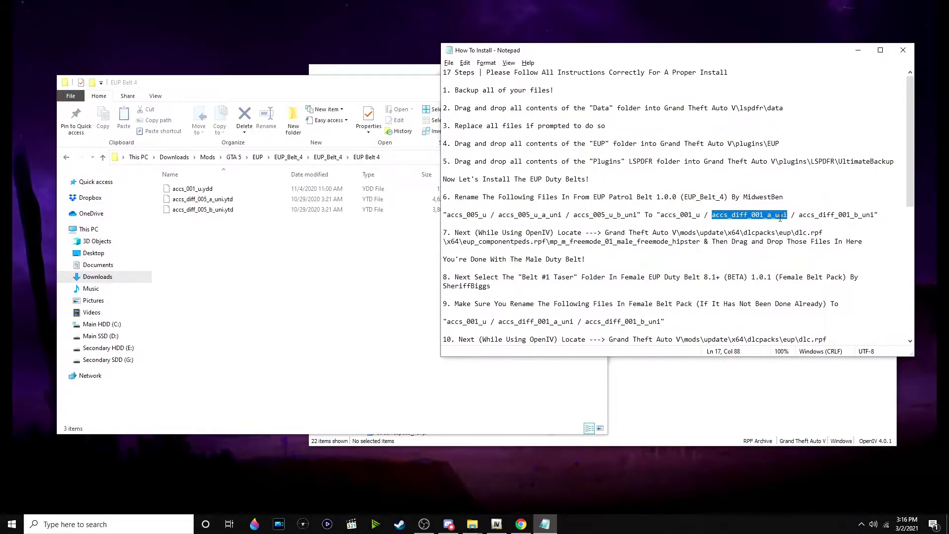
right_click(193, 199)
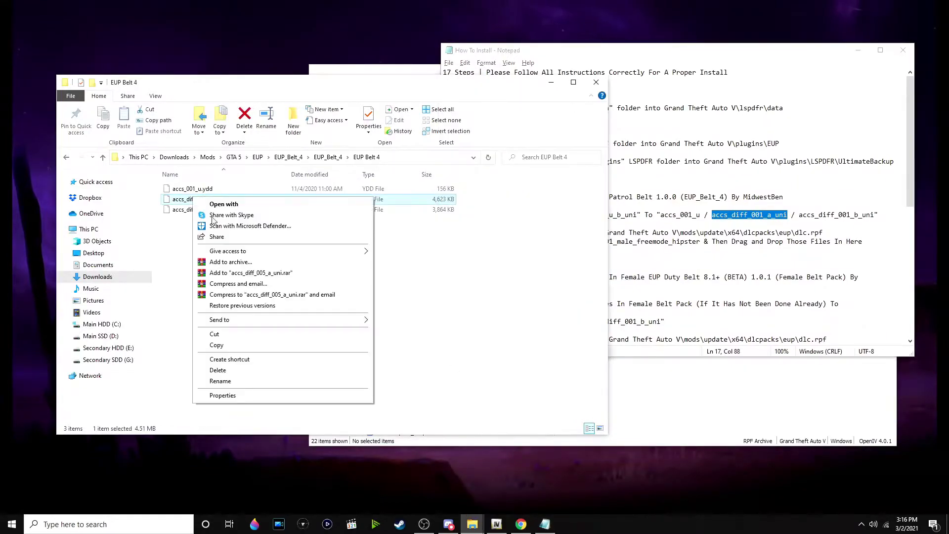
left_click(275, 380)
key("ctrl+v")
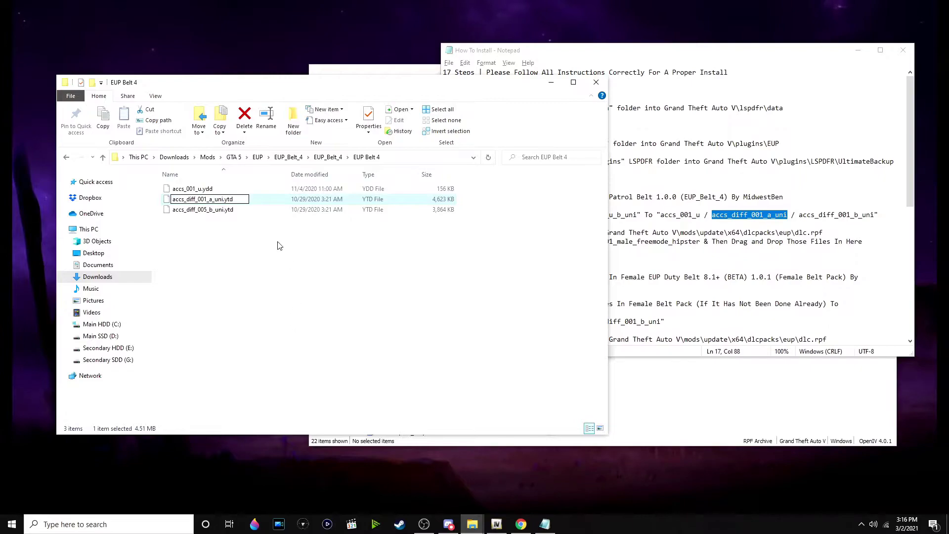
Rename accs_diff_005_b_uni.ytd to accs_diff_001_b_uni.ytd, copying the new name from step 6 of the How To Install notes.
left_click(316, 256)
left_click_drag(800, 215, 877, 214)
key("ctrl+c")
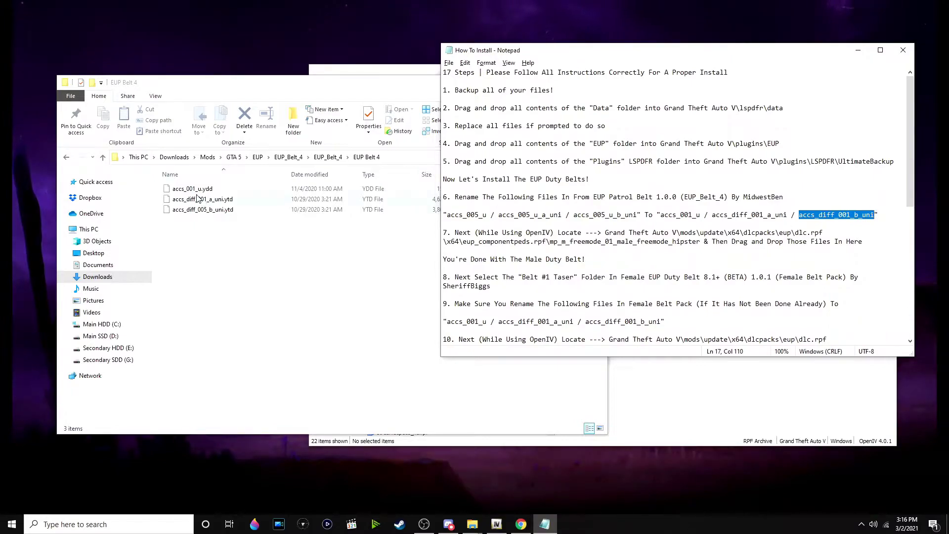
left_click(243, 213)
right_click(243, 214)
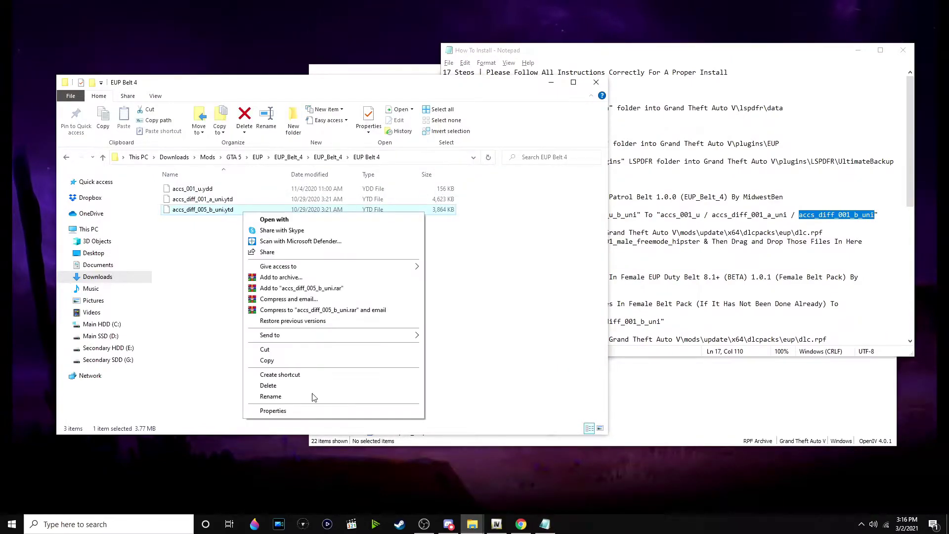
left_click(300, 395)
key("ctrl+v")
key("Return")
left_click(230, 294)
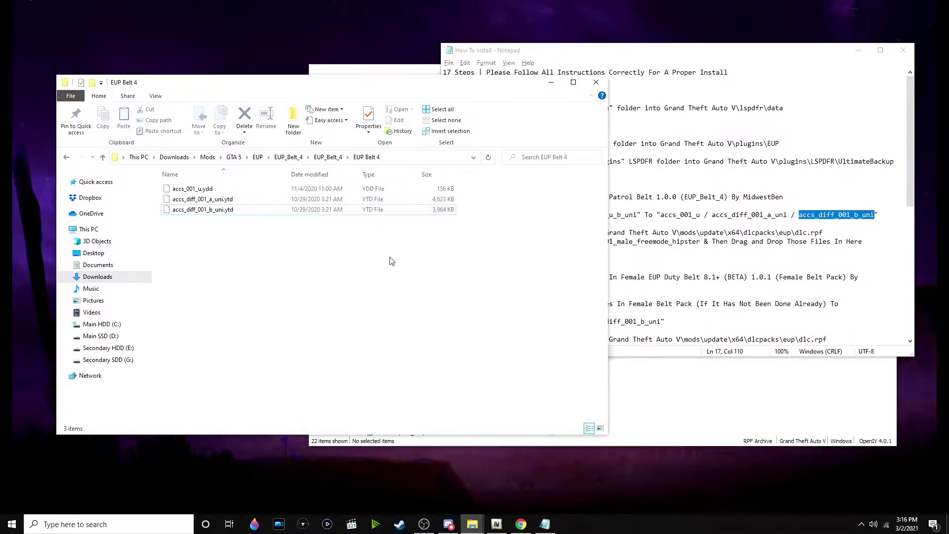
left_click(900, 210)
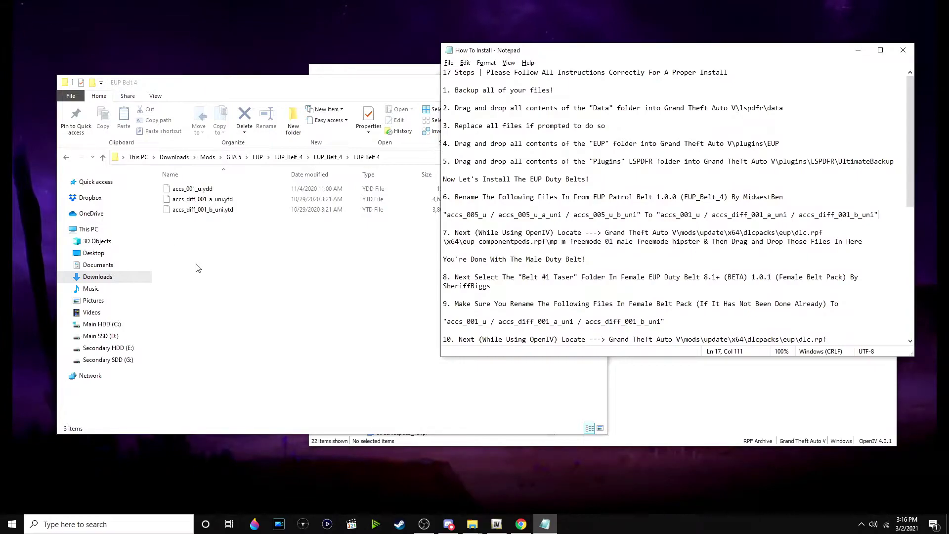
Switch to OpenIV and open mods\update\x64\dlcpacks\eup\dlc.rpf\x64\eup_componentpeds.rpf.
left_click(497, 524)
scroll(438, 220, "up", 4)
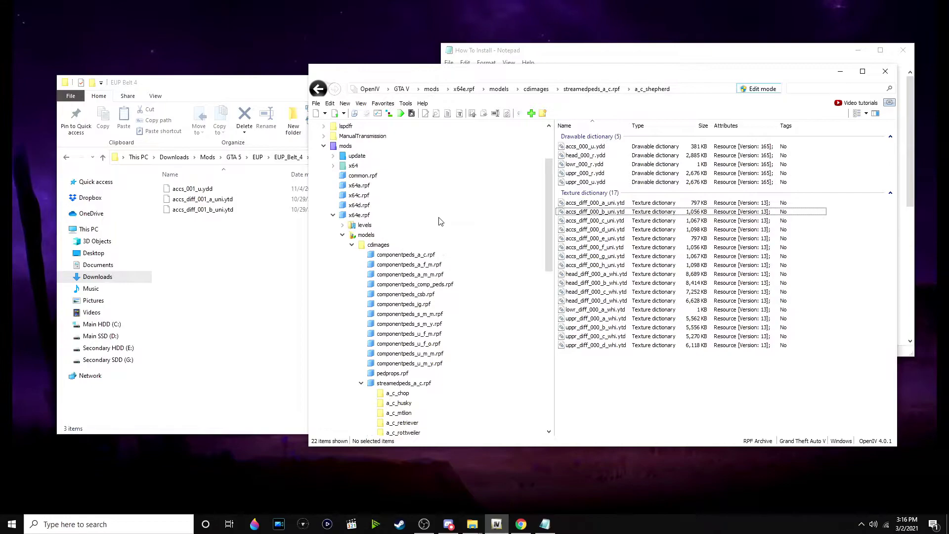
double_click(395, 234)
double_click(416, 246)
double_click(451, 255)
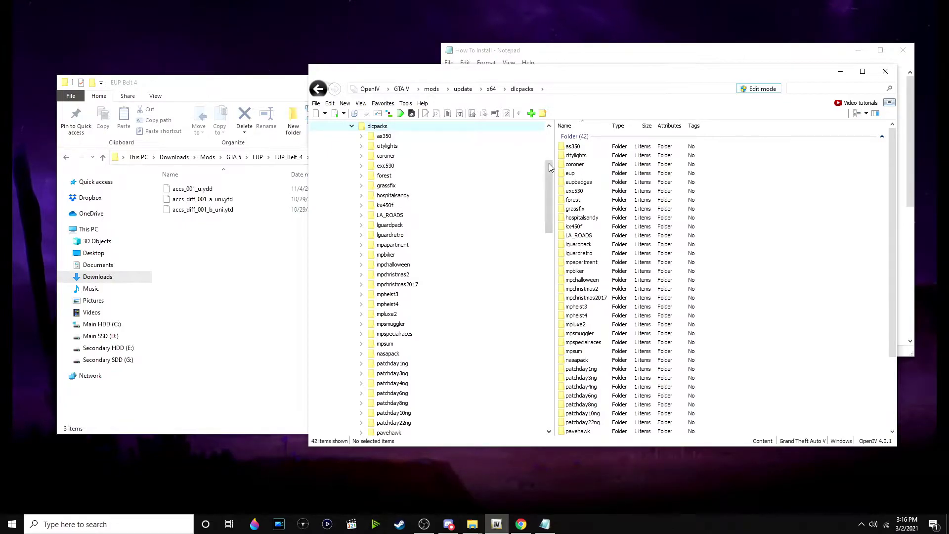
double_click(600, 172)
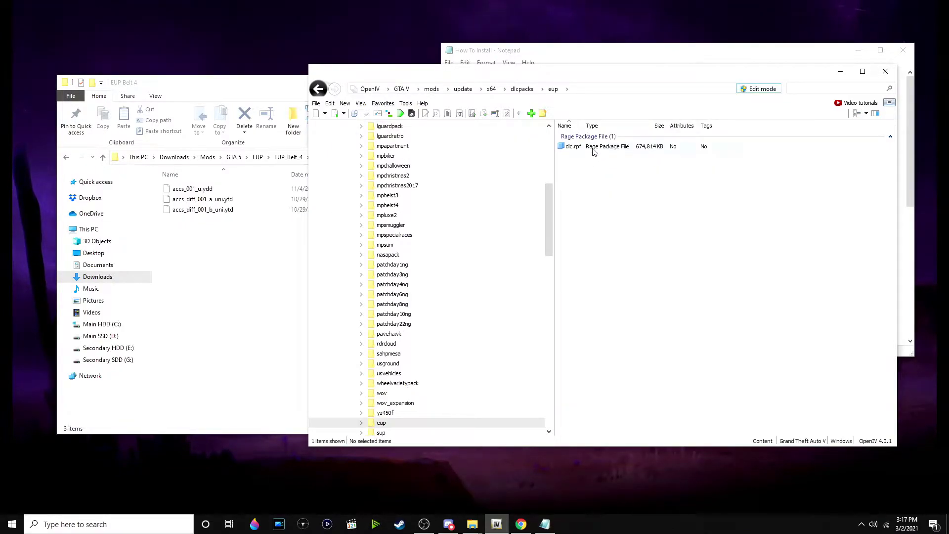
double_click(591, 148)
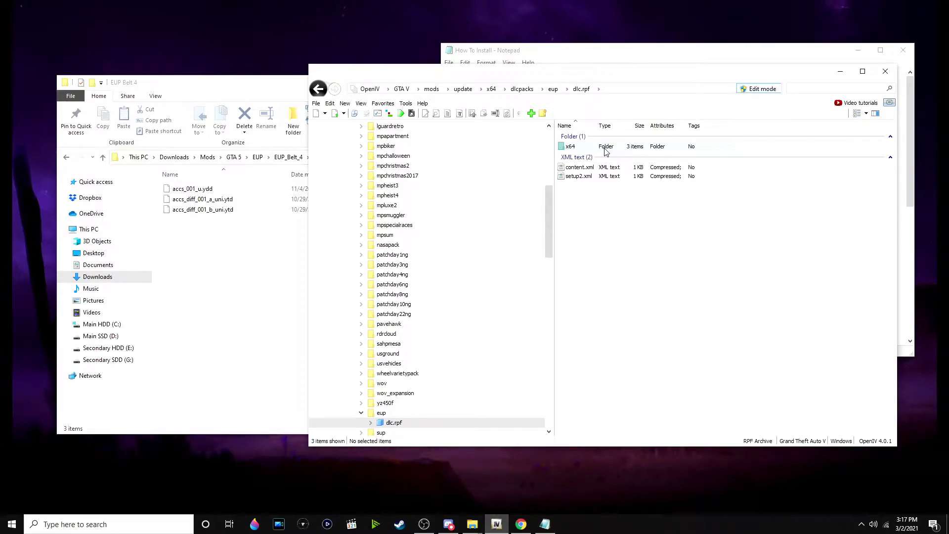
double_click(606, 149)
double_click(605, 149)
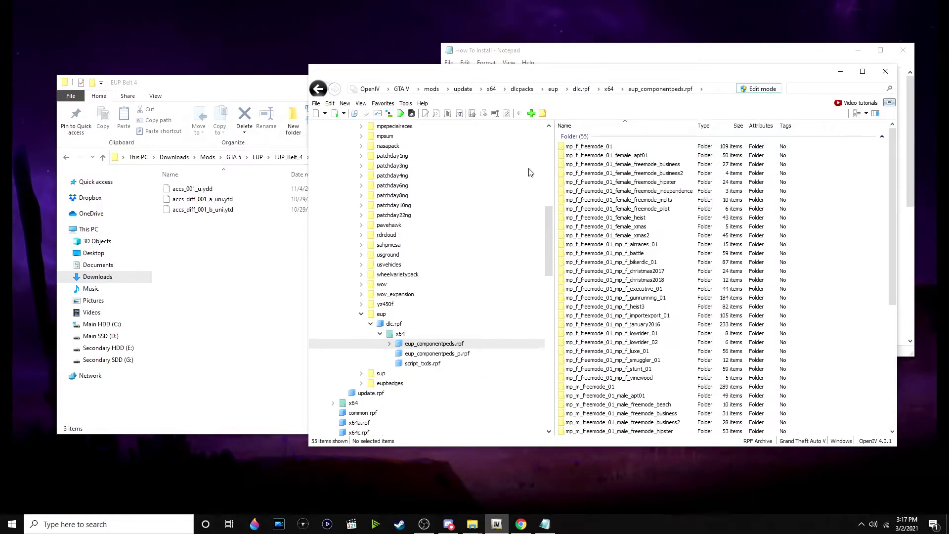
Check step 7 of the install notes and open the mp_m_freemode_01_male_freemode_hipster folder in OpenIV.
left_click(545, 523)
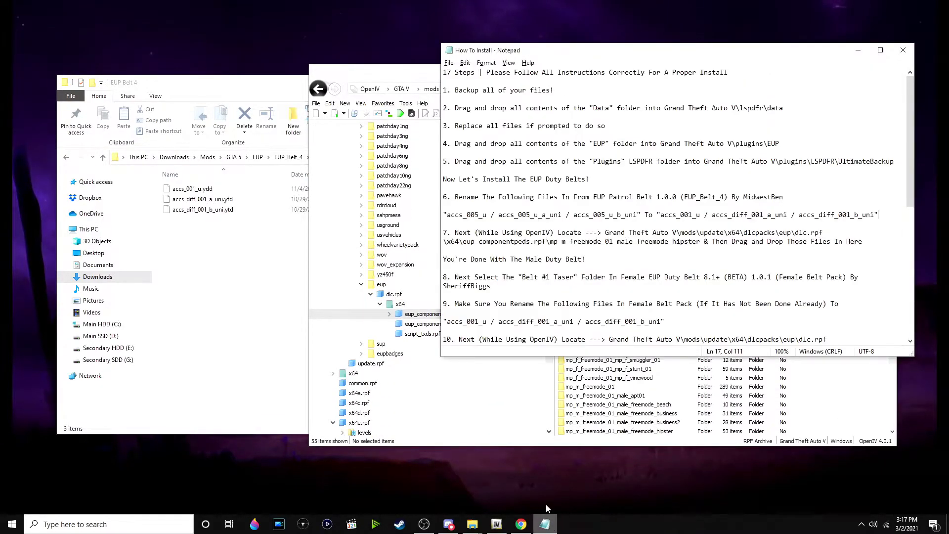
left_click_drag(649, 51, 286, 89)
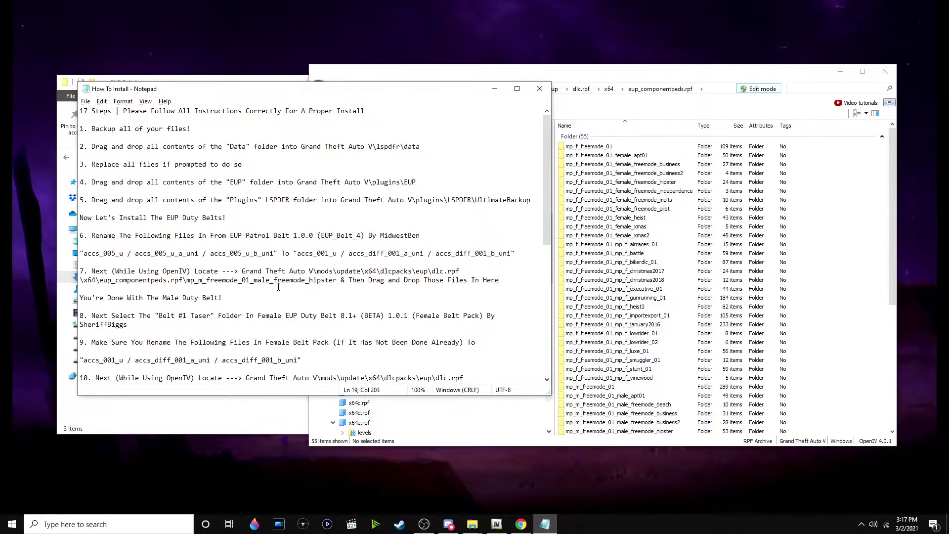
left_click(697, 254)
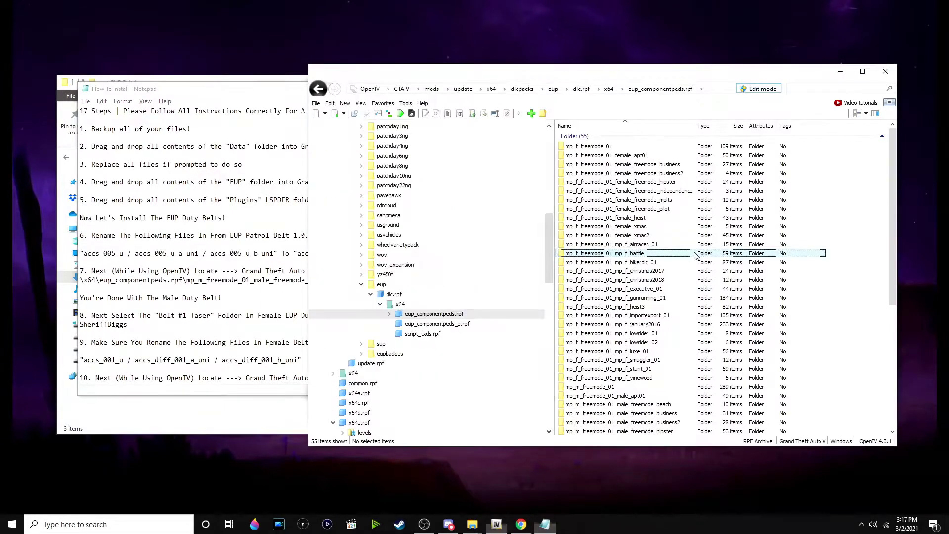
scroll(693, 257, "down", 3)
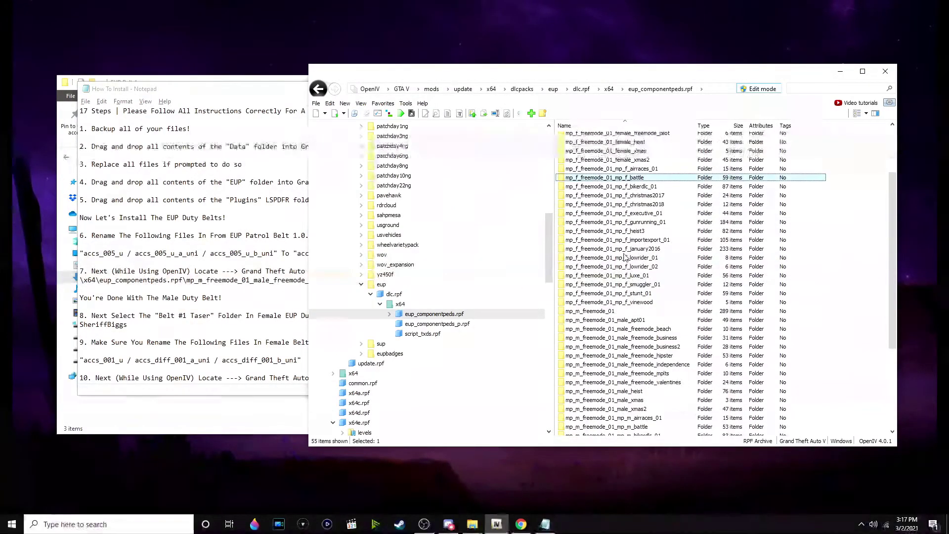
double_click(678, 356)
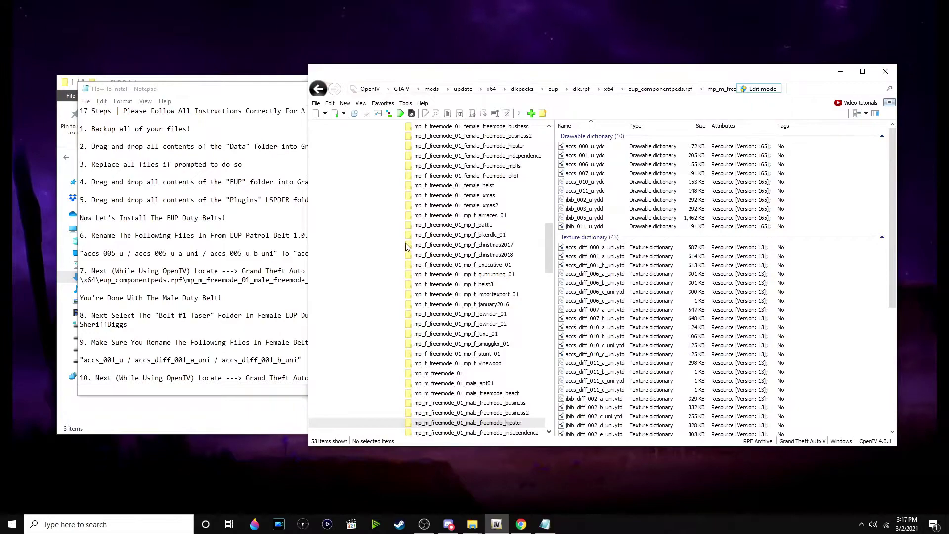
Put the notes away and copy the three renamed EUP Belt 4 files into the male hipster folder in OpenIV.
left_click(242, 245)
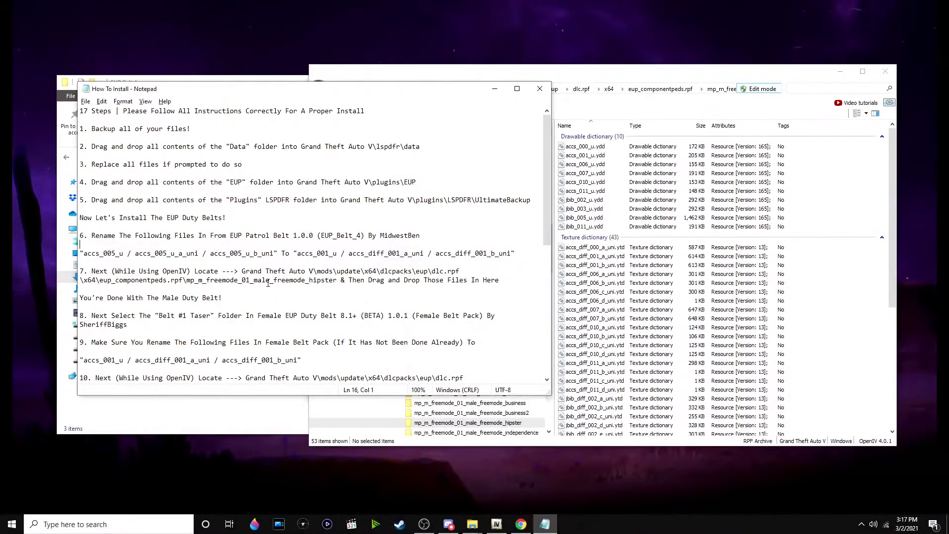
left_click(492, 89)
left_click_drag(233, 277, 650, 303)
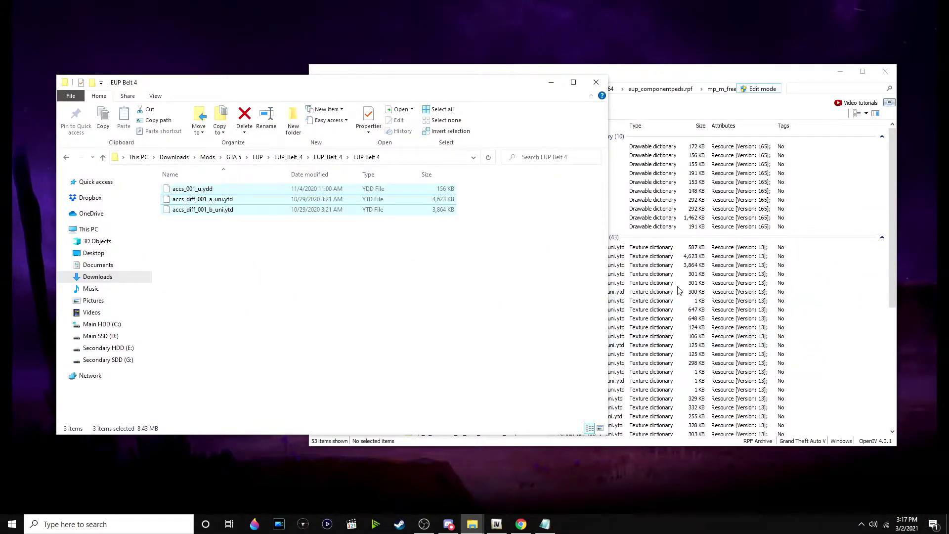
Consult step 8 of the notes and open the Belt #1 Taser folder inside Female_Belt_Pack in File Explorer.
left_click(315, 163)
left_click(263, 159)
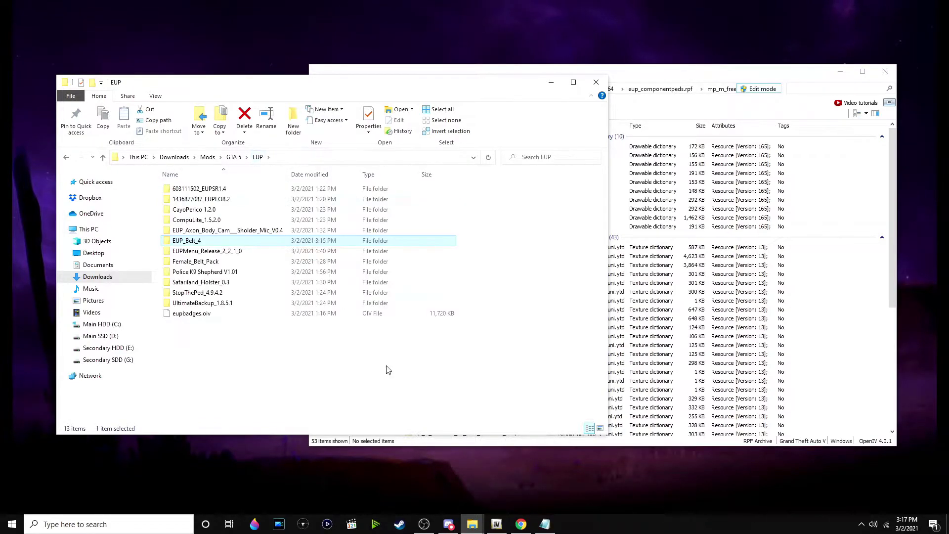
left_click(544, 523)
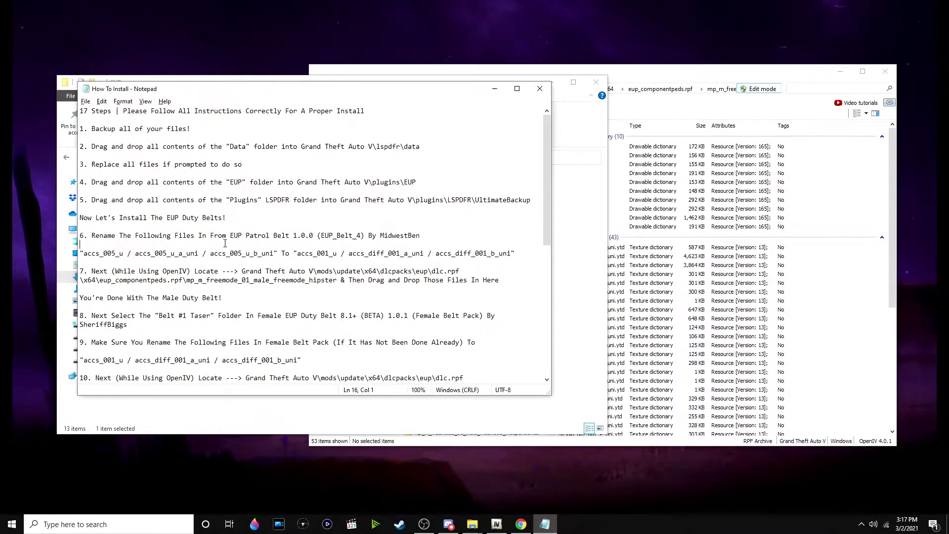
scroll(204, 257, "down", 1)
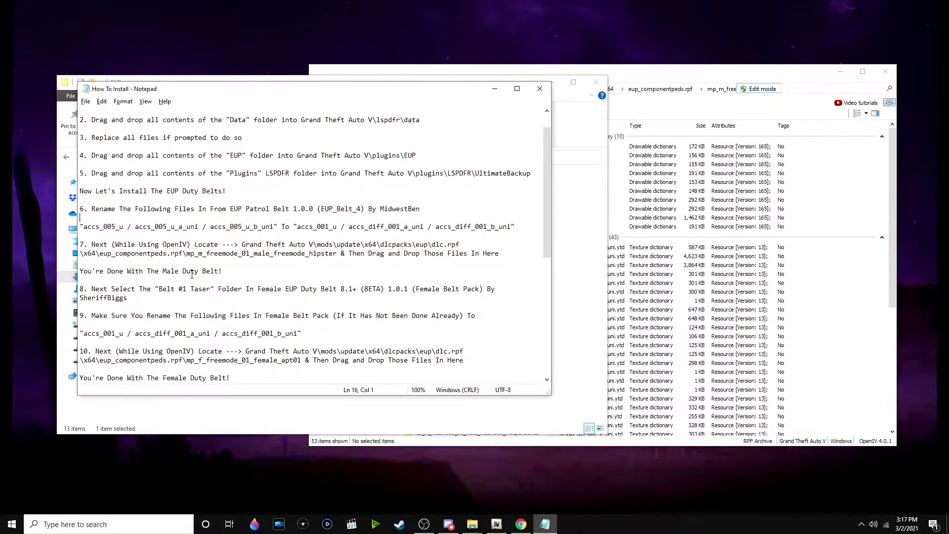
left_click_drag(291, 95, 425, 86)
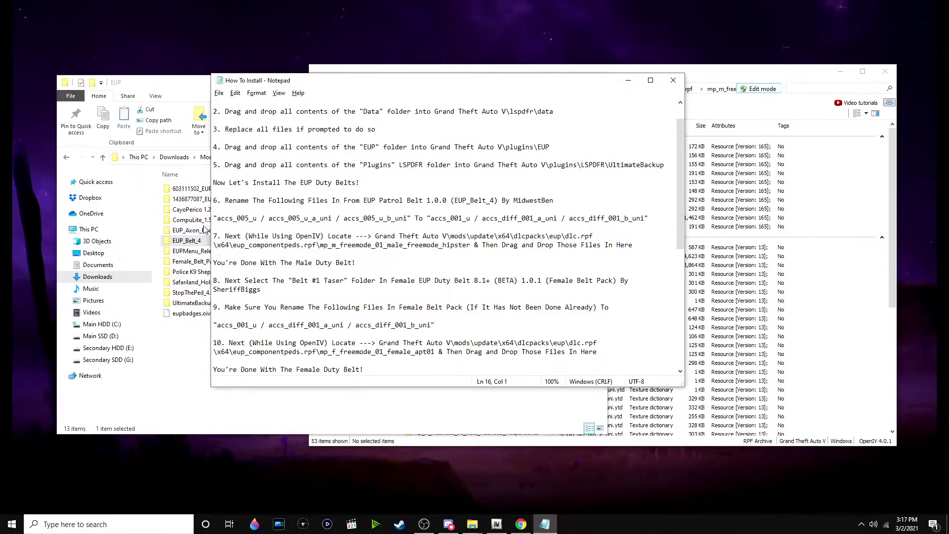
double_click(191, 263)
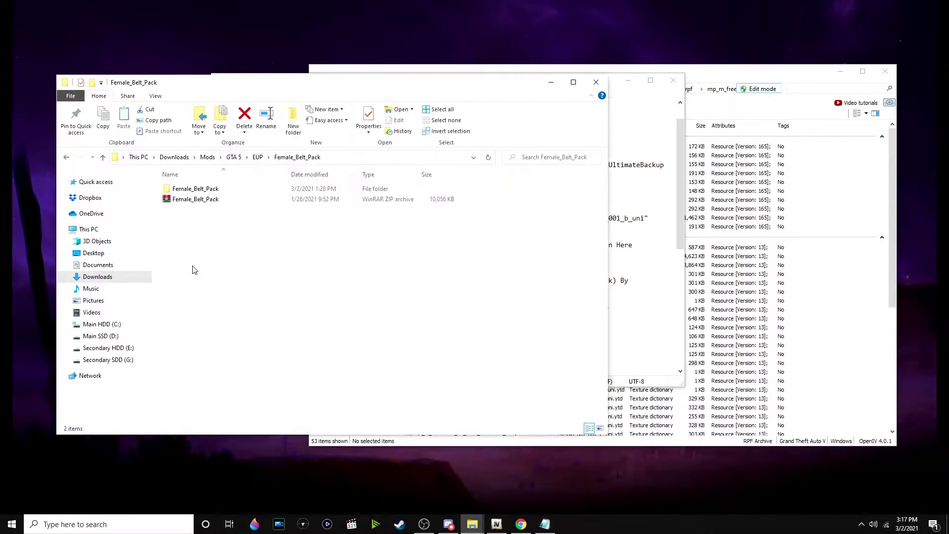
double_click(238, 191)
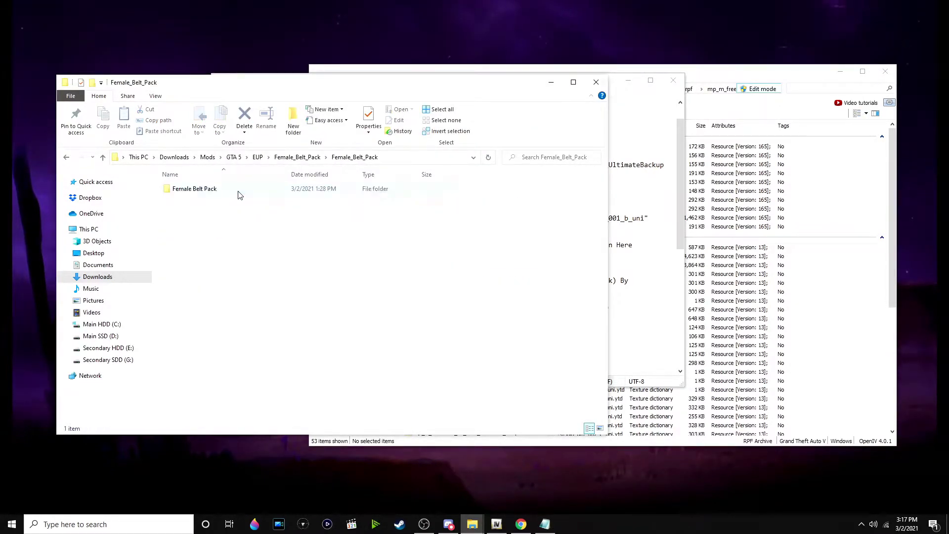
double_click(238, 190)
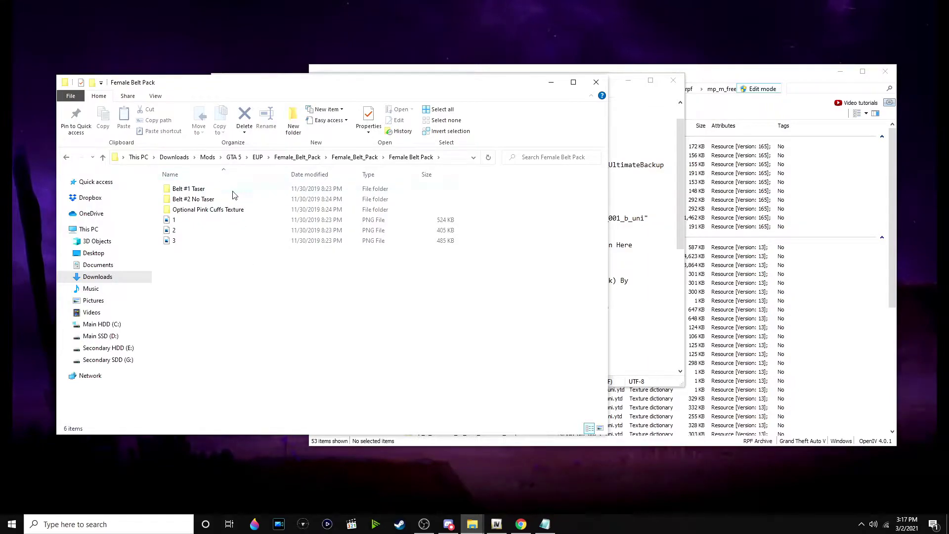
left_click_drag(232, 86, 202, 72)
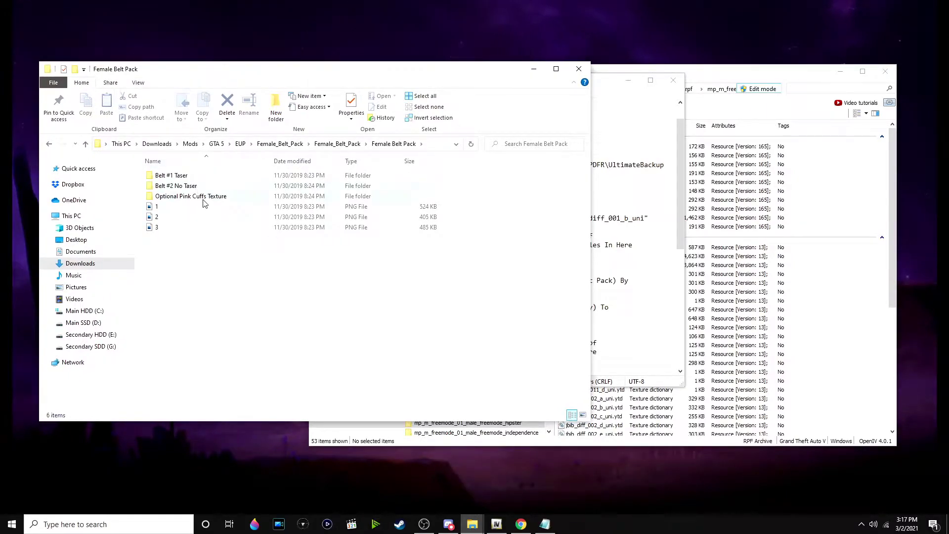
double_click(236, 177)
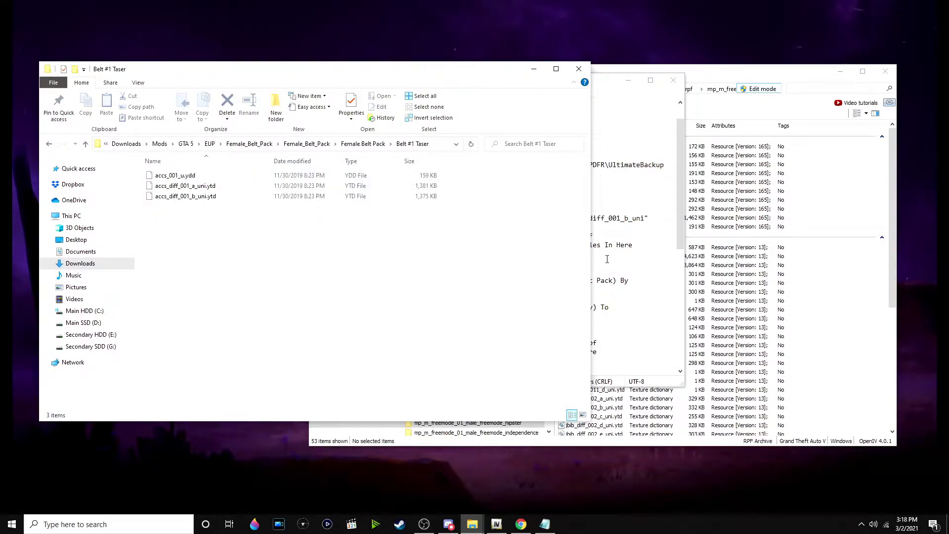
Compare the Belt #1 Taser file names with the names required in step 9 of the install notes.
left_click(278, 296)
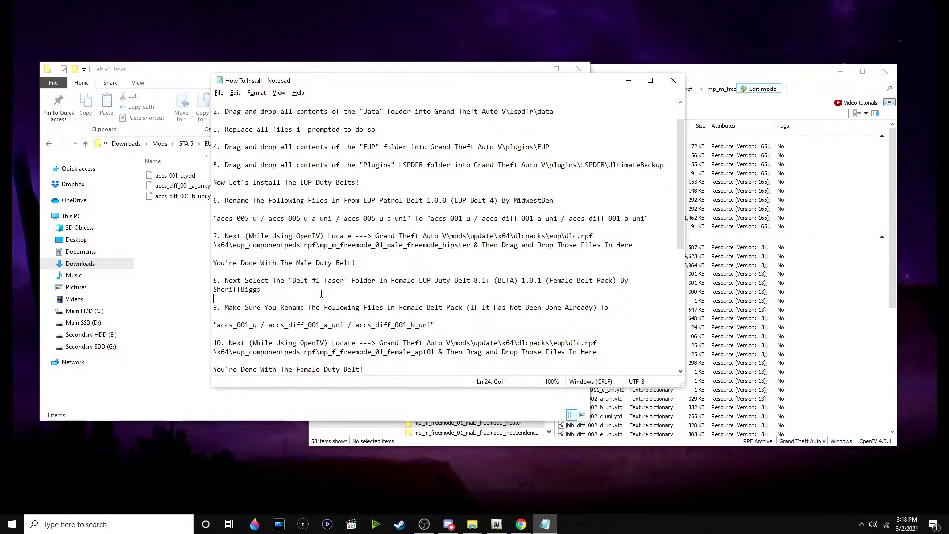
left_click(187, 176)
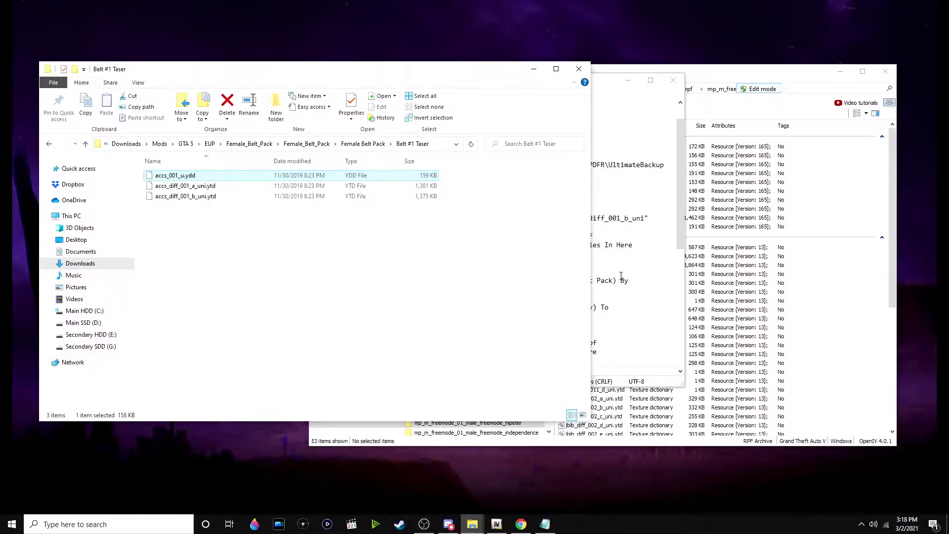
left_click(622, 276)
left_click(235, 328)
left_click_drag(235, 329, 443, 326)
left_click(443, 327)
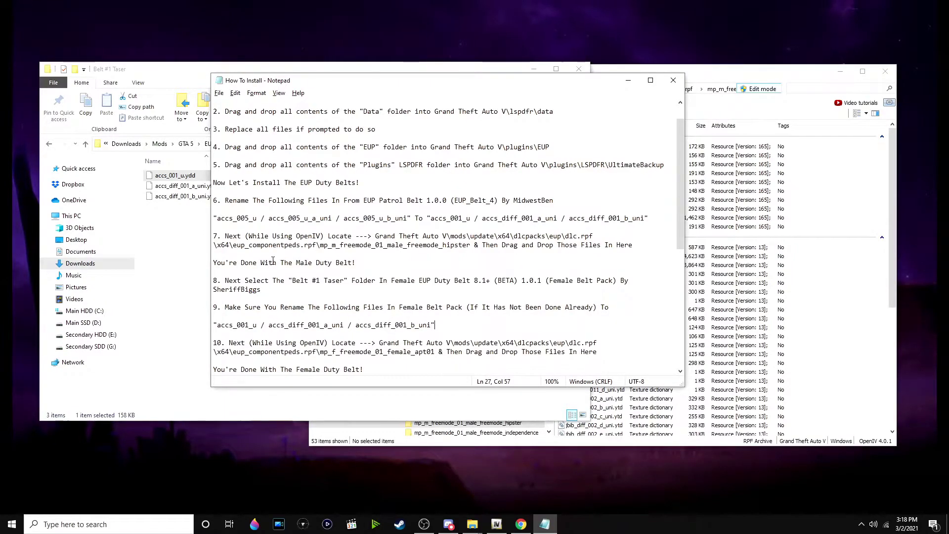
Read step 10 of the notes and open the mp_f_freemode_01_female_apt01 folder under eup_componentpeds.rpf in OpenIV, checking it against the notes.
scroll(308, 286, "down", 1)
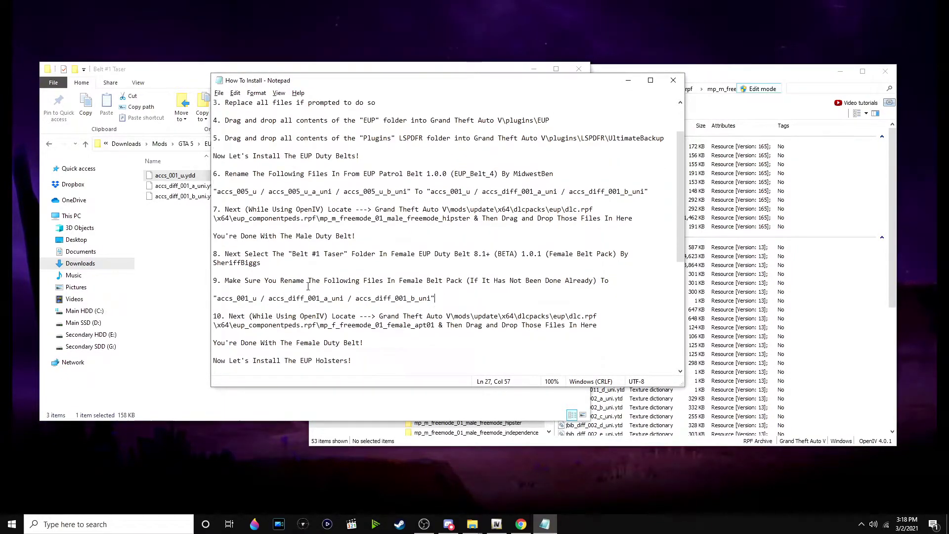
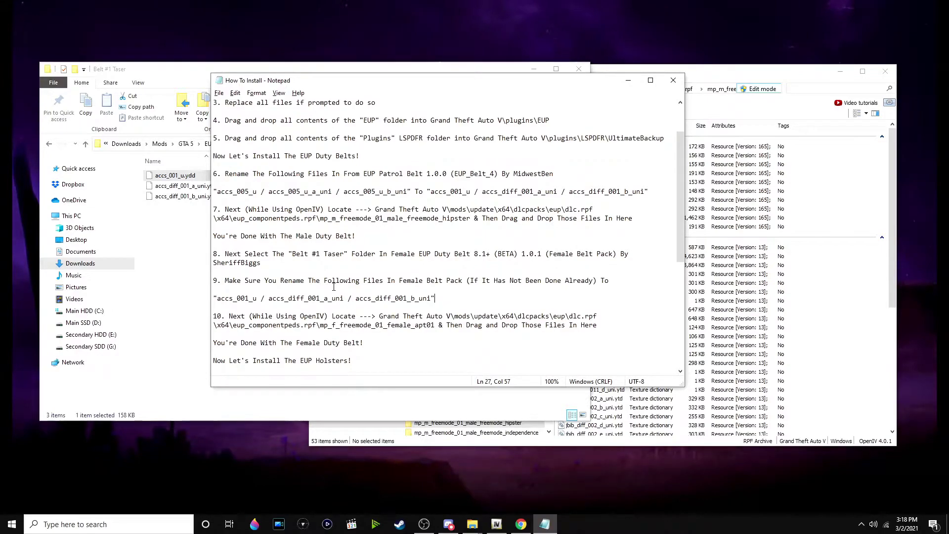
scroll(615, 300, "down", 1)
left_click(616, 300)
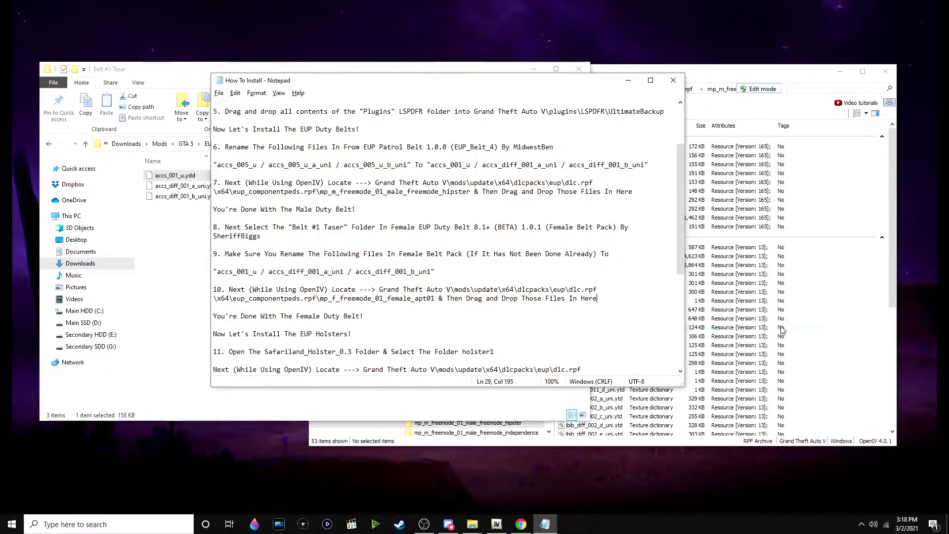
left_click(874, 327)
scroll(458, 292, "up", 5)
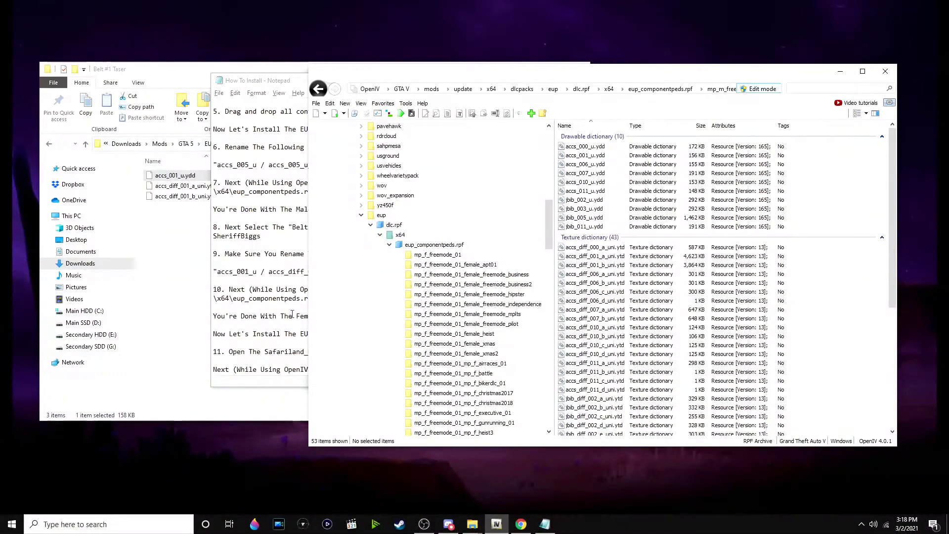
left_click(251, 298)
left_click(833, 345)
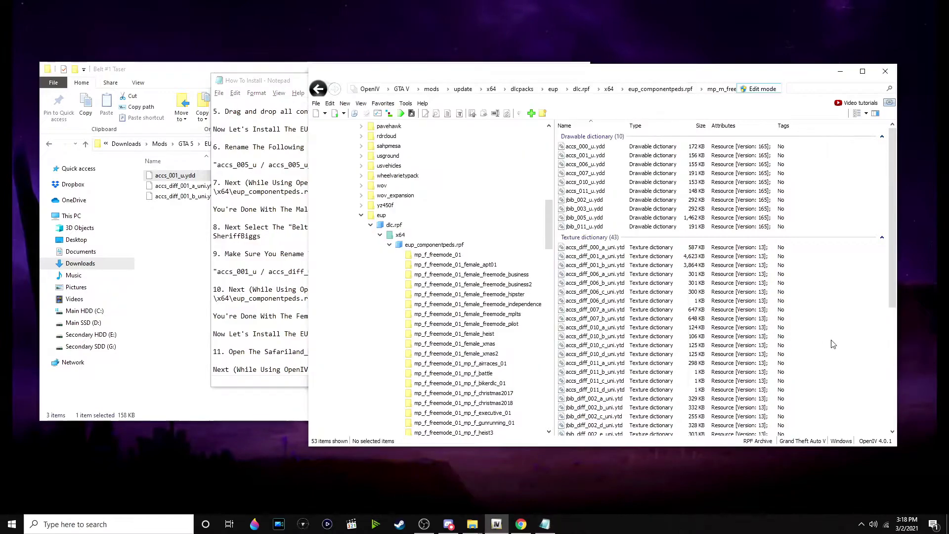
left_click(504, 268)
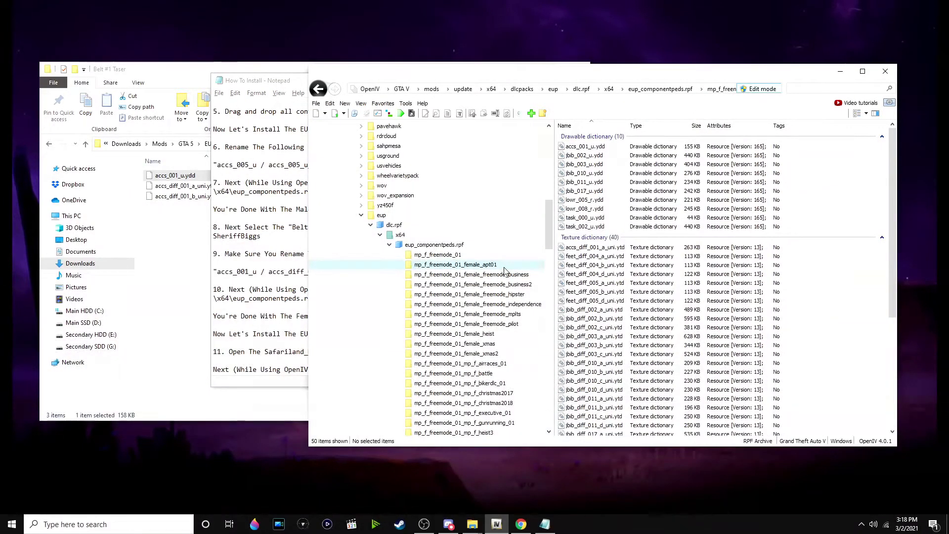
left_click(277, 281)
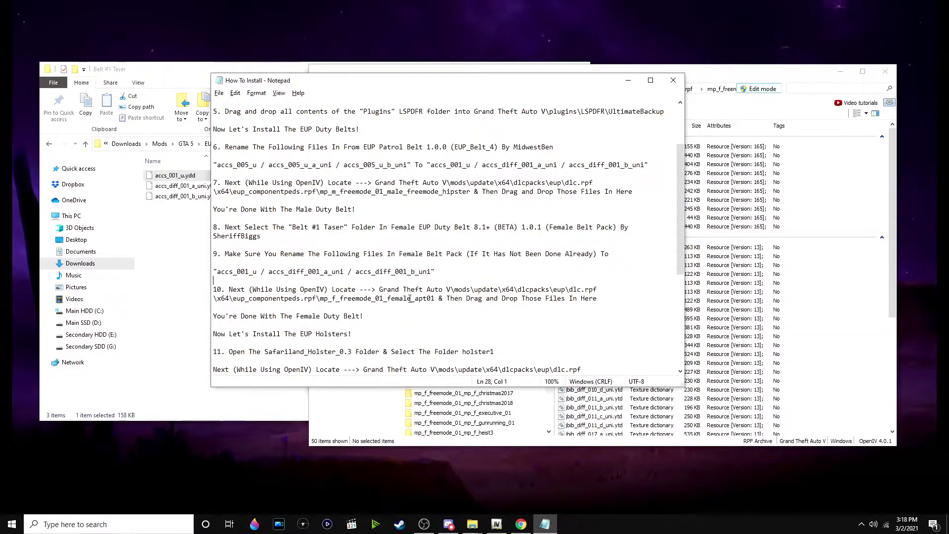
Recheck step 10 of the notes and copy the three Belt #1 Taser files into mp_f_freemode_01_female_apt01 in OpenIV.
left_click_drag(607, 302, 309, 297)
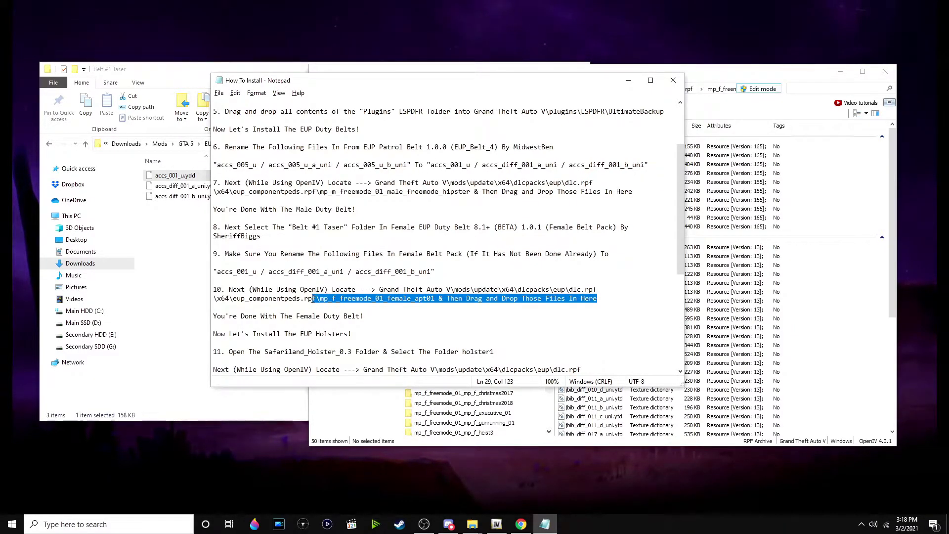
left_click(623, 297)
left_click(628, 80)
left_click_drag(270, 291, 704, 316)
left_click(664, 66)
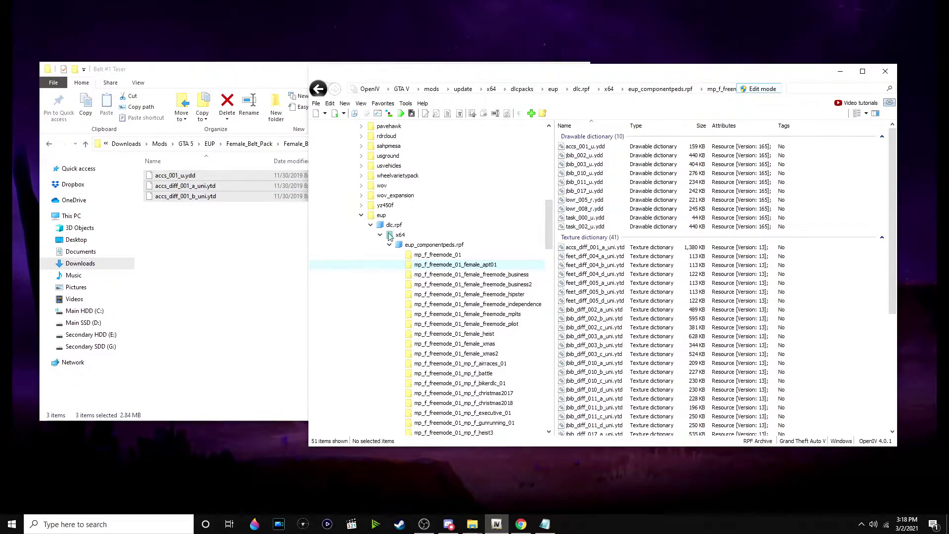
Read the EUP holster instructions in the install notes and return to the EUP downloads folder in File Explorer.
left_click(545, 524)
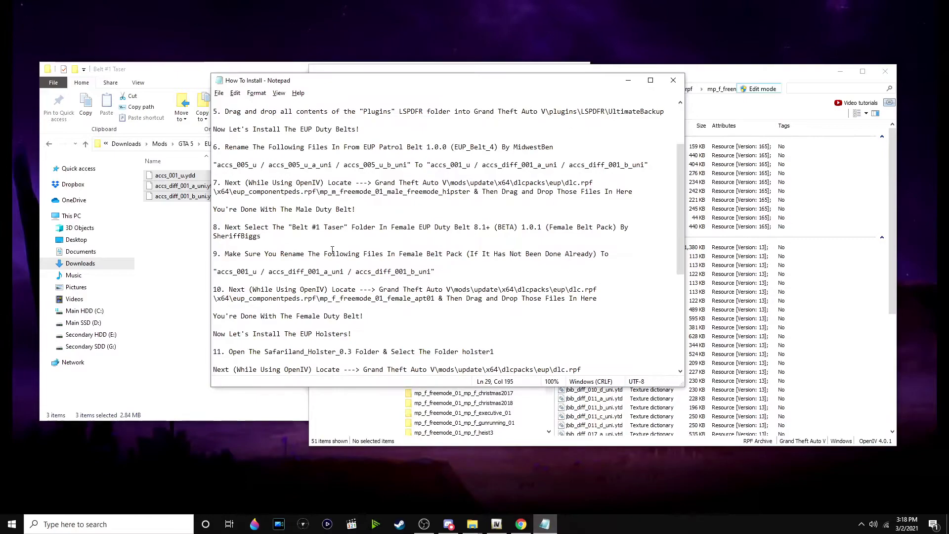
scroll(325, 246, "down", 2)
scroll(325, 246, "down", 1)
scroll(330, 249, "down", 2)
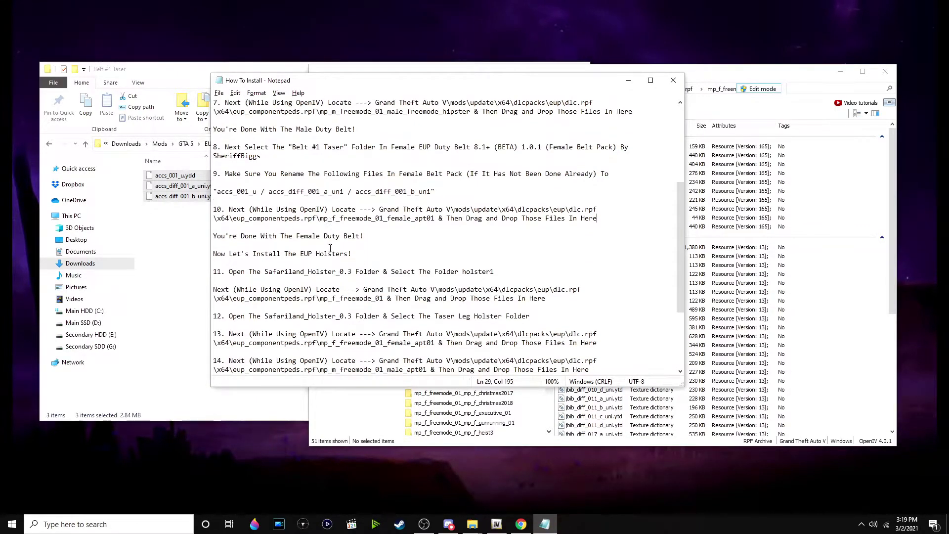
scroll(331, 249, "down", 1)
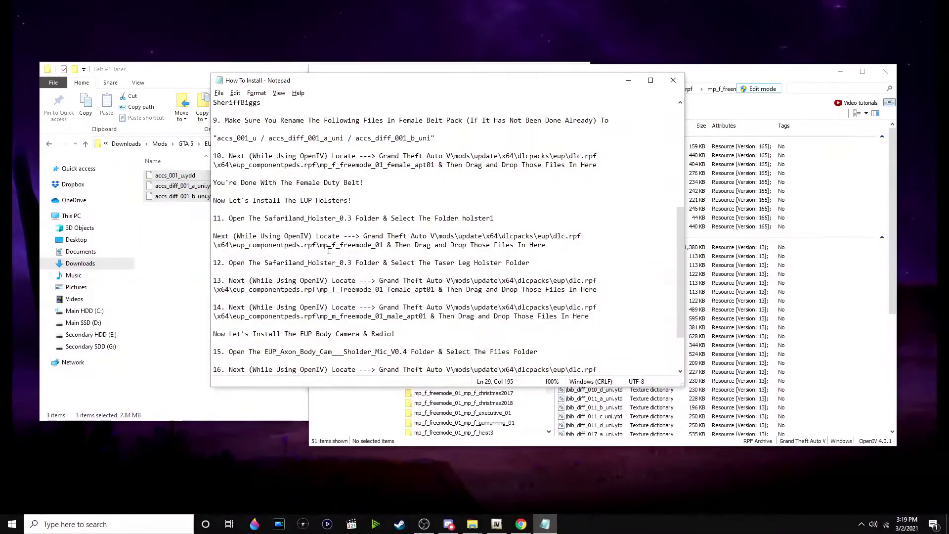
left_click(199, 236)
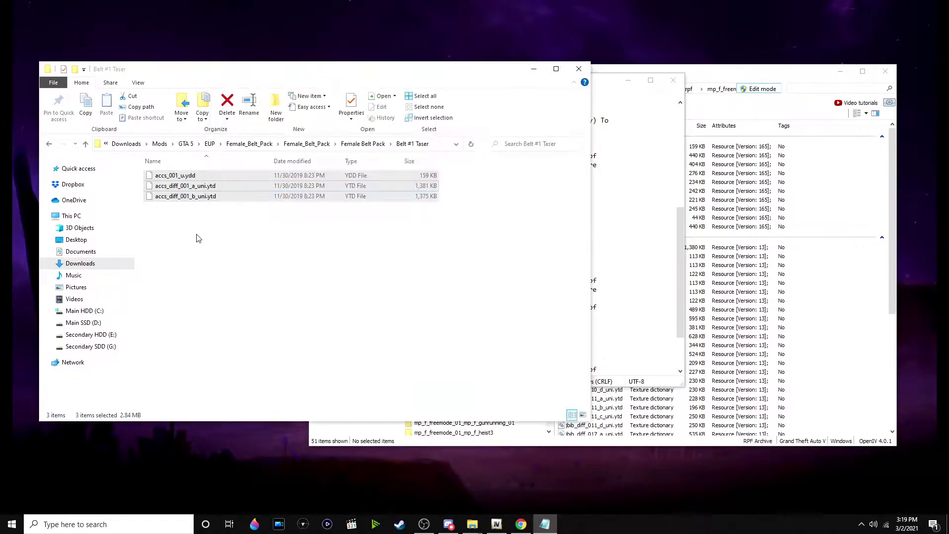
left_click(209, 143)
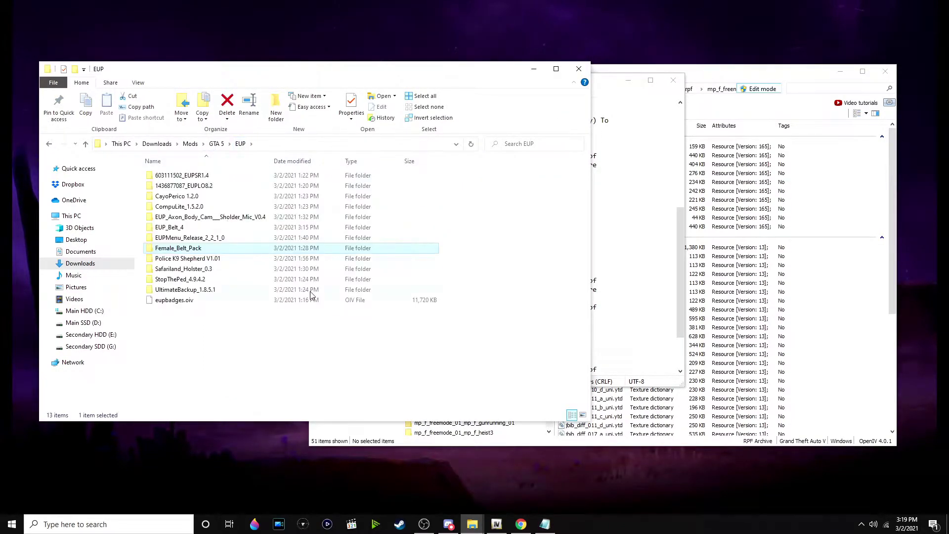
Consult step 11 of the notes and open the holster1 folder inside the files folder of Safariland_Holster_0.3.
left_click(545, 525)
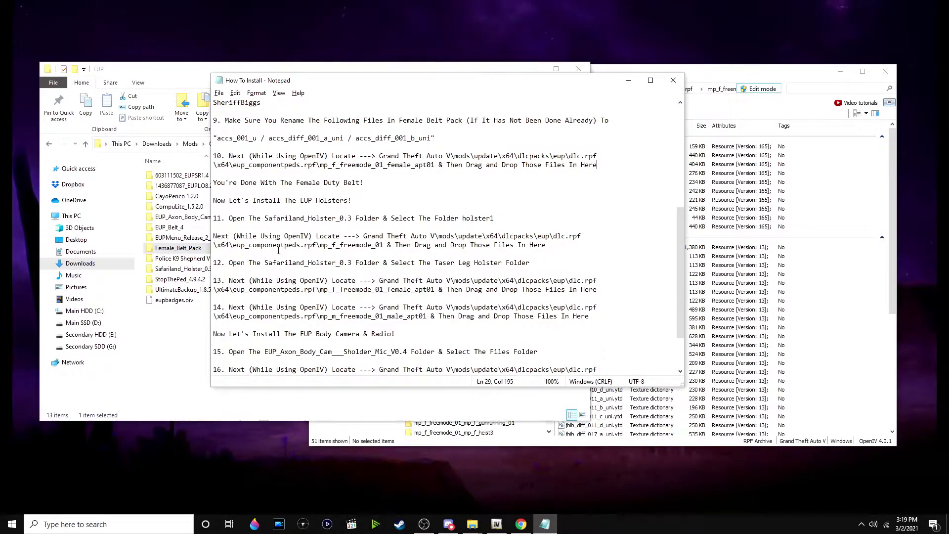
left_click(170, 350)
double_click(184, 269)
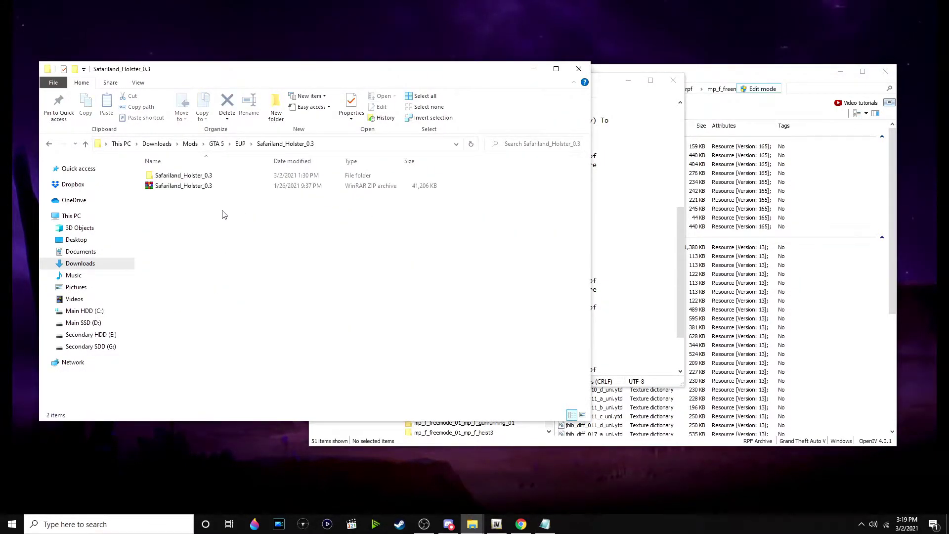
double_click(224, 176)
double_click(222, 176)
left_click(222, 176)
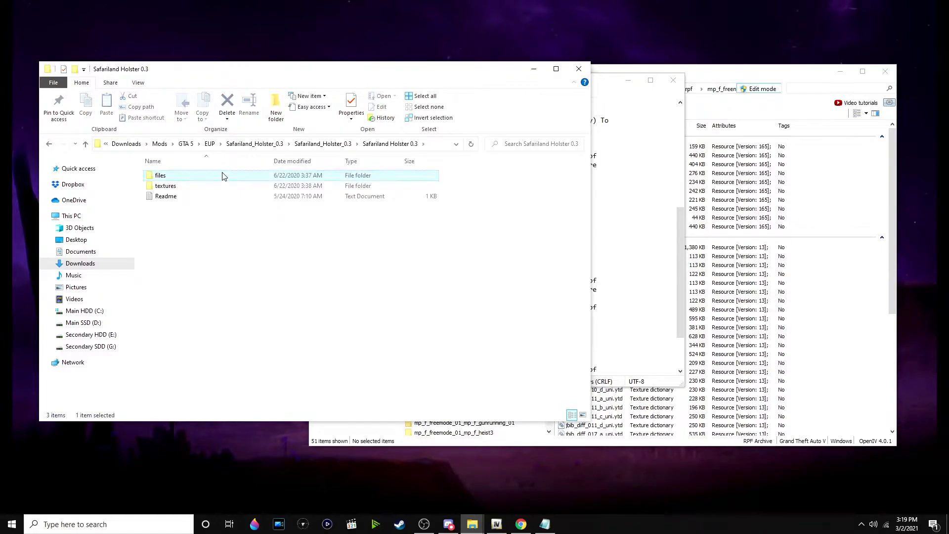
double_click(222, 176)
double_click(222, 176)
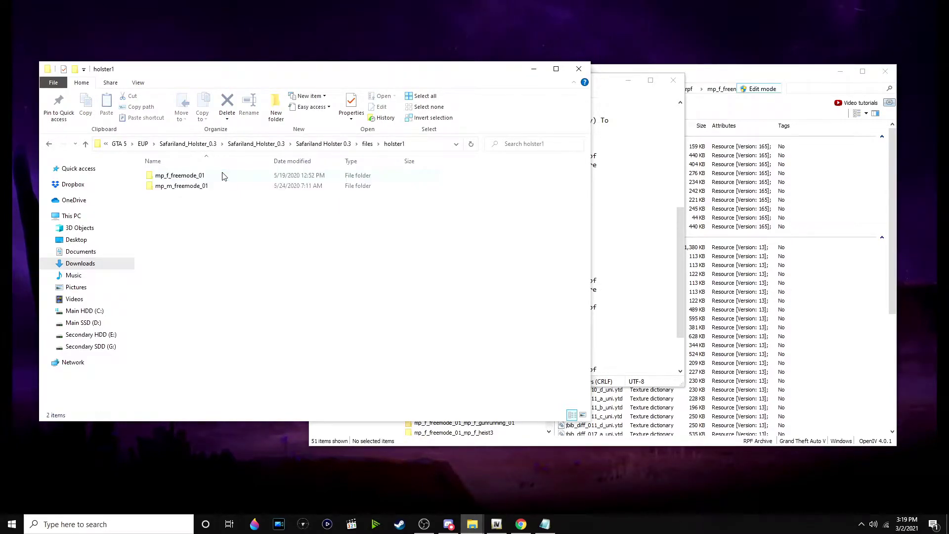
Check the holster destination in the notes and open the mp_f_freemode_01 folder under eup_componentpeds.rpf in OpenIV.
left_click(601, 352)
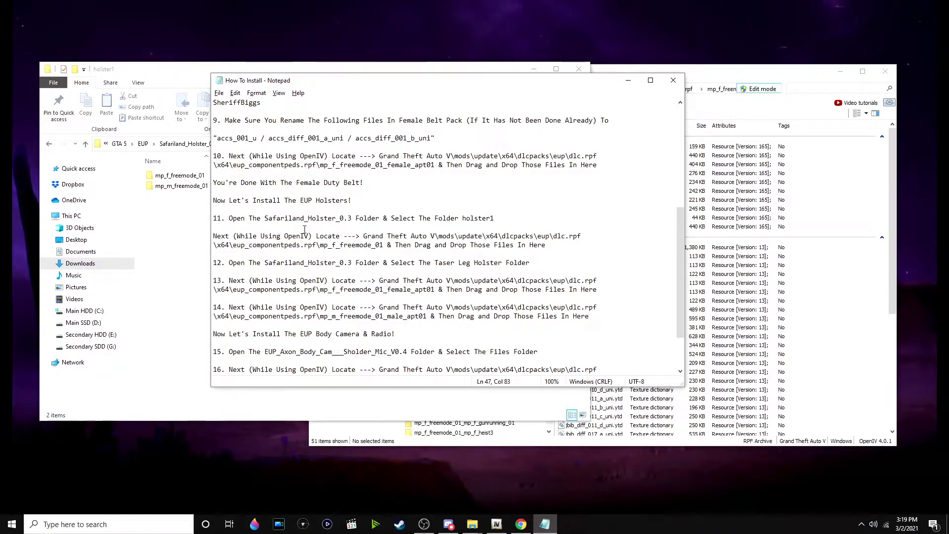
left_click(558, 247)
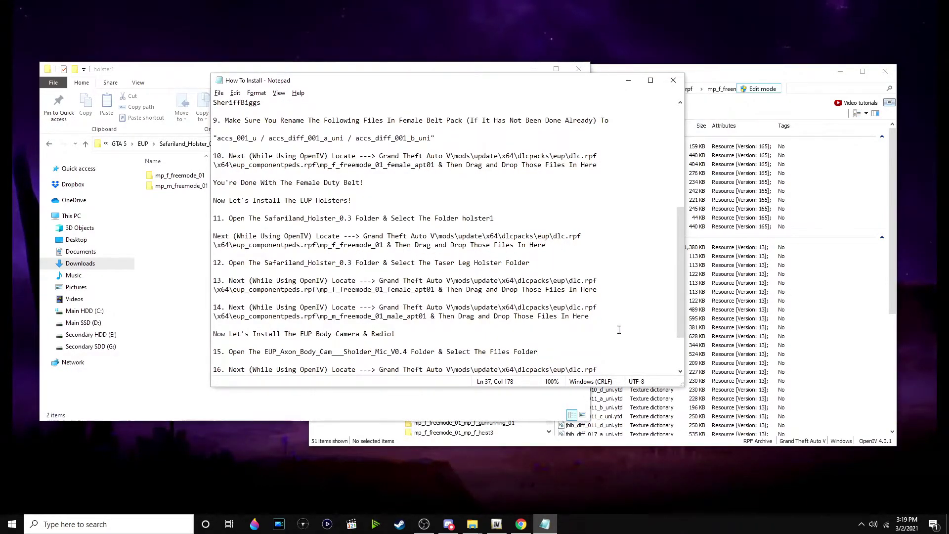
left_click(765, 319)
key("alt+Tab")
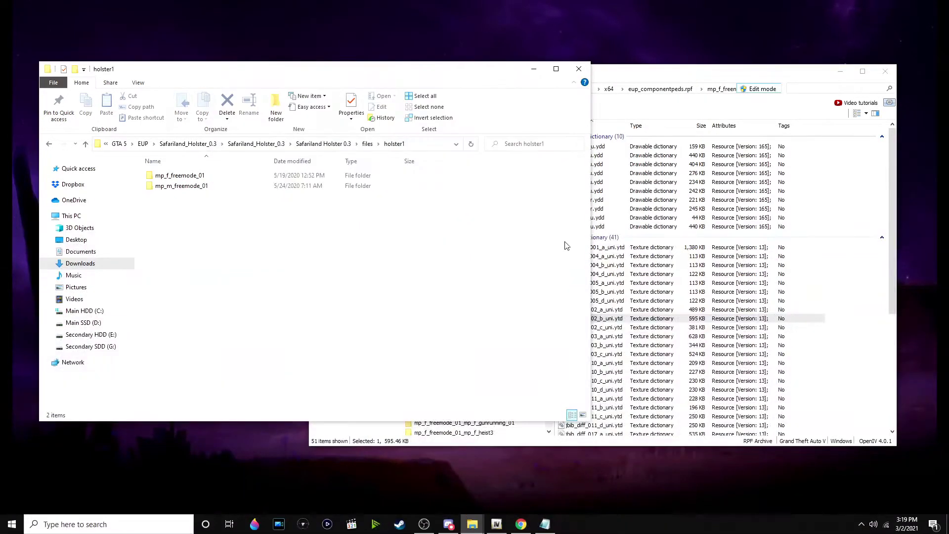
left_click(760, 274)
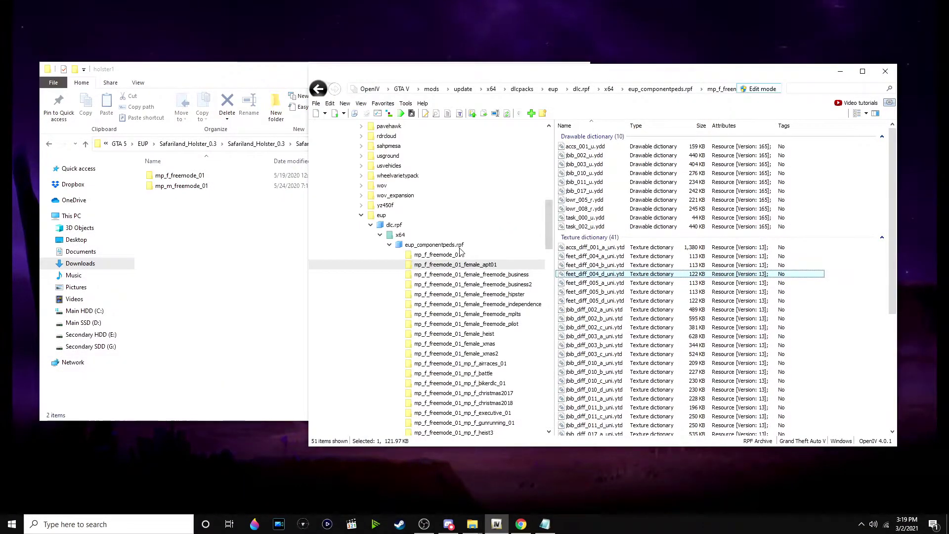
left_click(478, 263)
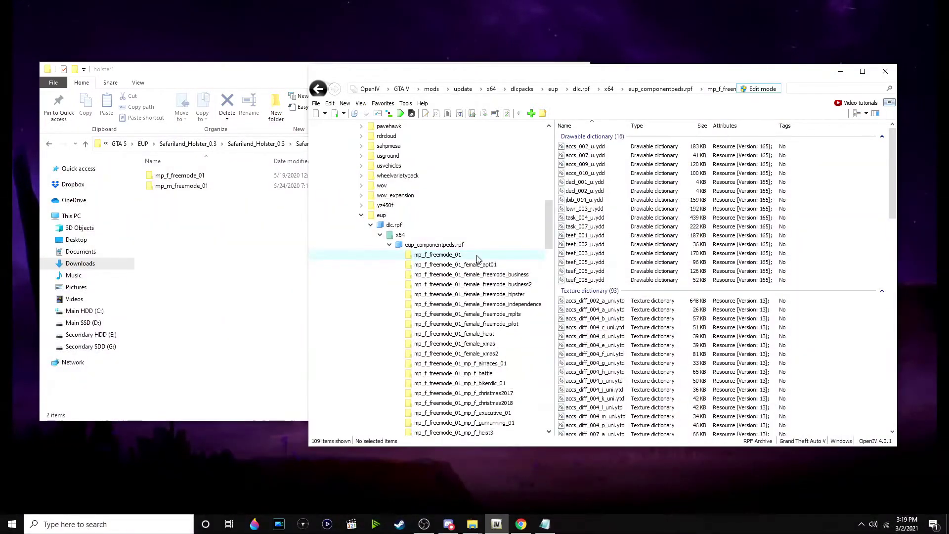
Copy all eight files from holster1's mp_f_freemode_01 folder into the matching mp_f_freemode_01 folder in OpenIV.
left_click(202, 177)
double_click(202, 177)
left_click_drag(271, 308, 186, 167)
left_click_drag(277, 240, 692, 367)
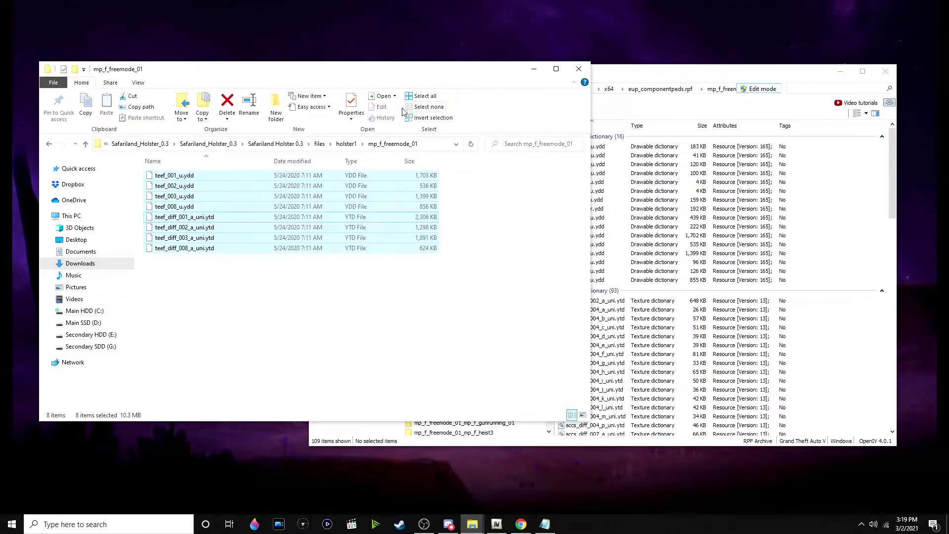
Copy all eight files from holster1's mp_m_freemode_01 folder into the mp_m_freemode_01 folder under eup_componentpeds.rpf in OpenIV.
left_click(347, 144)
left_click(207, 194)
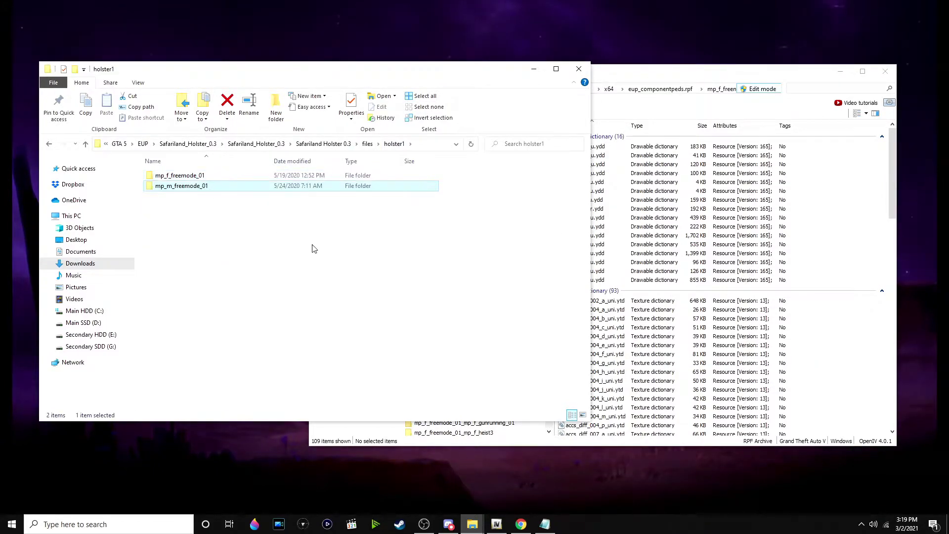
key("alt+Tab")
key("Down")
key("Down")
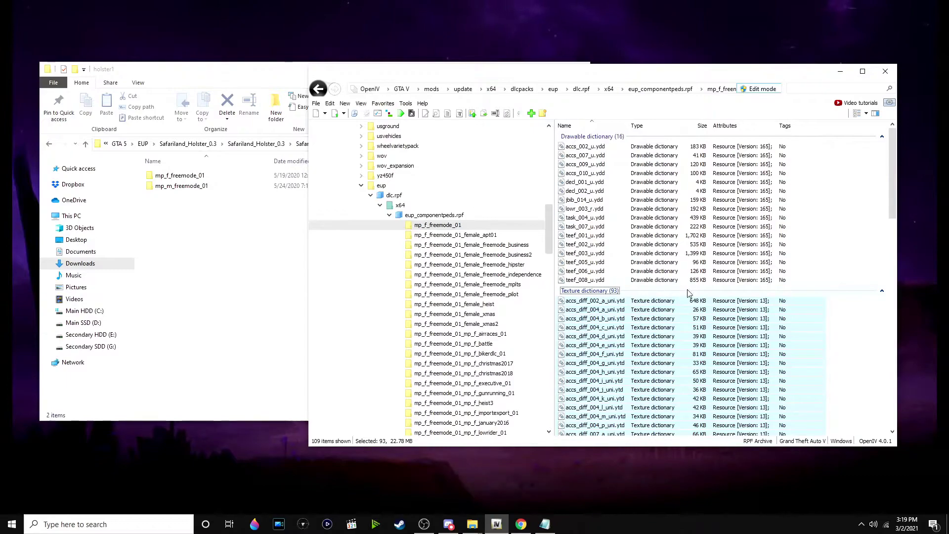
scroll(475, 218, "down", 3)
scroll(475, 219, "down", 2)
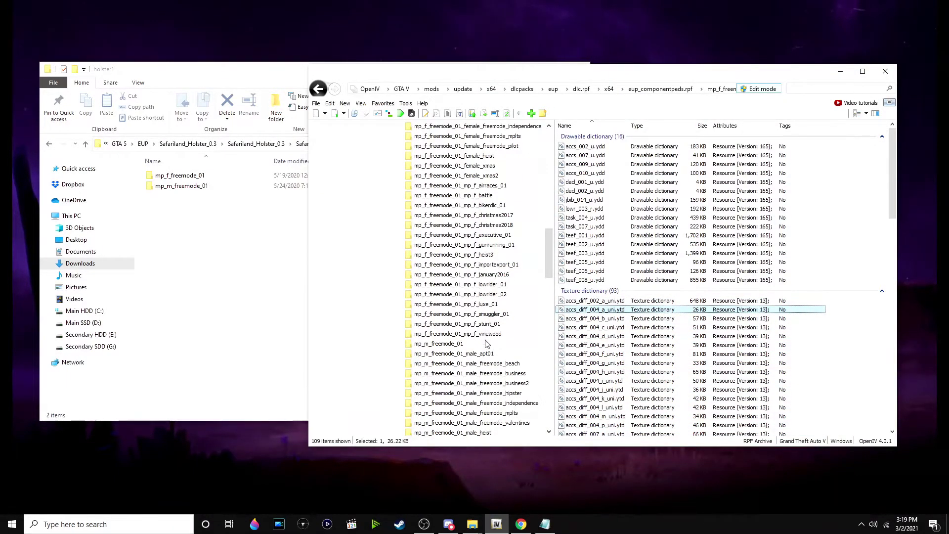
left_click(485, 344)
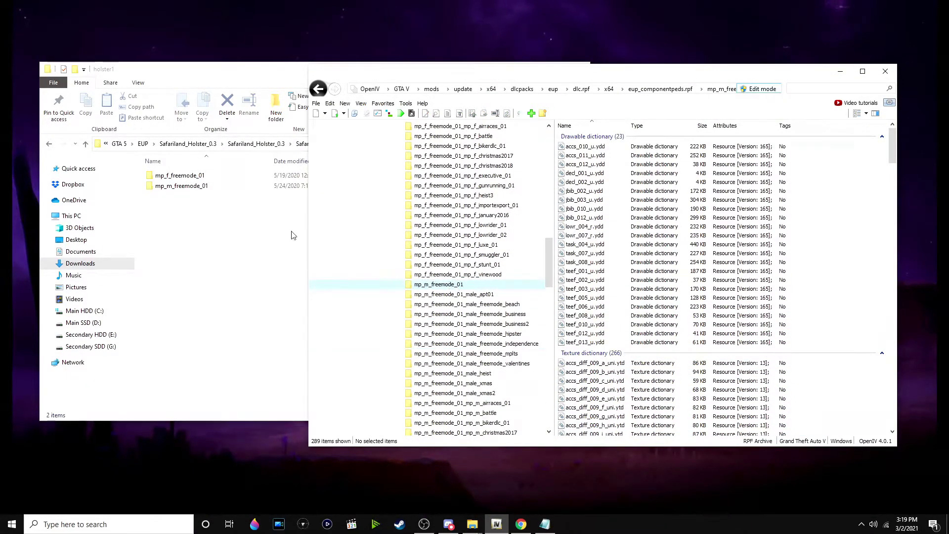
double_click(198, 187)
left_click_drag(269, 296, 194, 167)
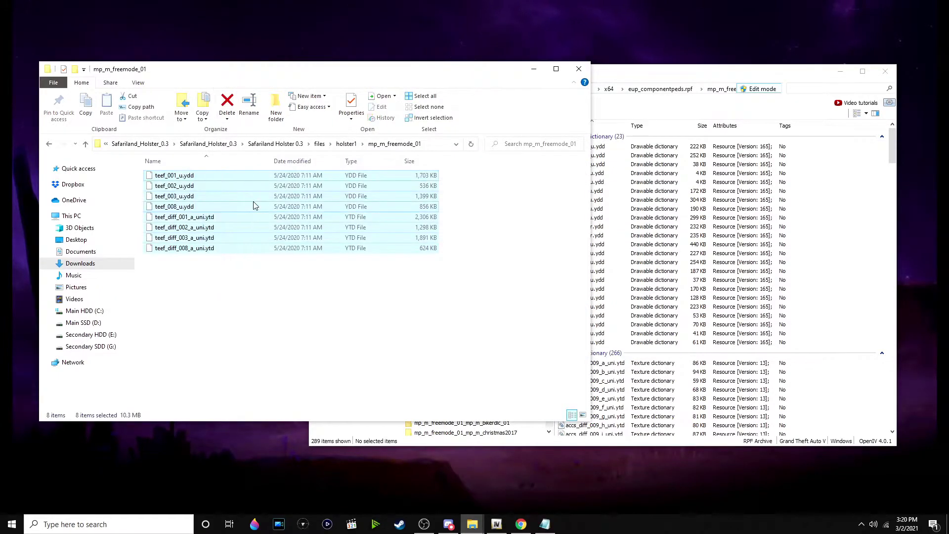
left_click_drag(237, 227, 694, 253)
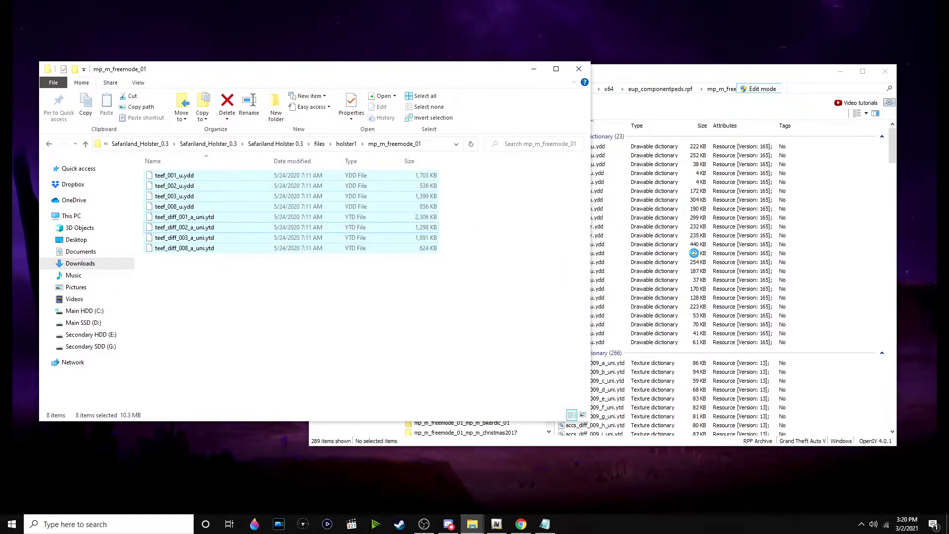
Copy the four female files from the with Taser Leg Holster folder into mp_f_freemode_01_female_apt01 in OpenIV.
left_click(345, 143)
left_click(371, 144)
double_click(275, 186)
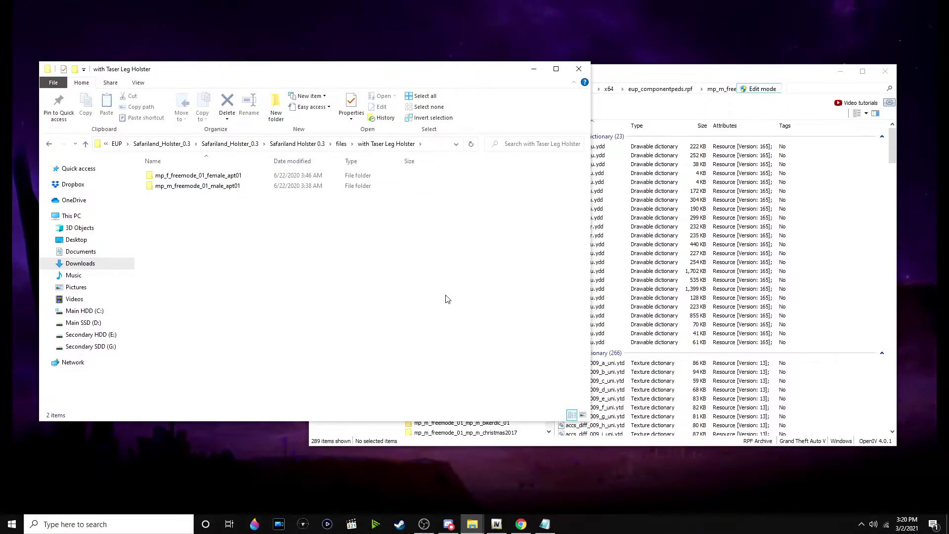
left_click(643, 291)
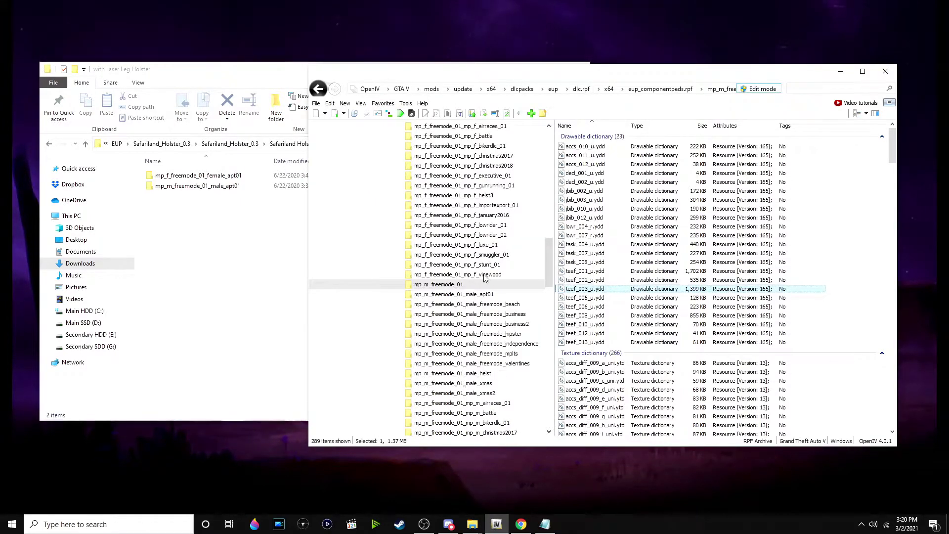
scroll(476, 268, "up", 6)
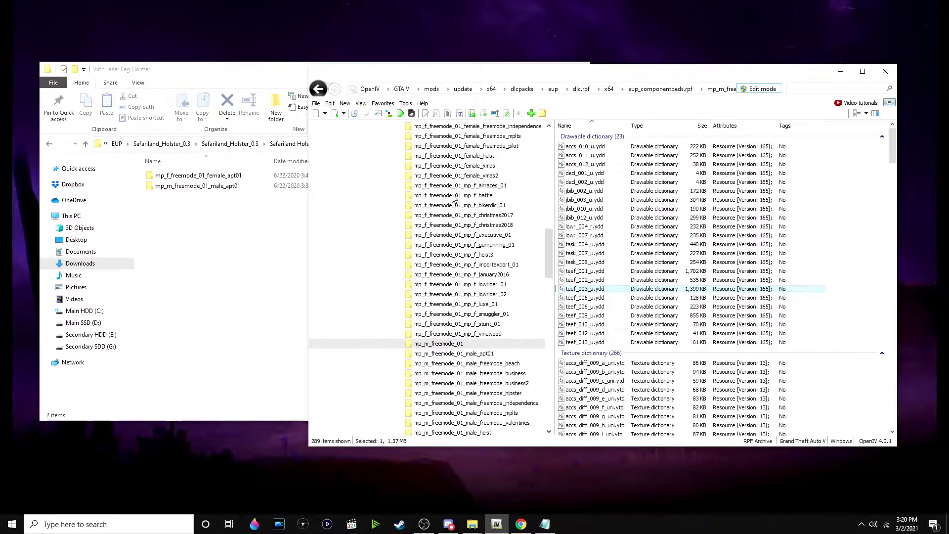
left_click(494, 207)
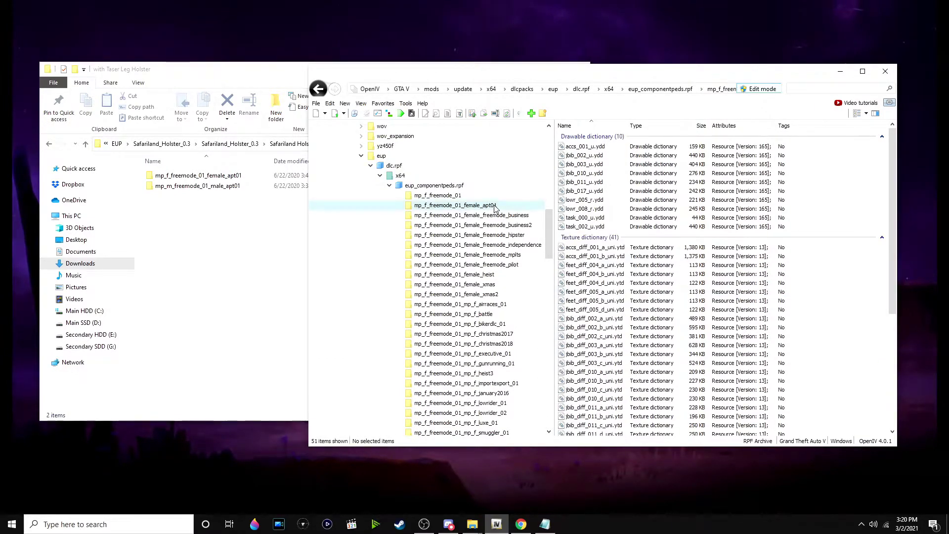
double_click(198, 175)
left_click_drag(264, 289, 221, 55)
left_click_drag(354, 203, 683, 350)
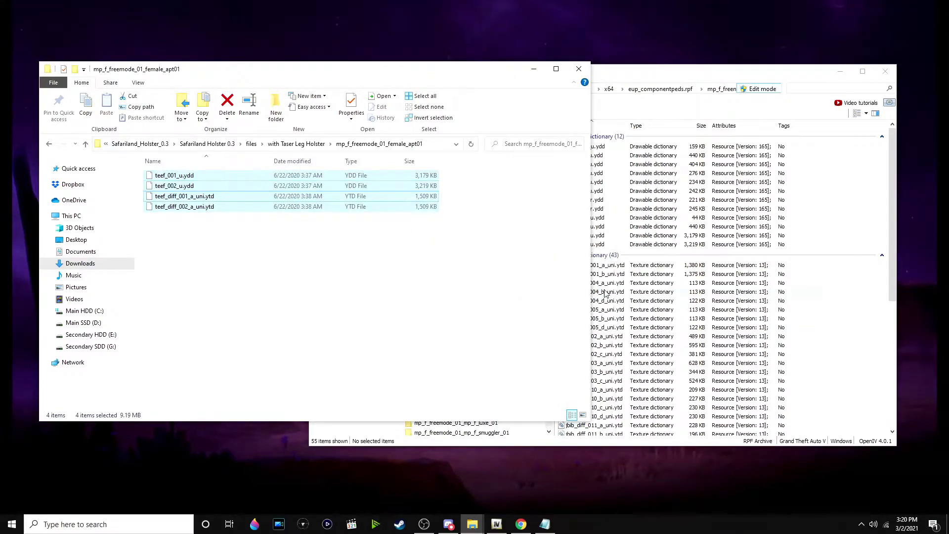
Copy the four male files from the with Taser Leg Holster folder into mp_m_freemode_01_male_apt01 in OpenIV.
left_click(312, 144)
left_click(225, 185)
left_click(680, 313)
scroll(443, 241, "down", 10)
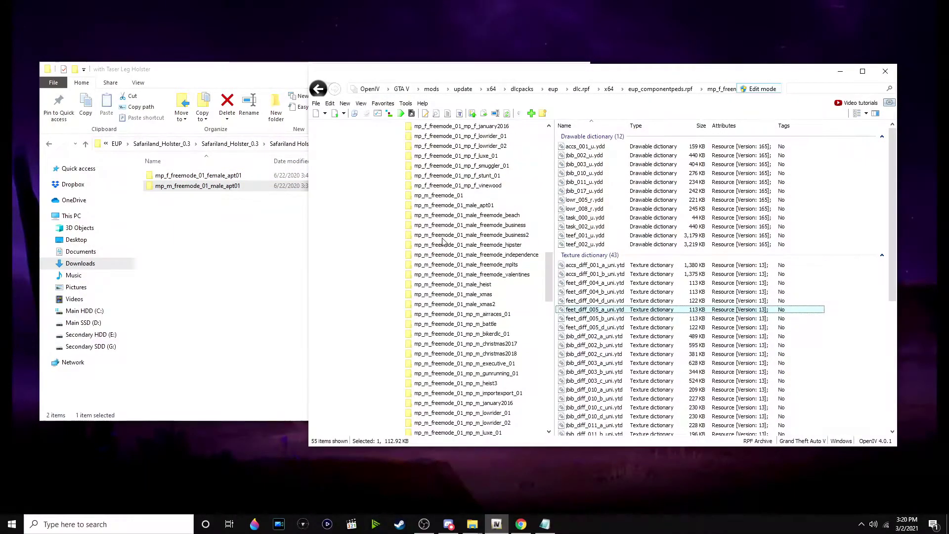
left_click(467, 205)
left_click(225, 185)
double_click(227, 185)
left_click_drag(255, 274, 201, 171)
left_click_drag(238, 207, 620, 345)
left_click(503, 297)
left_click(634, 293)
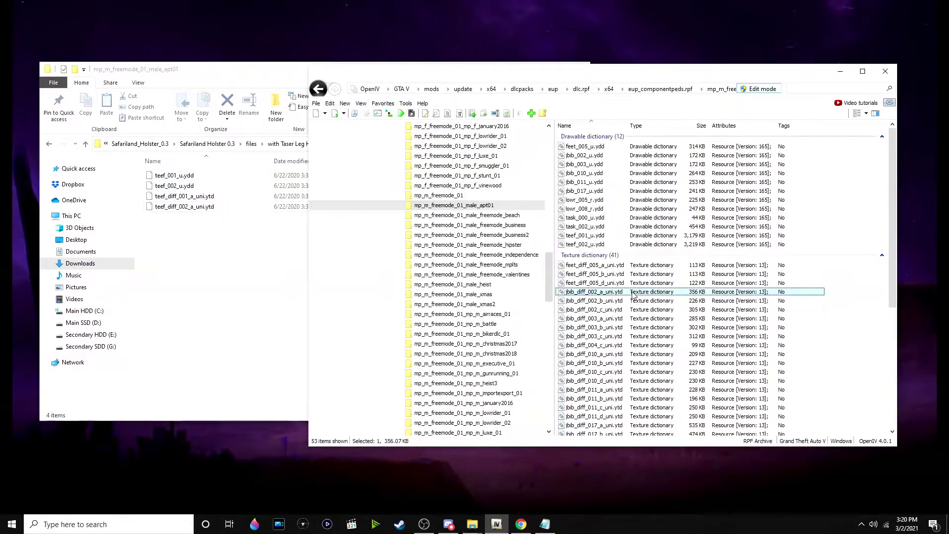
Look inside the textures folder of Safariland Holster 0.3 and return to its parent folder.
left_click(252, 271)
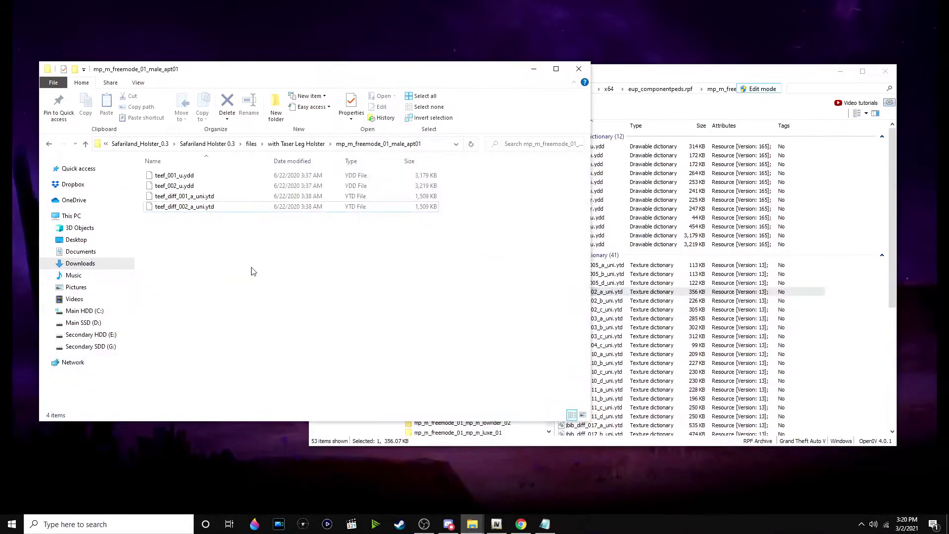
left_click(315, 146)
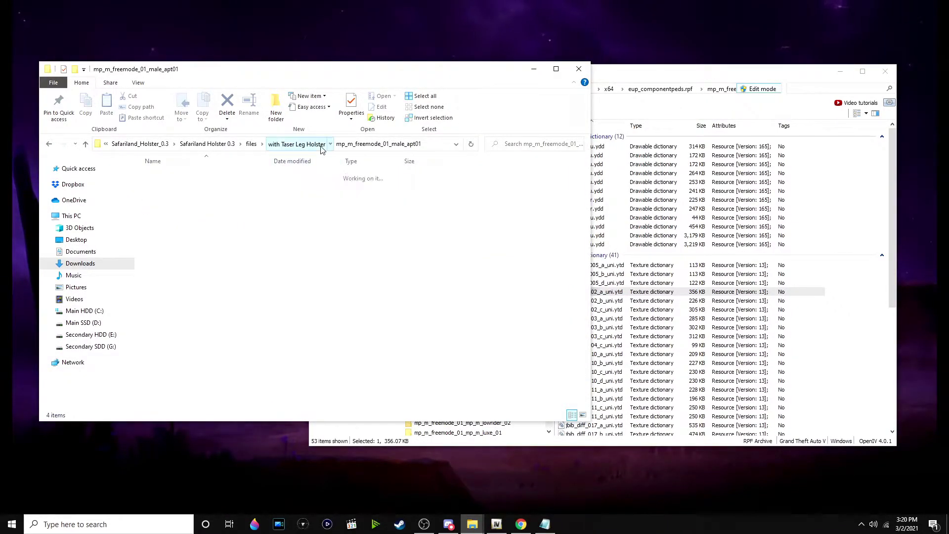
left_click(341, 144)
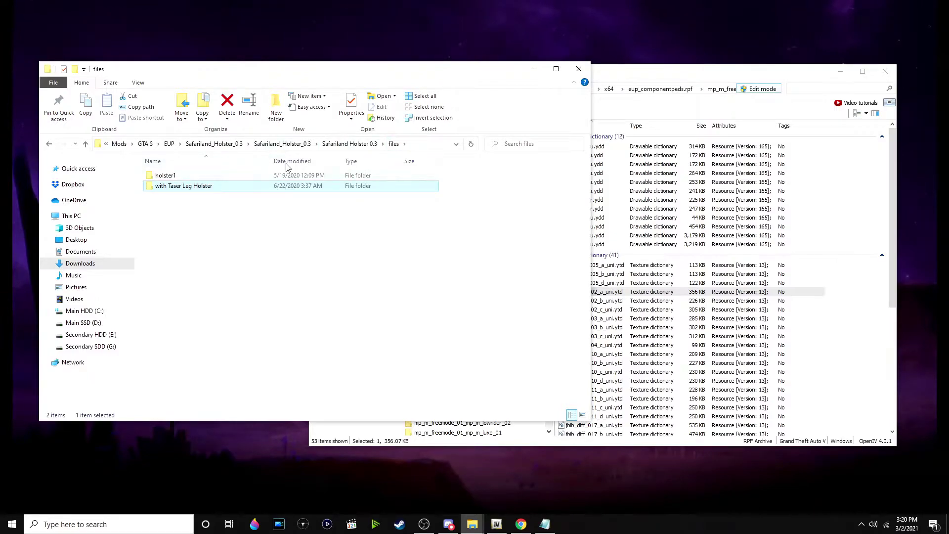
left_click(330, 143)
double_click(297, 187)
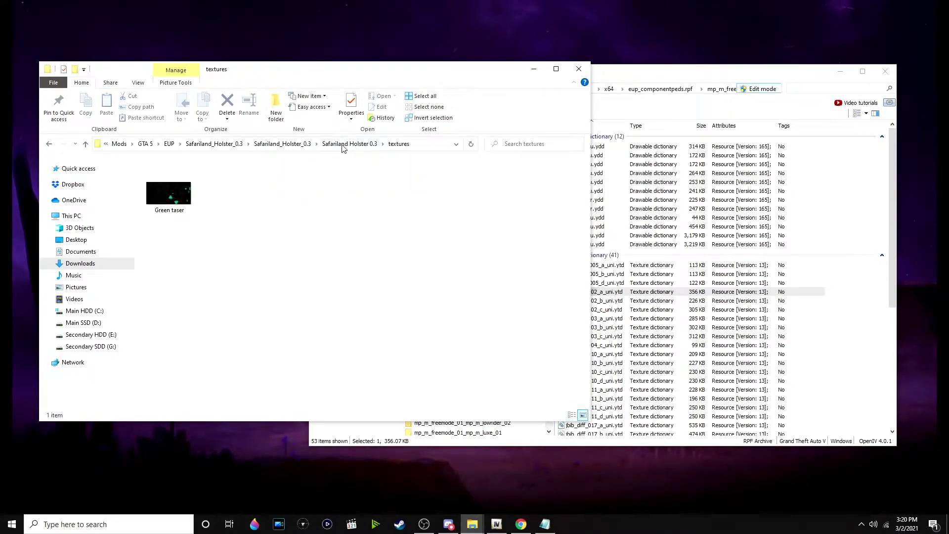
left_click(342, 144)
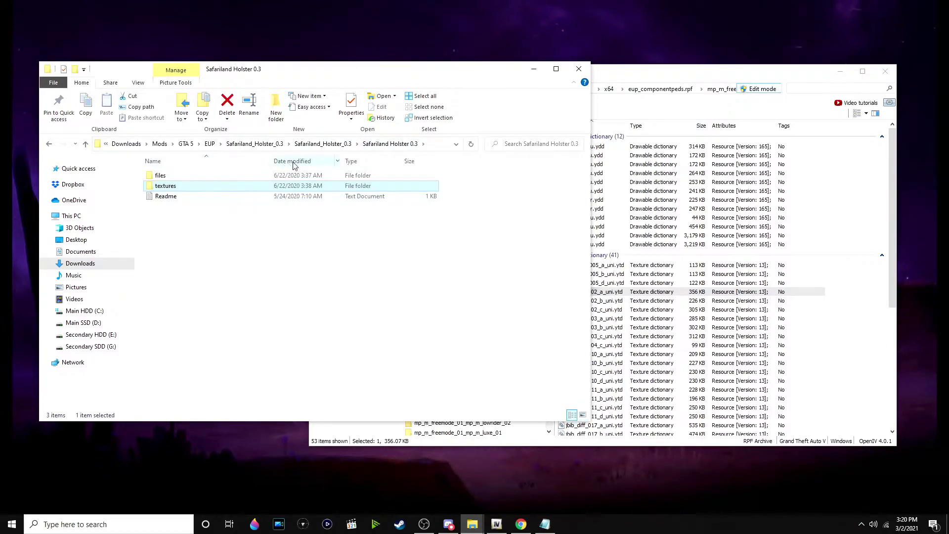
Return to the EUP folder and read the body camera and radio instructions in the How To Install notes.
left_click(307, 143)
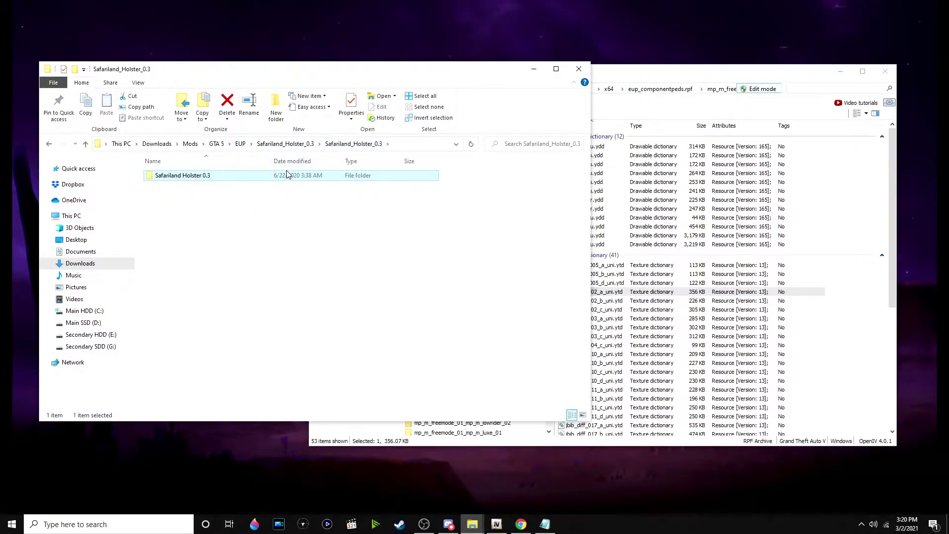
left_click(286, 145)
left_click(241, 144)
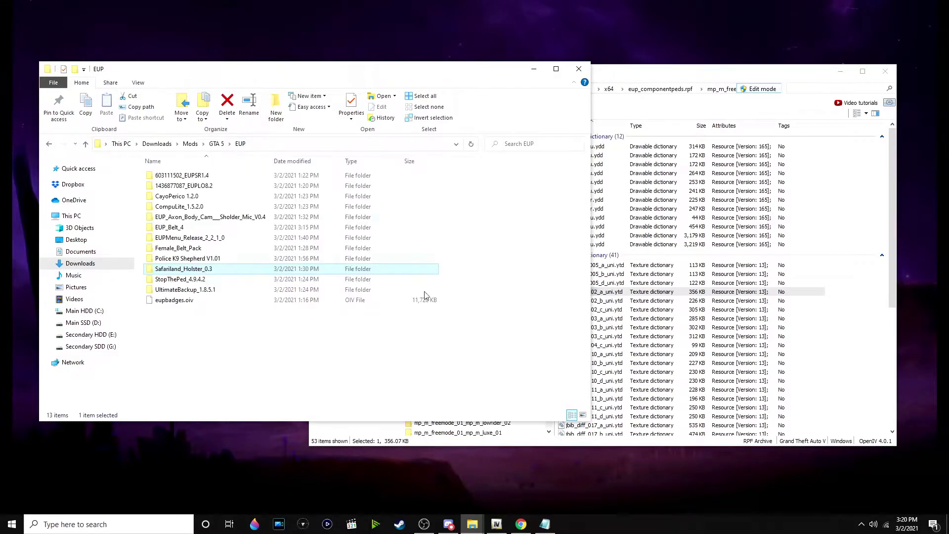
left_click(544, 524)
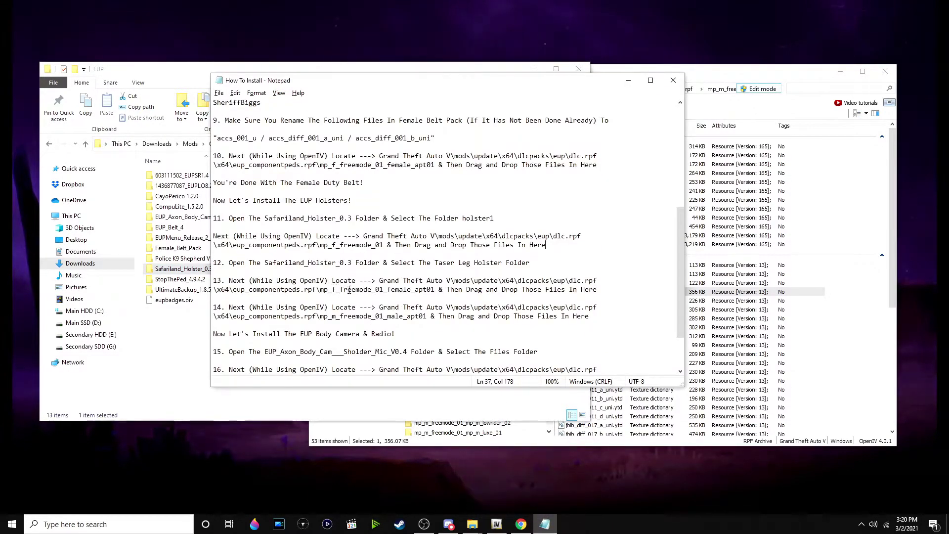
scroll(381, 223, "down", 1)
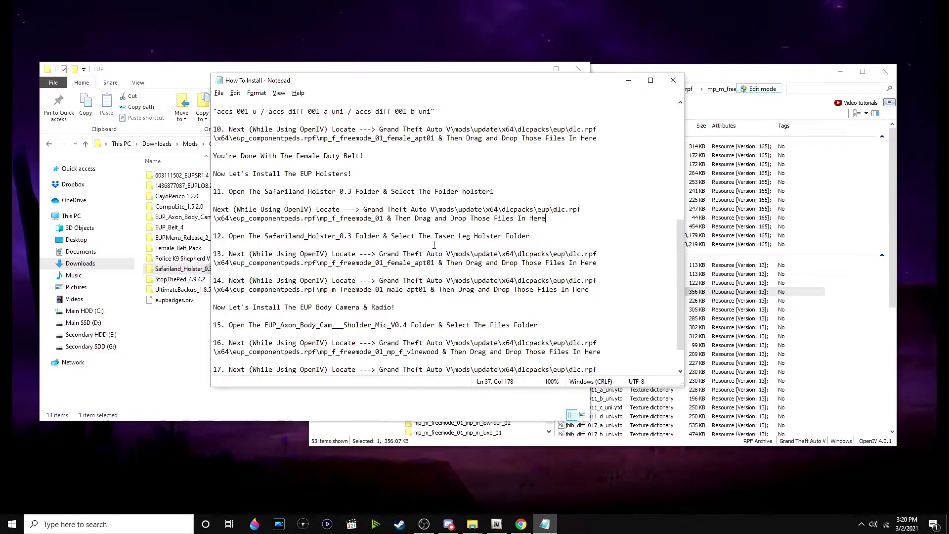
scroll(435, 245, "down", 1)
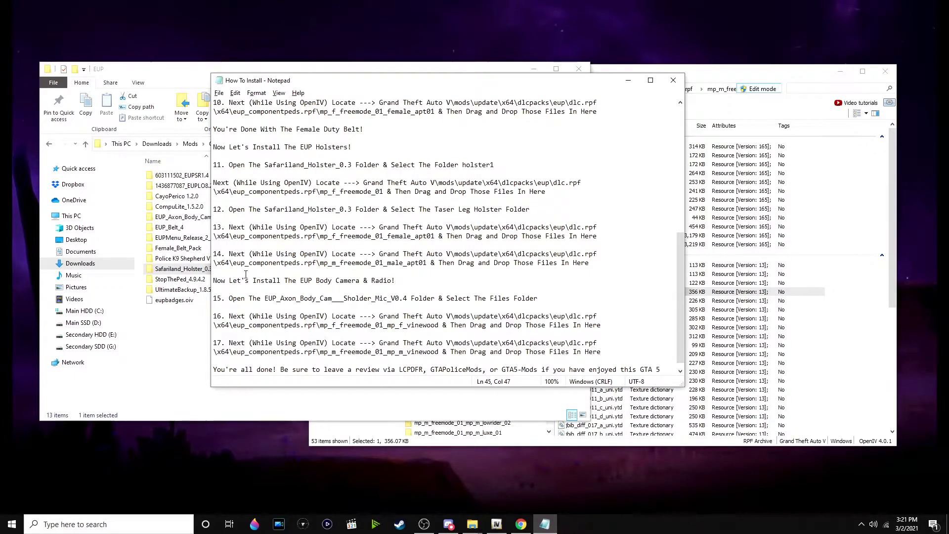
scroll(308, 259, "down", 1)
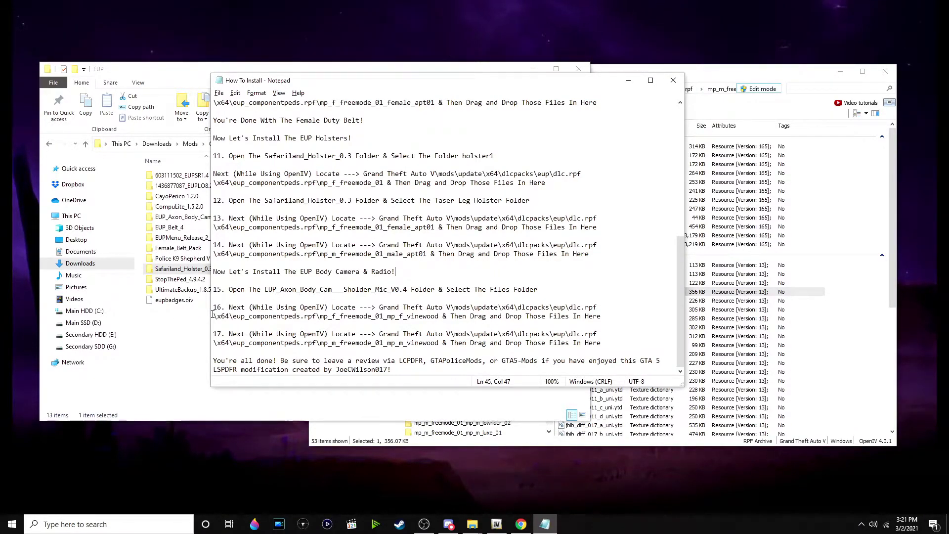
Open the files folder inside EUP_Axon_Body_Cam___Sholder_Mic_V0.4 and minimize the How To Install notes.
left_click(200, 308)
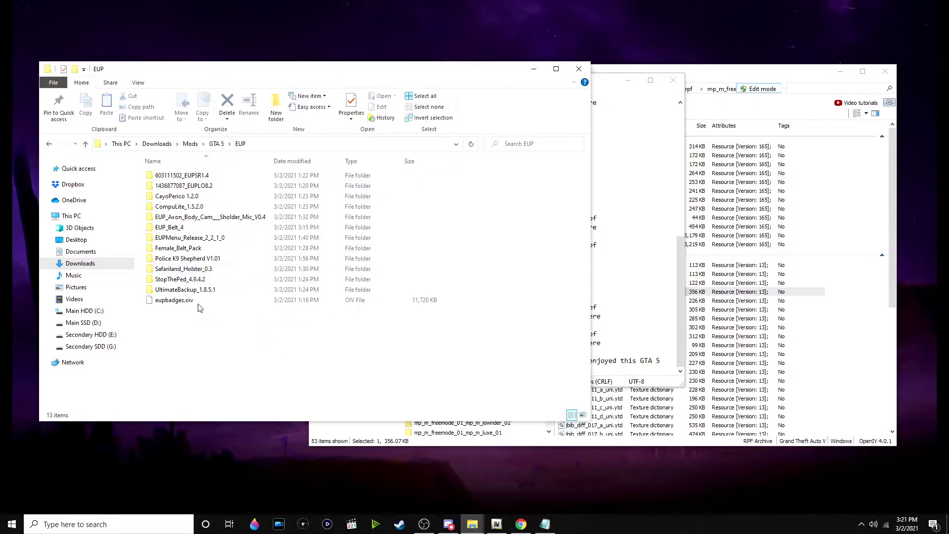
double_click(263, 219)
double_click(244, 177)
double_click(243, 176)
double_click(243, 176)
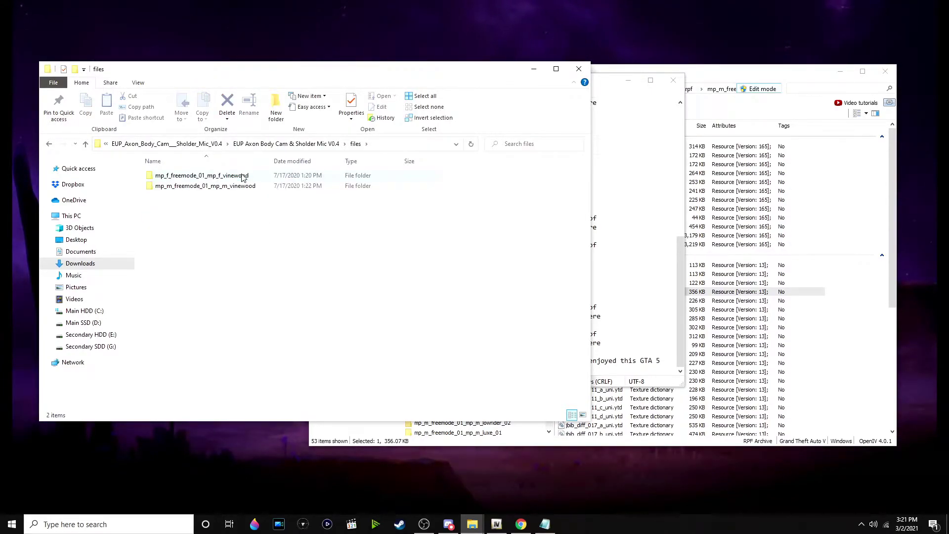
left_click(626, 221)
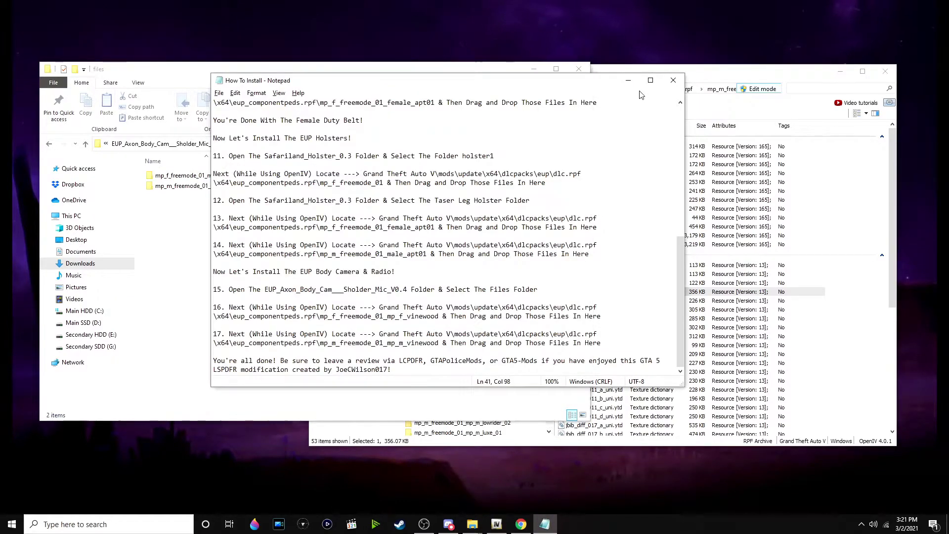
left_click(628, 80)
Copy all eight files from the body cam's mp_f_freemode_01_mp_f_vinewood folder into the folder of the same name in OpenIV.
left_click(250, 177)
left_click(652, 301)
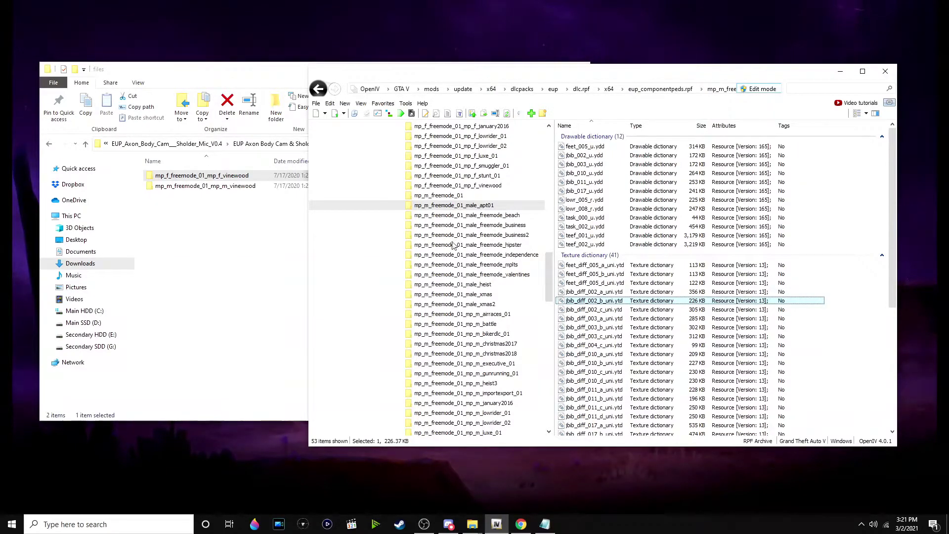
scroll(452, 246, "down", 4)
scroll(463, 255, "up", 6)
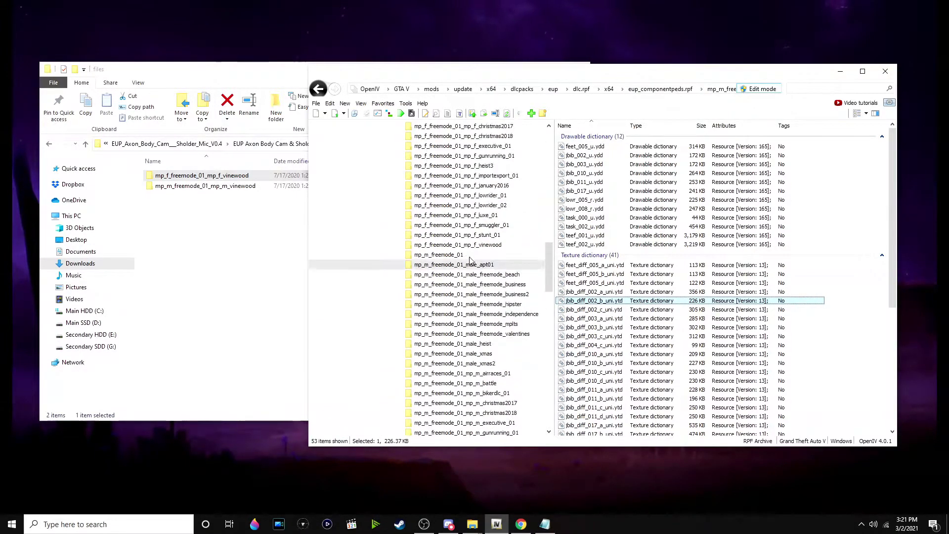
scroll(469, 260, "up", 1)
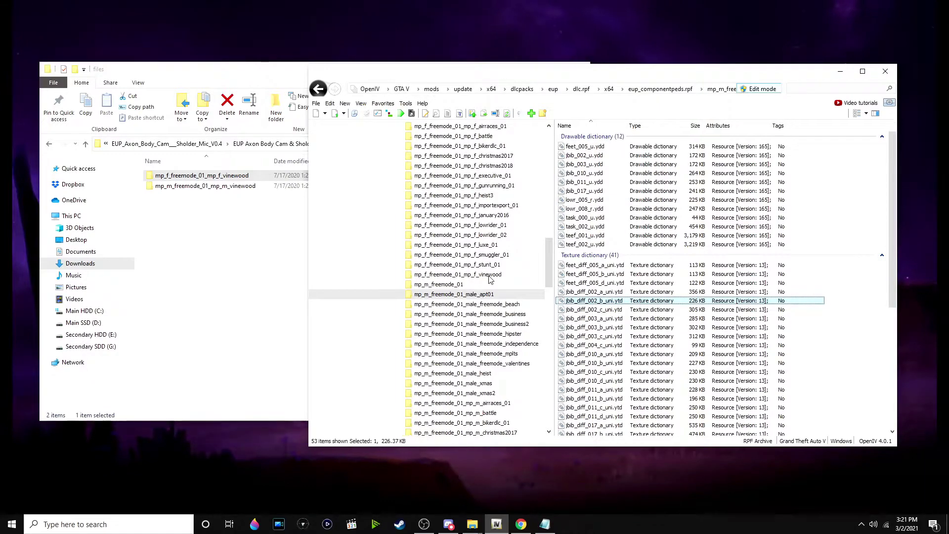
left_click(489, 276)
scroll(490, 277, "down", 1)
double_click(230, 177)
left_click_drag(277, 310, 172, 167)
left_click_drag(242, 233, 704, 316)
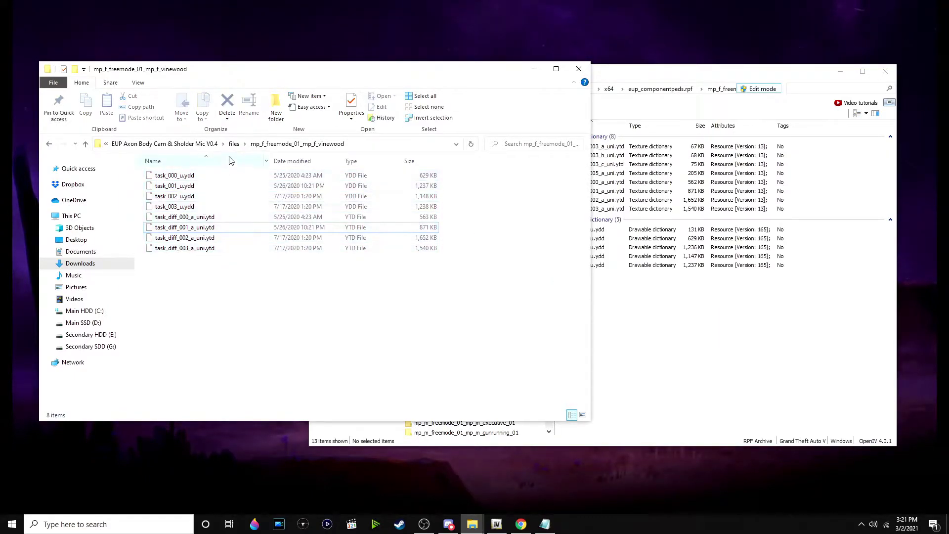
Copy all eight files from the body cam's mp_m_freemode_01_mp_m_vinewood folder into the folder of the same name in OpenIV.
left_click(234, 143)
double_click(249, 190)
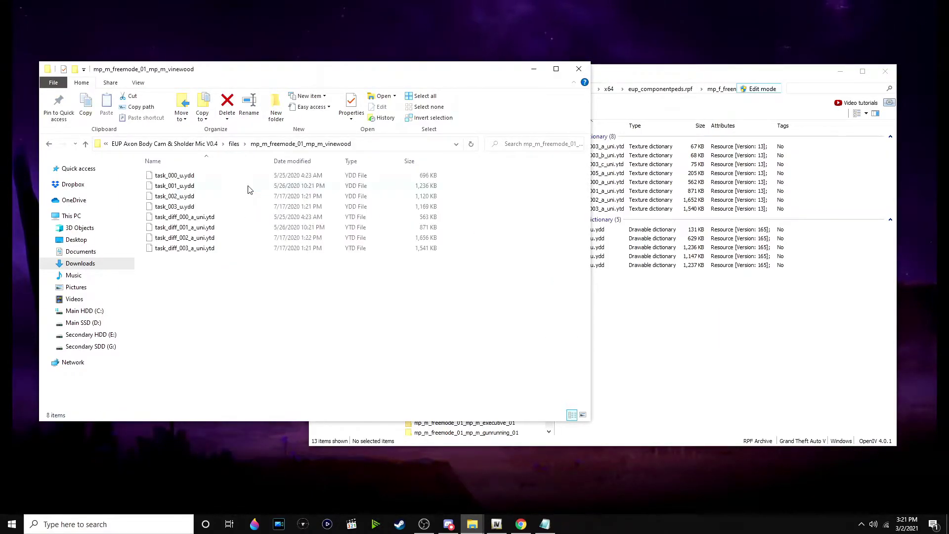
left_click(684, 323)
scroll(477, 271, "down", 3)
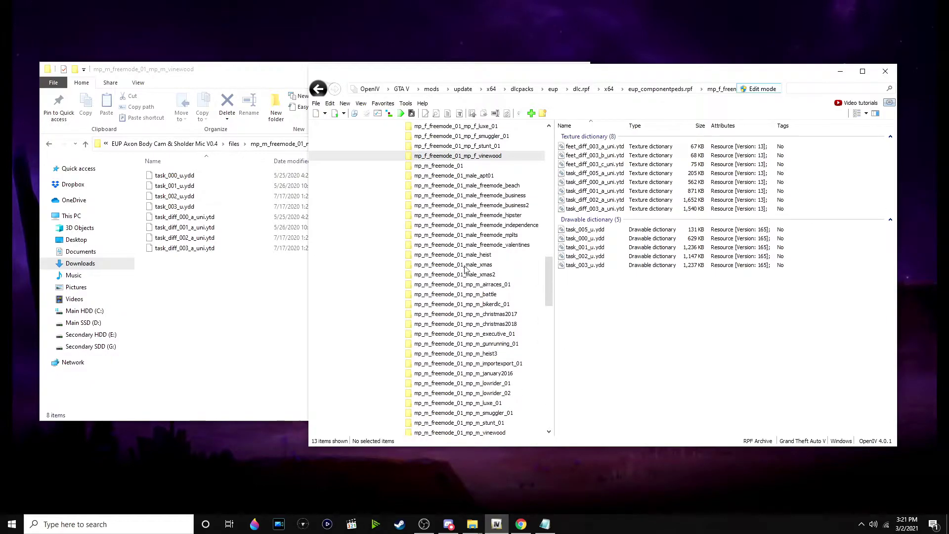
scroll(474, 254, "down", 1)
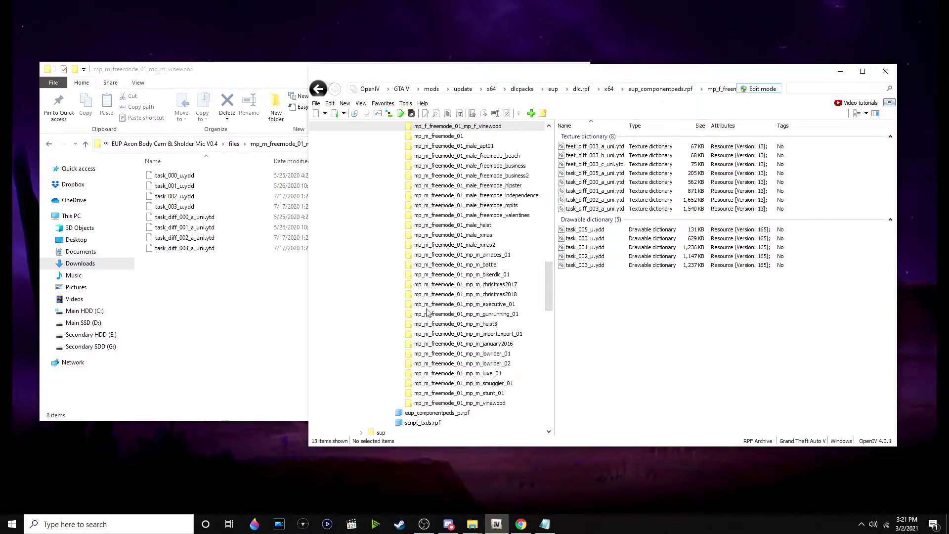
left_click(260, 333)
left_click(636, 371)
left_click(489, 403)
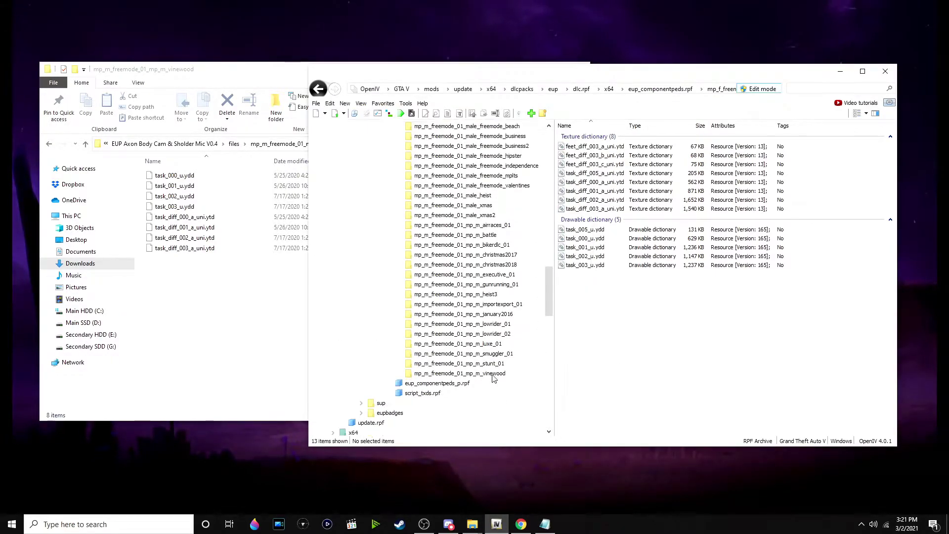
scroll(491, 378, "down", 2)
left_click_drag(267, 315, 224, 81)
left_click_drag(233, 240, 706, 302)
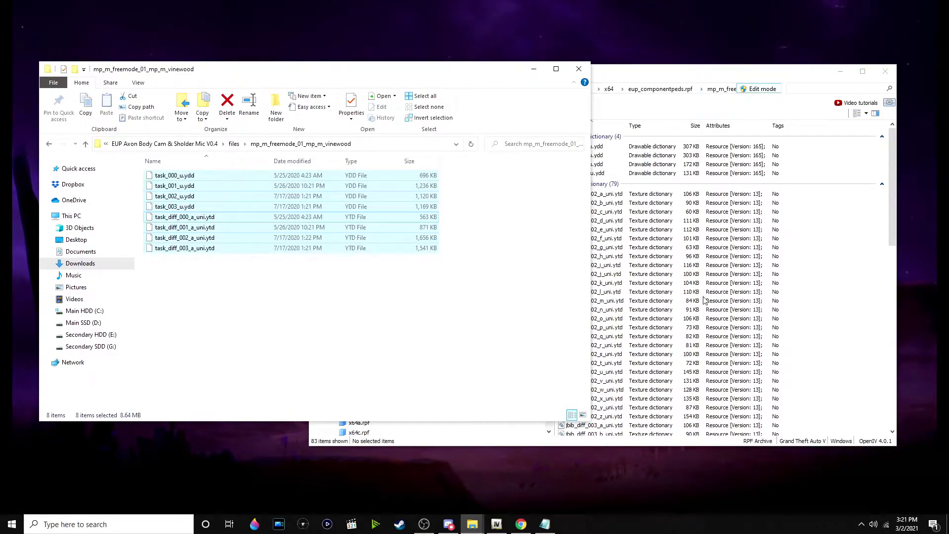
left_click(851, 317)
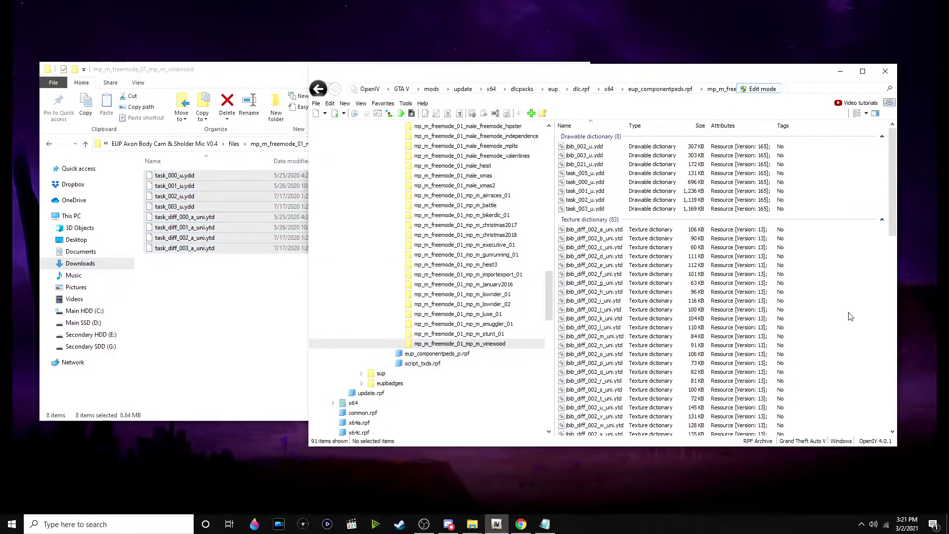
Go back to the EUP Axon Body Cam & Sholder Mic V0.4 folder, check the final How To Install instructions and close the notes.
left_click(270, 314)
left_click(236, 143)
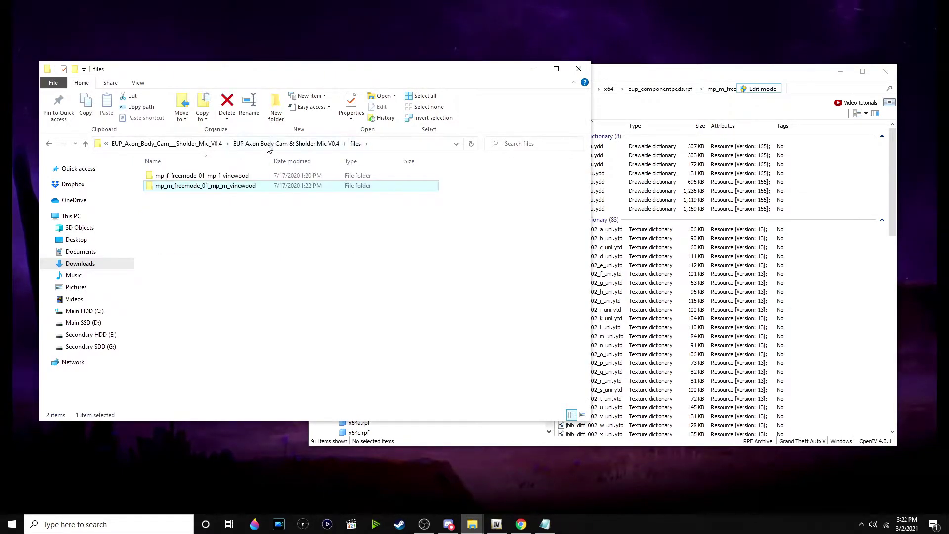
left_click(242, 144)
left_click(545, 524)
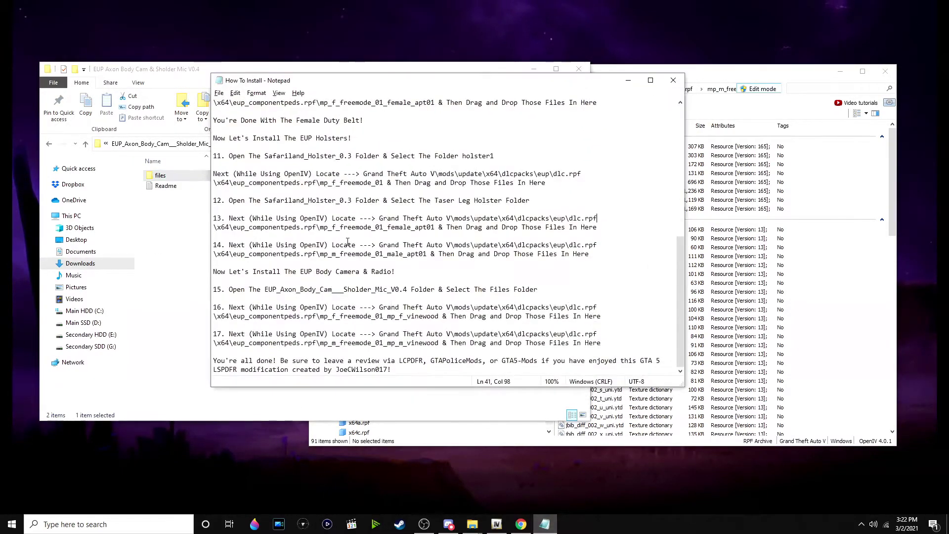
key("ctrl+End")
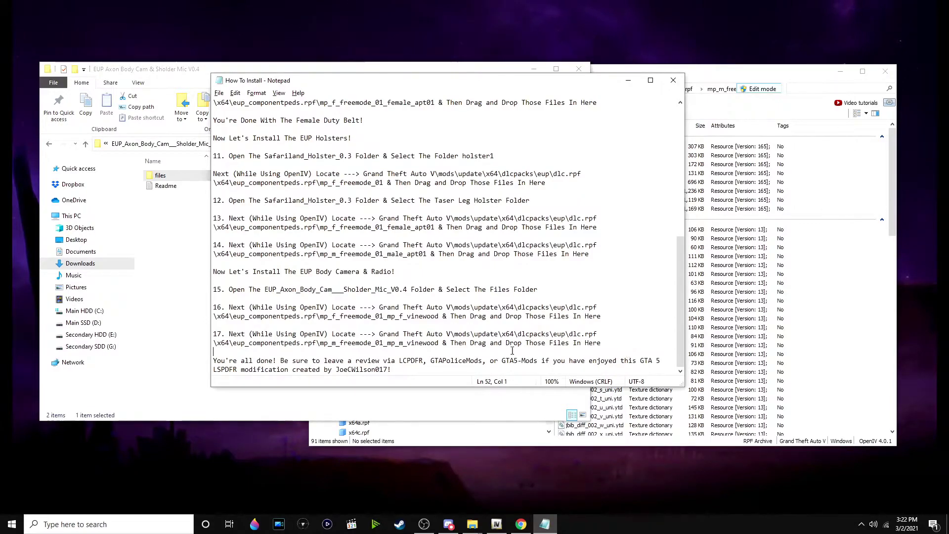
left_click(673, 81)
Return to the EUP folder in File Explorer and minimize its window.
left_click(150, 142)
left_click(180, 144)
left_click(171, 144)
left_click(180, 144)
left_click(173, 144)
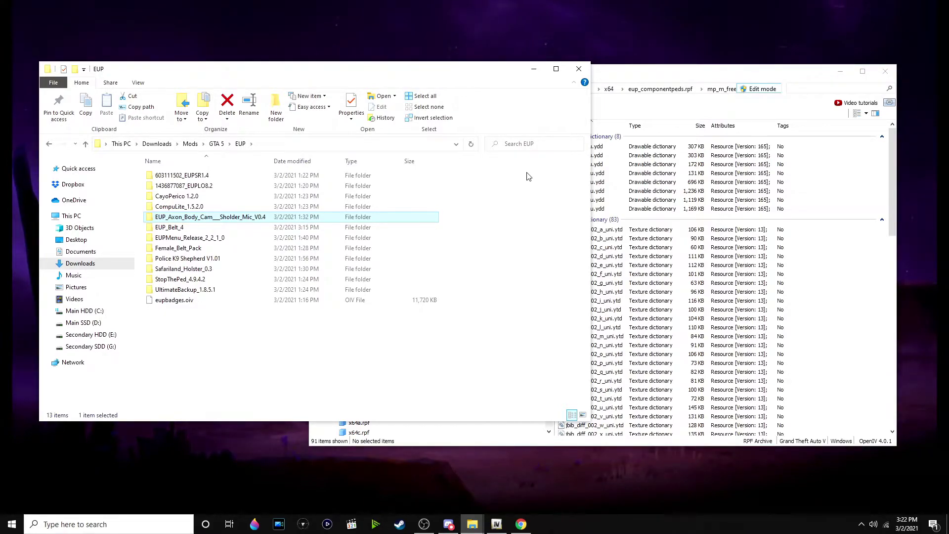
left_click(526, 257)
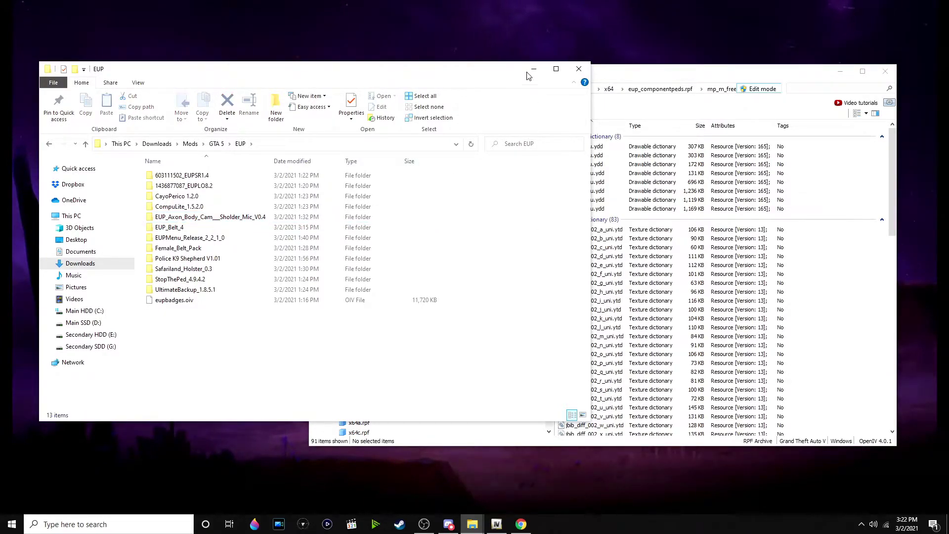
left_click(533, 69)
scroll(400, 158, "up", 2)
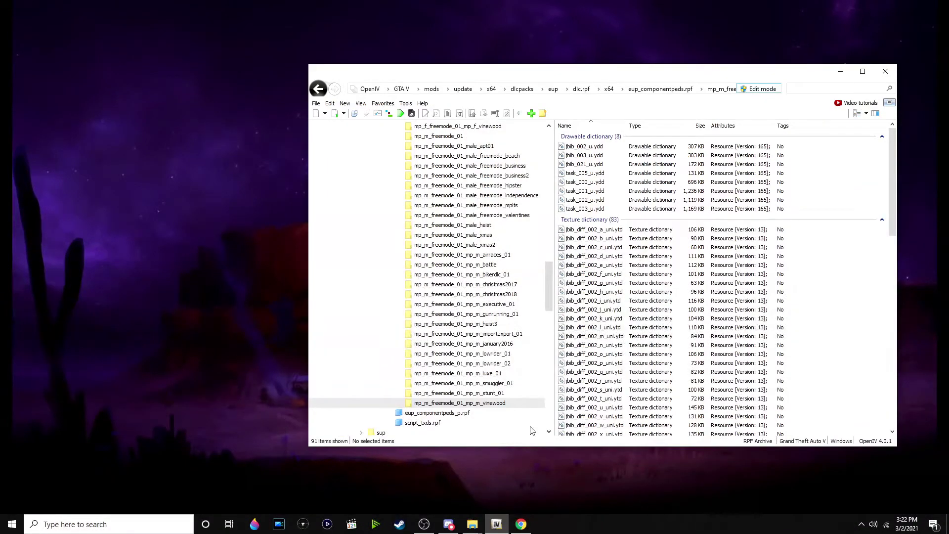
Bring up the Grand Theft Auto V and EUP 8.2 Version - New folders and arrange their windows side by side.
left_click(472, 522)
left_click(481, 495)
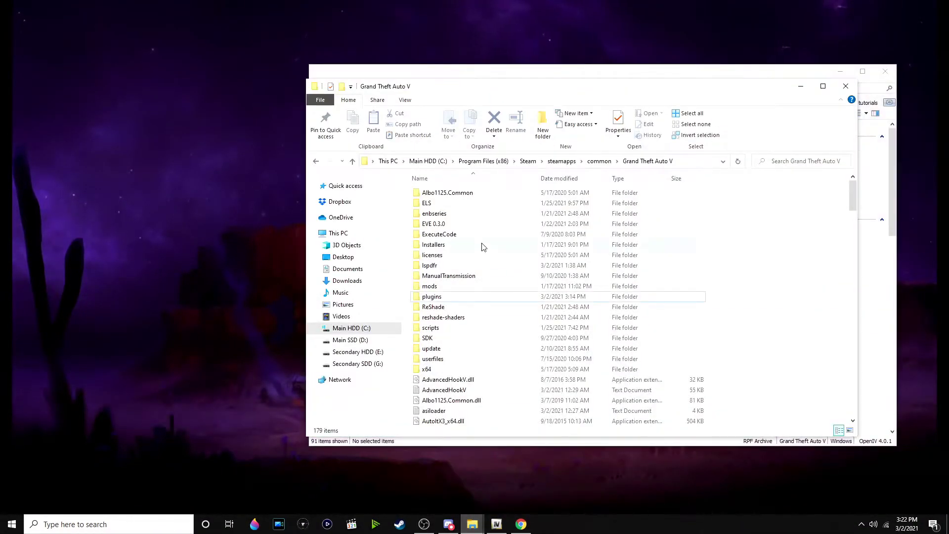
left_click_drag(467, 87, 201, 61)
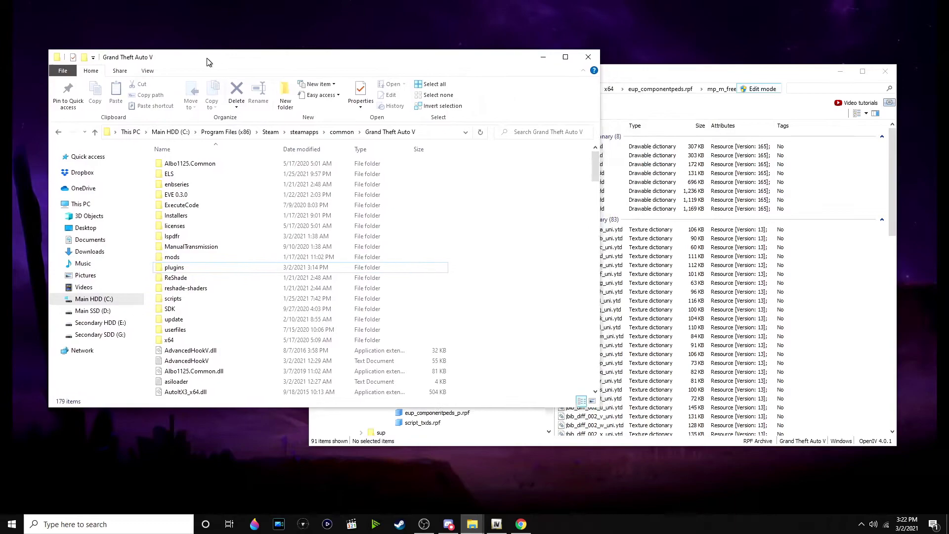
left_click(472, 524)
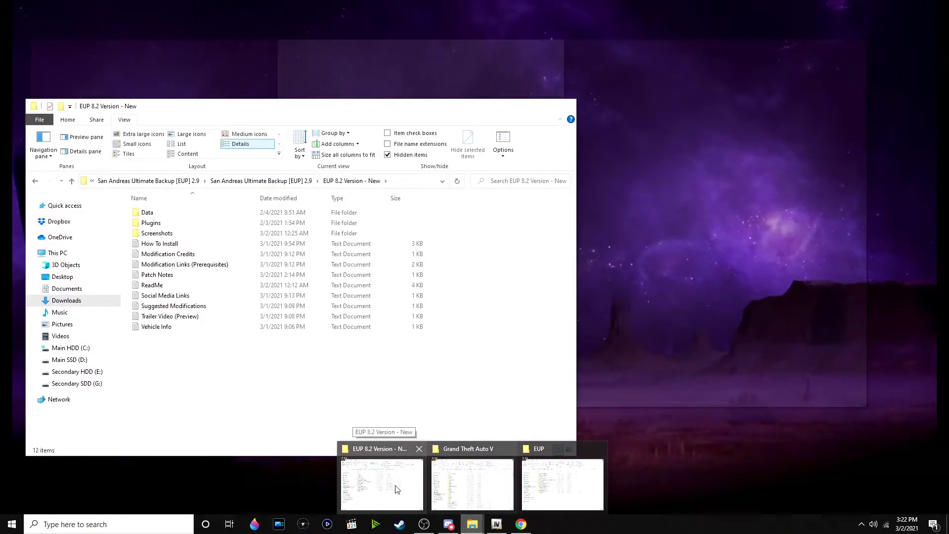
left_click(396, 489)
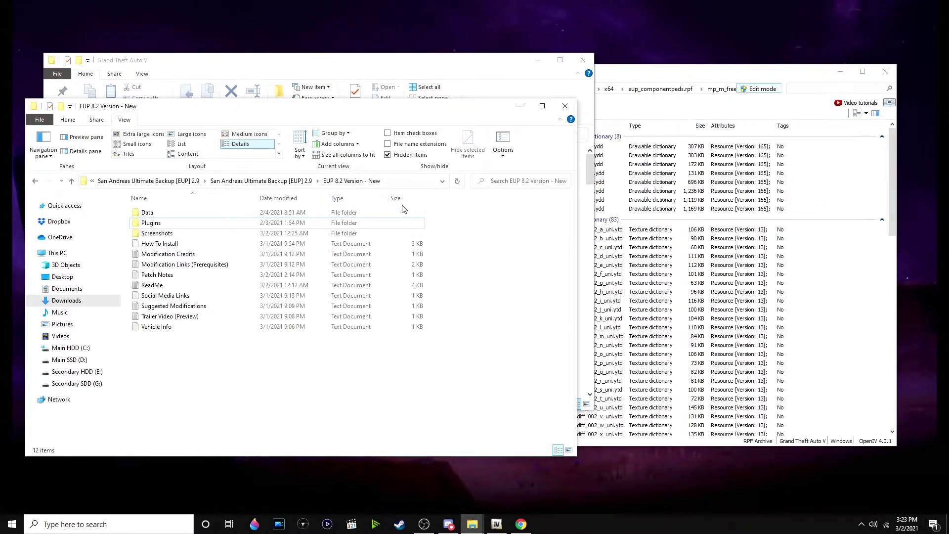
left_click_drag(186, 116, 503, 95)
Read the backup unit vehicle slots in the Vehicle Info text file and minimize it.
left_click(513, 306)
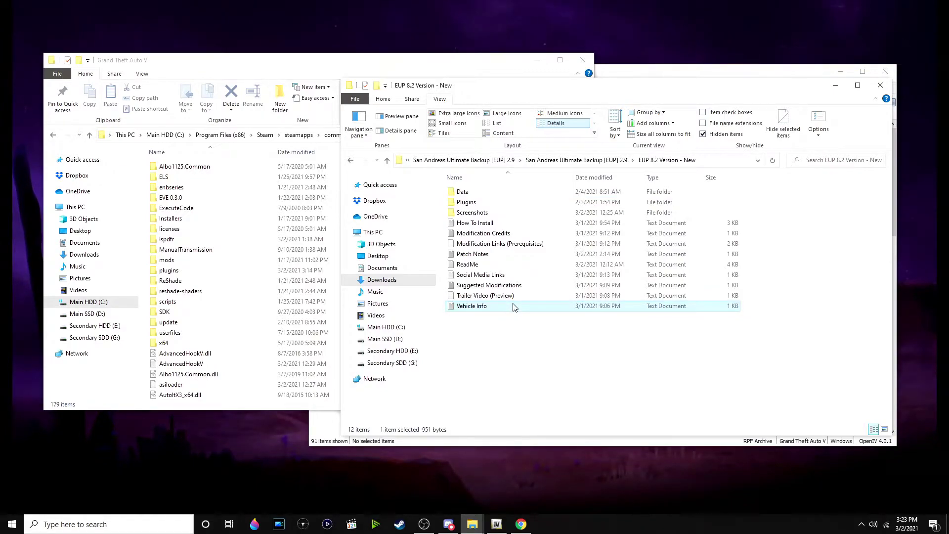
double_click(539, 306)
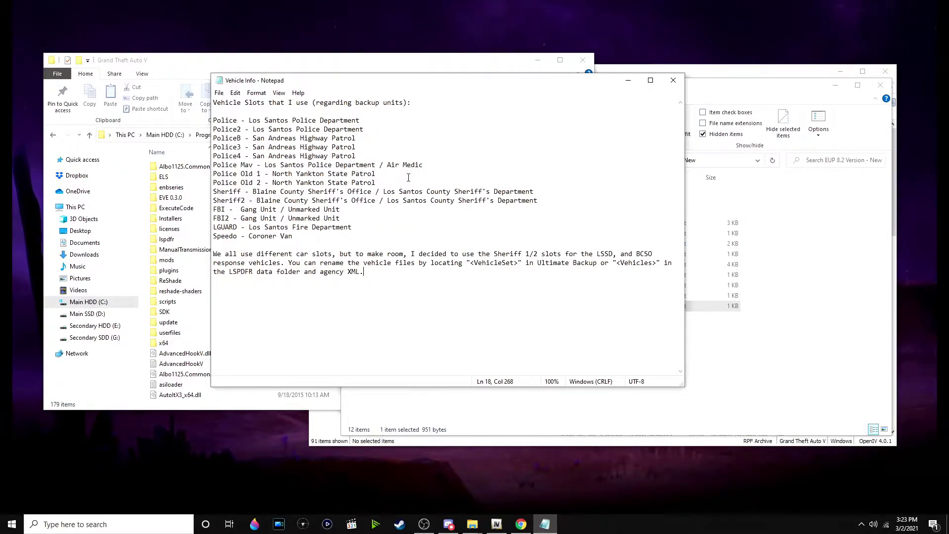
left_click(628, 80)
left_click(788, 268)
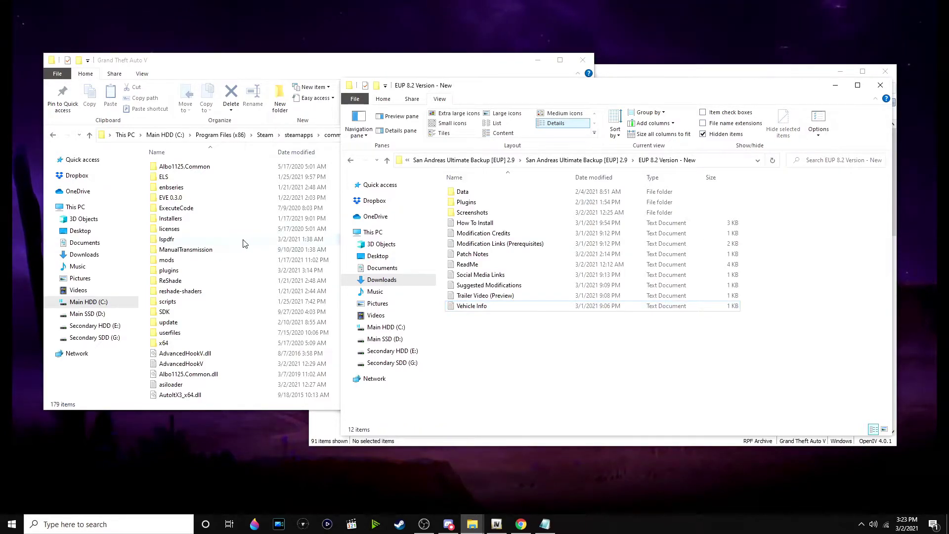
Open the agency XML file from the EUP 8.2 Data folder in Notepad and maximize it.
left_click(499, 194)
double_click(498, 194)
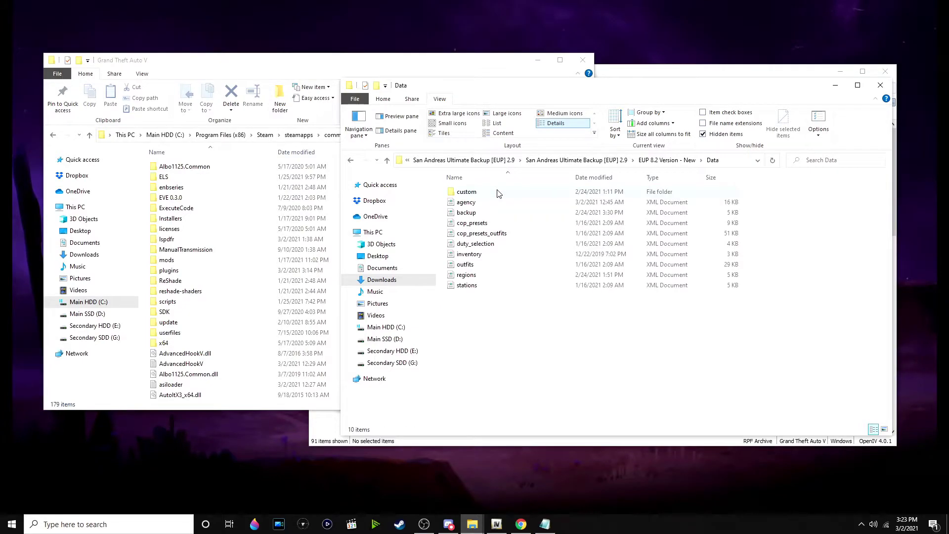
right_click(519, 207)
left_click(564, 226)
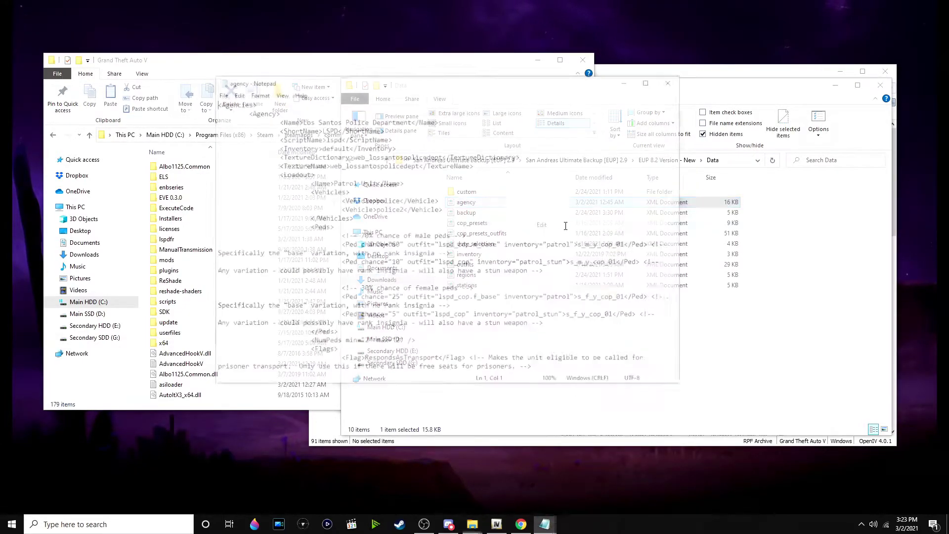
left_click(651, 80)
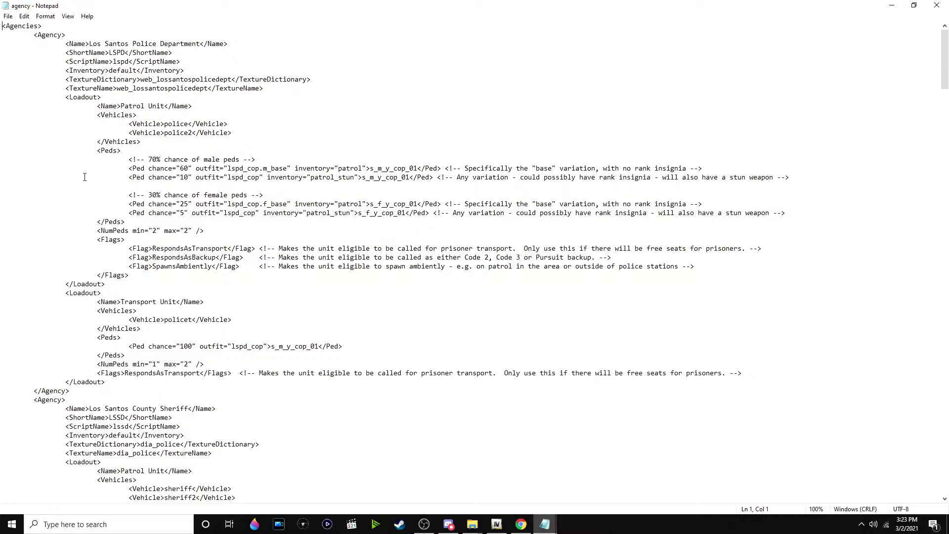
Change the first patrol vehicle of the Los Santos County Sheriff agency to policeold1.
scroll(138, 189, "down", 10)
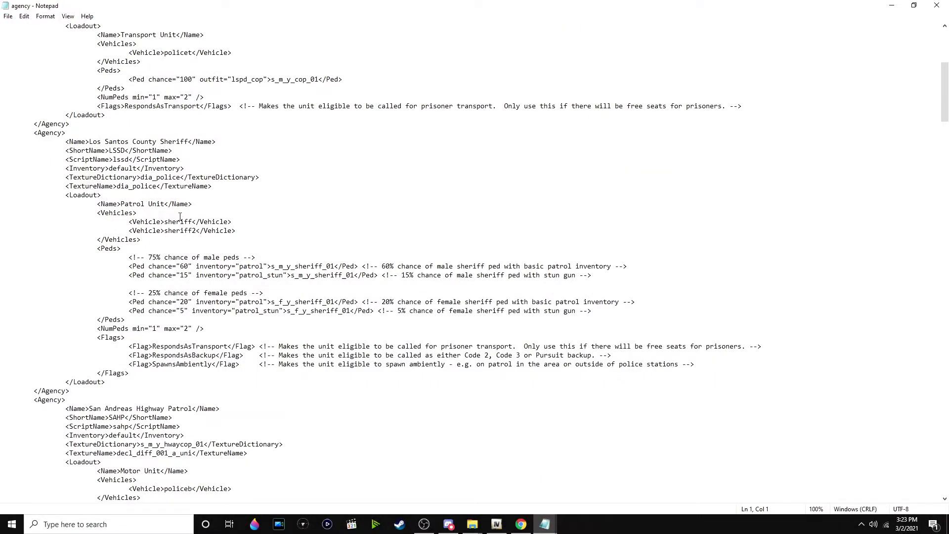
left_click_drag(94, 210, 193, 223)
type("police")
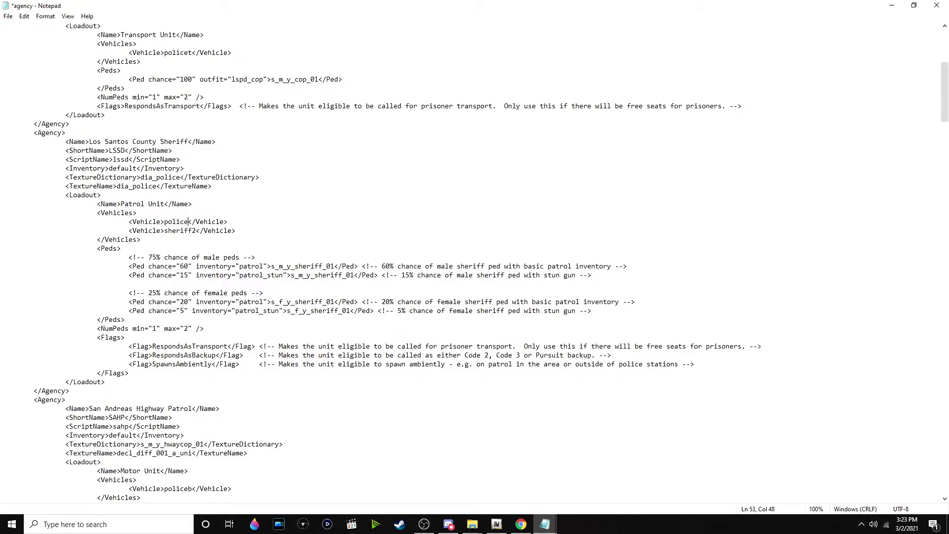
type("old1")
Change the second vehicle of the Los Santos County Sheriff patrol unit to policeold2.
key("Down")
key("BackSpace")
key("BackSpace")
key("BackSpace")
key("BackSpace")
key("BackSpace")
key("BackSpace")
key("BackSpace")
type("pol")
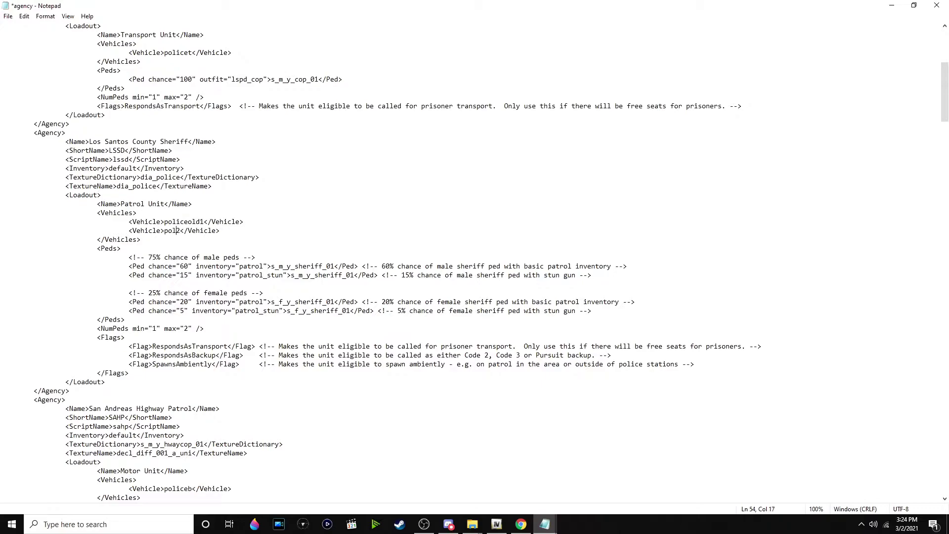
type("iceold")
Copy the policeold1 and policeold2 vehicle lines, and close the agency file with its changes saved.
left_click_drag(124, 222, 227, 222)
left_click(227, 222)
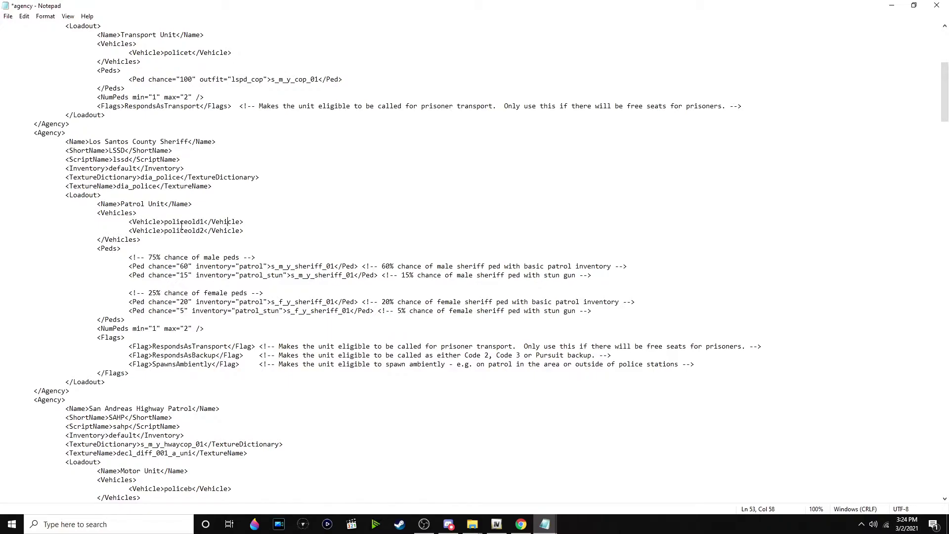
left_click(125, 223)
left_click_drag(131, 222, 266, 231)
right_click(206, 225)
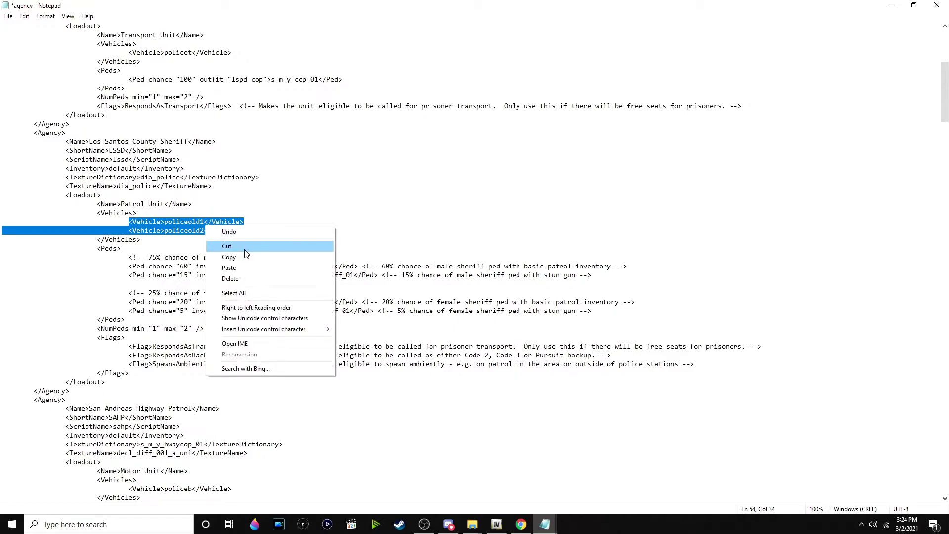
left_click(257, 256)
scroll(242, 258, "down", 2)
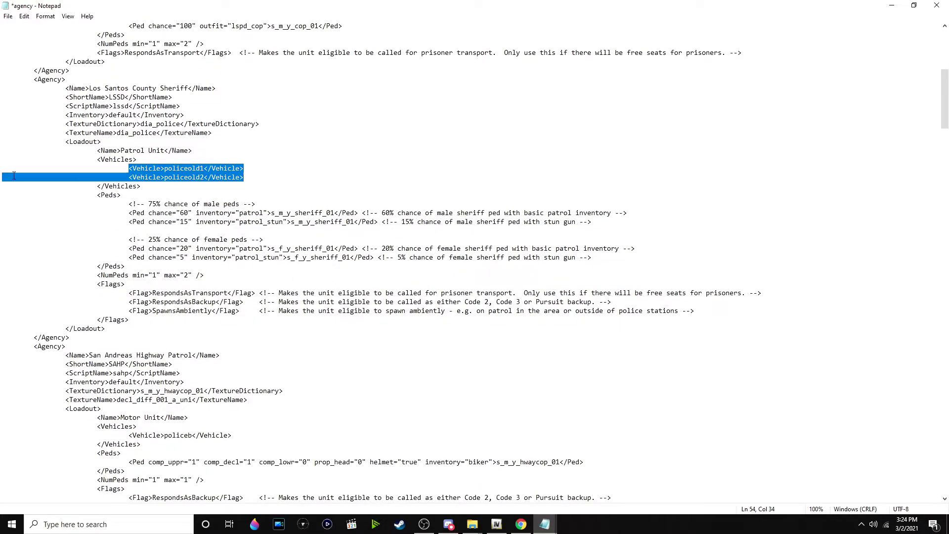
left_click(937, 5)
left_click(449, 280)
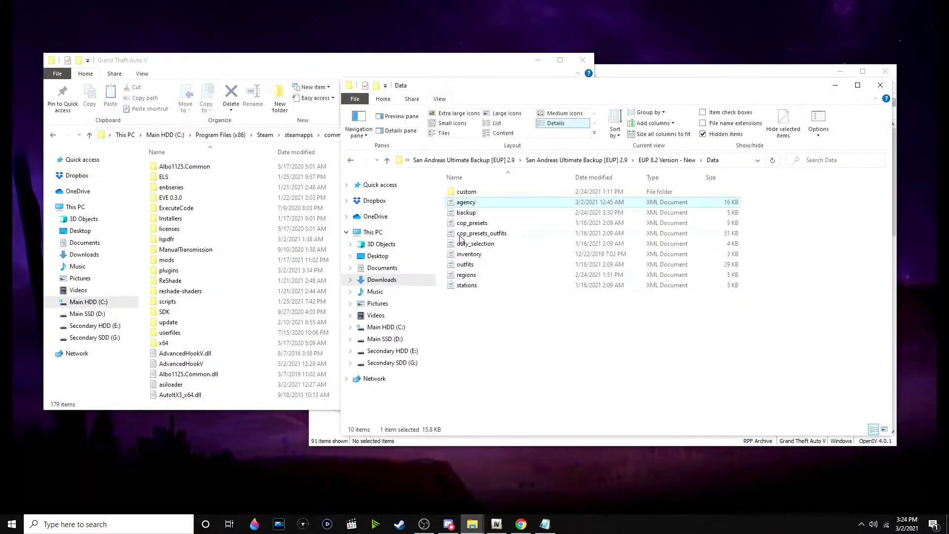
Open the agency_eup file from the custom folder for editing in Notepad and maximize it.
left_click(533, 194)
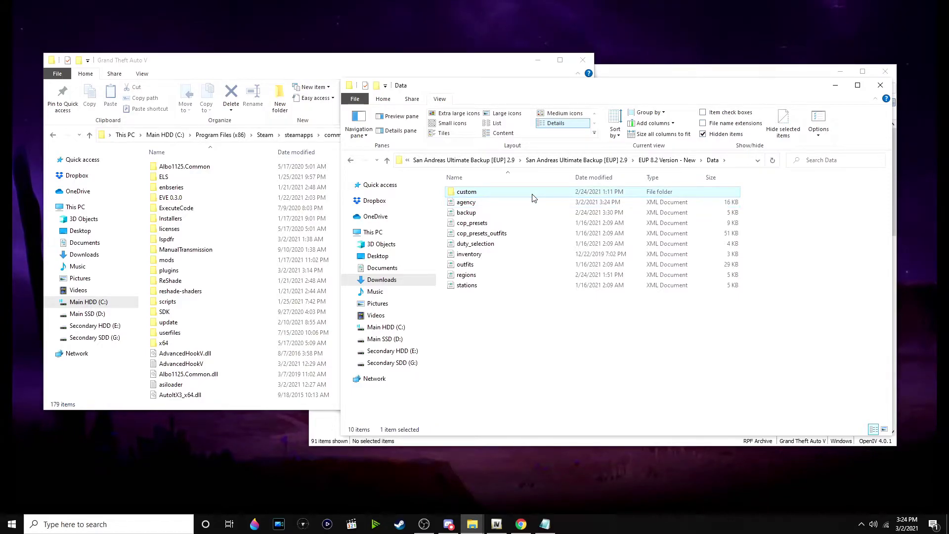
double_click(532, 195)
right_click(532, 194)
left_click(576, 221)
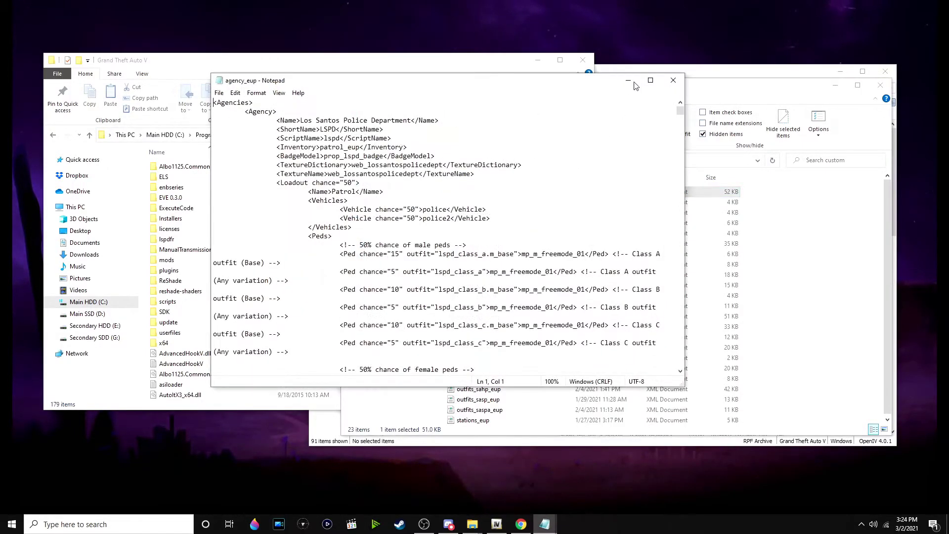
left_click(651, 80)
Replace the Los Santos County Sheriff's Dept. Patrol vehicle lines with the copied policeold1 and policeold2 lines.
scroll(79, 152, "down", 20)
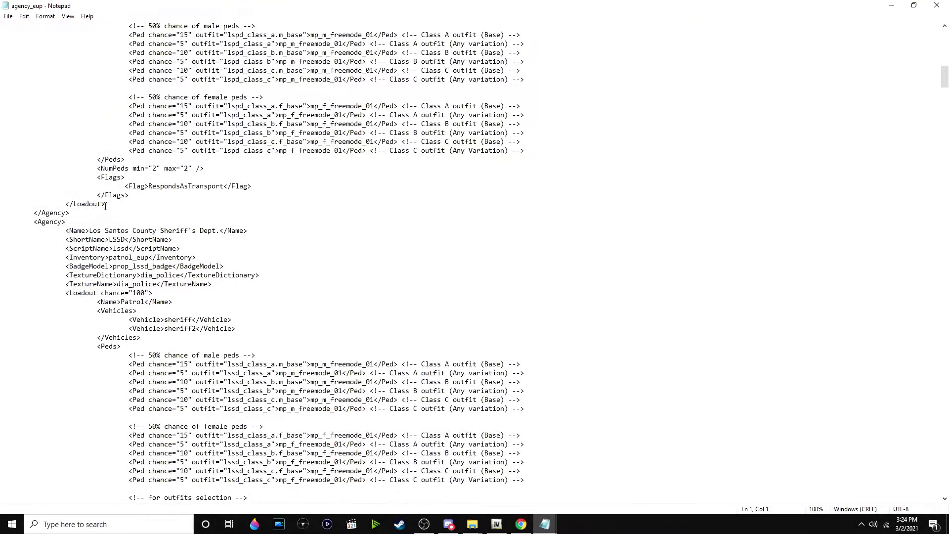
scroll(106, 206, "down", 2)
left_click_drag(129, 266, 237, 275)
right_click(236, 276)
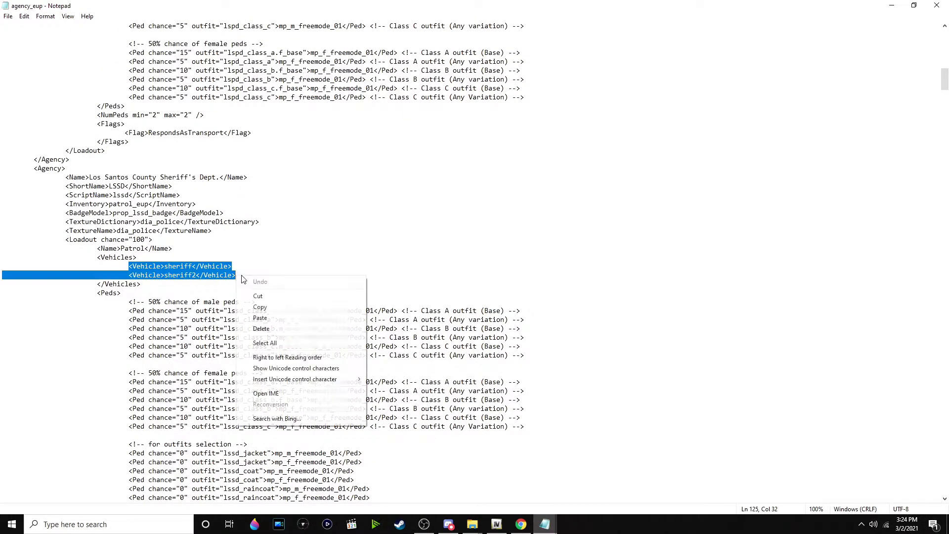
left_click(287, 317)
scroll(112, 187, "down", 10)
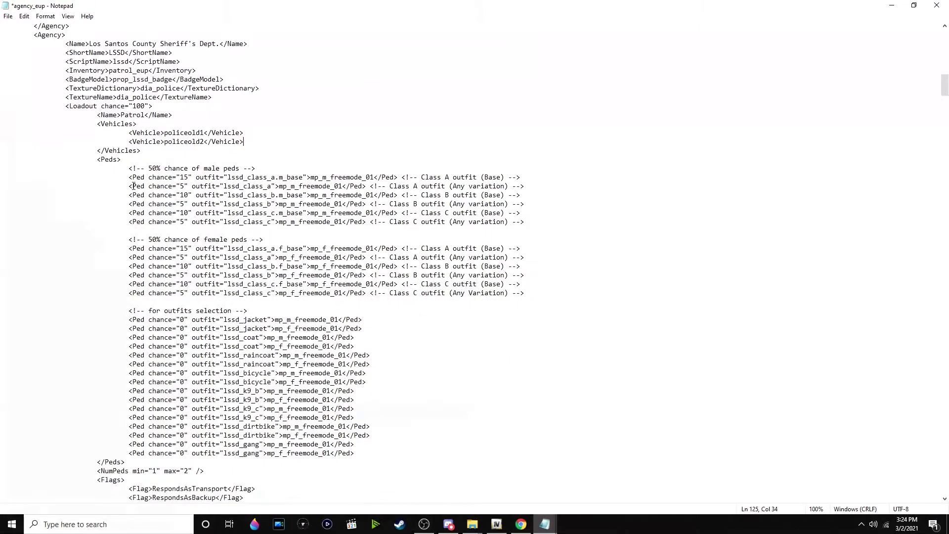
Replace the sheriff's department Transport Unit vehicle lines with the policeold1 and policeold2 lines and close the agency_eup file.
scroll(112, 187, "up", 3)
scroll(112, 187, "up", 2)
scroll(114, 234, "down", 11)
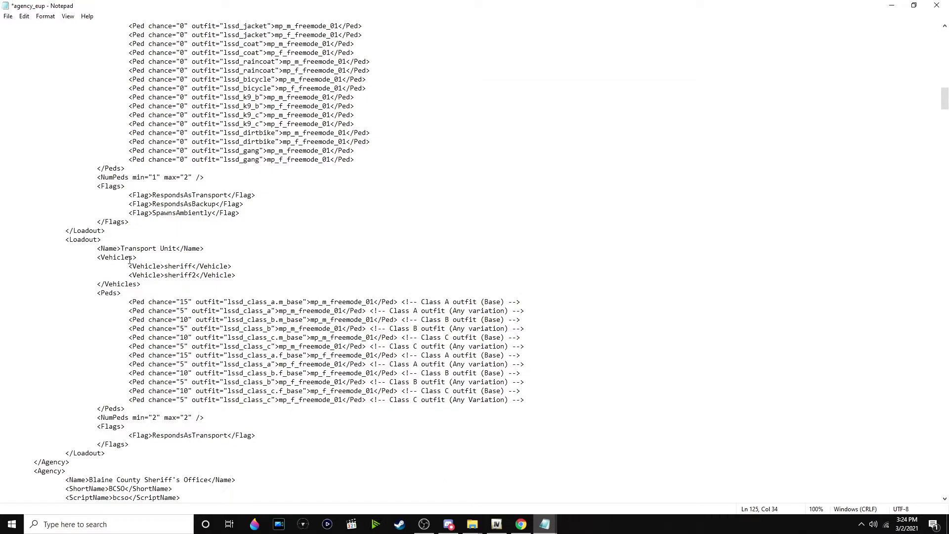
left_click_drag(131, 266, 242, 280)
right_click(223, 270)
left_click(248, 313)
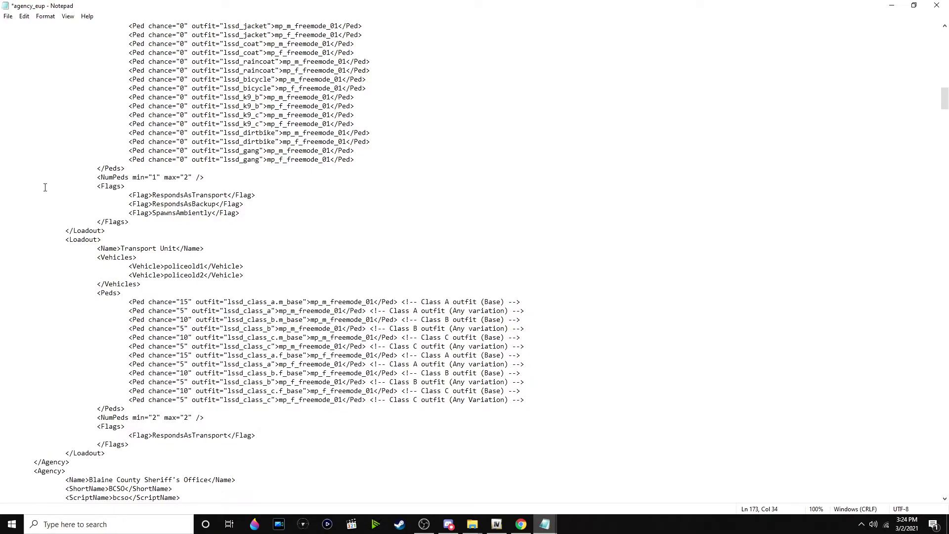
scroll(47, 186, "down", 2)
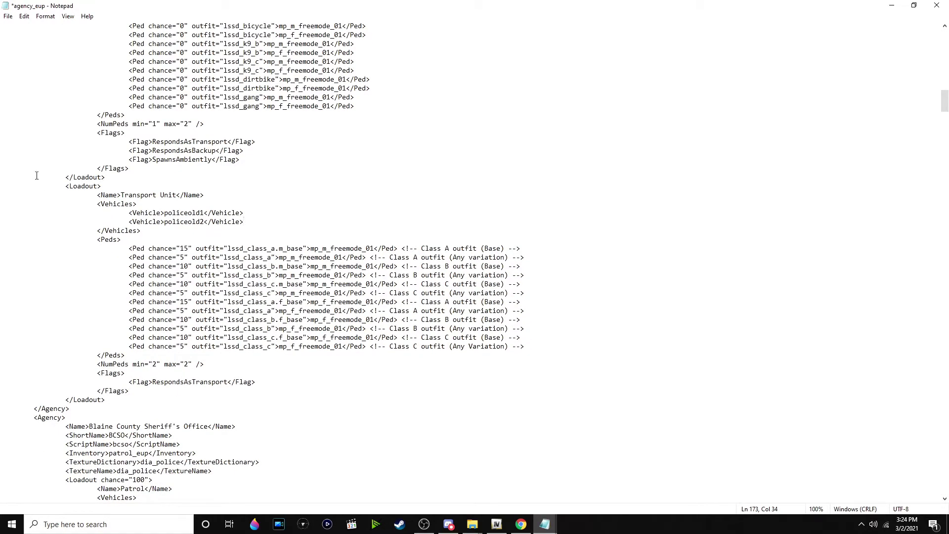
scroll(162, 237, "down", 4)
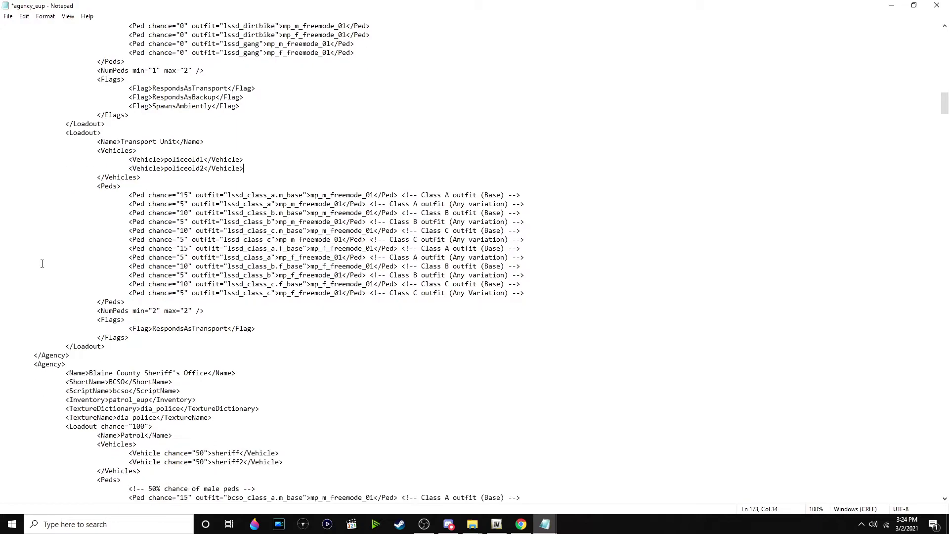
left_click(937, 4)
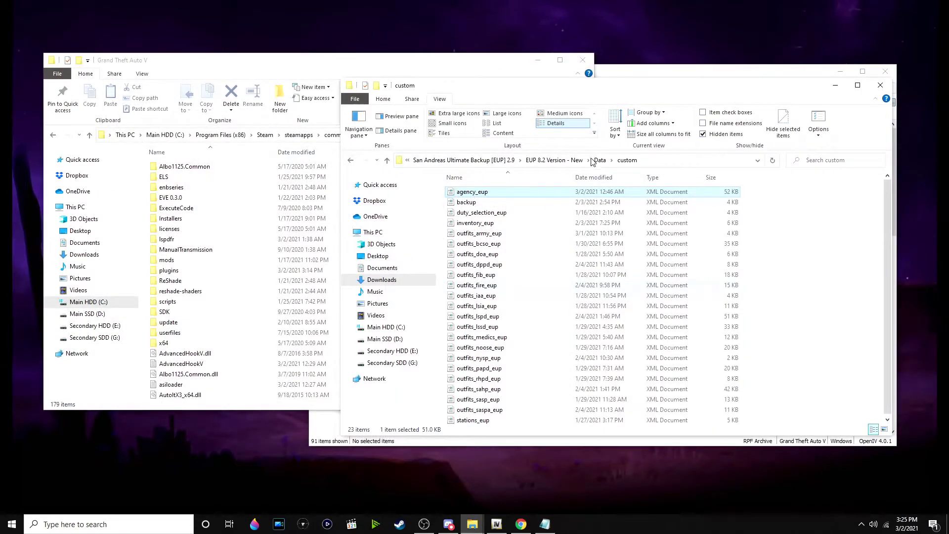
Go back to EUP 8.2 Version - New, open its Plugins > UltimateBackup folder and shift the window slightly.
left_click(564, 160)
left_click(534, 205)
double_click(534, 205)
double_click(534, 205)
left_click_drag(495, 89, 457, 77)
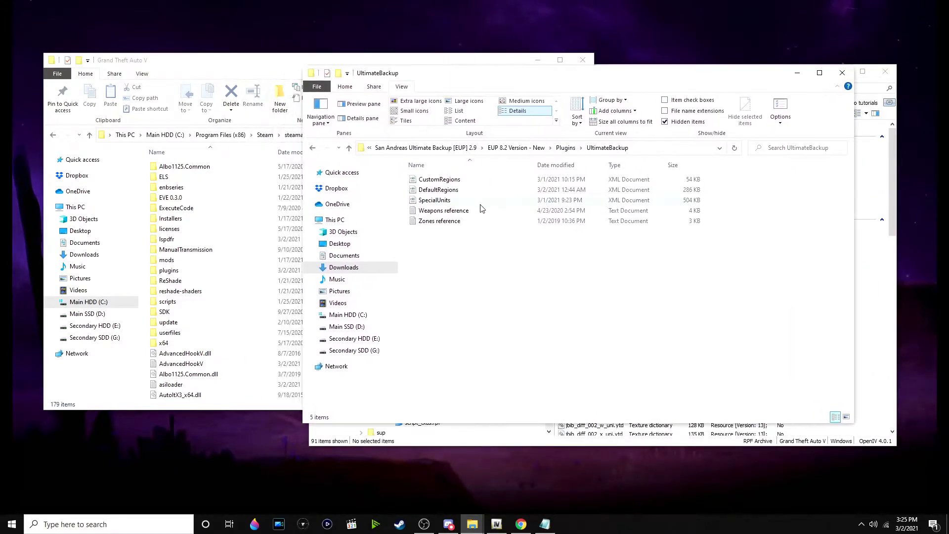
Open the DefaultRegions XML file for editing in Notepad and maximize it.
left_click(476, 183)
left_click(482, 191)
right_click(482, 191)
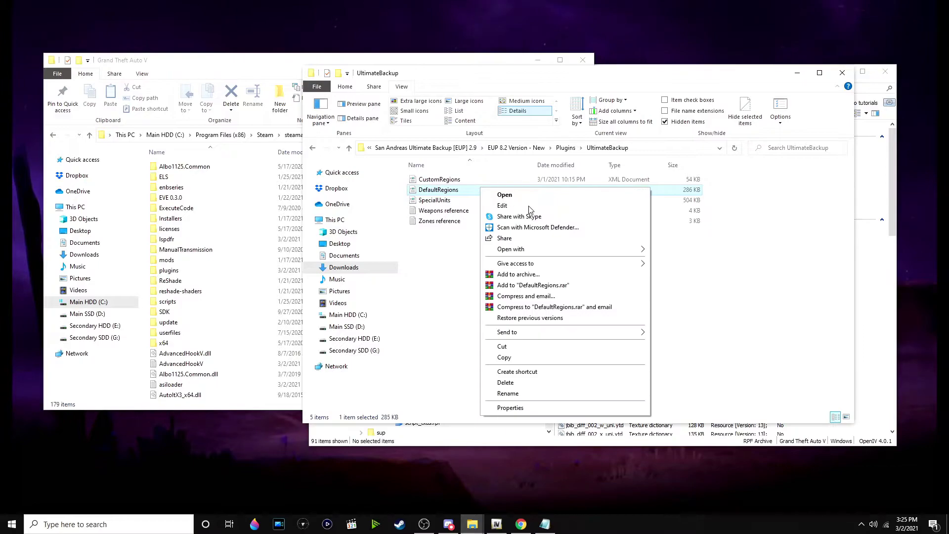
left_click(567, 197)
left_click(650, 80)
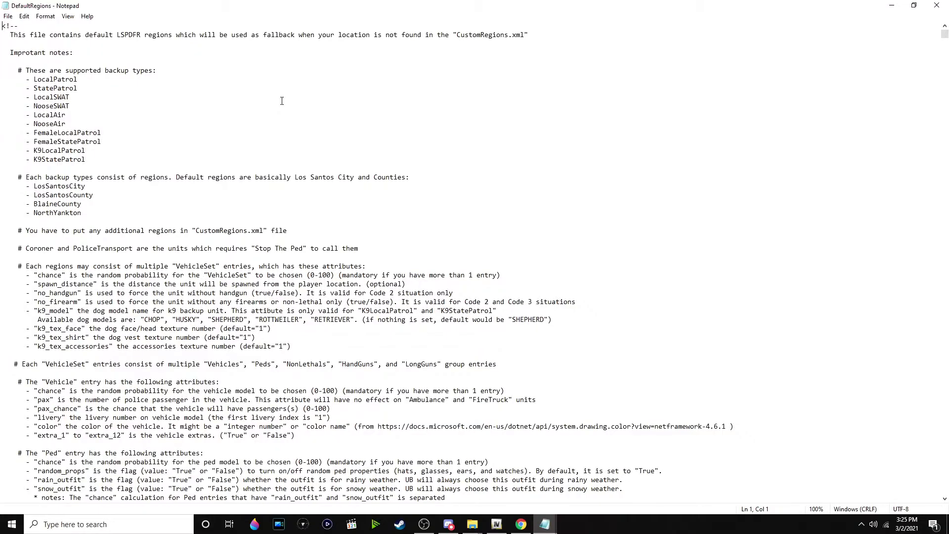
Change the first LocalPatrol vehicle under LosSantosCounty to POLICEOLD1.
scroll(282, 100, "down", 20)
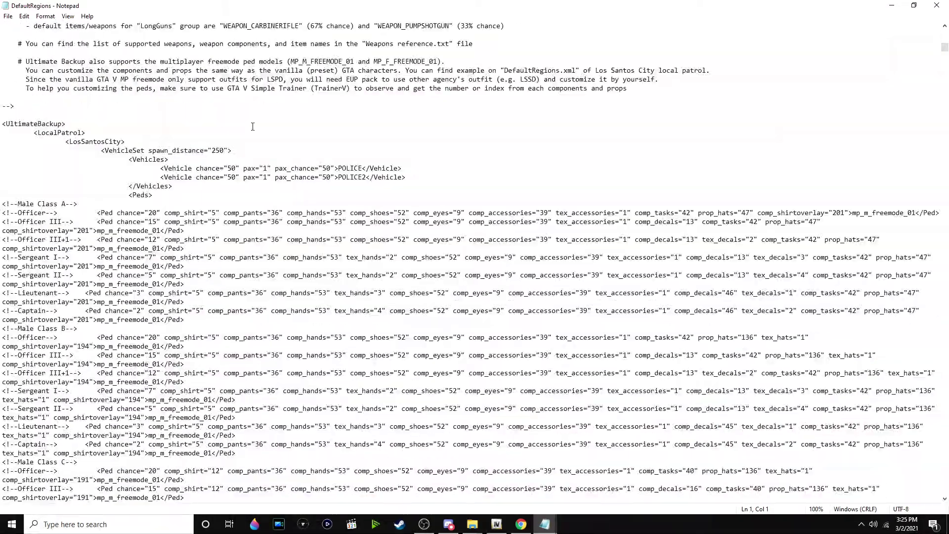
scroll(253, 127, "down", 20)
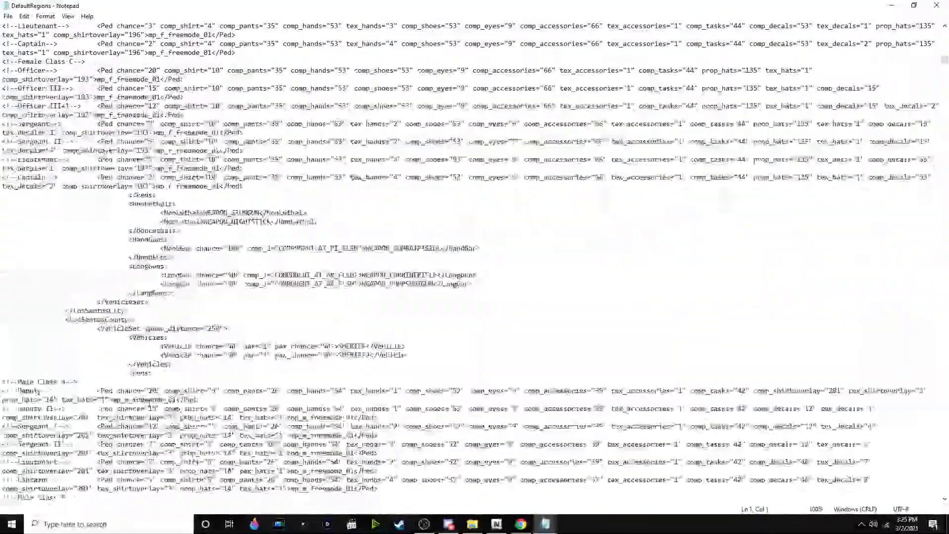
scroll(314, 253, "down", 3)
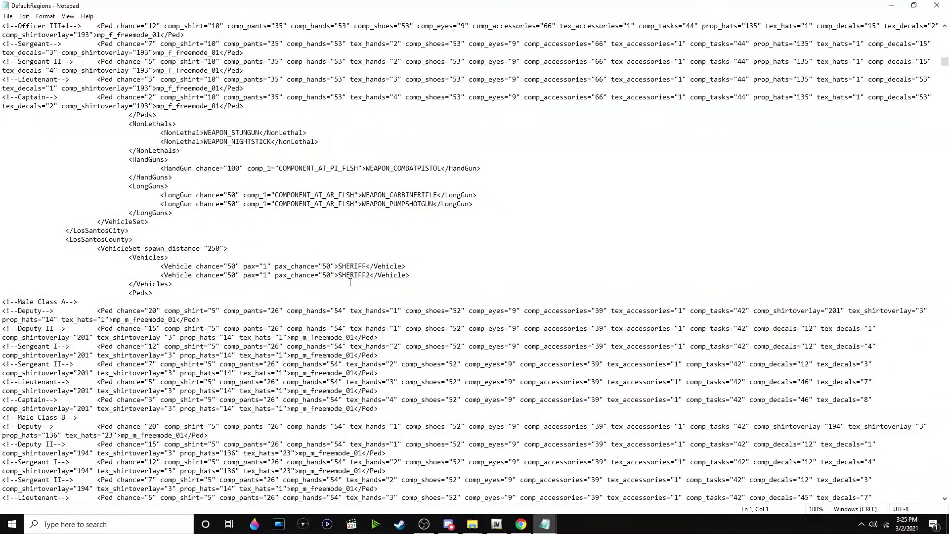
left_click_drag(342, 266, 367, 266)
key("BackSpace")
key("BackSpace")
type("POLICE")
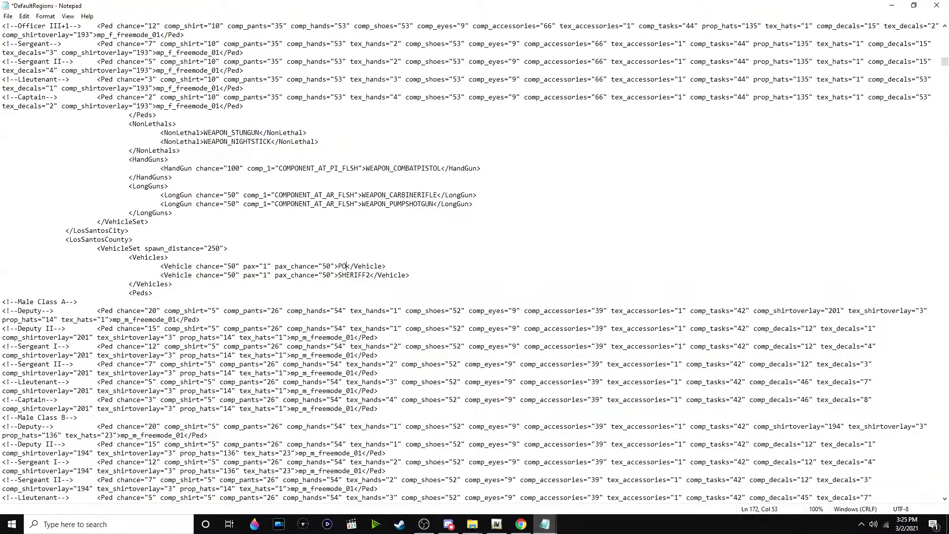
type("OLD1")
Change the second LocalPatrol vehicle under LosSantosCounty to POLICEOLD2.
double_click(338, 278)
left_click(336, 275)
left_click_drag(342, 277, 364, 277)
key("Delete")
key("Delete")
key("BackSpace")
type("POLICEOLD")
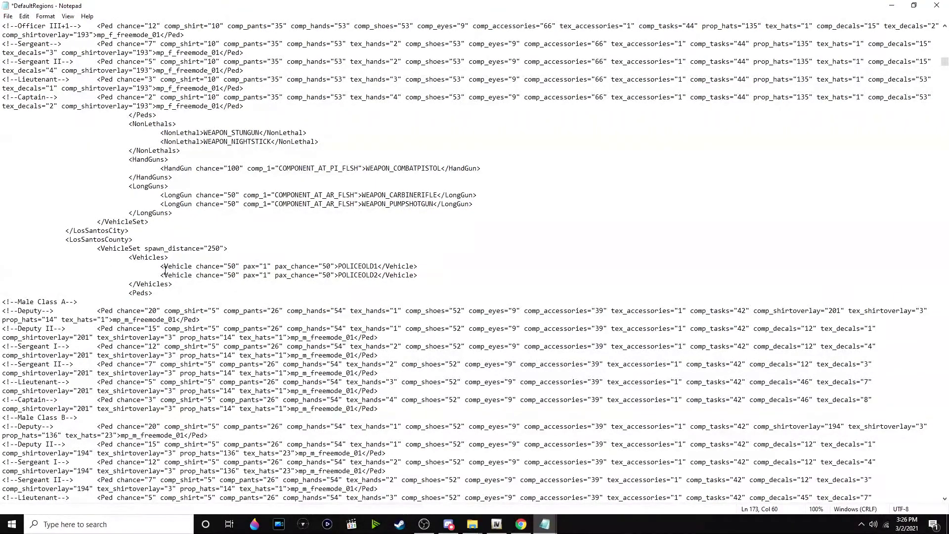
Copy the POLICEOLD1 and POLICEOLD2 vehicle lines of the LosSantosCounty section.
left_click_drag(160, 267, 418, 276)
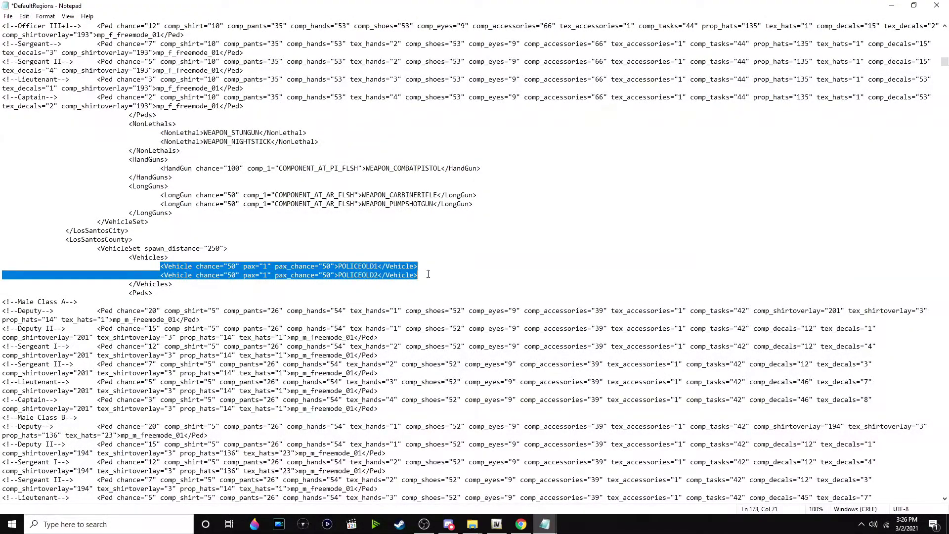
right_click(413, 273)
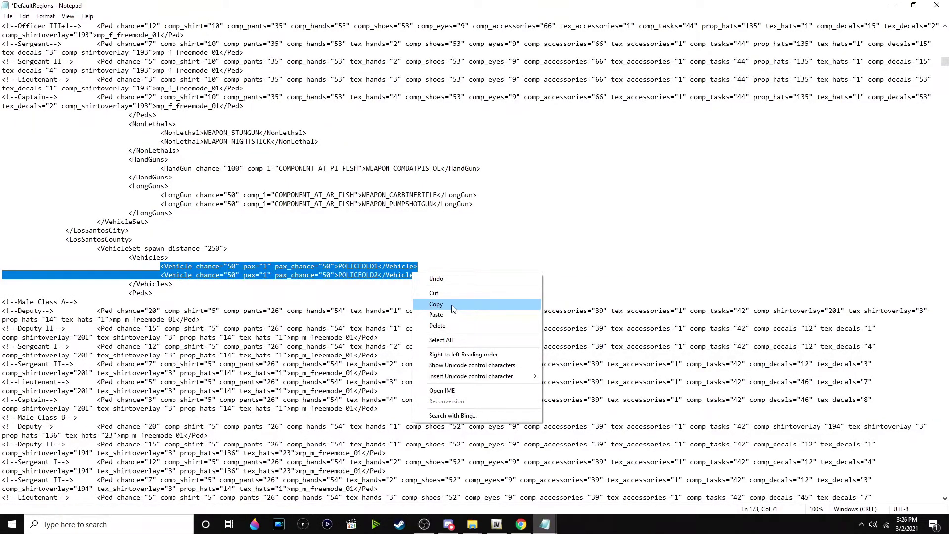
left_click(443, 304)
Check the backup types listed at the start of the DefaultRegions file and search it for FEMALELOCAL.
scroll(441, 304, "down", 5)
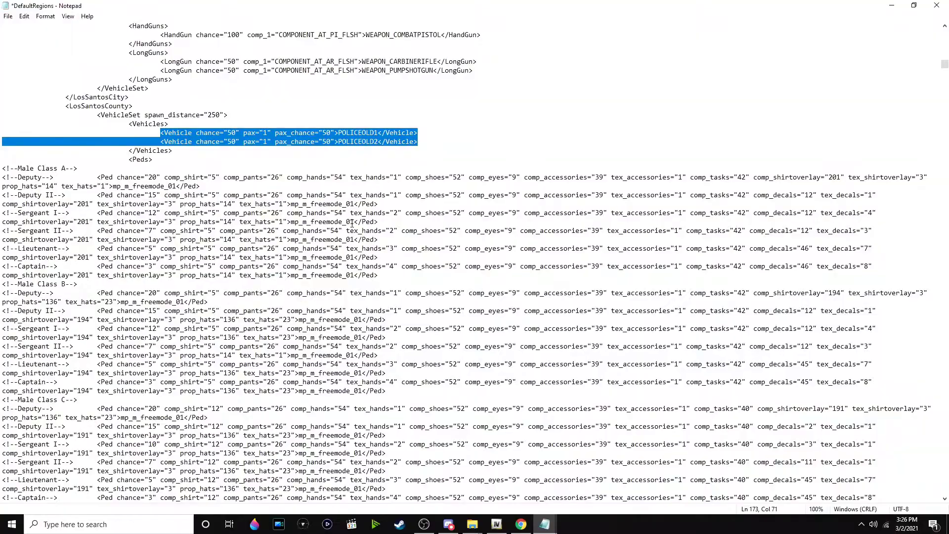
scroll(353, 223, "down", 1)
scroll(352, 224, "down", 20)
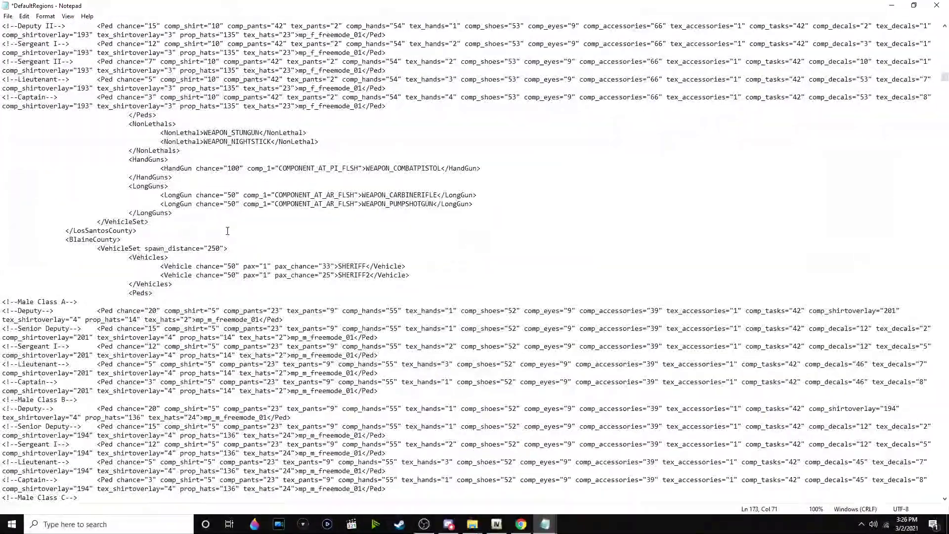
scroll(248, 199, "down", 10)
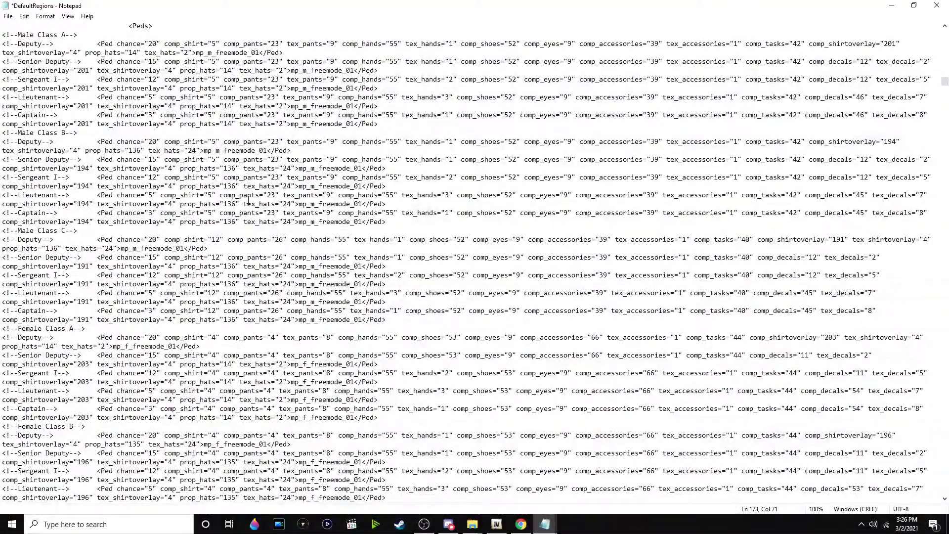
scroll(249, 199, "up", 10)
scroll(911, 58, "up", 15)
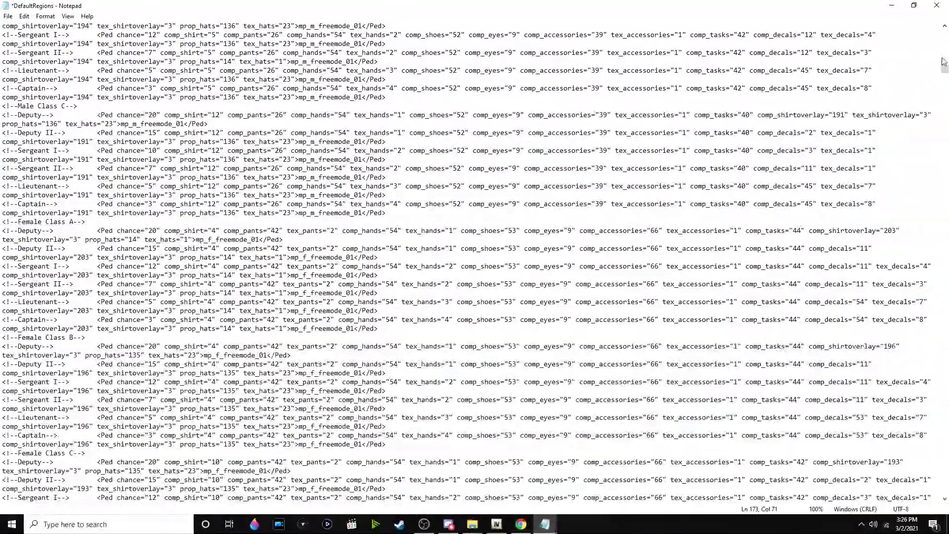
scroll(561, 122, "up", 15)
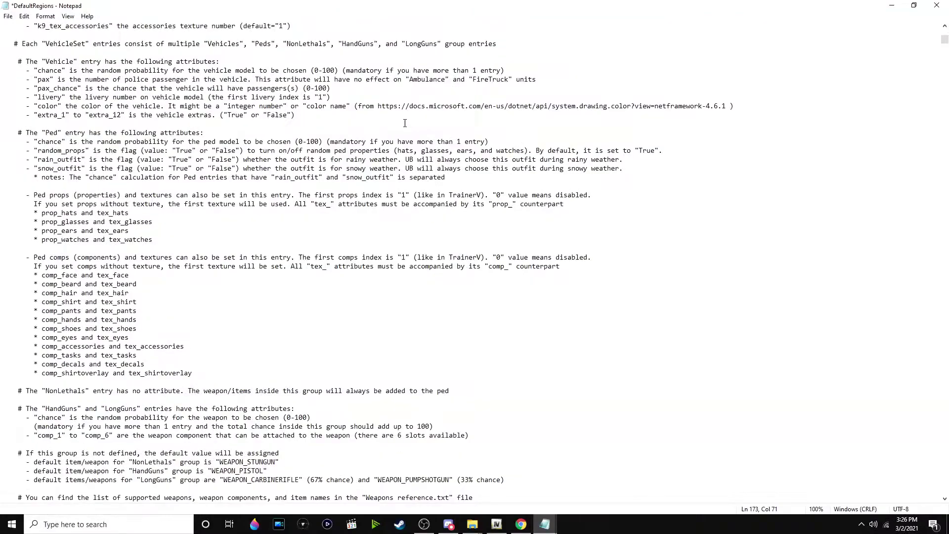
left_click(235, 168)
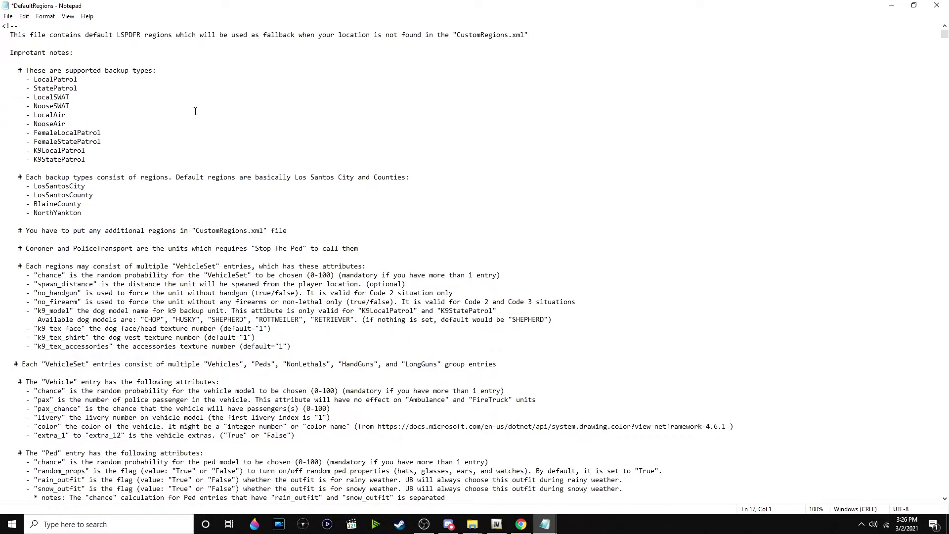
left_click(220, 134)
key("ctrl+f")
type("FEMALELOCAL")
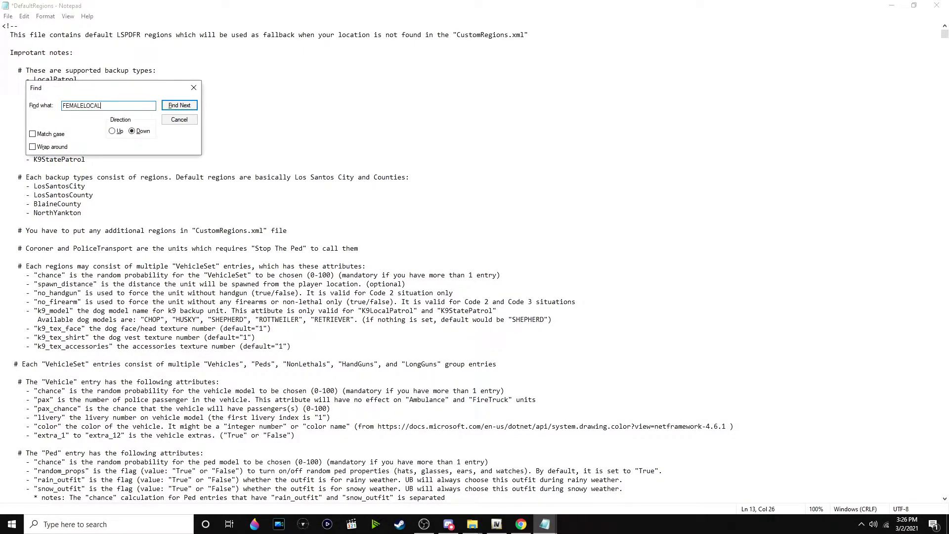
key("Return")
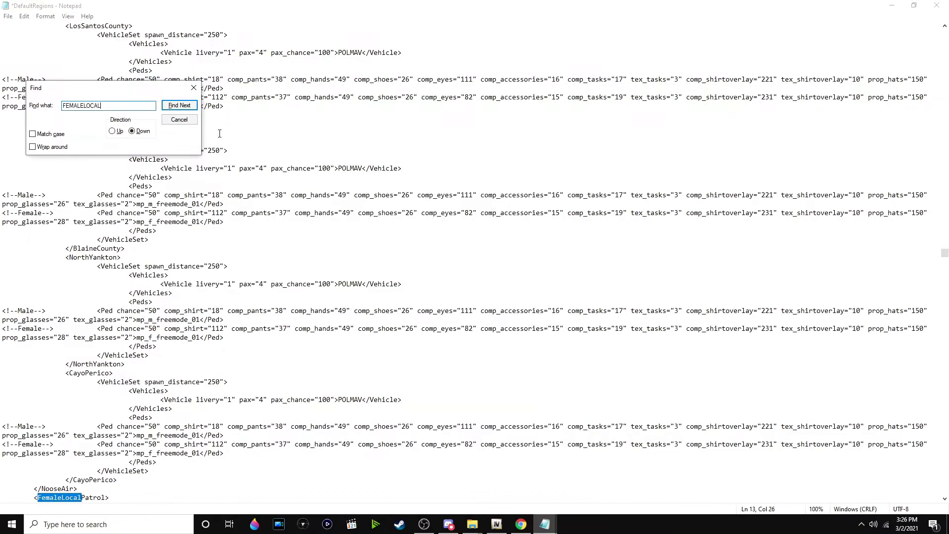
Replace the two LosSantosCity vehicle lines under FemaleLocalPatrol with the copied POLICEOLD1 and POLICEOLD2 lines.
scroll(219, 133, "down", 8)
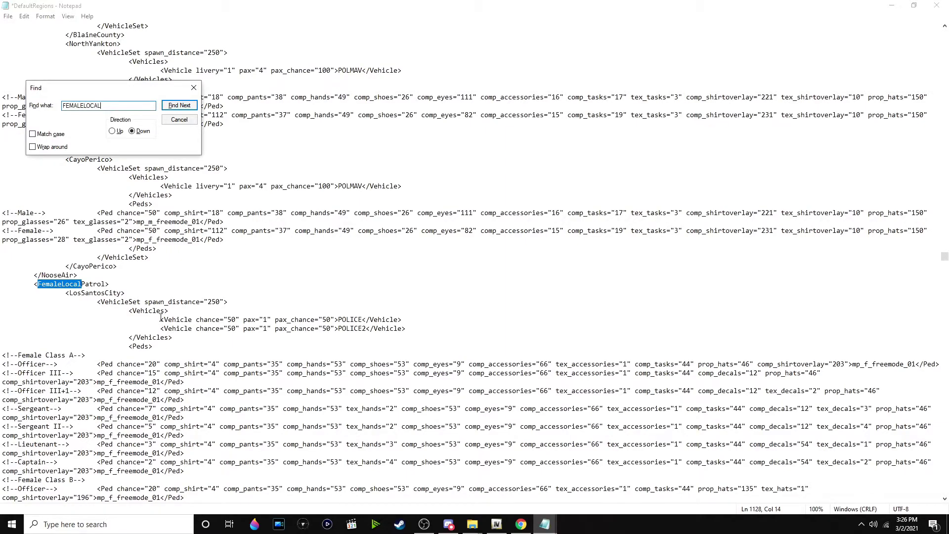
left_click_drag(161, 319, 423, 332)
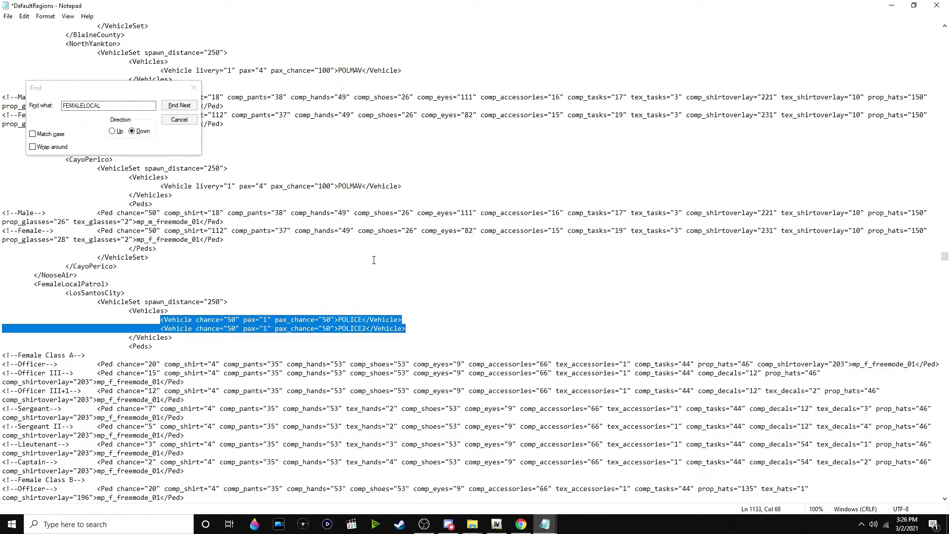
key("ctrl+v")
left_click(309, 222)
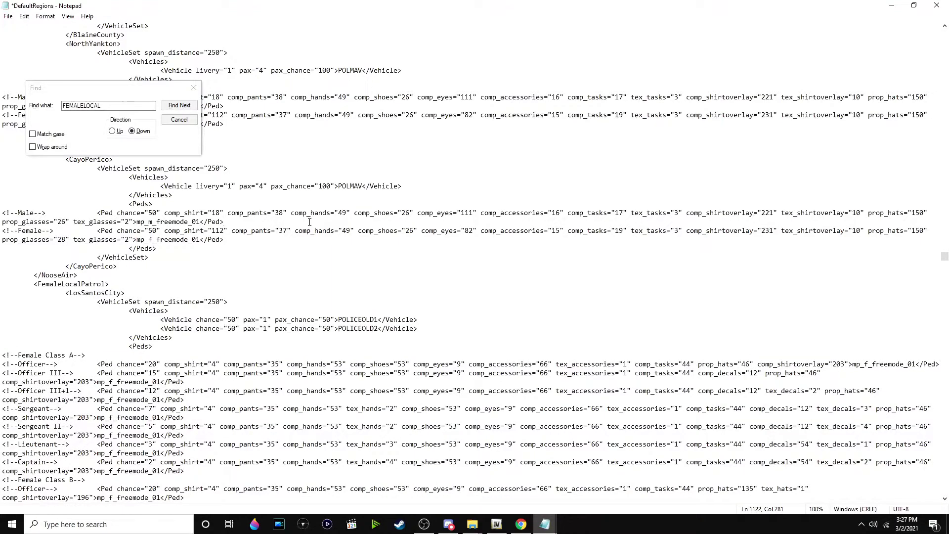
Search for K9 and change the LosSantosCounty vehicle under K9LocalPatrol to POLICEOLD2.
scroll(208, 163, "down", 5)
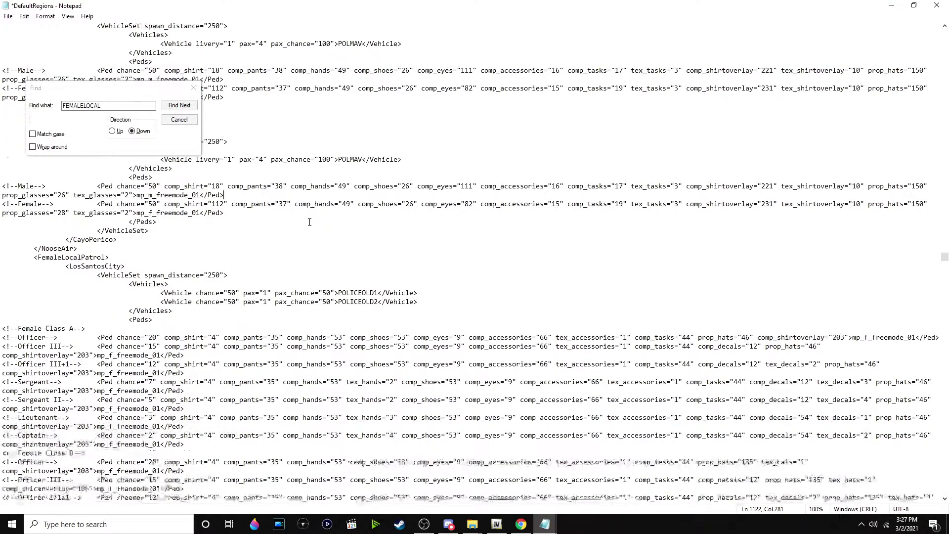
left_click(42, 107)
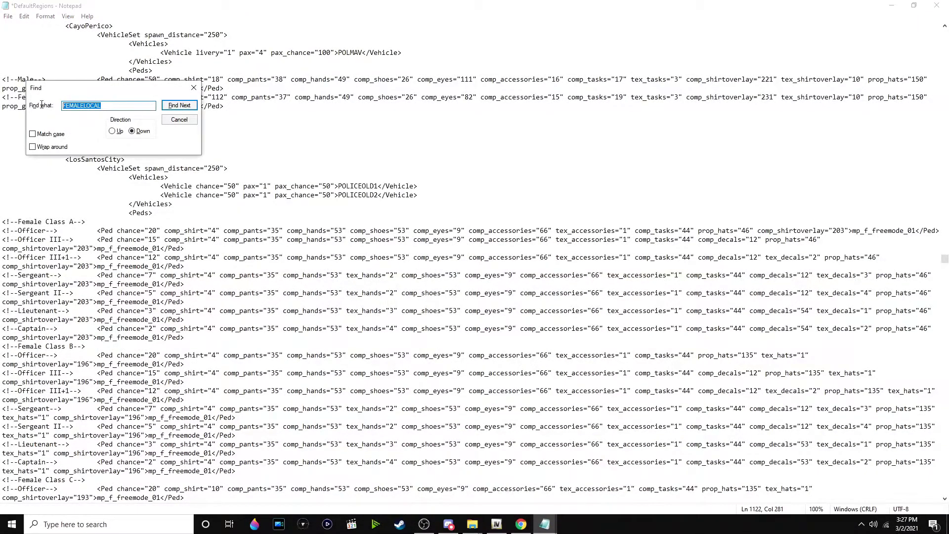
type("K9")
left_click_drag(148, 88, 526, 103)
left_click(557, 120)
scroll(206, 292, "down", 12)
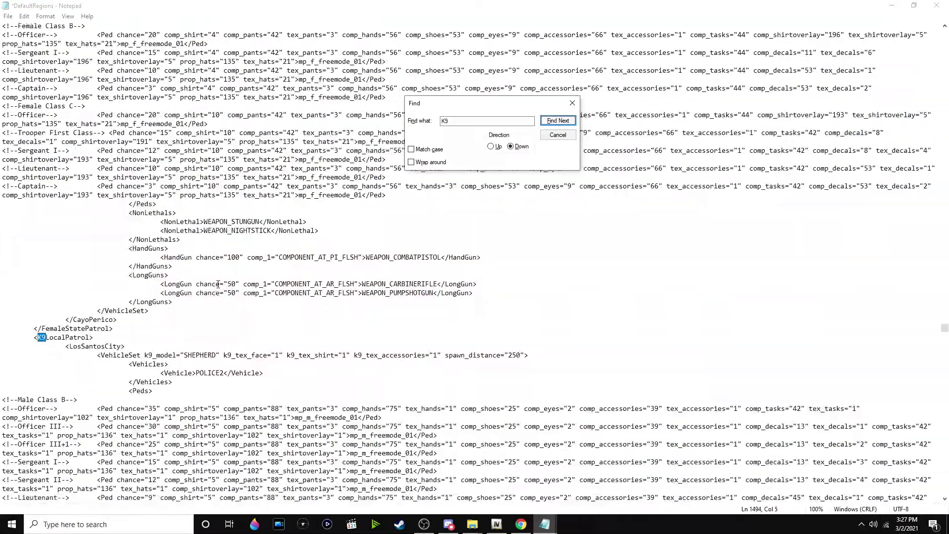
scroll(206, 291, "down", 15)
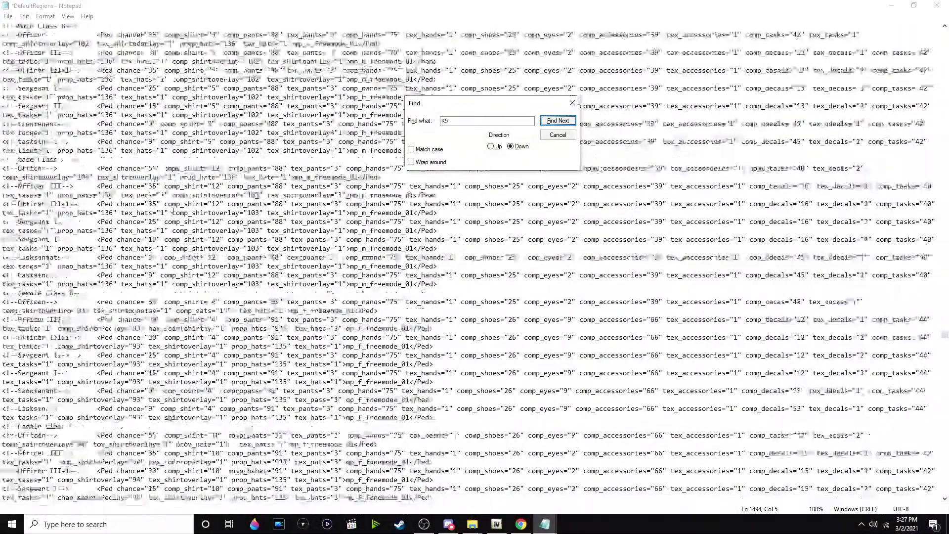
scroll(171, 232, "down", 7)
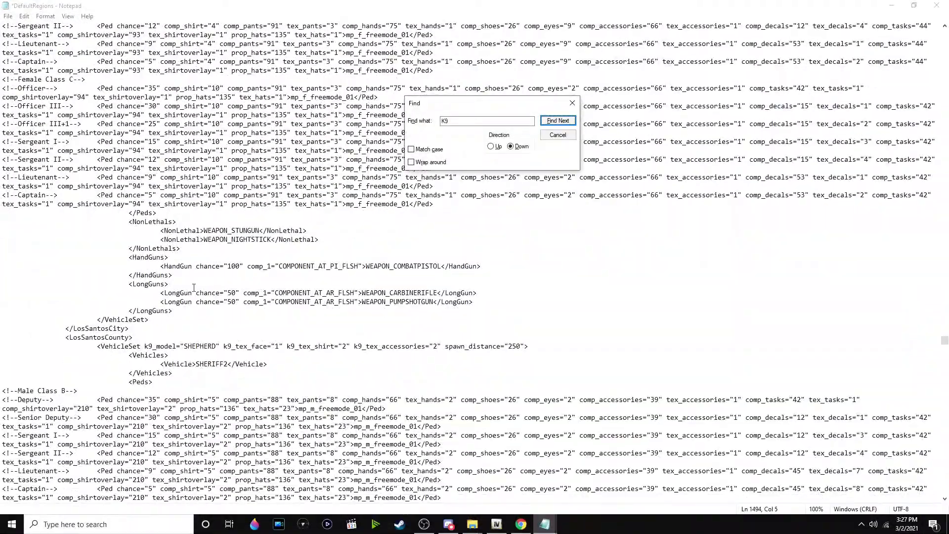
left_click_drag(195, 285, 224, 284)
type("POLICE")
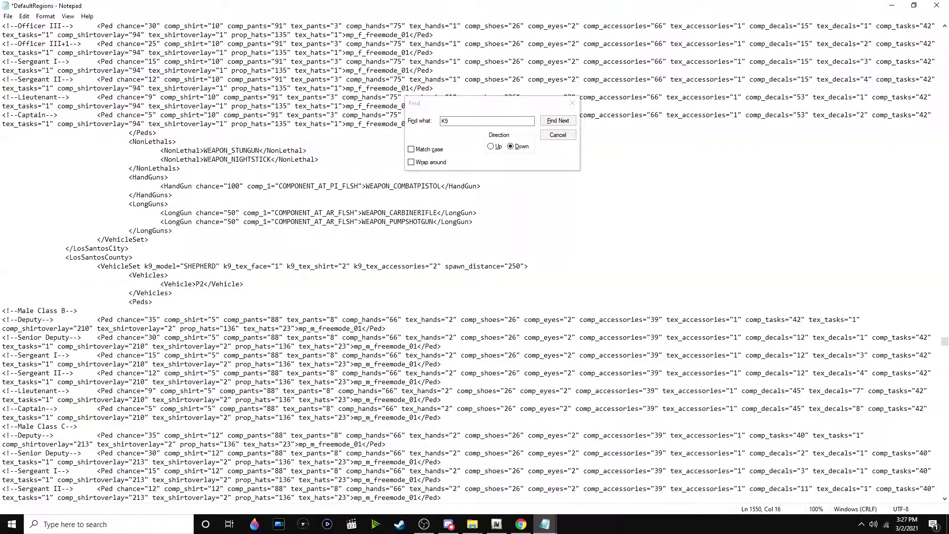
type("OLD")
Search for TRANSPORT and replace the two LosSantosCounty vehicle lines under PoliceTransport with the copied POLICEOLD1 and POLICEOLD2 lines.
left_click(495, 129)
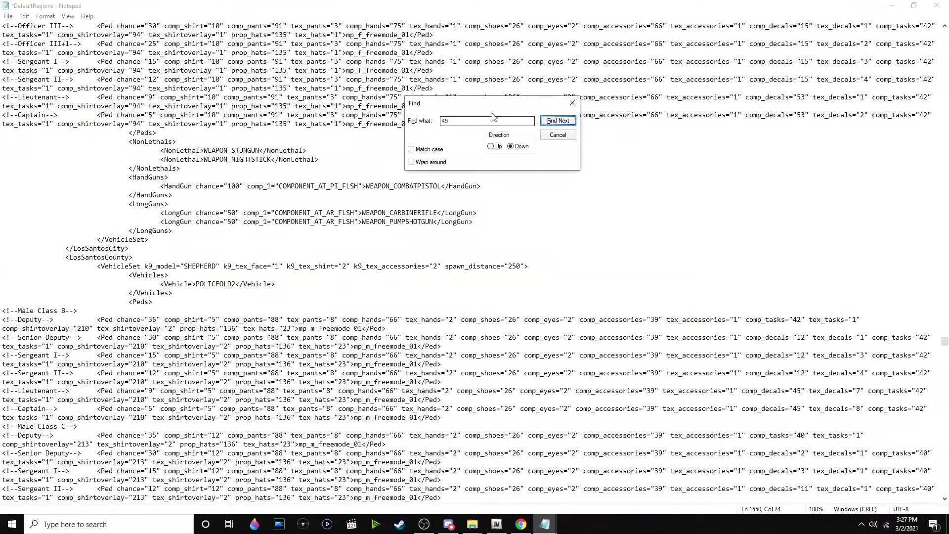
type("TRANSPORT")
key("Return")
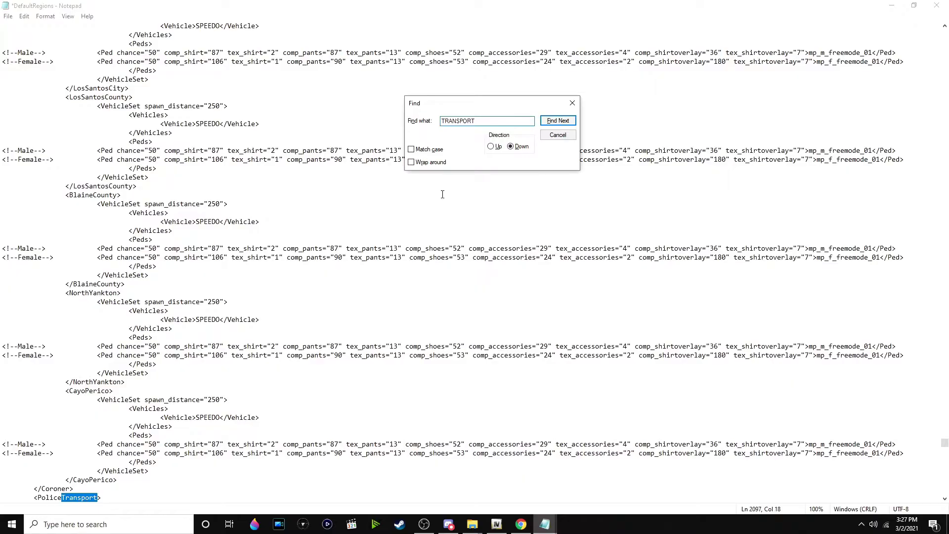
scroll(267, 205, "down", 16)
scroll(267, 204, "down", 20)
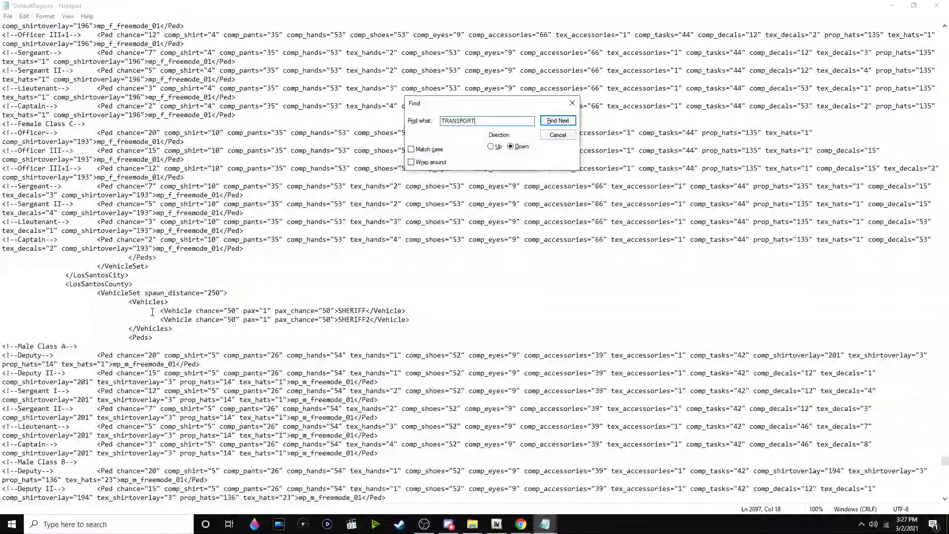
left_click_drag(160, 310, 417, 320)
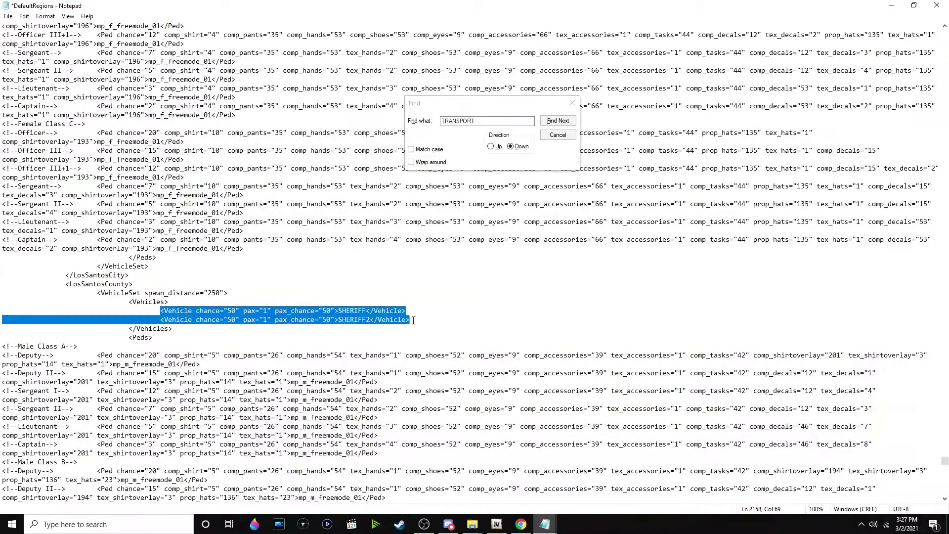
key("ctrl+v")
Dismiss the search and close the DefaultRegions file, saving its changes.
scroll(273, 246, "down", 3)
scroll(274, 246, "down", 6)
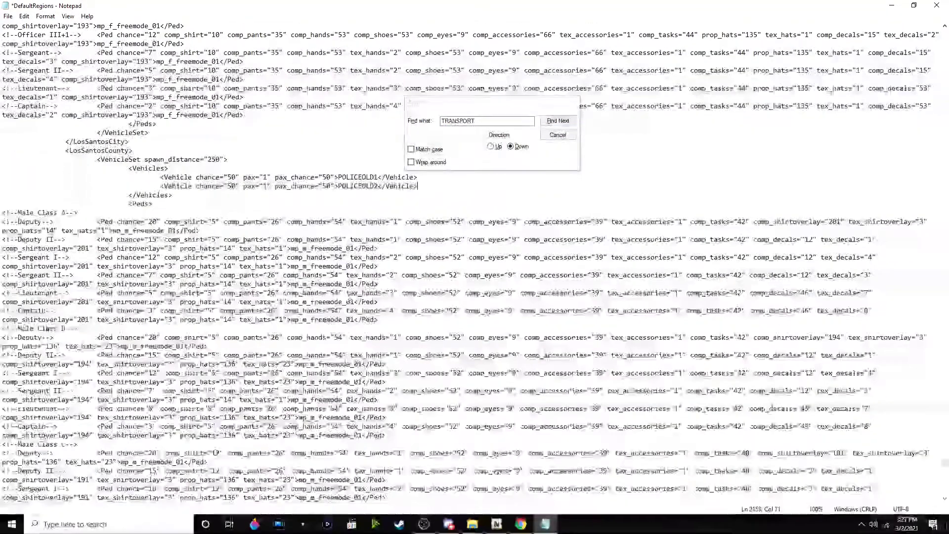
left_click(557, 135)
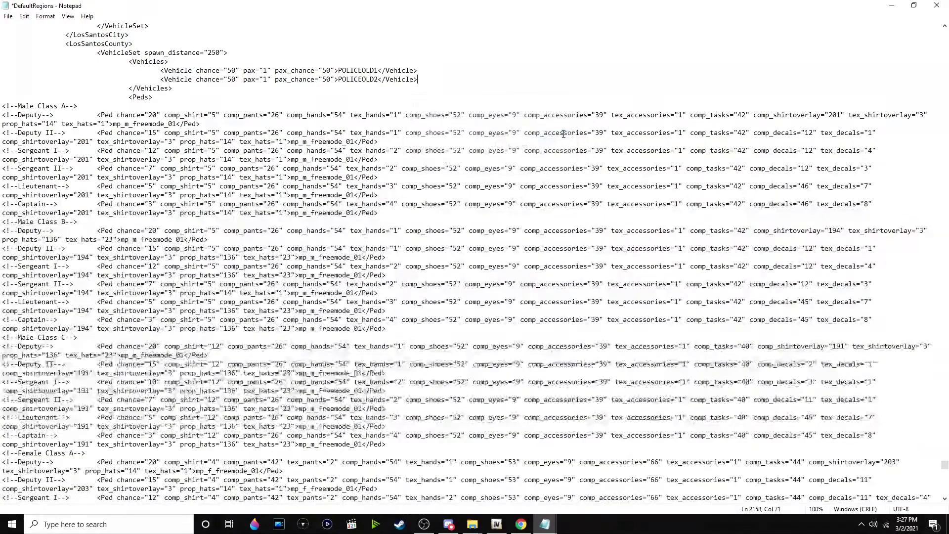
scroll(554, 138, "down", 2)
left_click(937, 5)
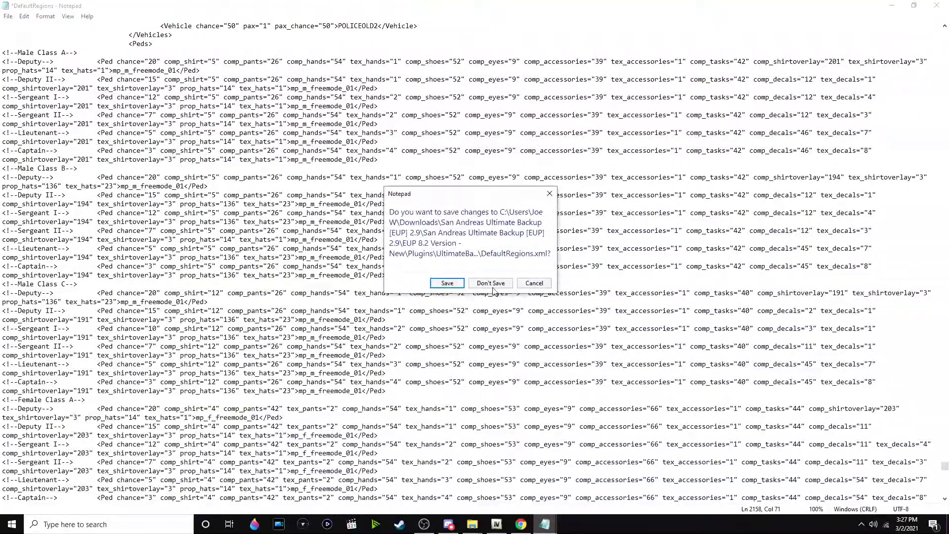
left_click(446, 283)
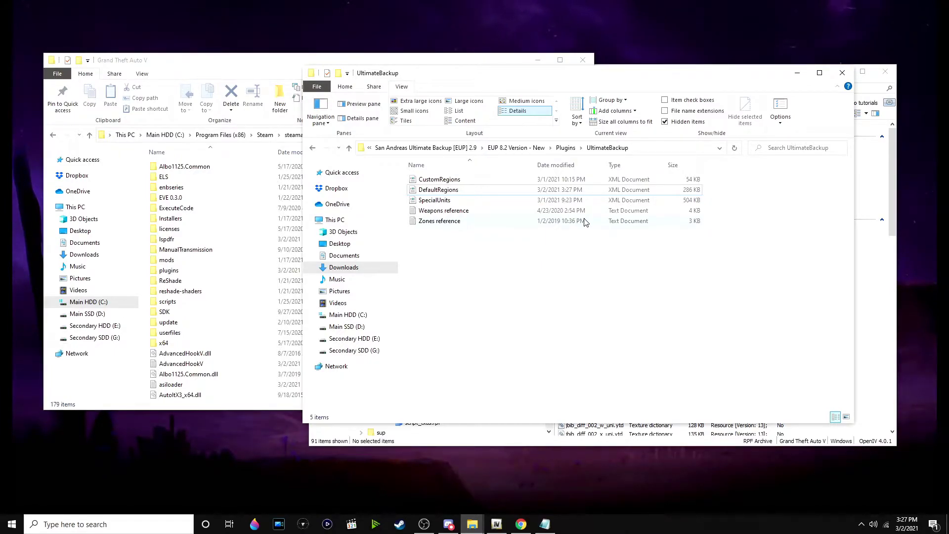
Open the SpecialUnits file for editing, review the Border Patrol unit's vehicle definitions, and close the file.
right_click(483, 201)
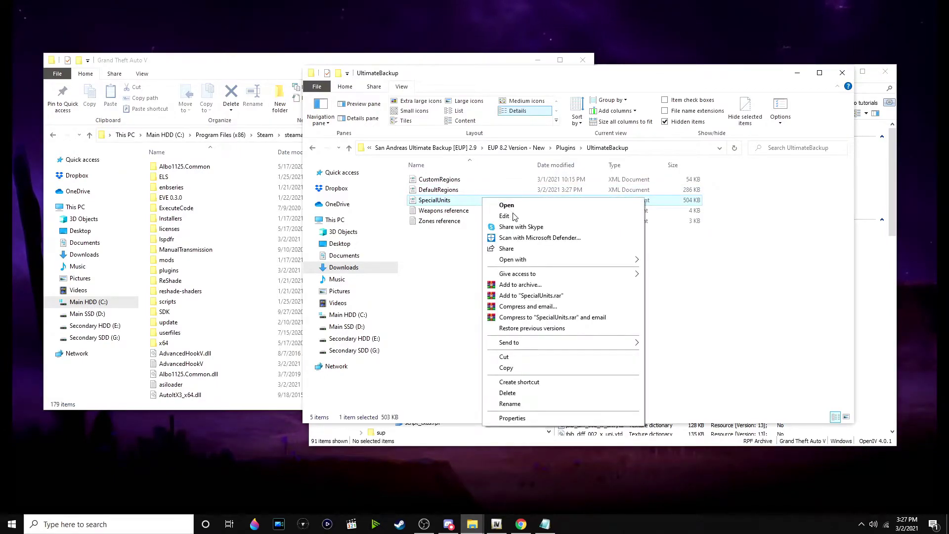
left_click(505, 216)
double_click(643, 79)
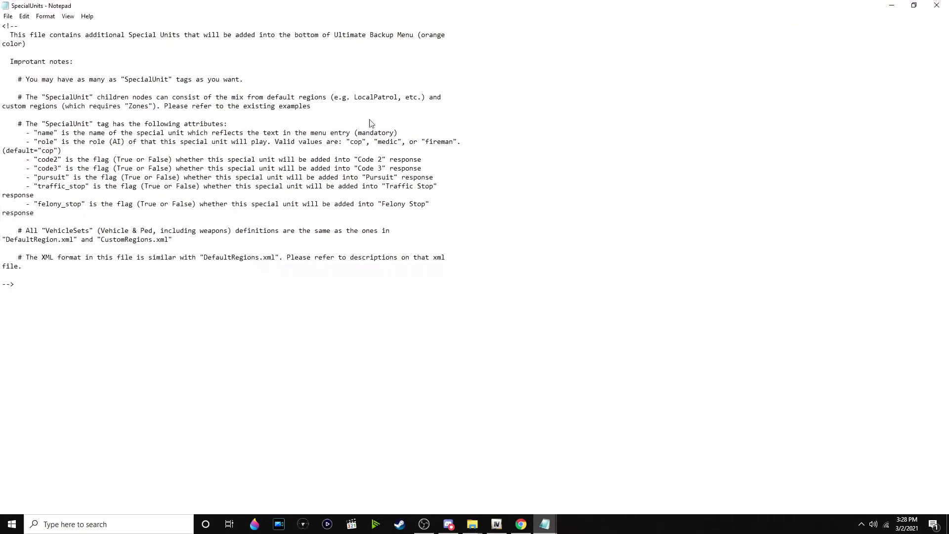
scroll(18, 215, "down", 2)
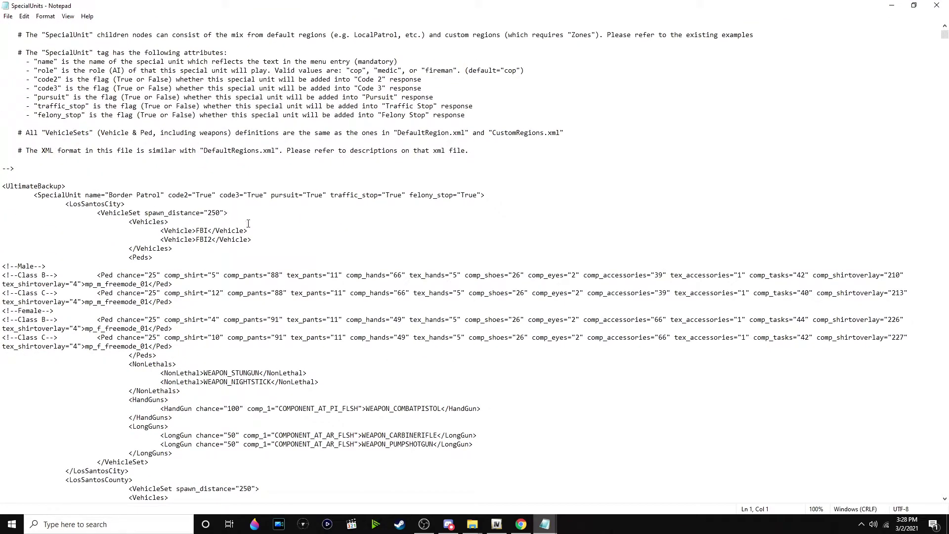
scroll(248, 224, "down", 1)
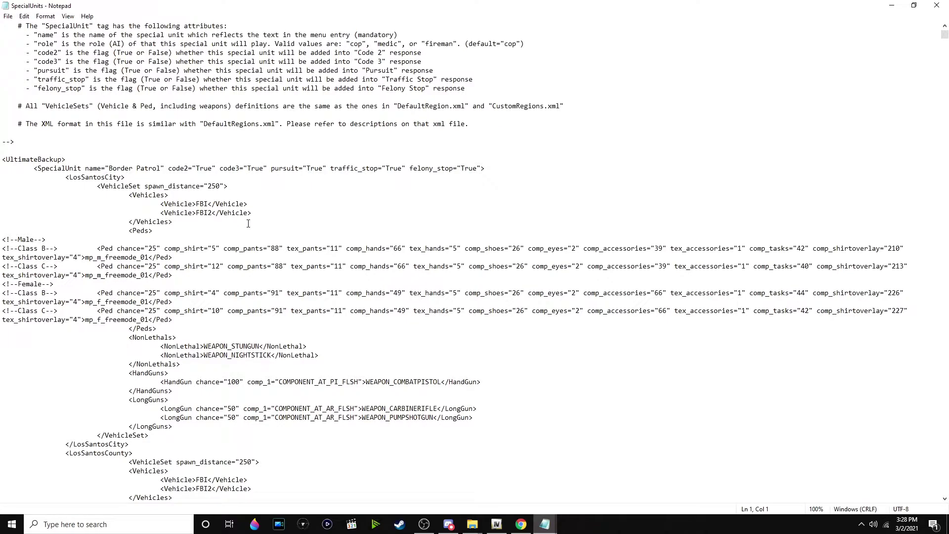
scroll(309, 174, "down", 1)
left_click(294, 188)
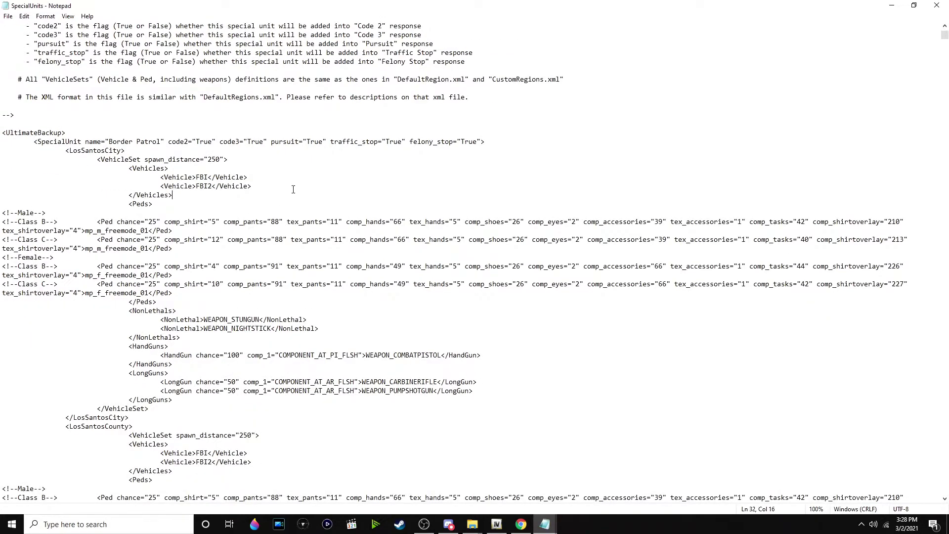
scroll(296, 146, "down", 1)
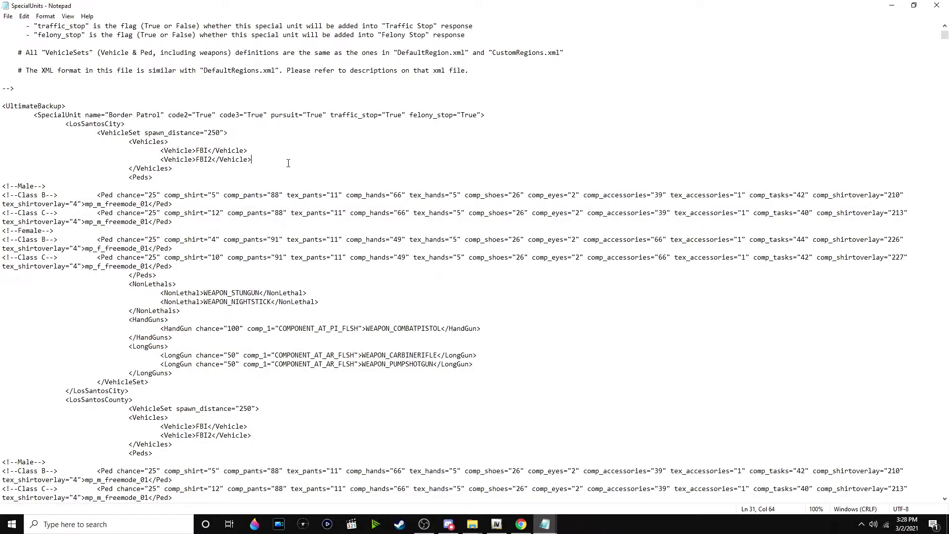
scroll(288, 163, "down", 1)
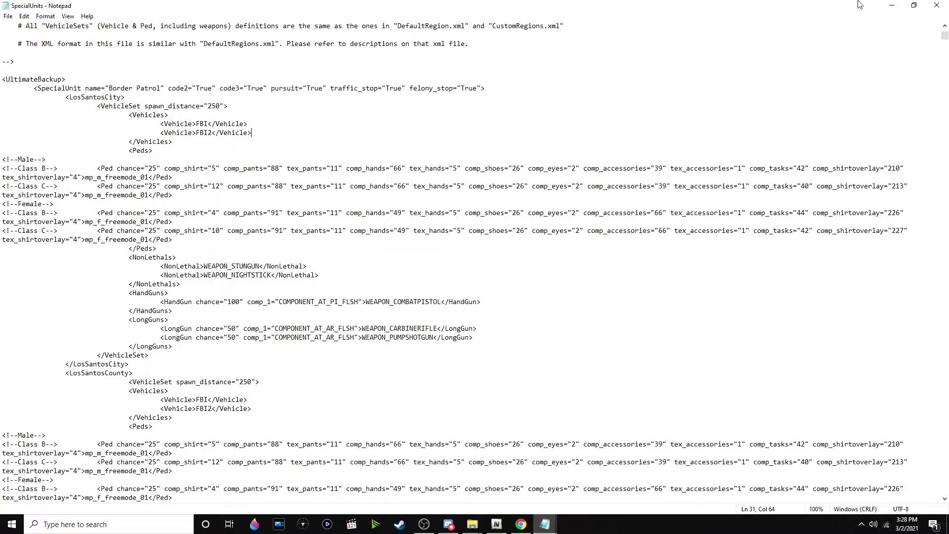
left_click(937, 5)
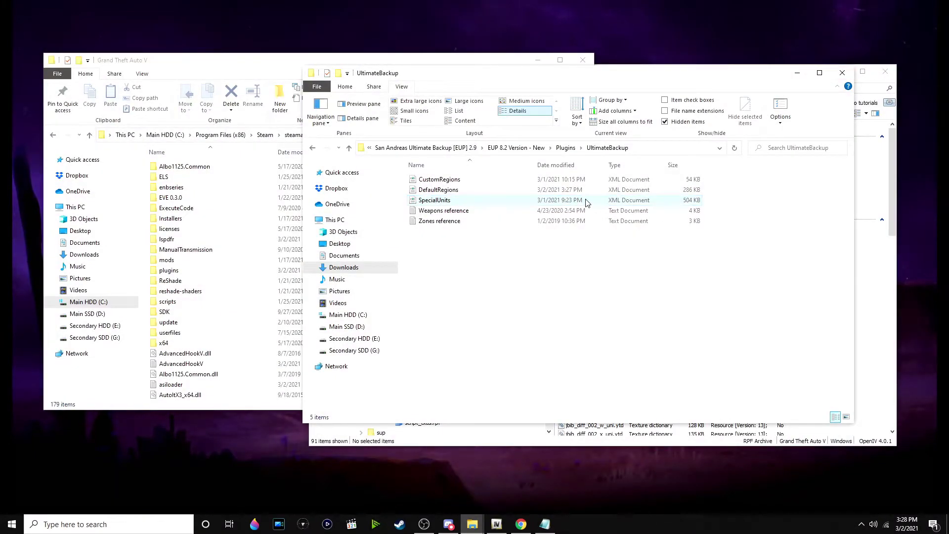
Go back up to the EUP 8.2 Version - New folder and line its window up with the Grand Theft Auto V folder window.
left_click(565, 147)
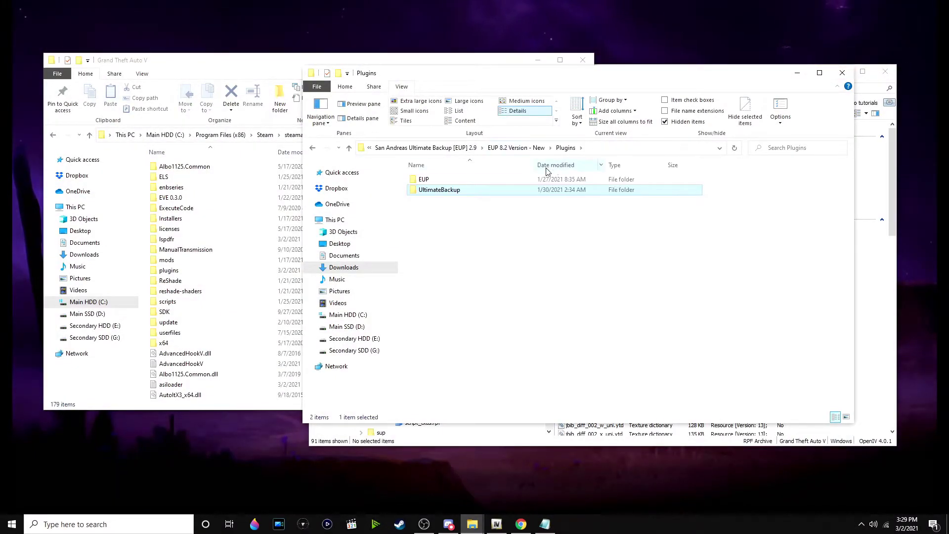
key("BackSpace")
left_click(537, 336)
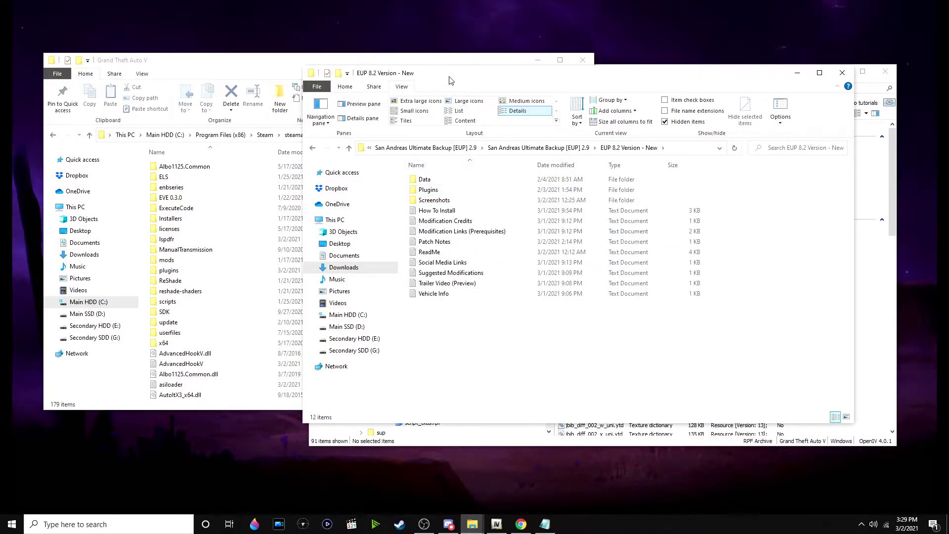
left_click_drag(450, 74, 401, 62)
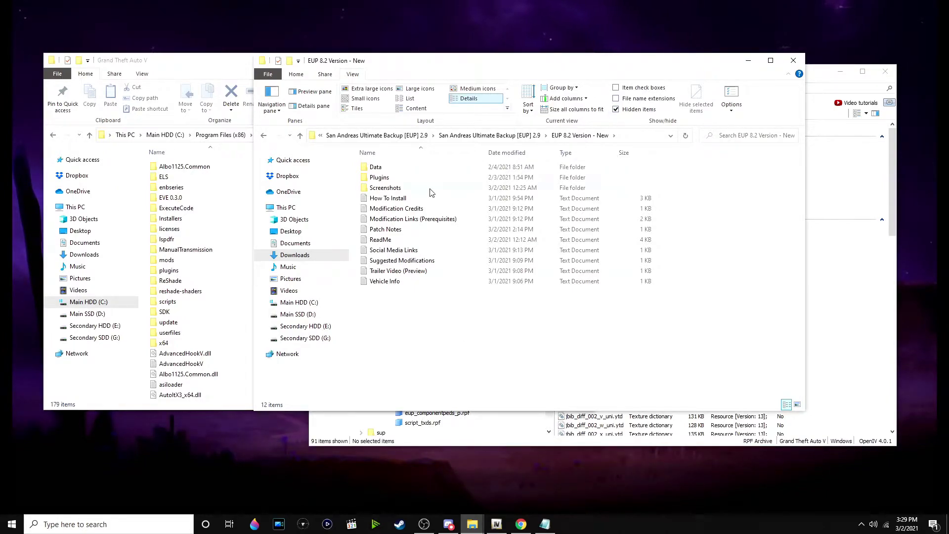
Read the Trailer Video (Preview) and Suggested Modifications text files, closing each one.
double_click(479, 272)
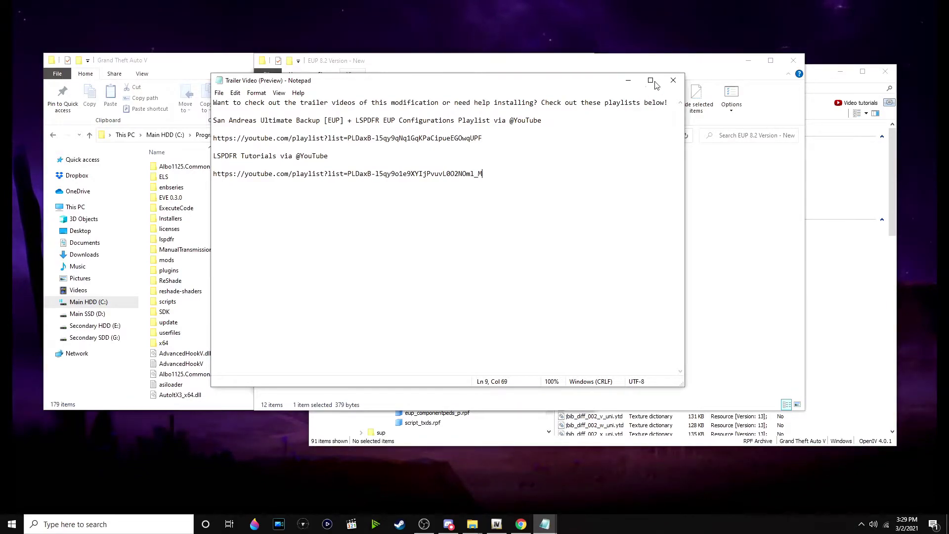
left_click(673, 80)
double_click(434, 260)
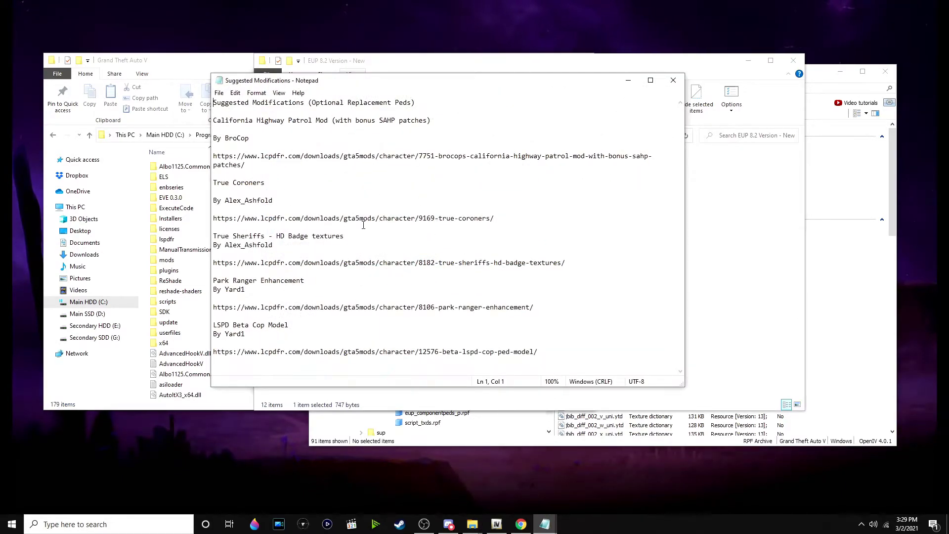
left_click(438, 336)
left_click(664, 84)
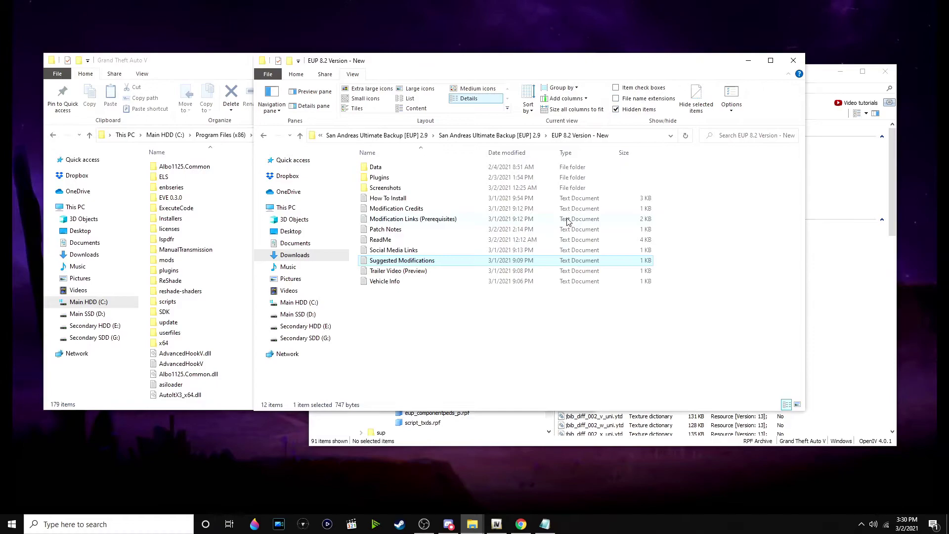
Open the Social Media Links text file and go through the listed links.
double_click(468, 250)
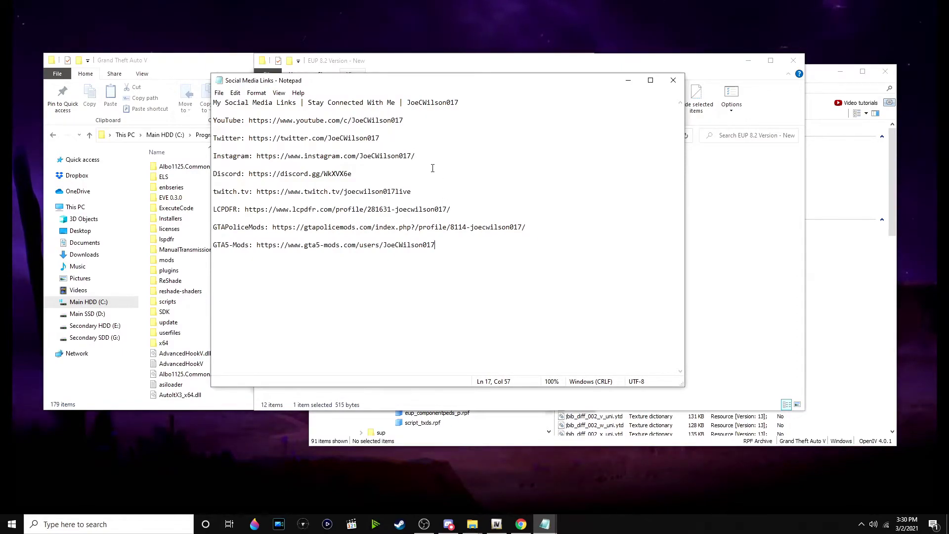
left_click(242, 120)
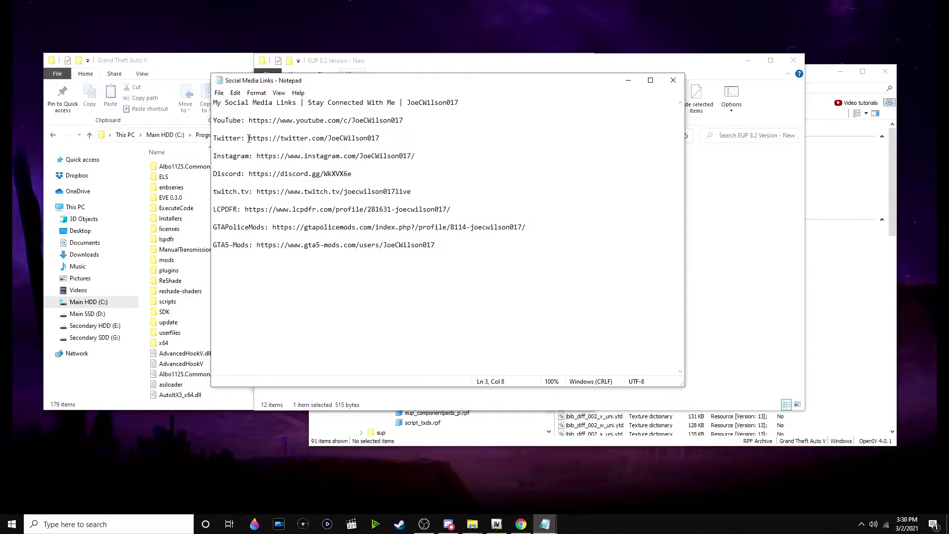
left_click(249, 138)
left_click(243, 138)
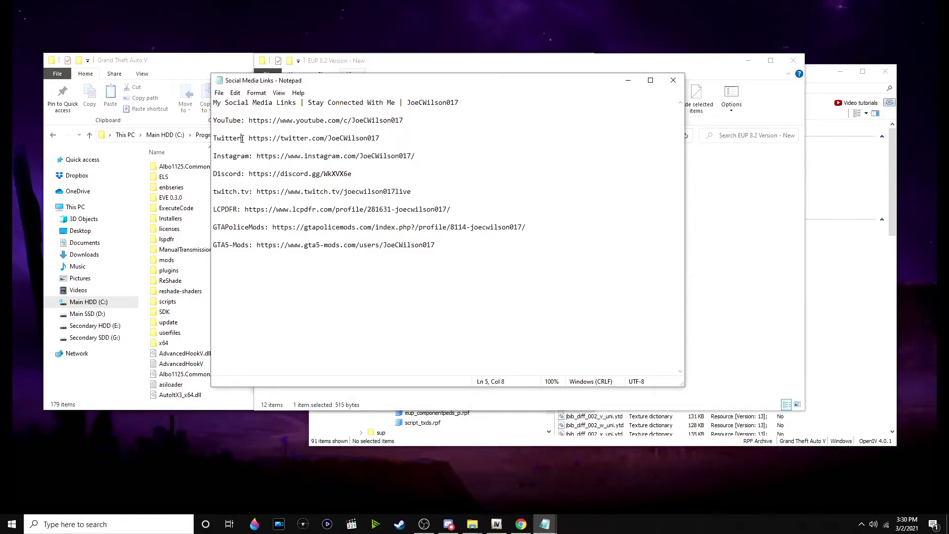
left_click(253, 165)
left_click(246, 192)
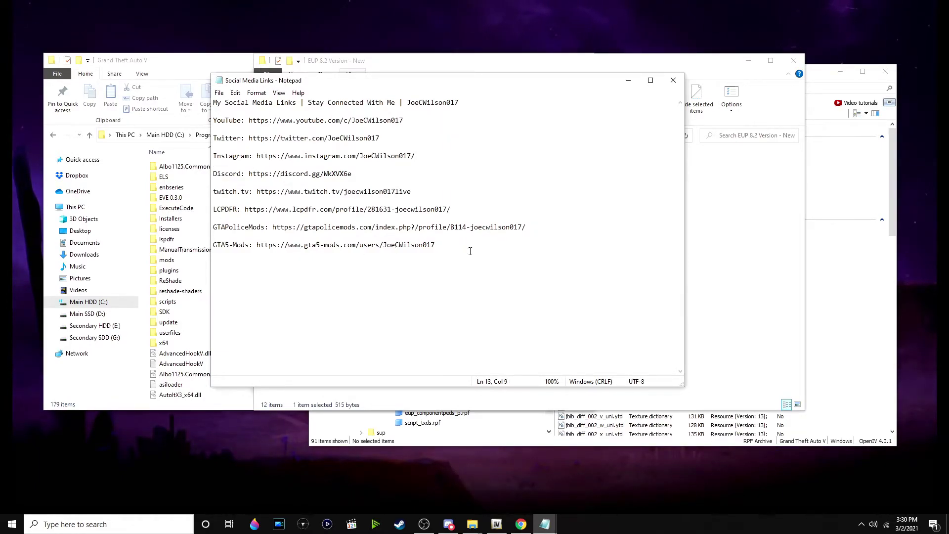
Close the Social Media Links file and read the ReadMe and Patch Notes text files, closing each one.
left_click(674, 80)
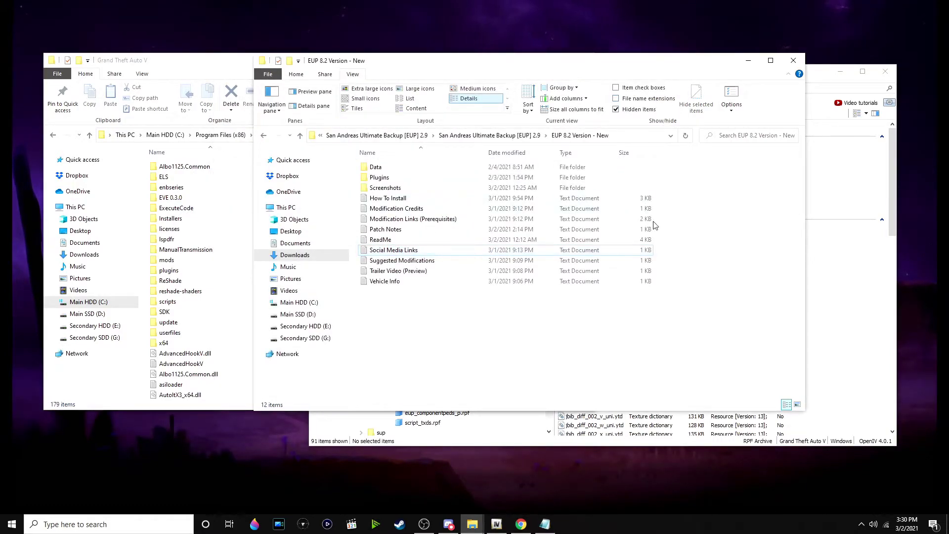
double_click(485, 240)
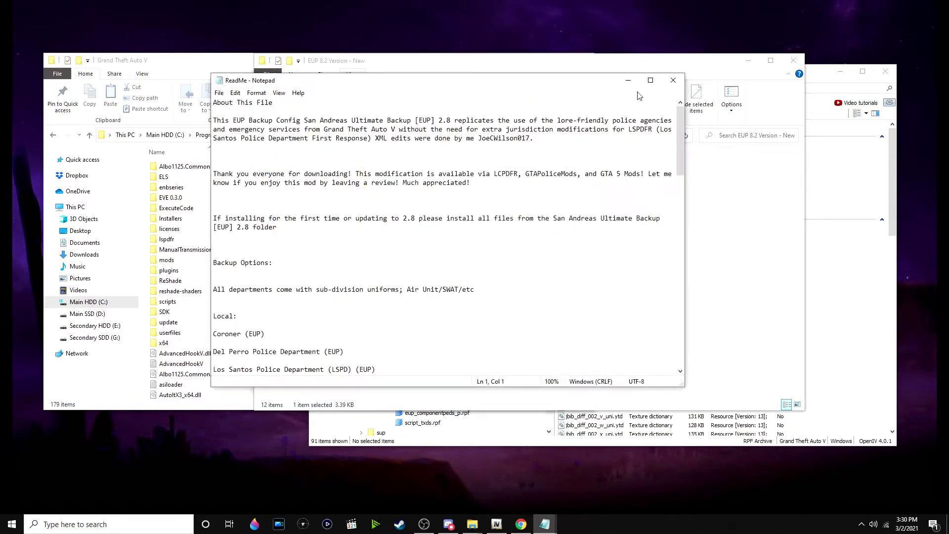
left_click(648, 81)
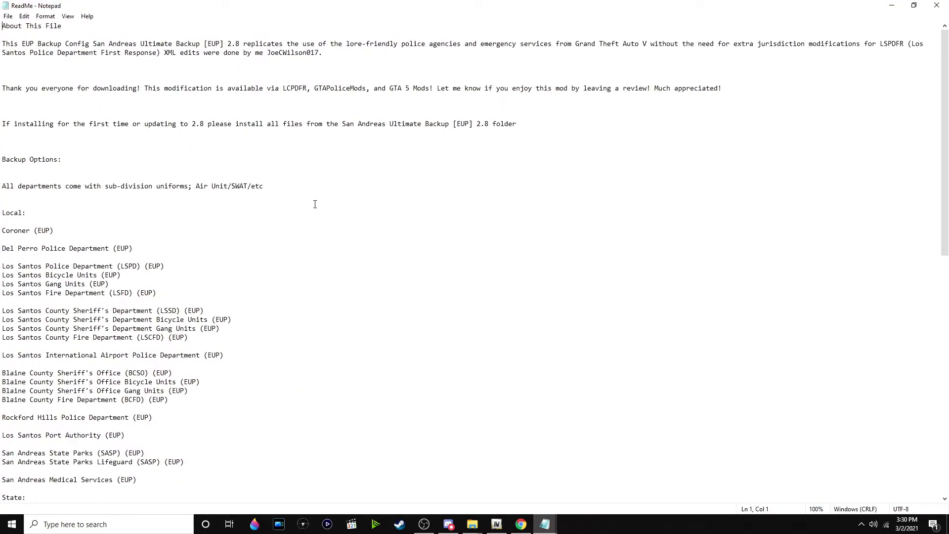
scroll(240, 196, "down", 5)
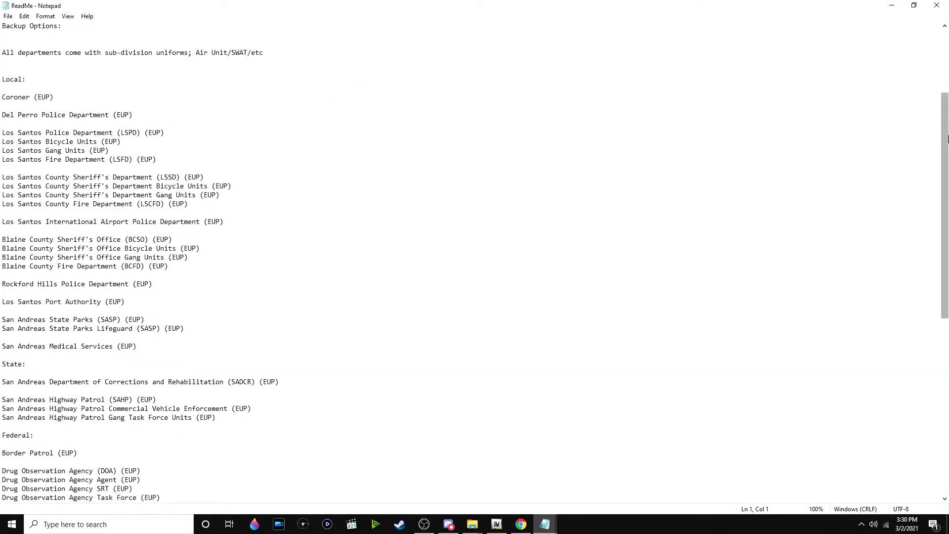
left_click_drag(947, 115, 934, 324)
left_click(937, 5)
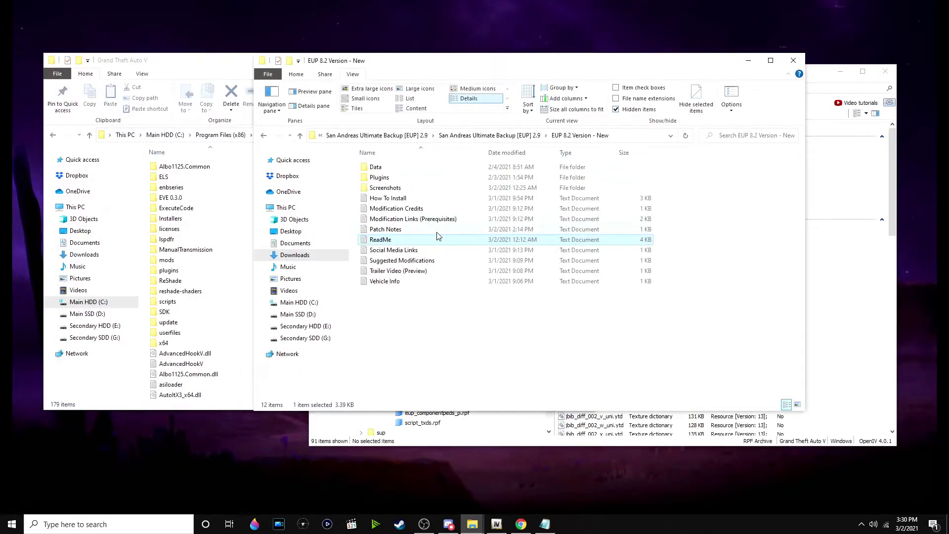
left_click(491, 269)
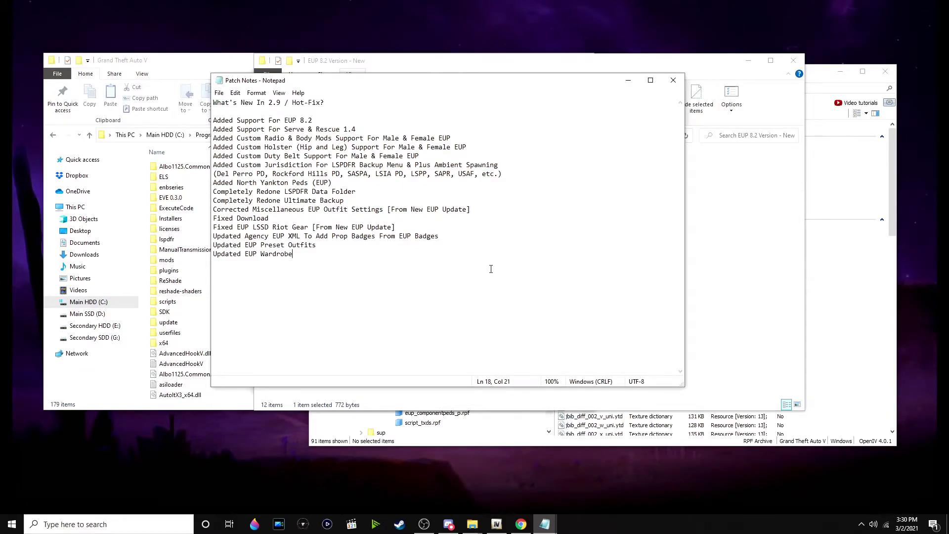
left_click(673, 82)
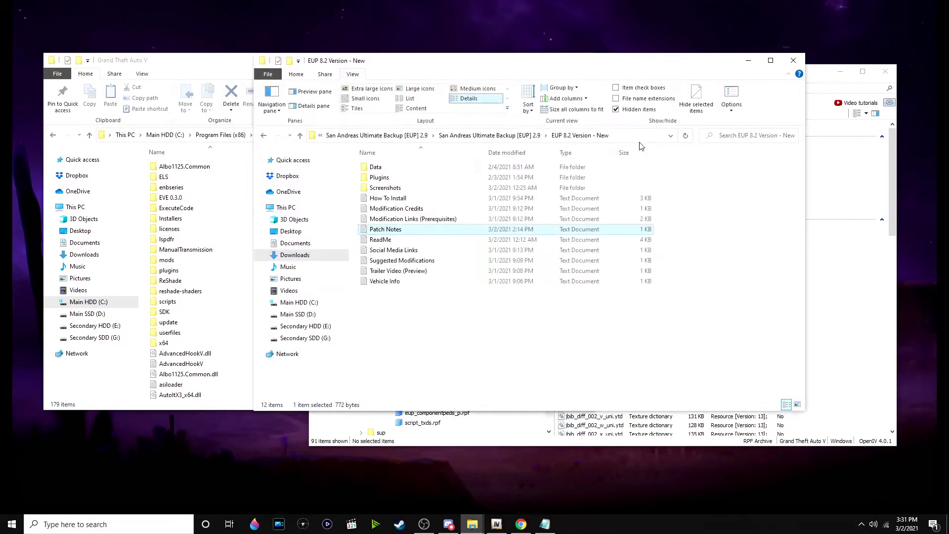
Read through the required mods listed in the Modification Links (Prerequisites) text file and close it.
double_click(460, 220)
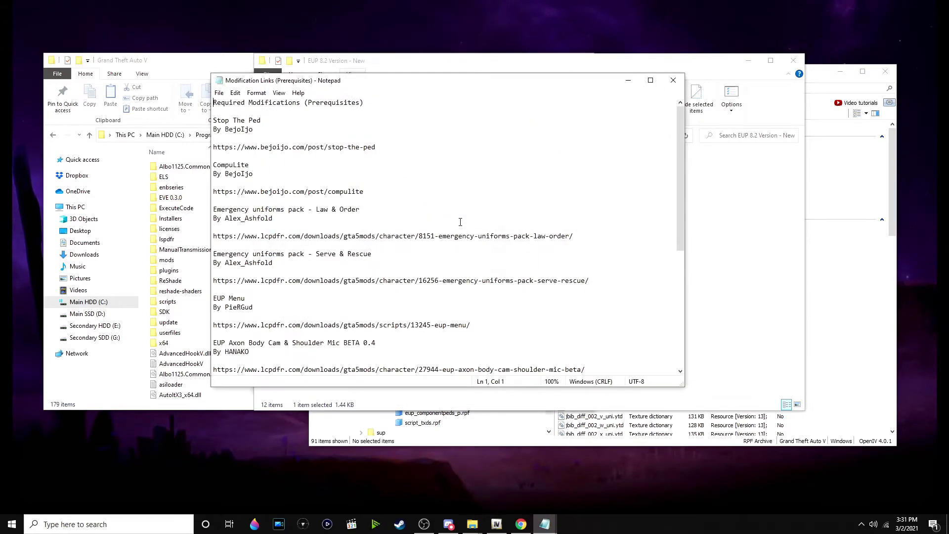
left_click(651, 80)
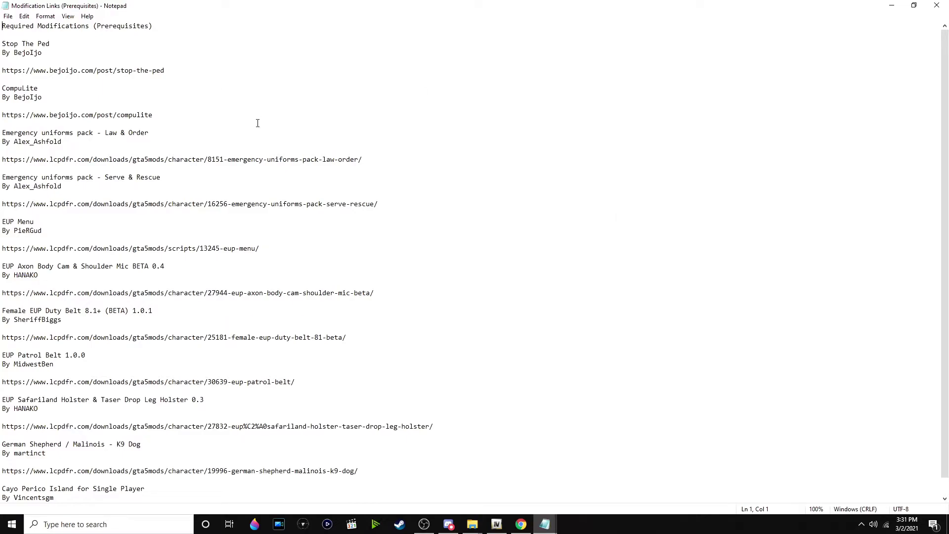
scroll(143, 108, "down", 1)
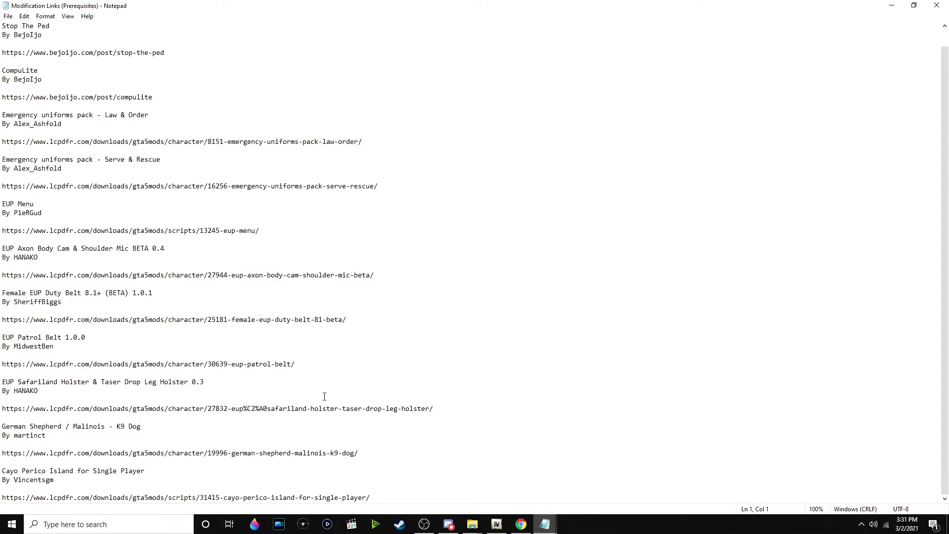
scroll(430, 353, "up", 1)
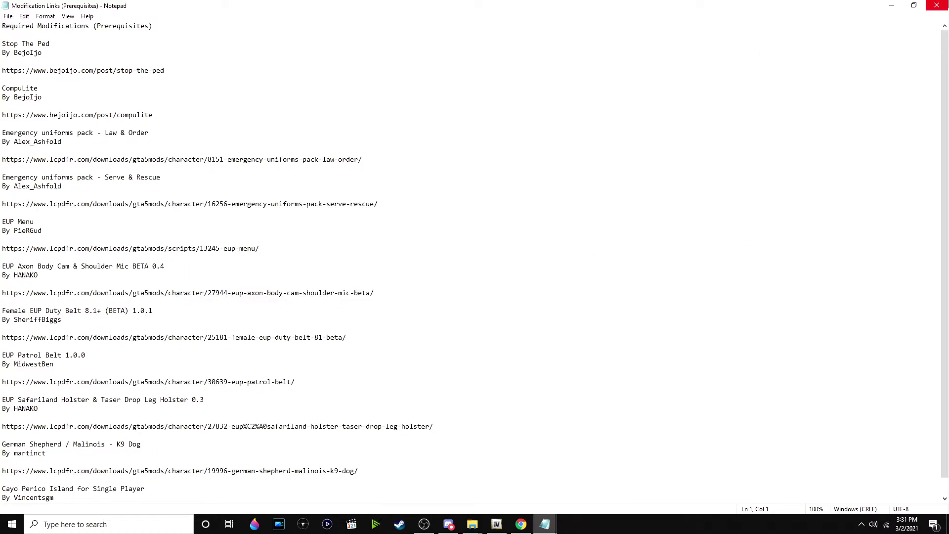
left_click(938, 5)
Read the Modification Credits text file in full-size view and close it.
double_click(476, 207)
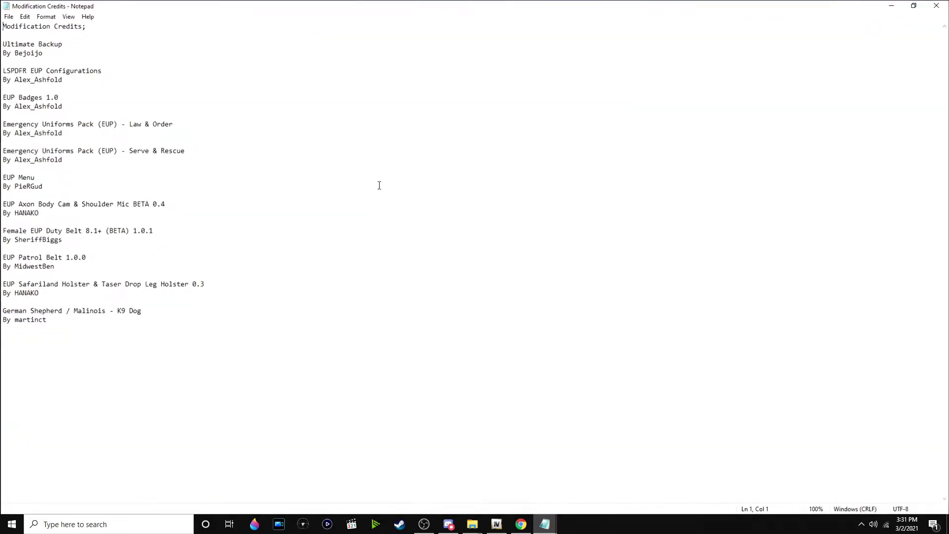
left_click(651, 80)
left_click(214, 374)
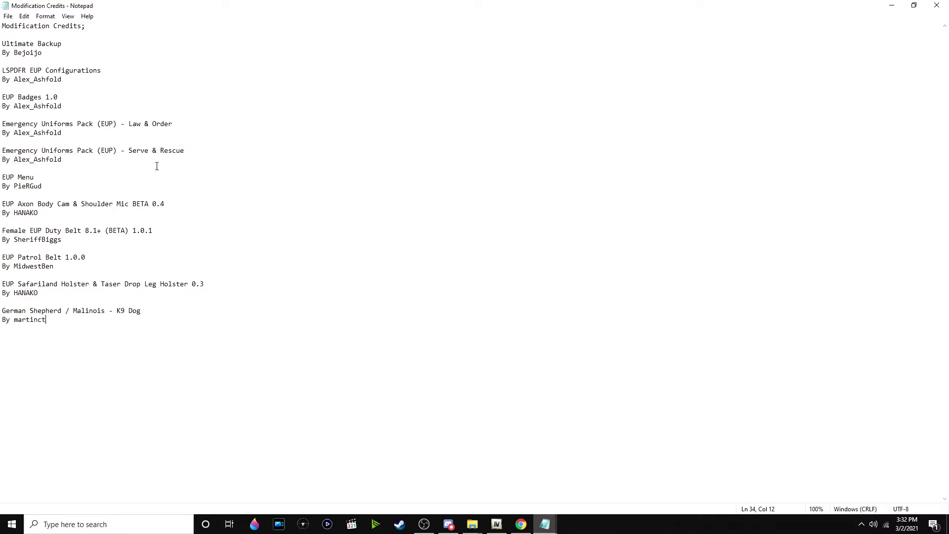
left_click(937, 6)
View all the uniform images in the Screenshots folder one by one and return to the EUP 8.2 Version - New folder.
double_click(419, 188)
double_click(384, 198)
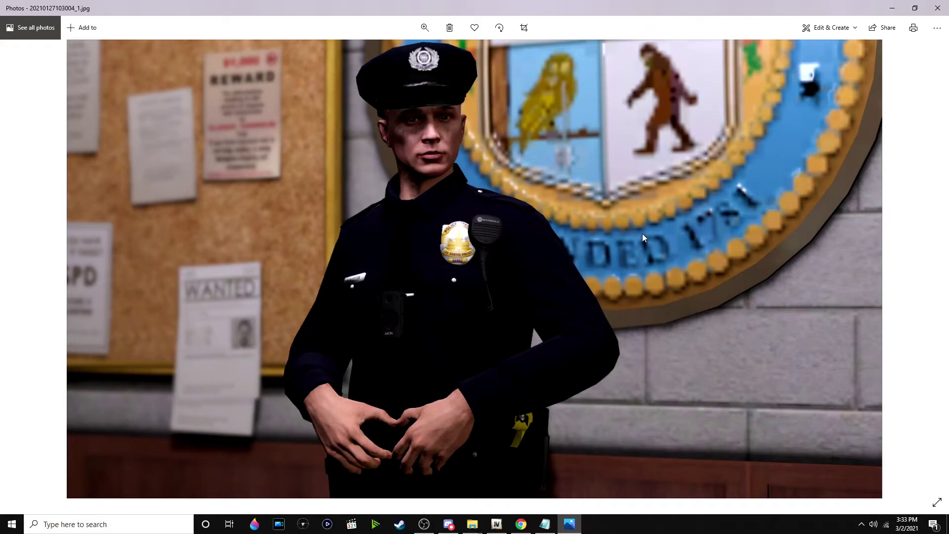
left_click(935, 284)
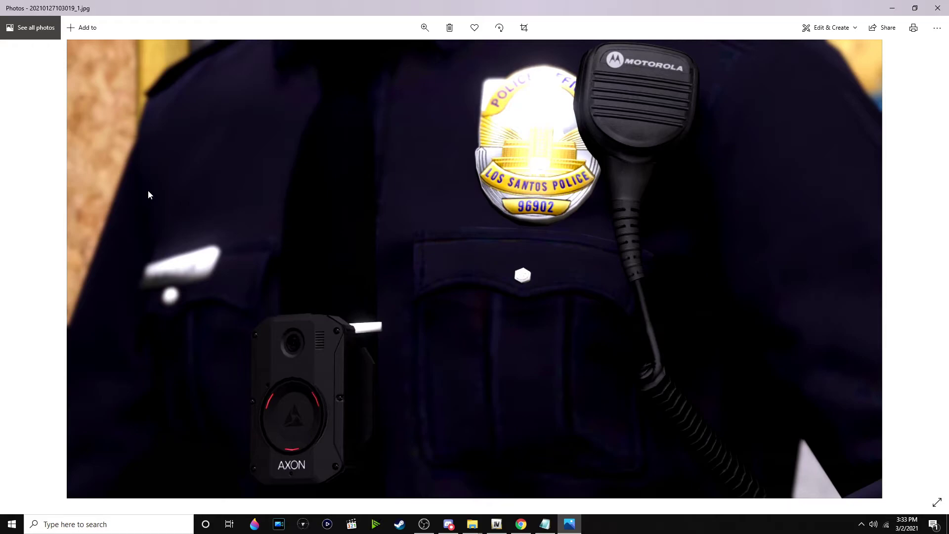
key("Right")
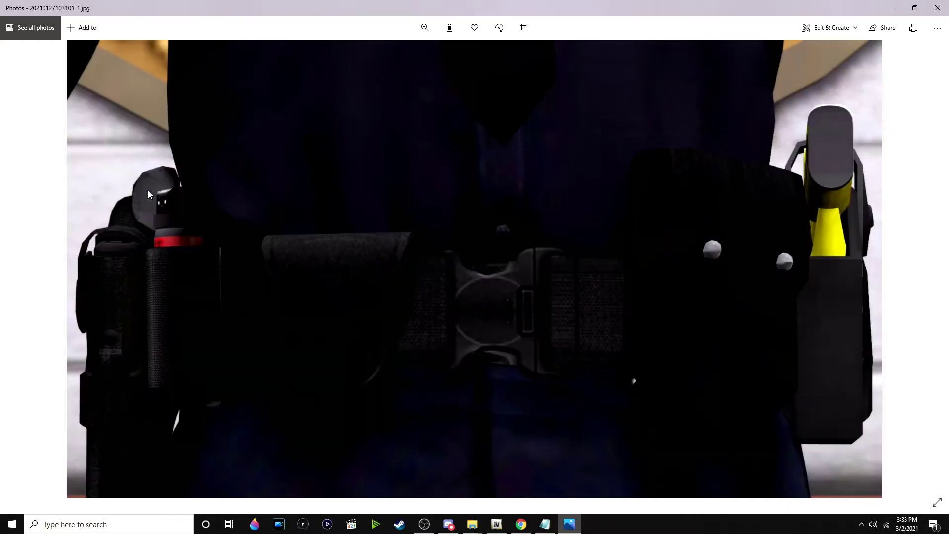
key("Right")
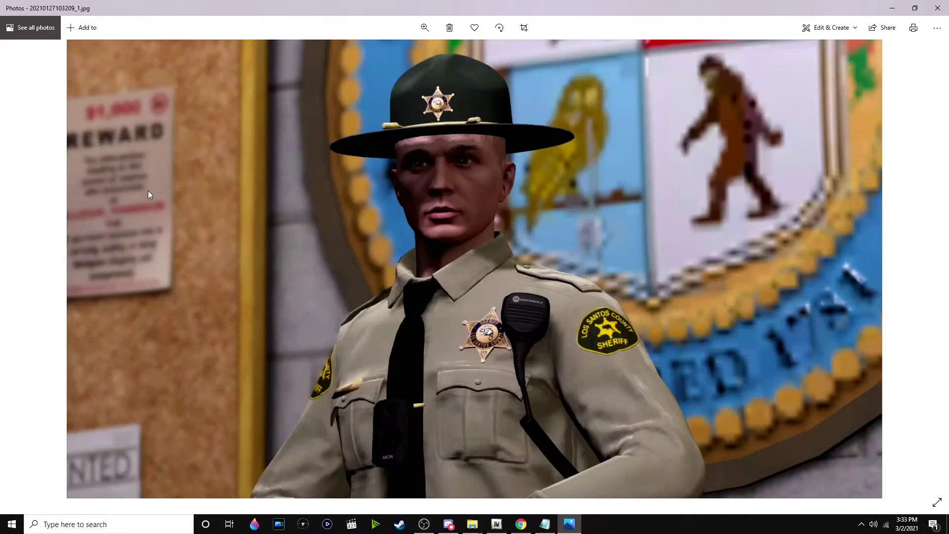
key("Right")
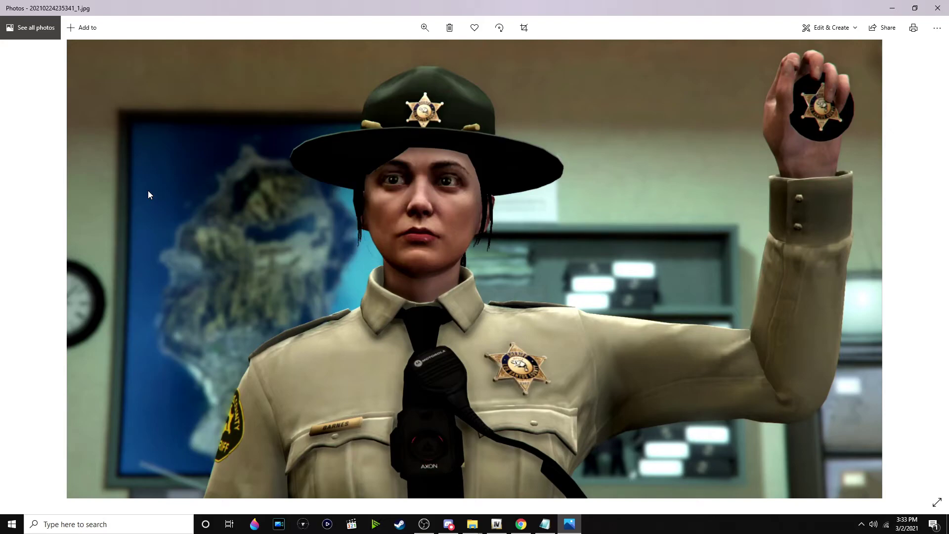
key("Right")
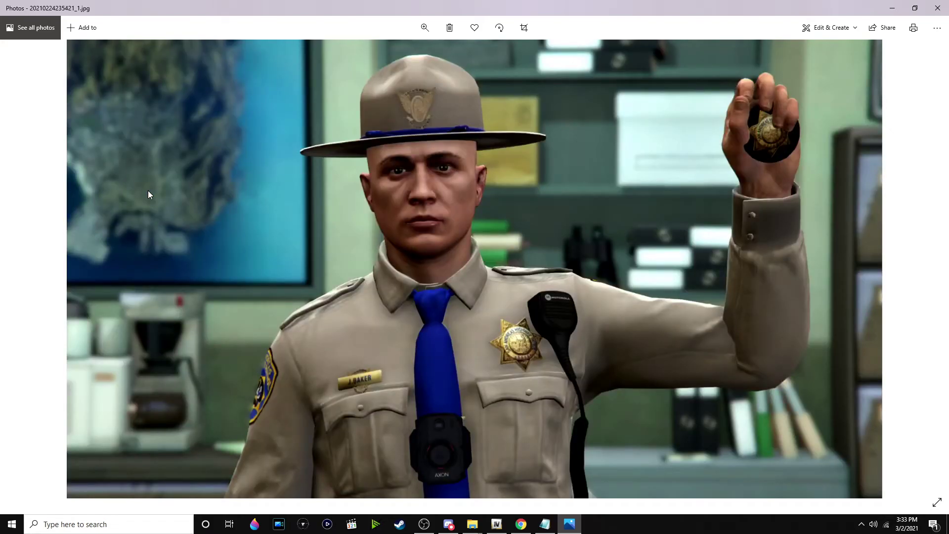
key("Right")
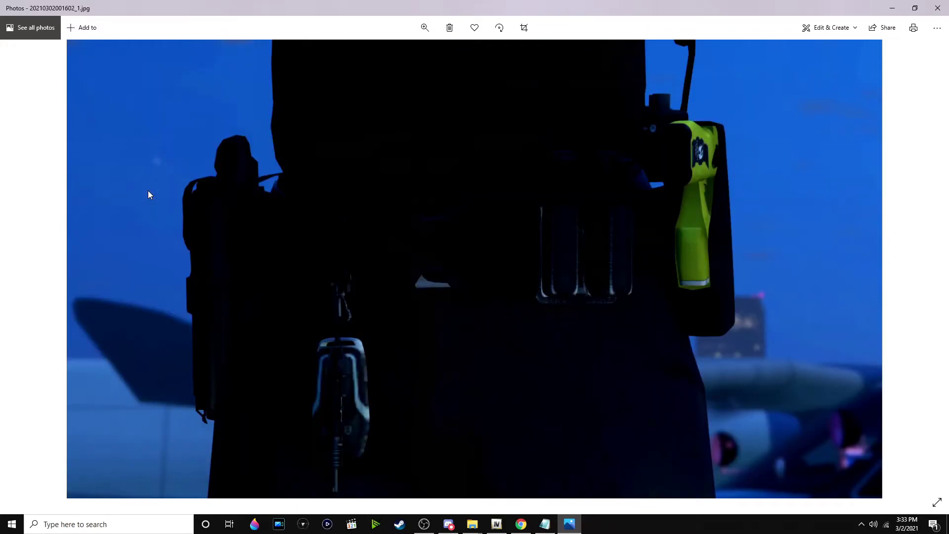
key("Right")
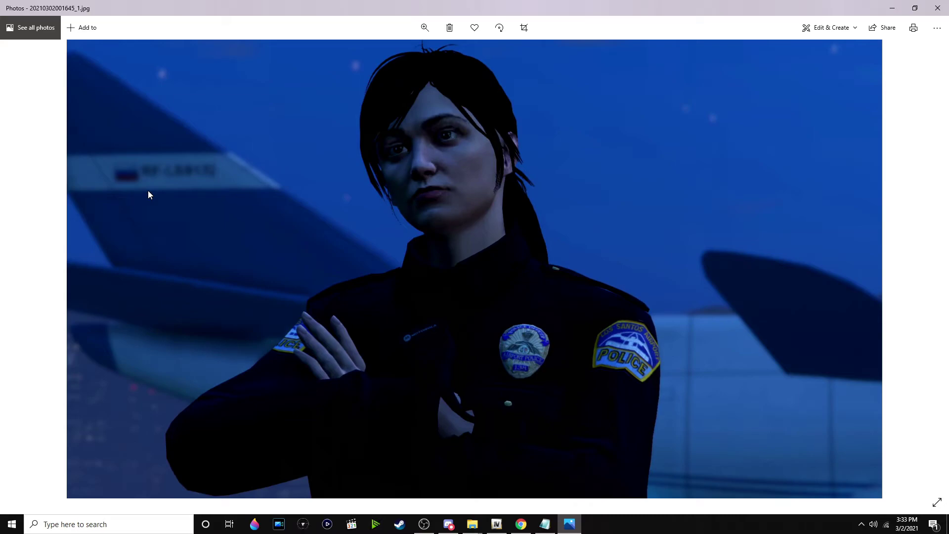
left_click(938, 8)
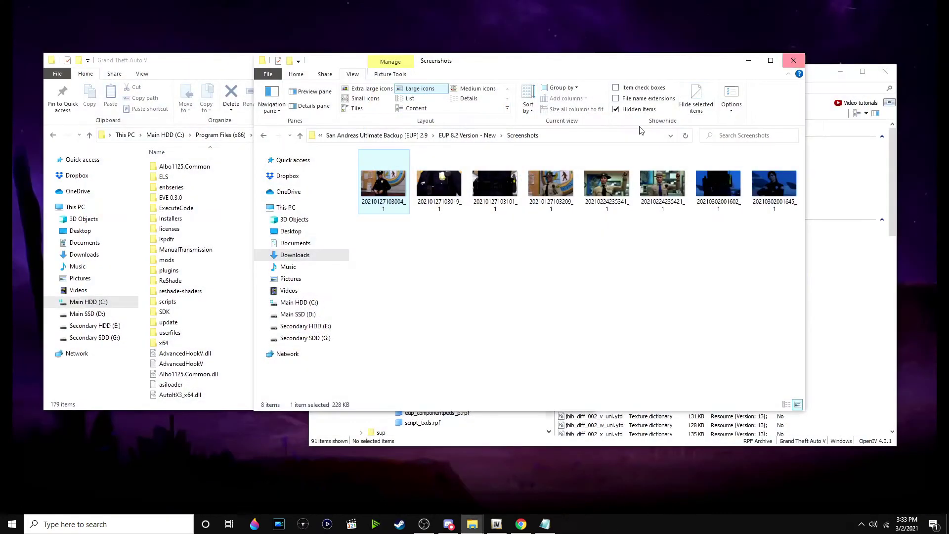
left_click(472, 140)
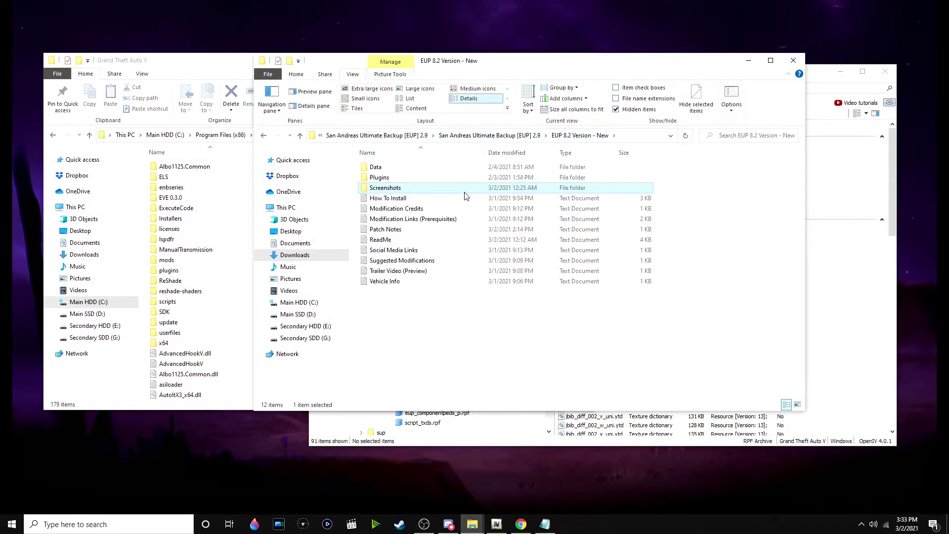
left_click(511, 360)
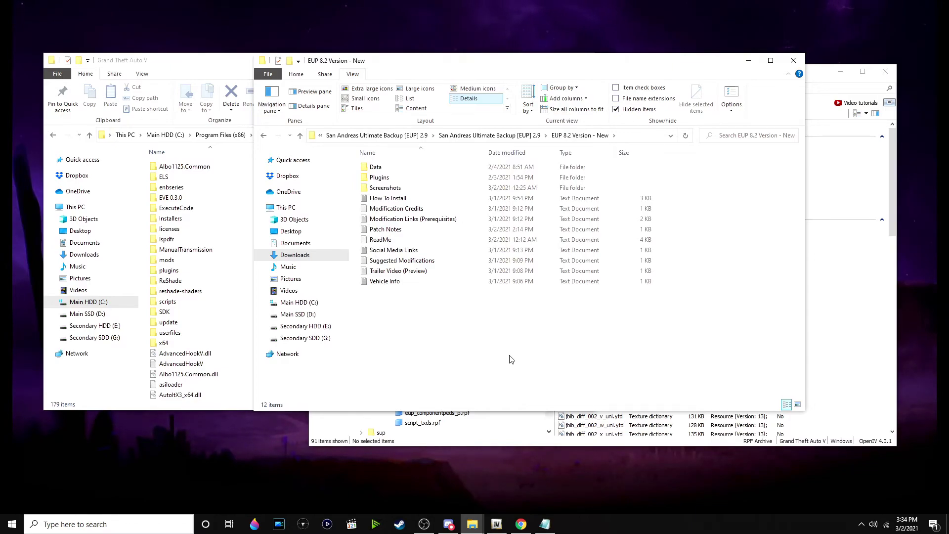
Close the mod folder and OpenIV windows and try to launch the game with RAGEPluginHook from the Grand Theft Auto V folder.
left_click(793, 60)
left_click(886, 72)
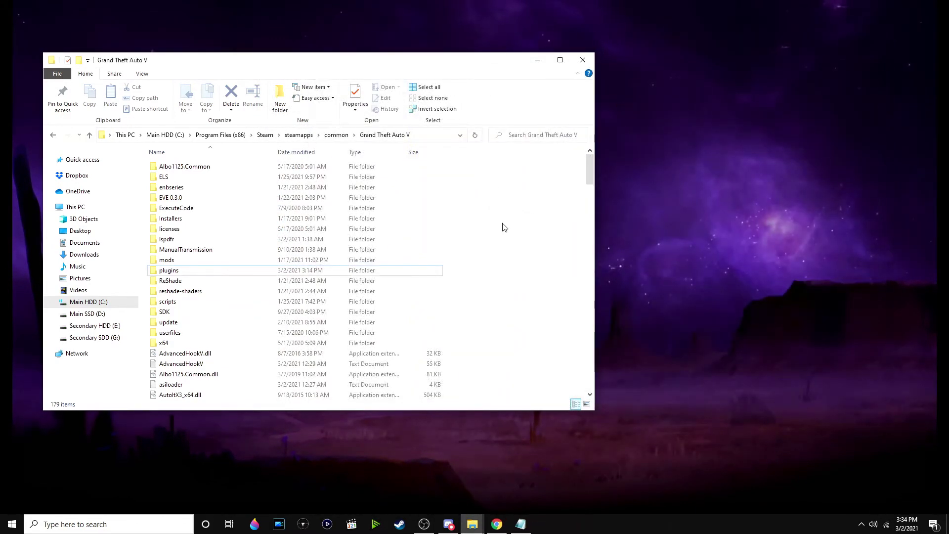
scroll(339, 212, "down", 15)
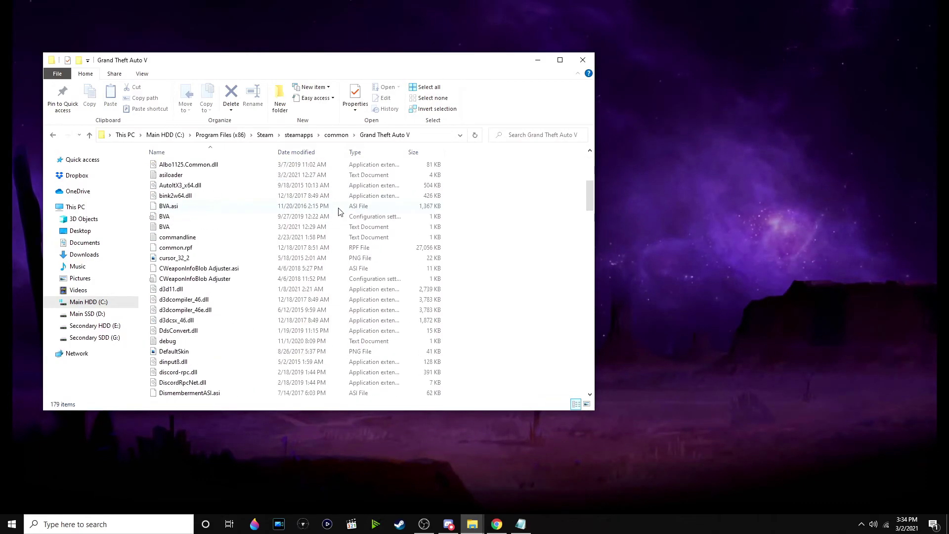
scroll(285, 216, "down", 20)
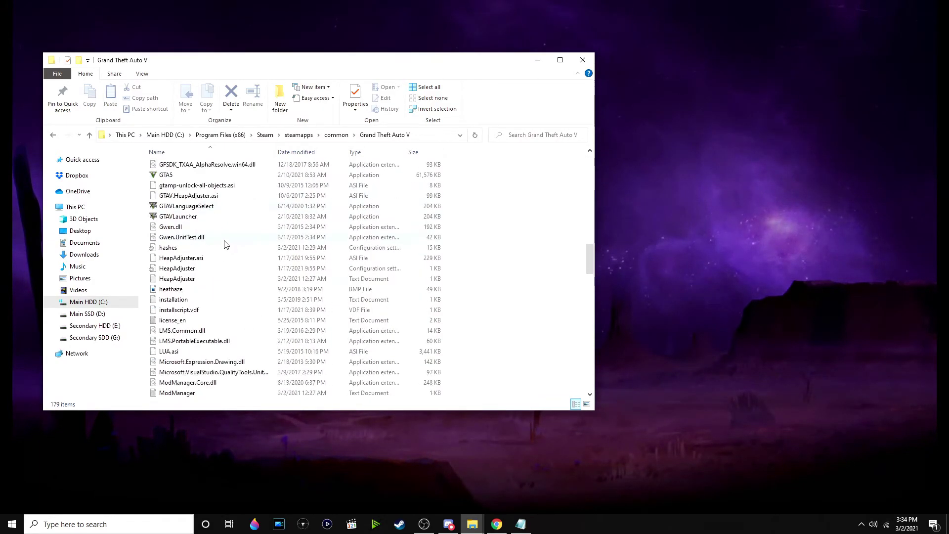
scroll(214, 271, "down", 18)
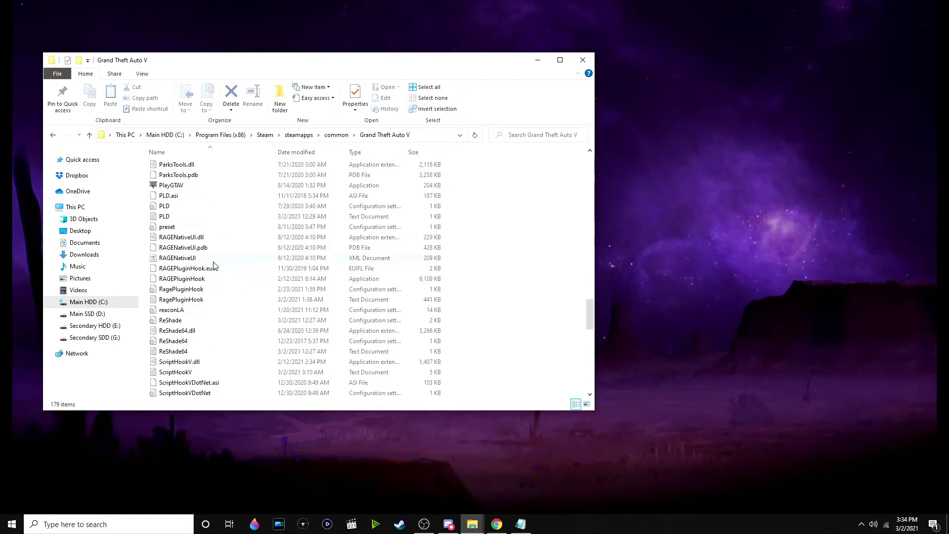
scroll(214, 266, "up", 12)
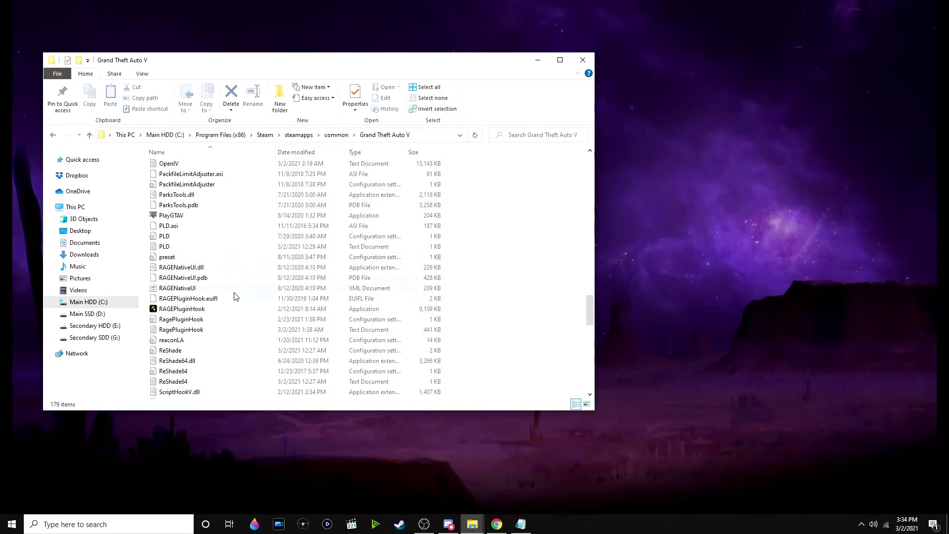
double_click(324, 307)
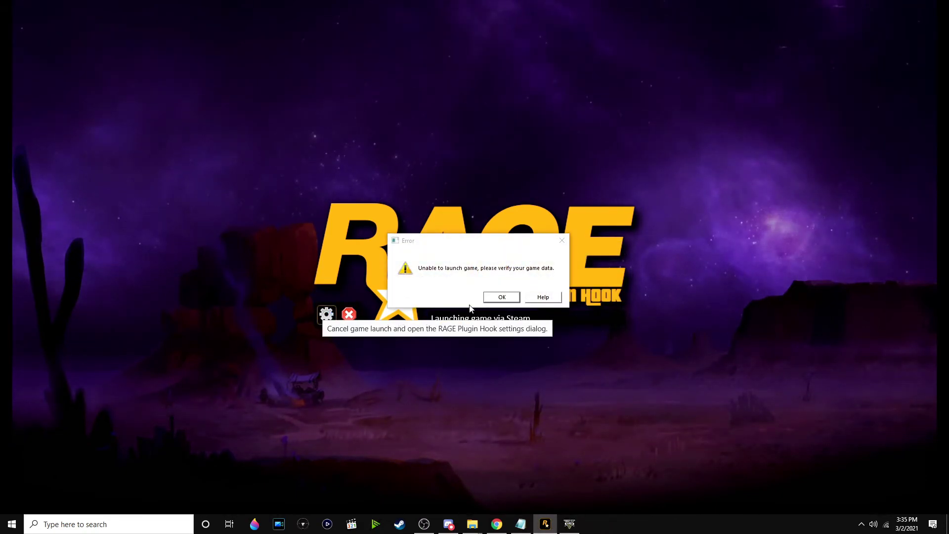
left_click(499, 296)
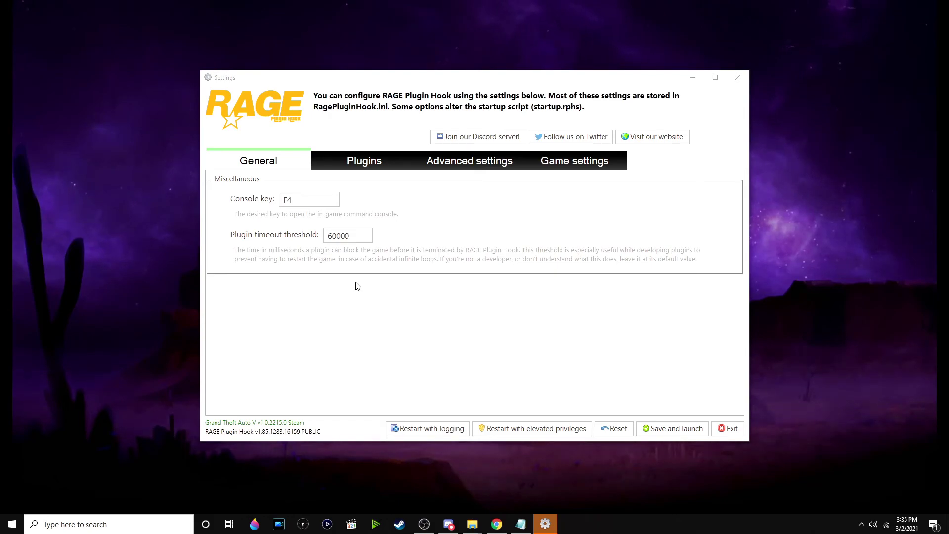
Review which plugins are set to load on startup in the RAGE Plugin Hook settings and exit without launching.
left_click(319, 159)
scroll(374, 271, "down", 3)
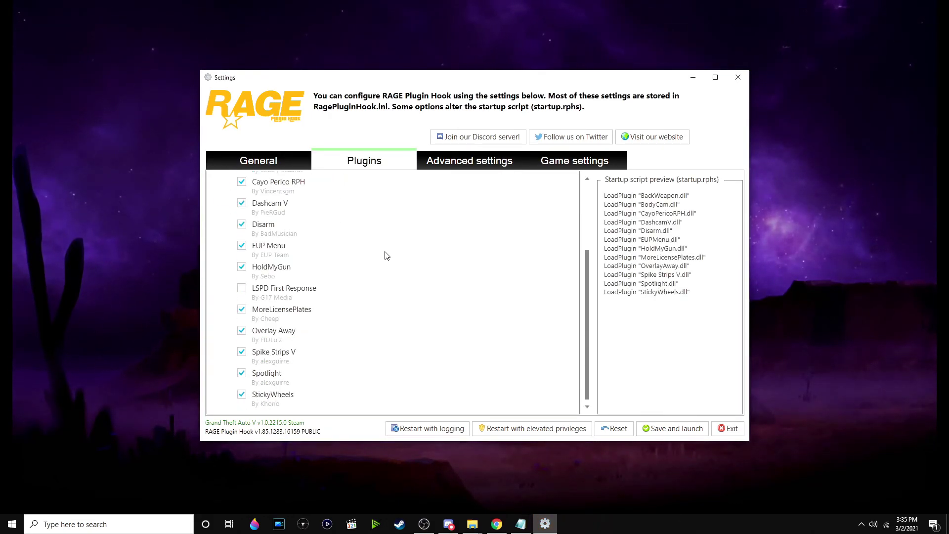
scroll(387, 255, "up", 3)
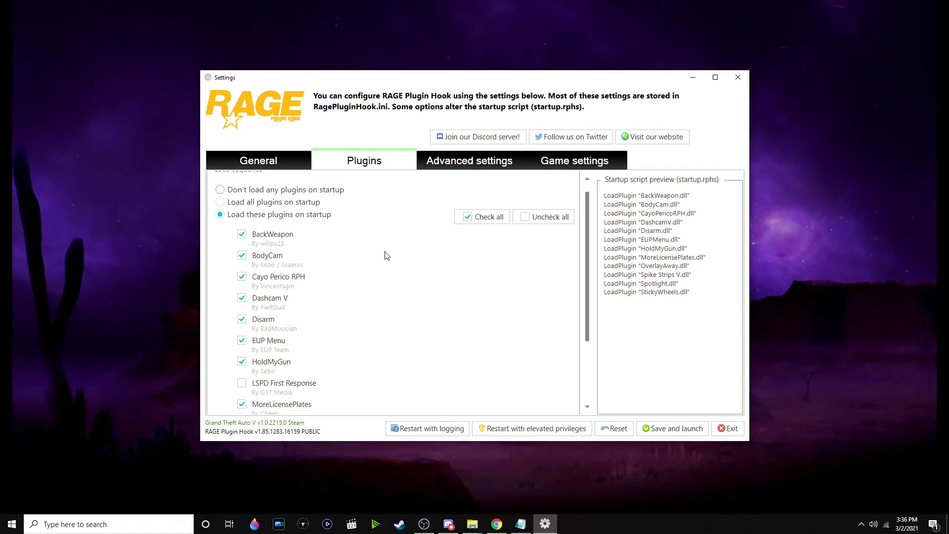
scroll(403, 280, "down", 1)
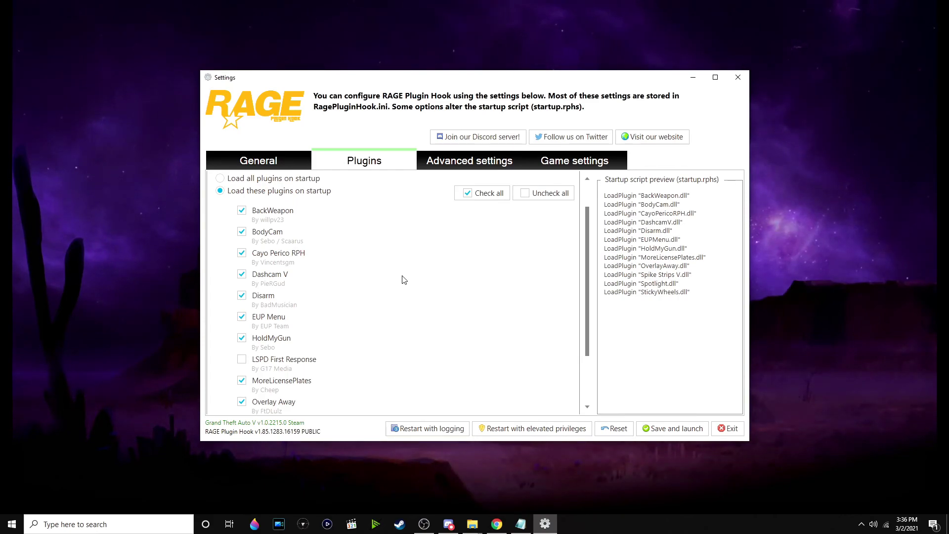
scroll(289, 270, "down", 1)
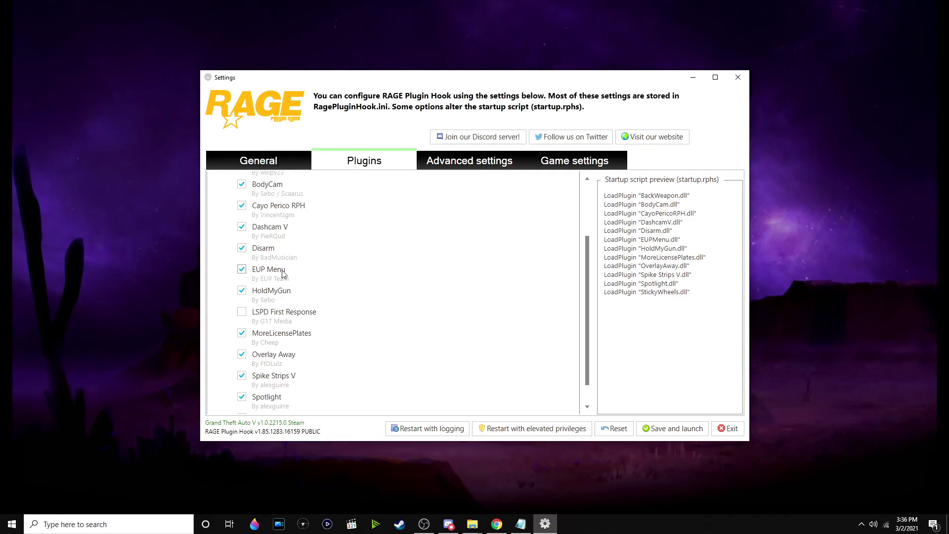
scroll(307, 278, "down", 1)
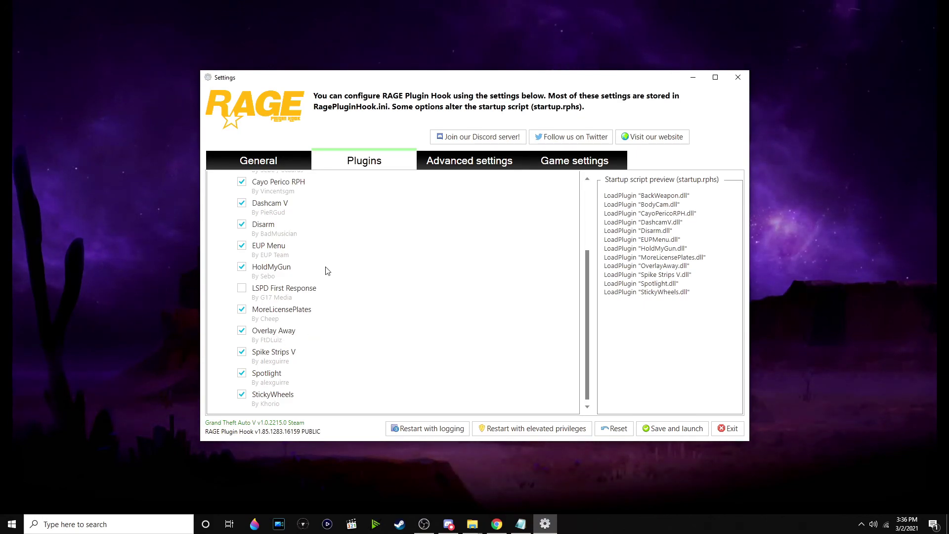
scroll(327, 270, "up", 5)
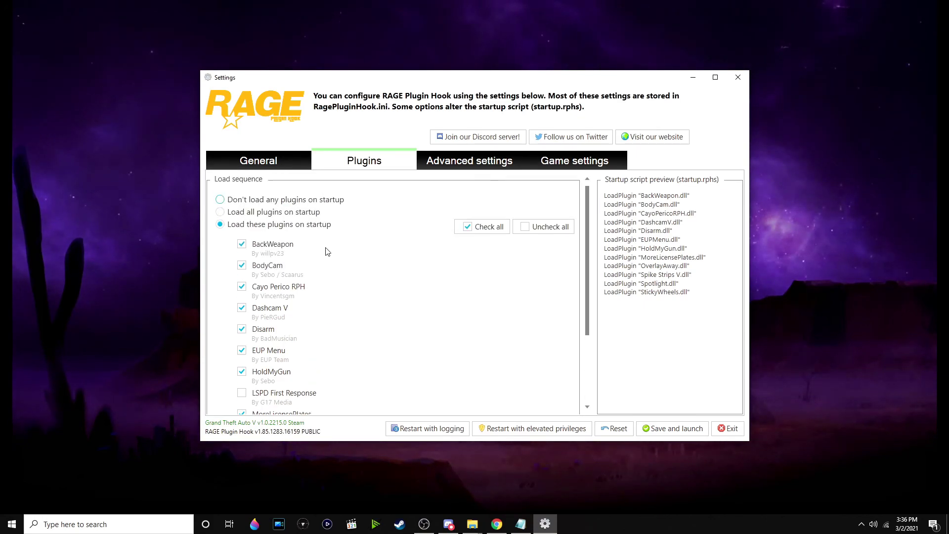
left_click(739, 432)
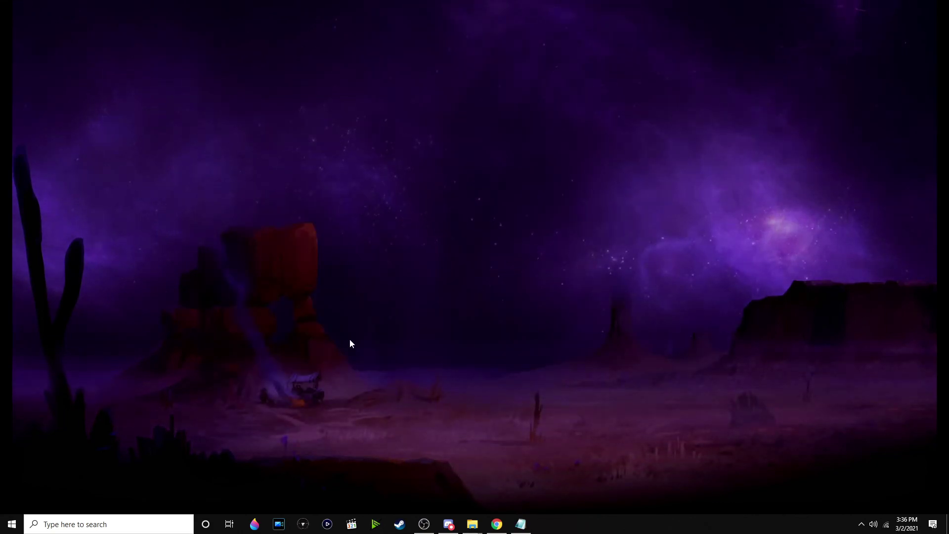